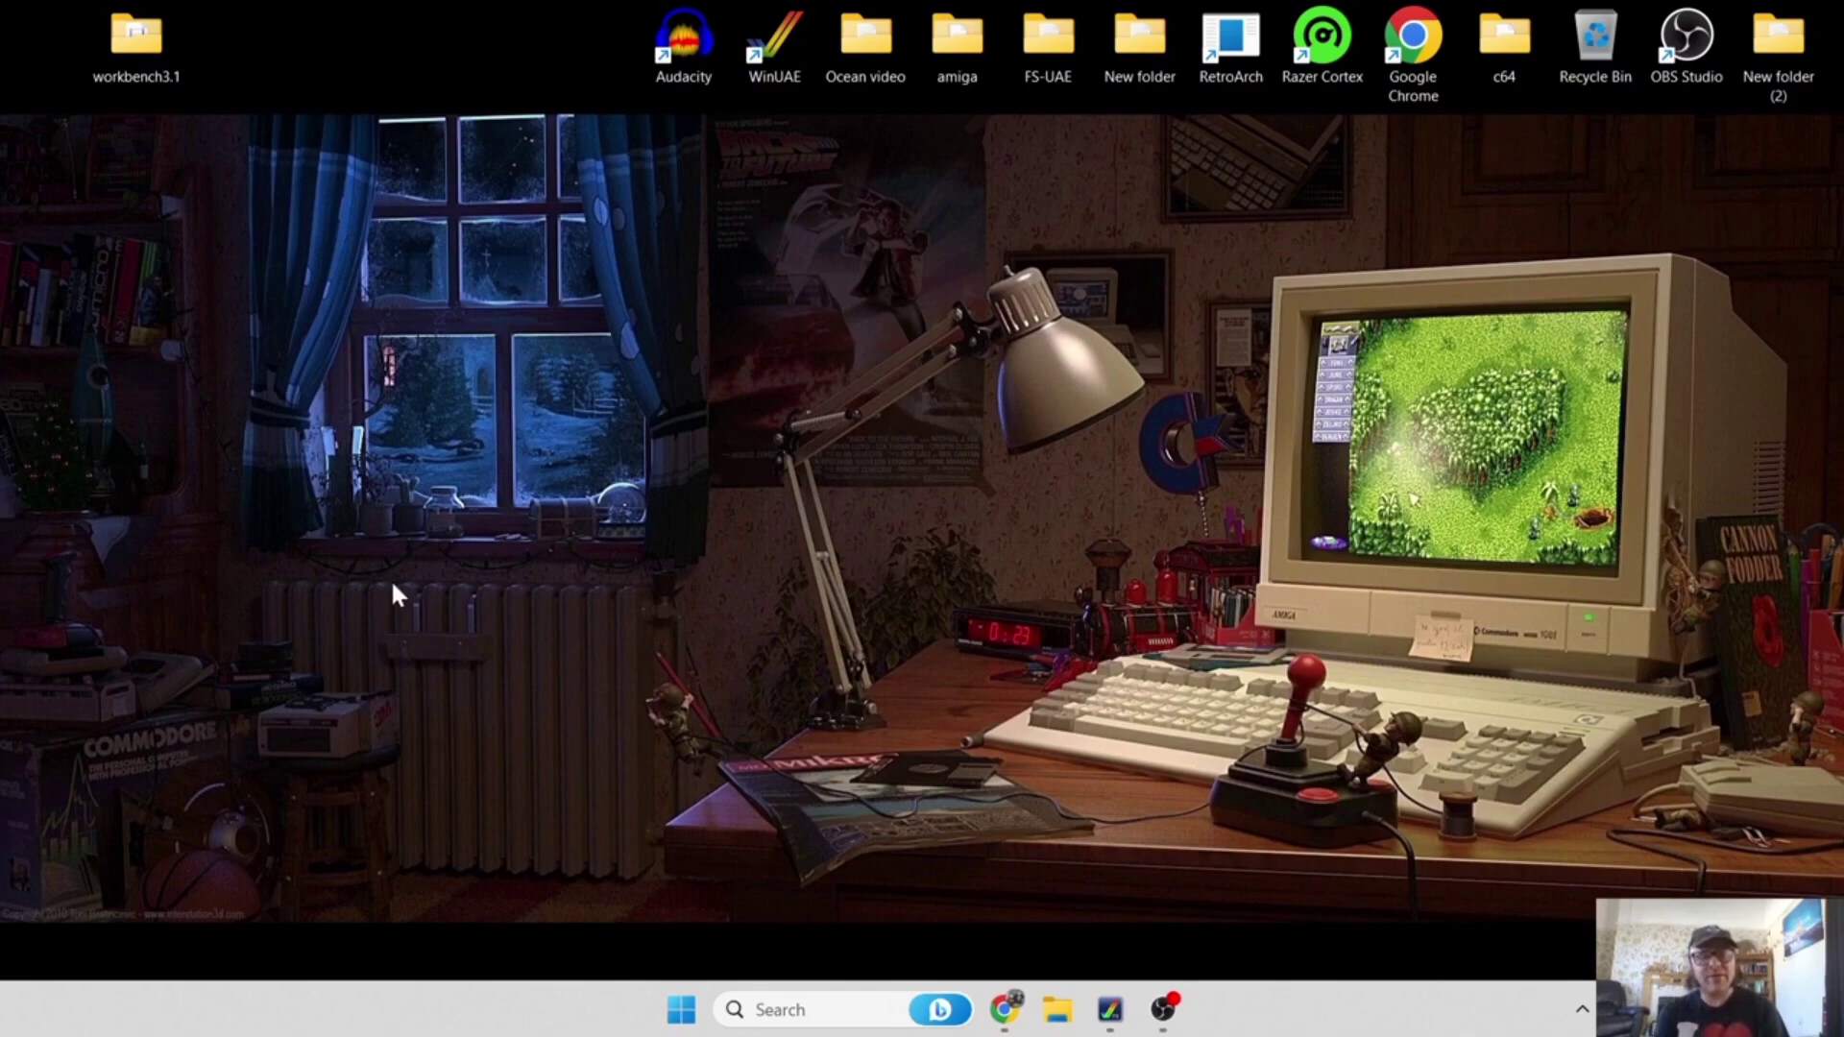
Open the workbench3.1 folder on the desktop, examine its Amiga floppy disk images, and close the folder.
double_click(154, 57)
drag(1149, 619, 1086, 528)
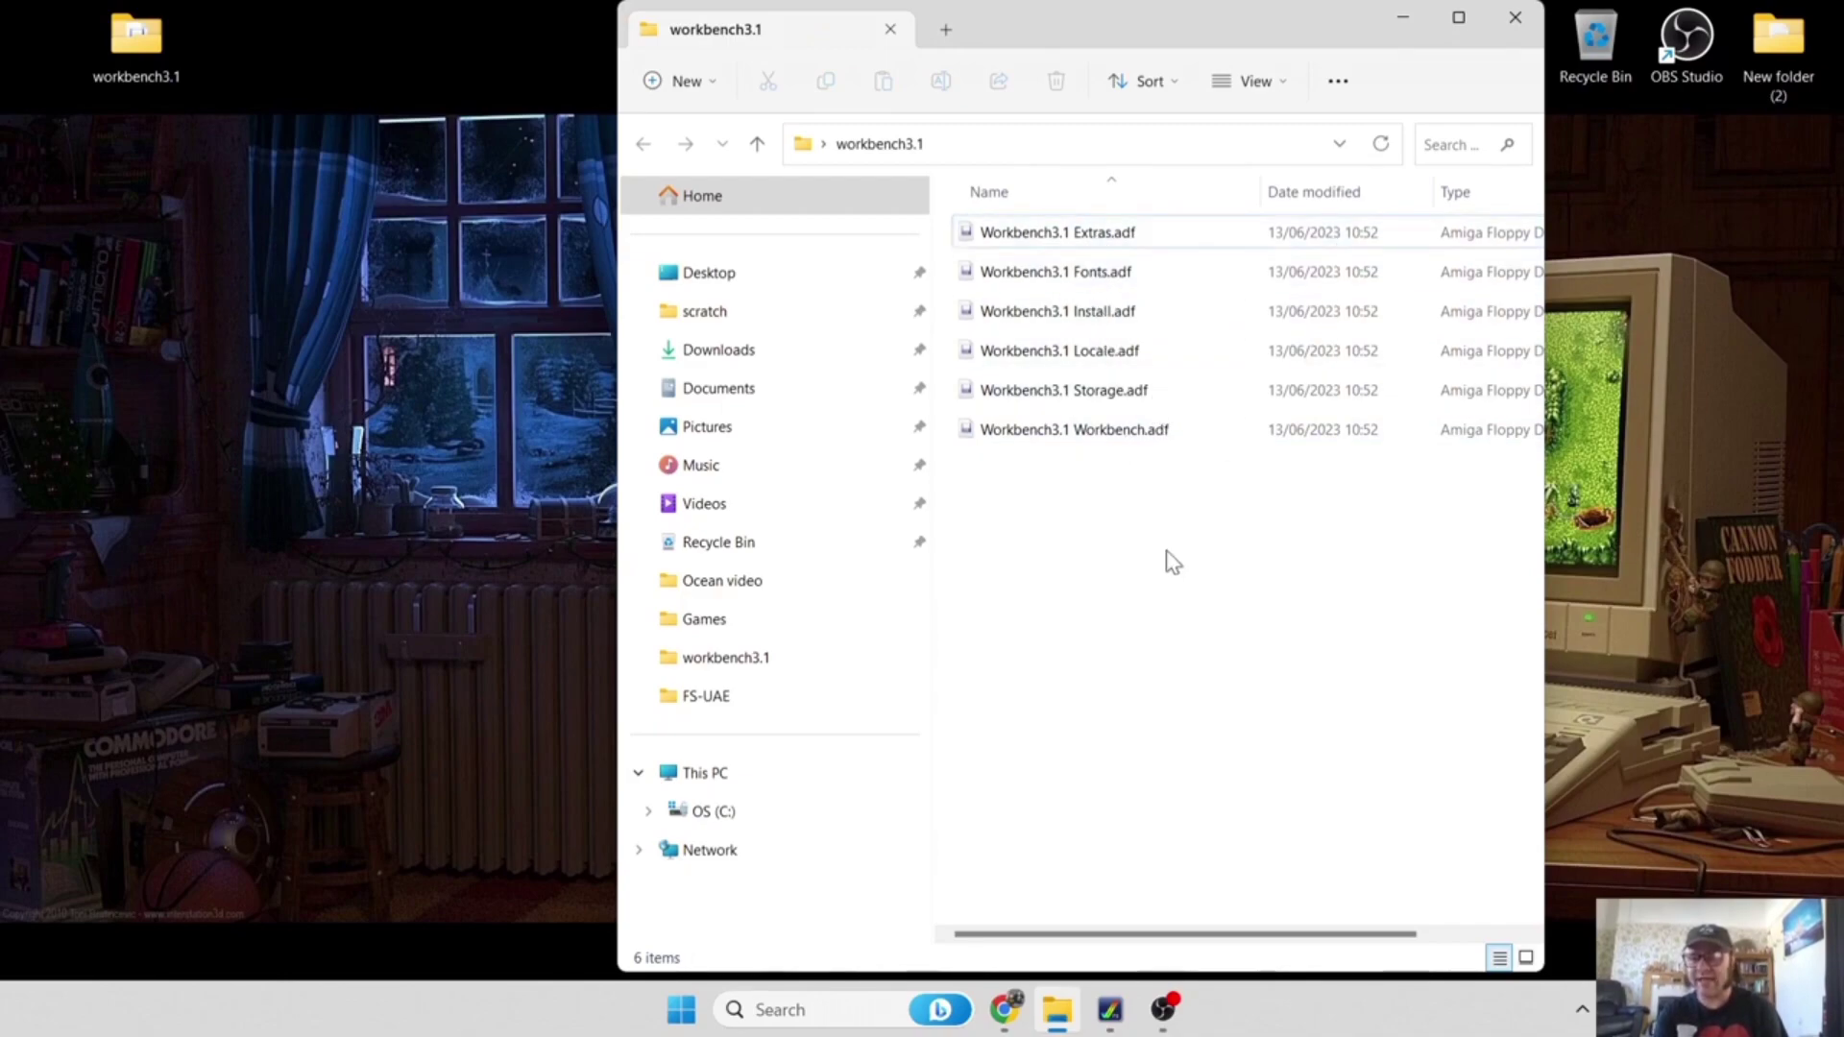
drag(1247, 10, 691, 36)
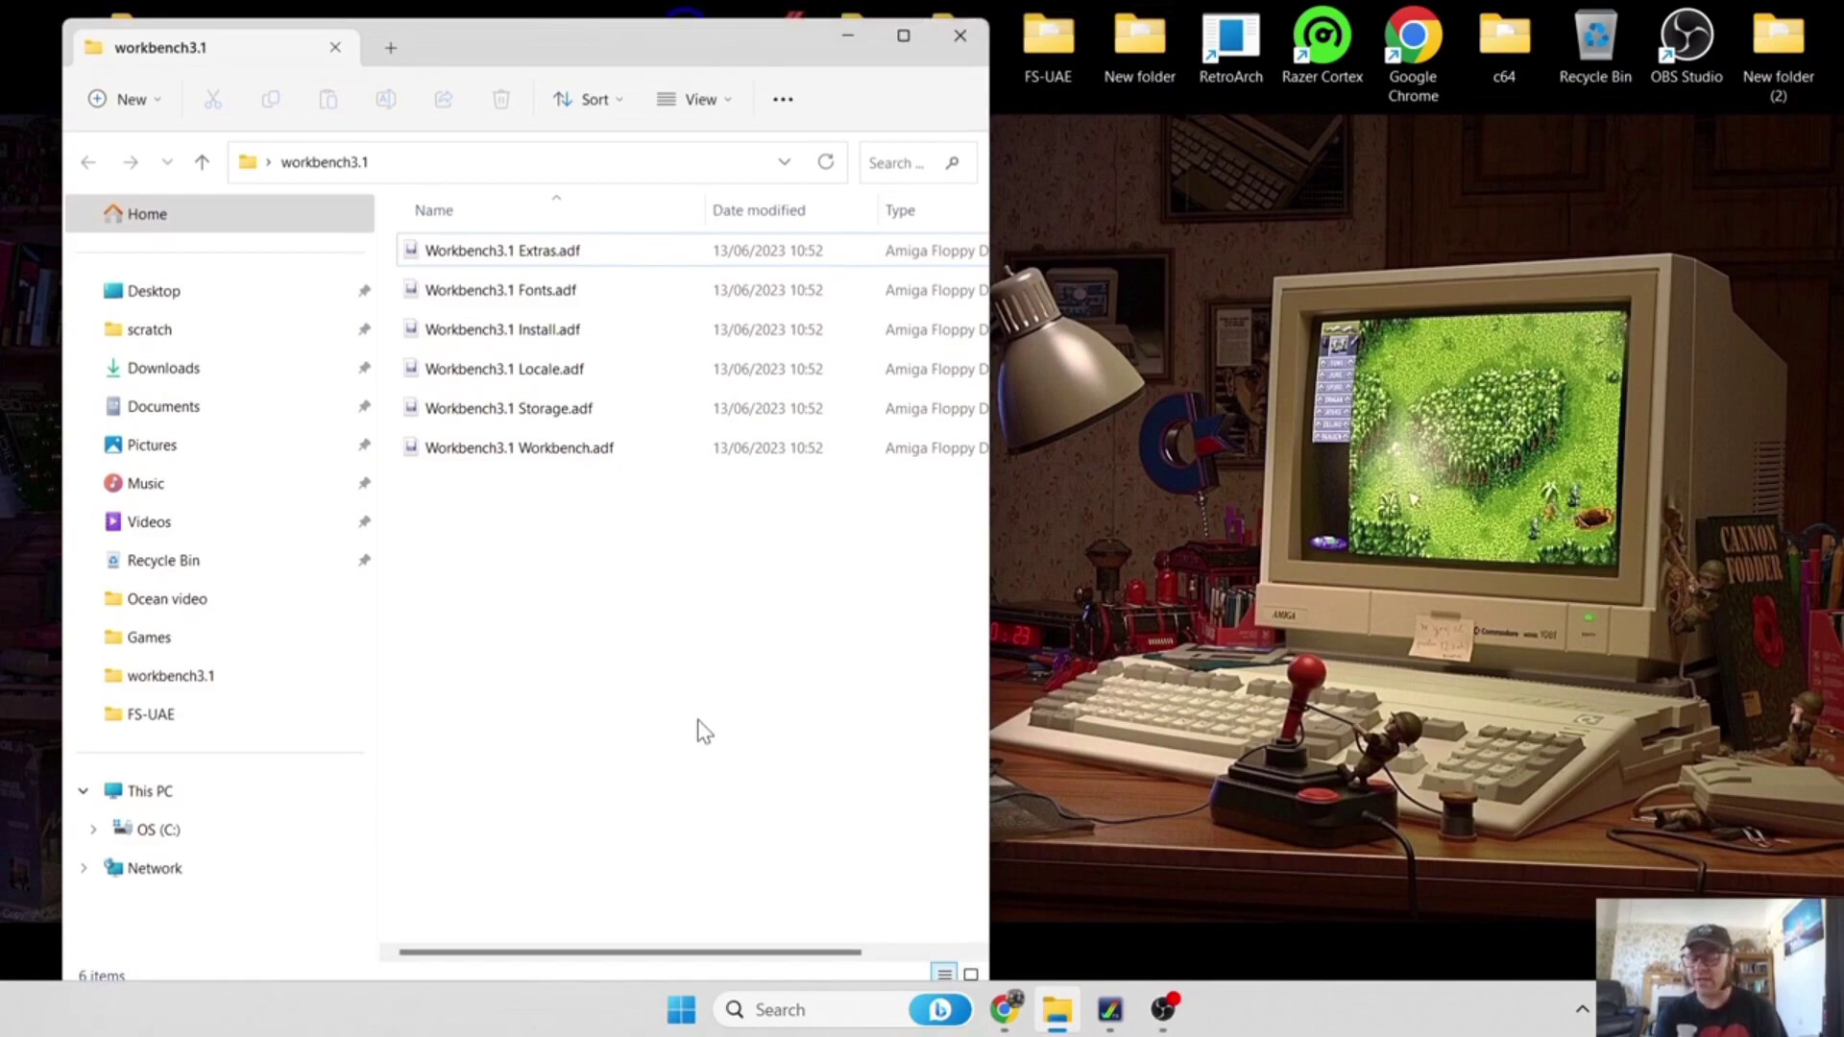
click(960, 36)
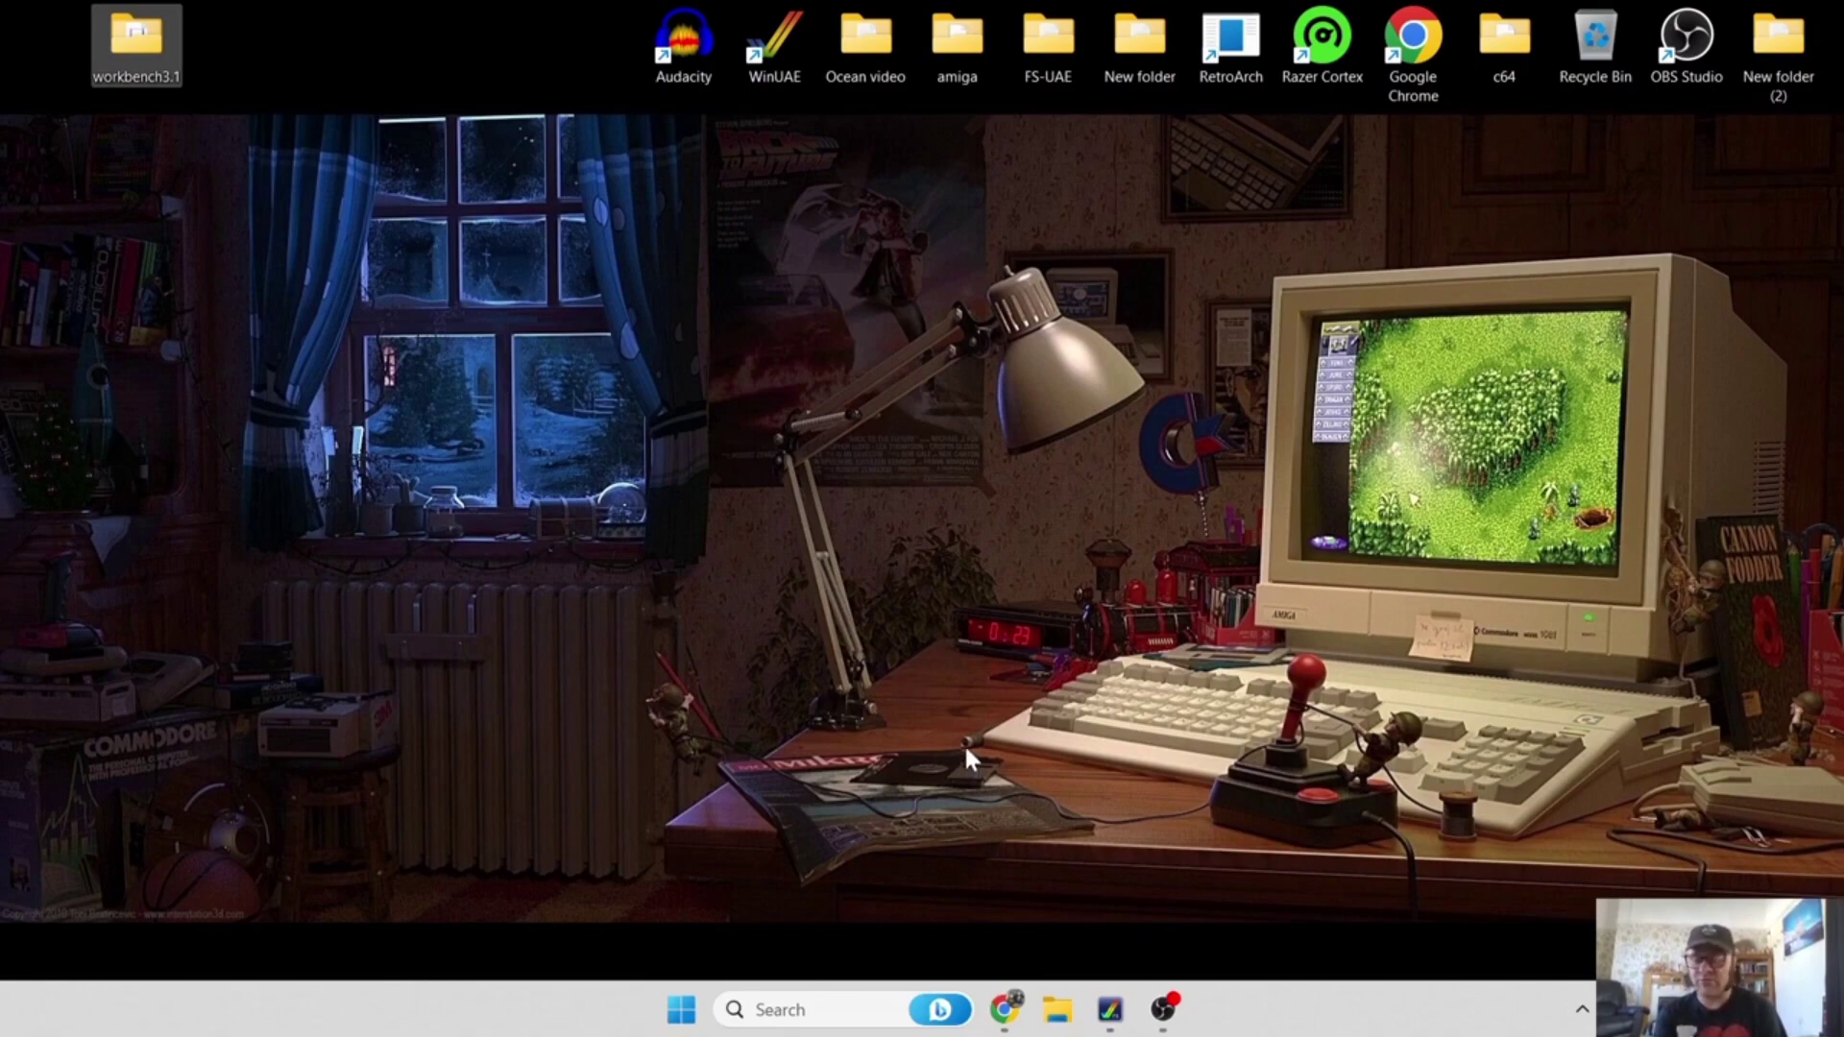
Open the ClassicWB_UAE_v28.zip archive on the desktop, enter its ClassicWB_UAE_v28 folder and move the window aside.
click(1003, 1008)
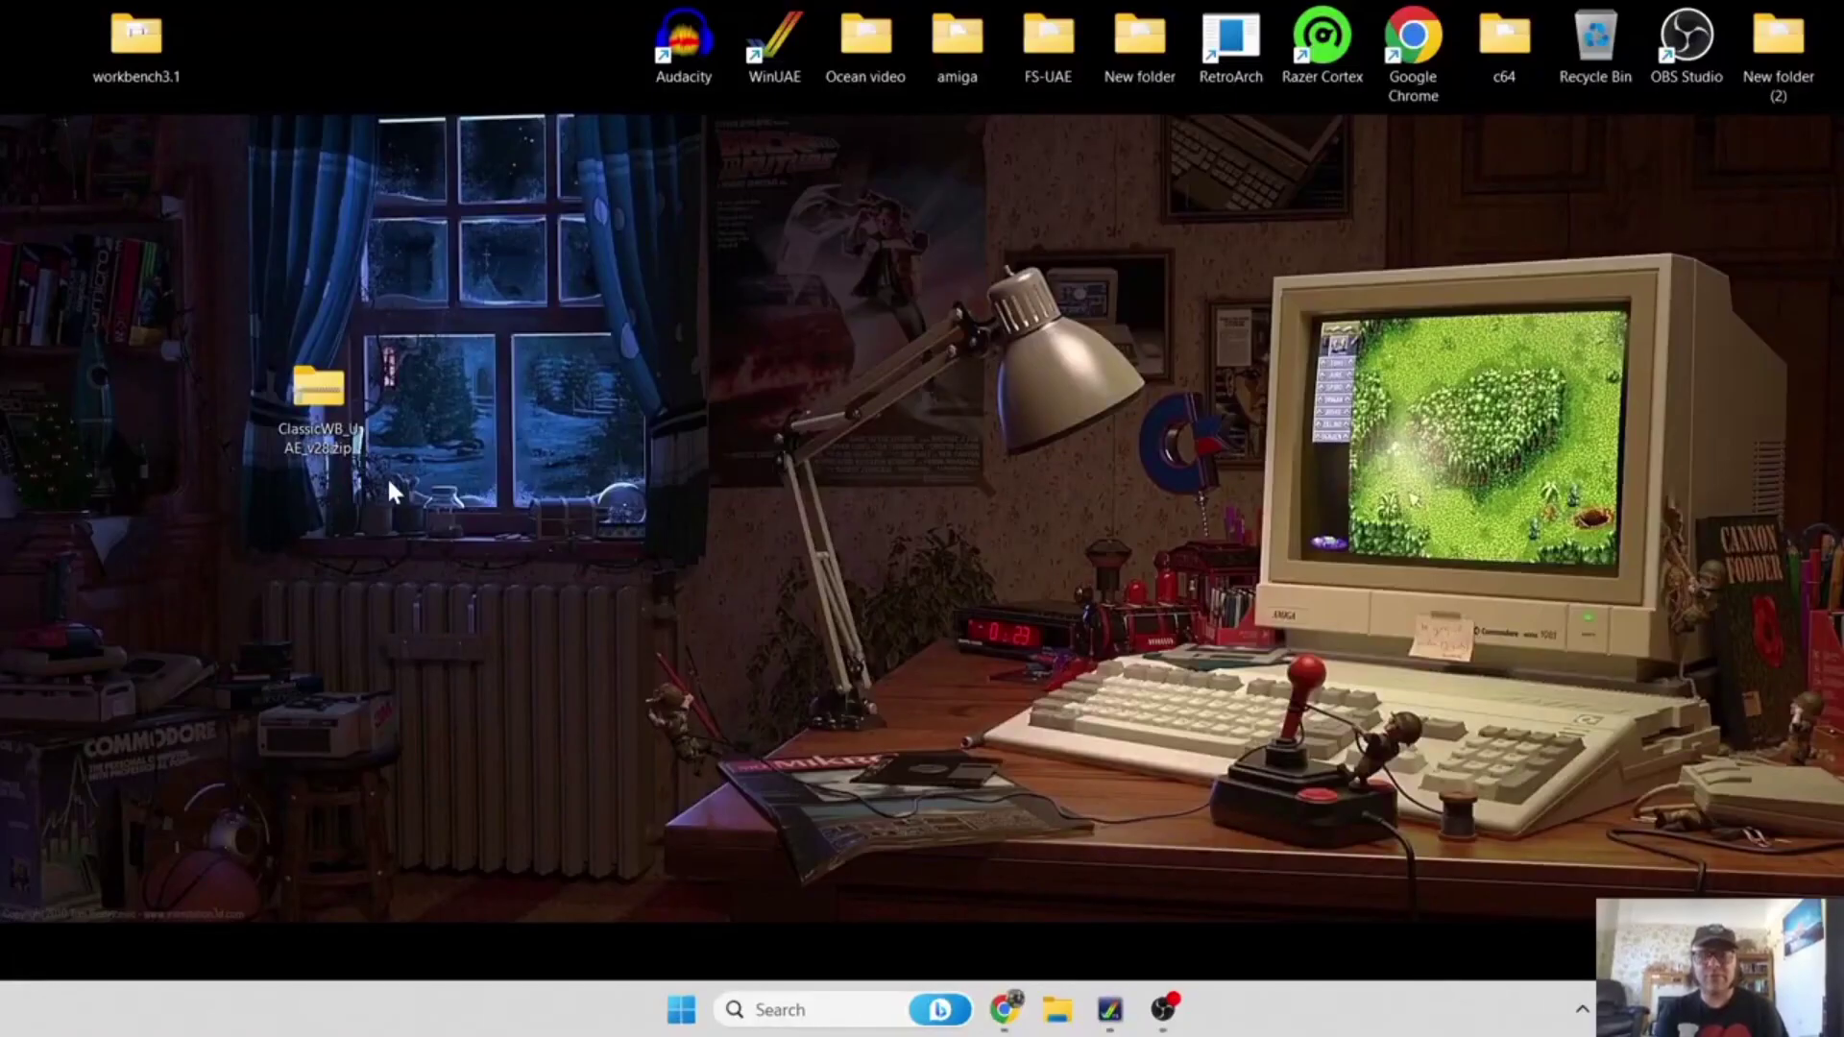
drag(355, 418, 545, 302)
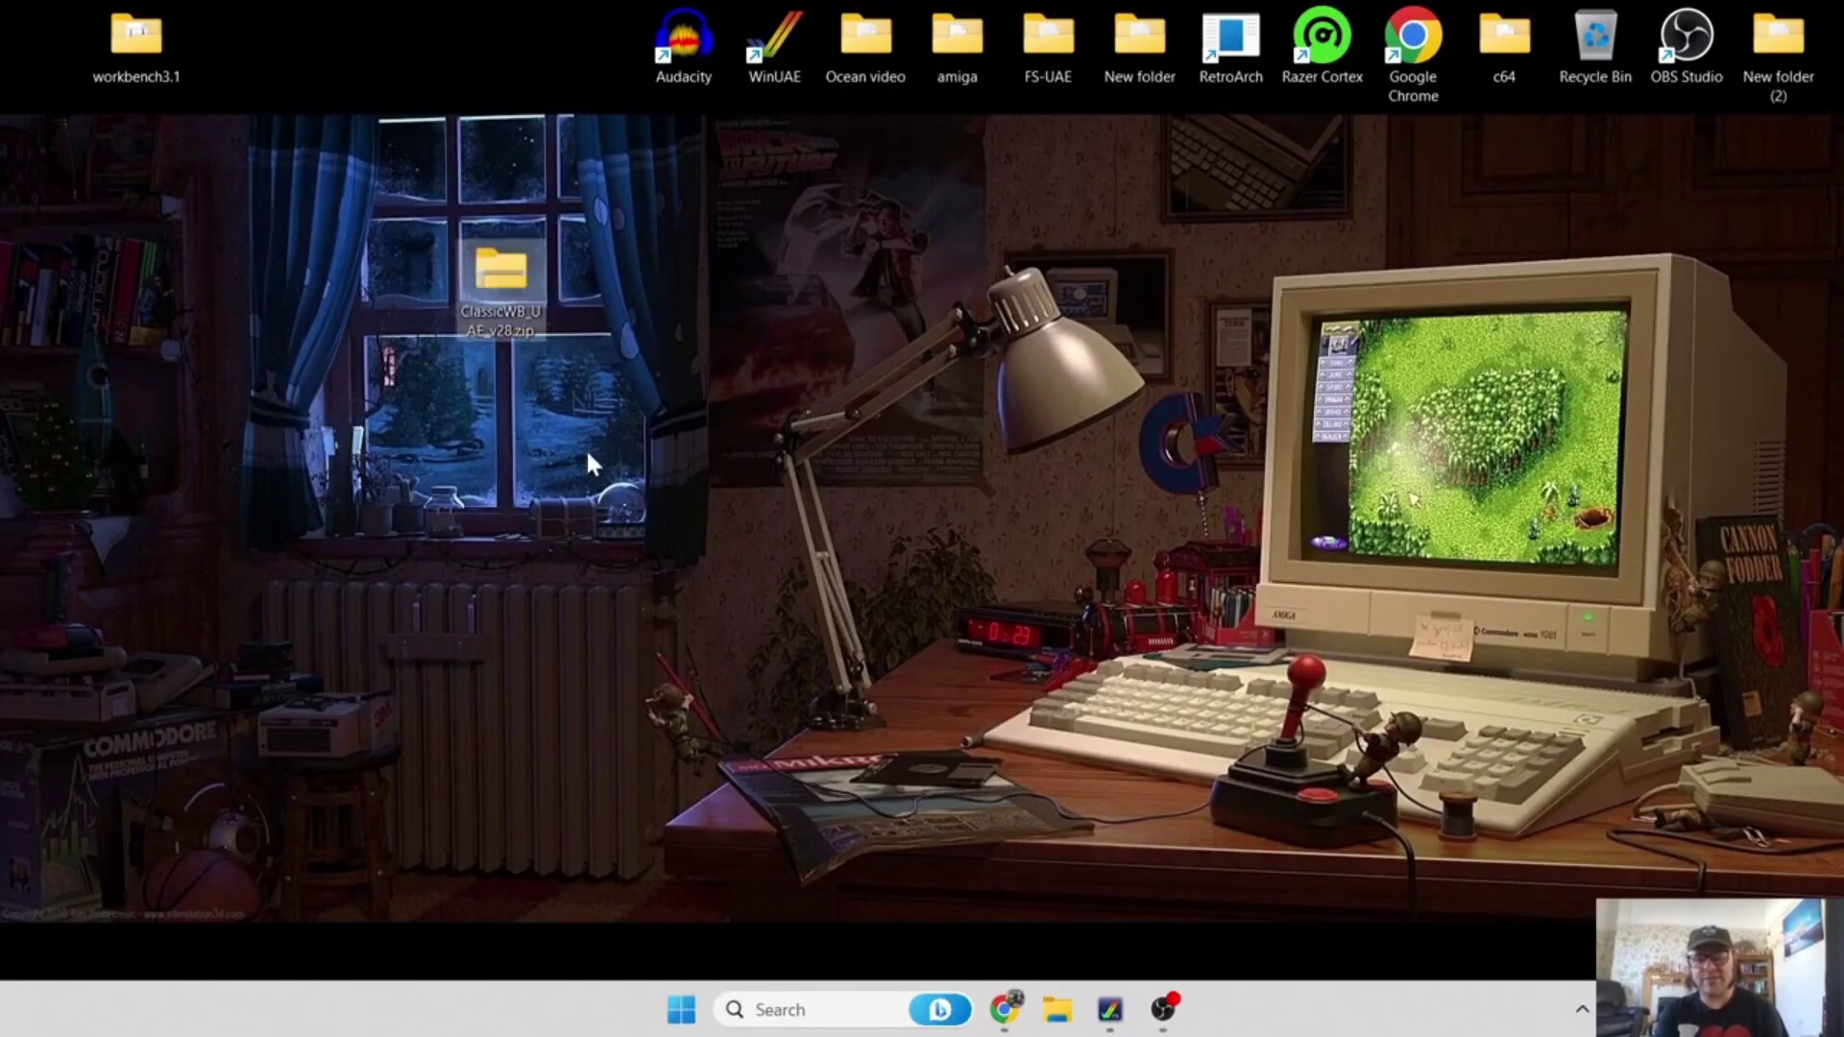
double_click(504, 291)
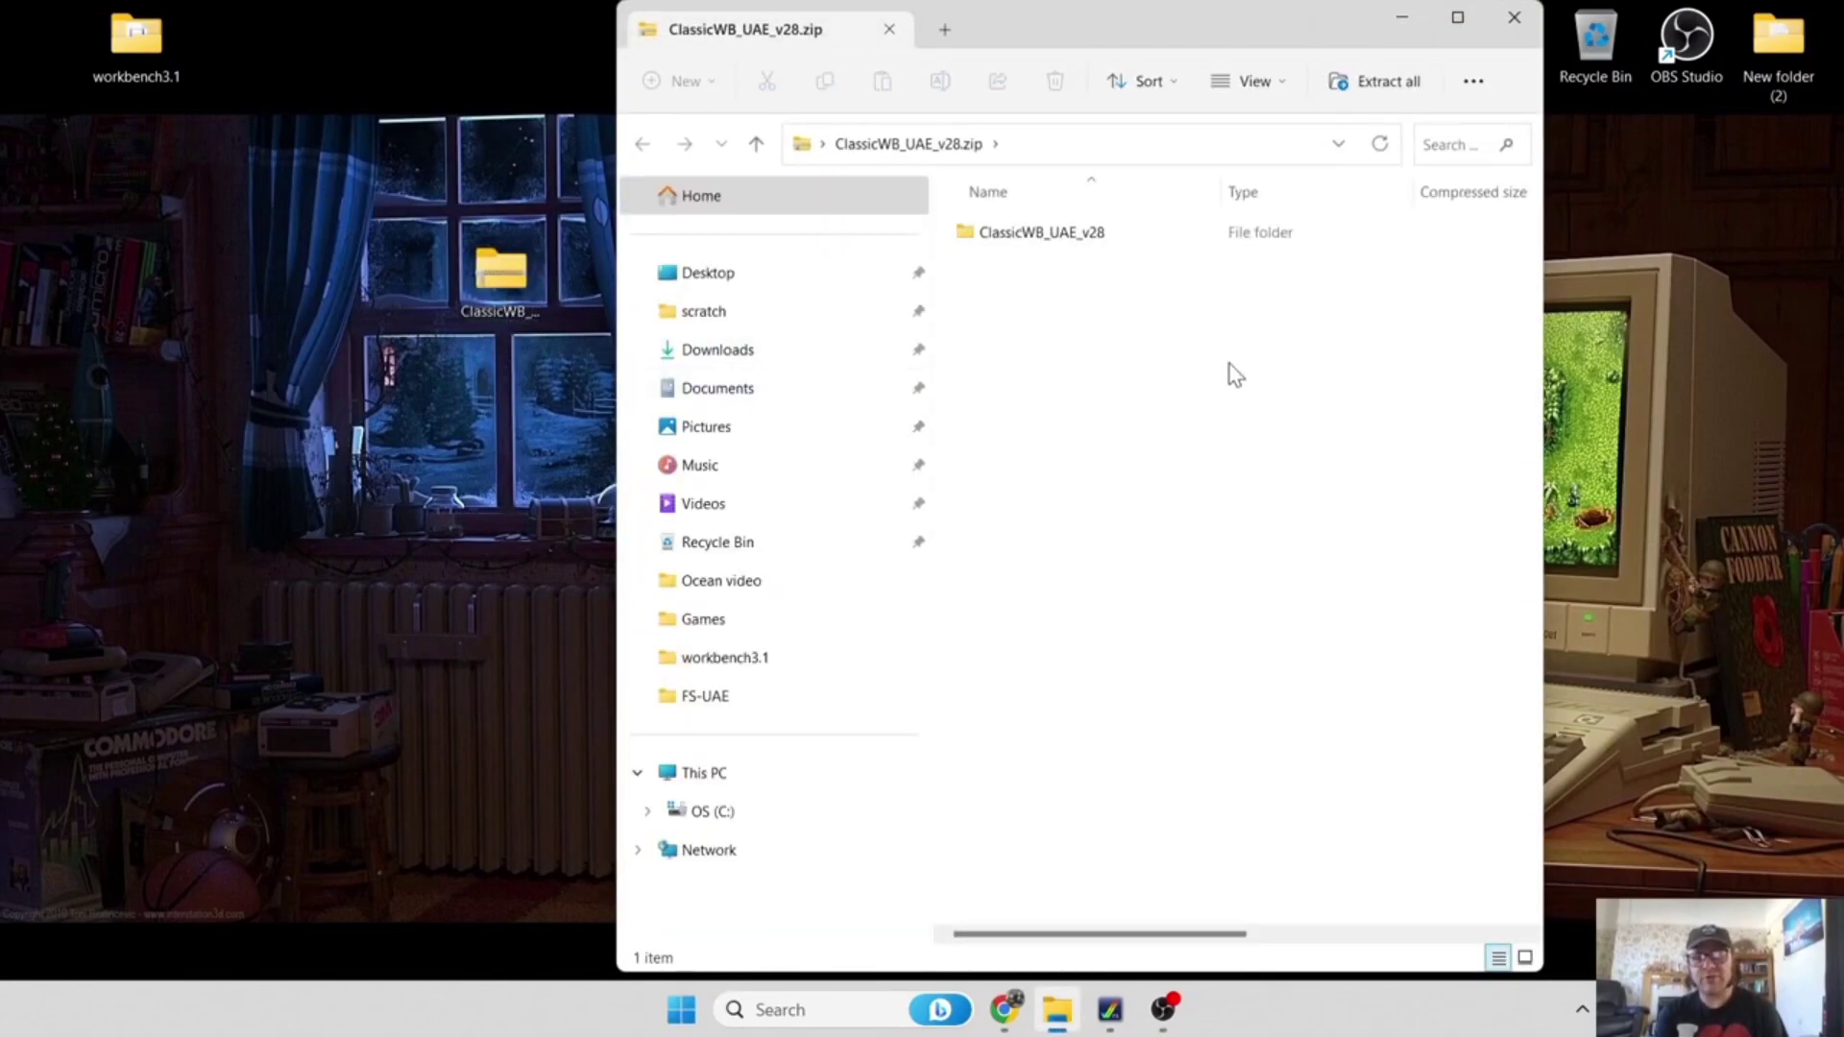
double_click(1098, 252)
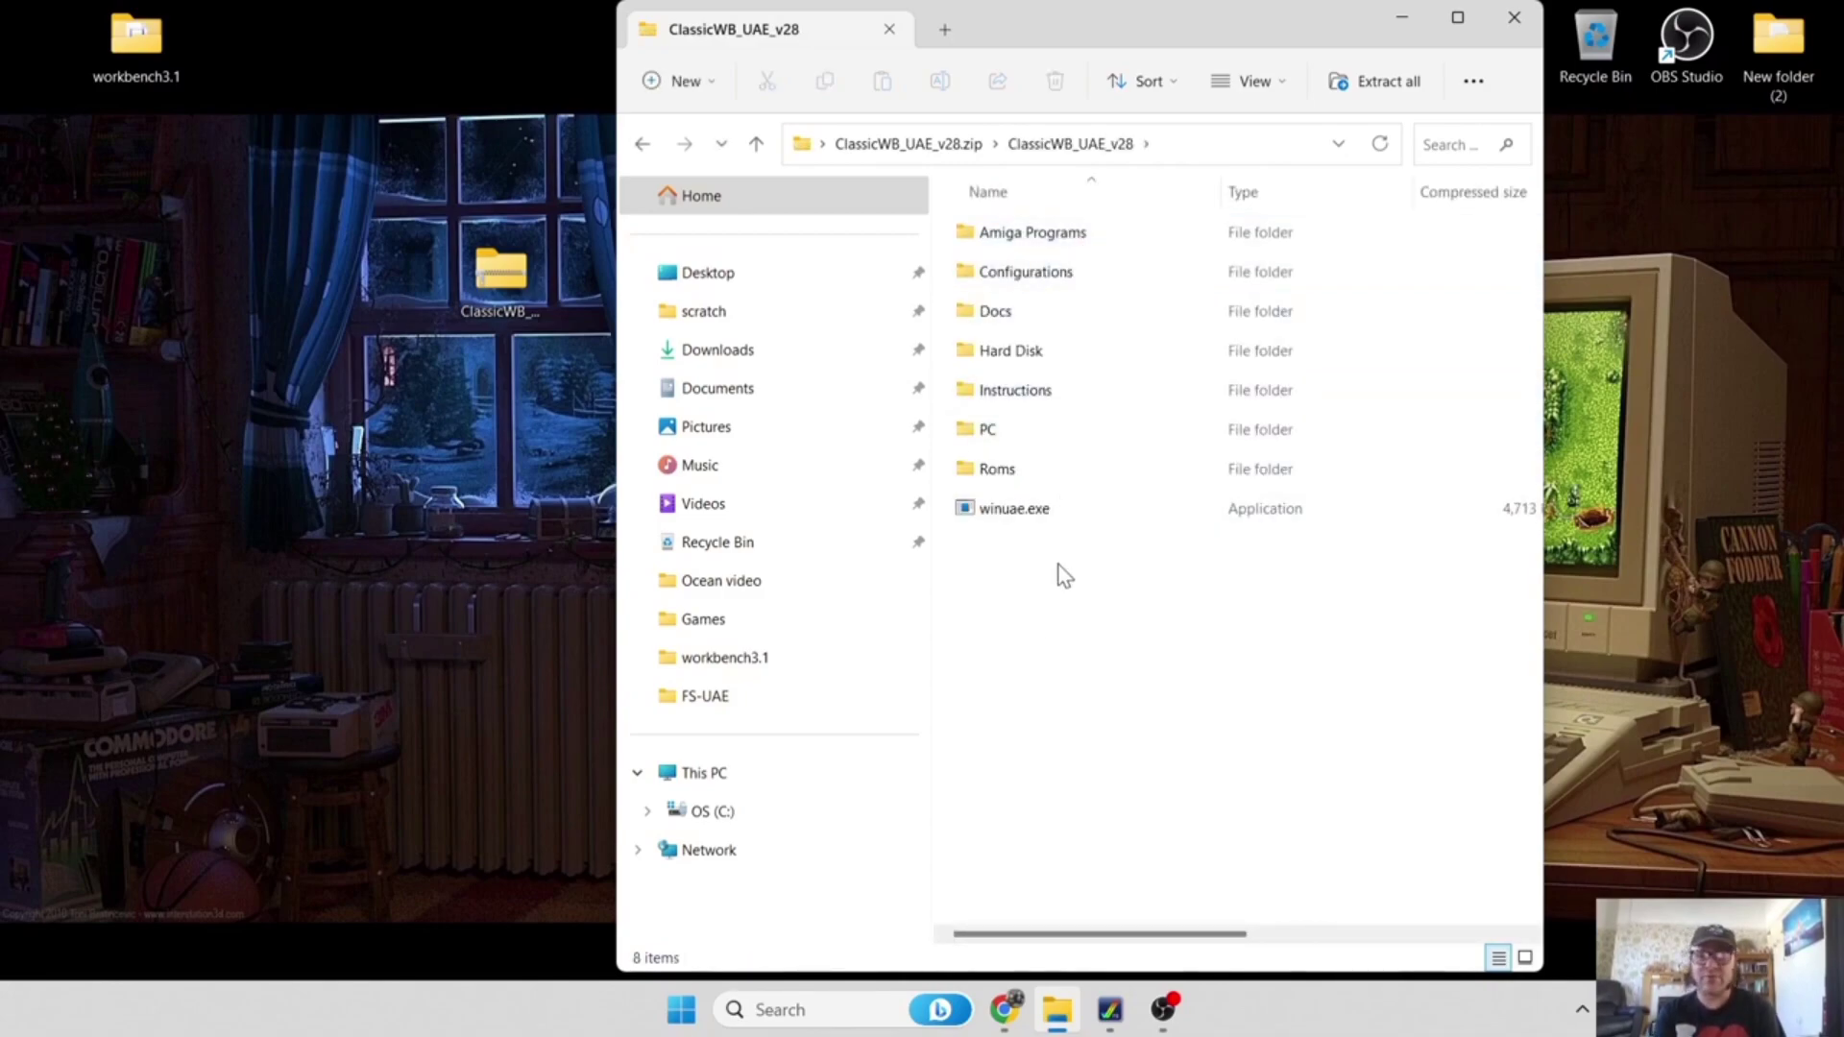
drag(1184, 31, 1646, 181)
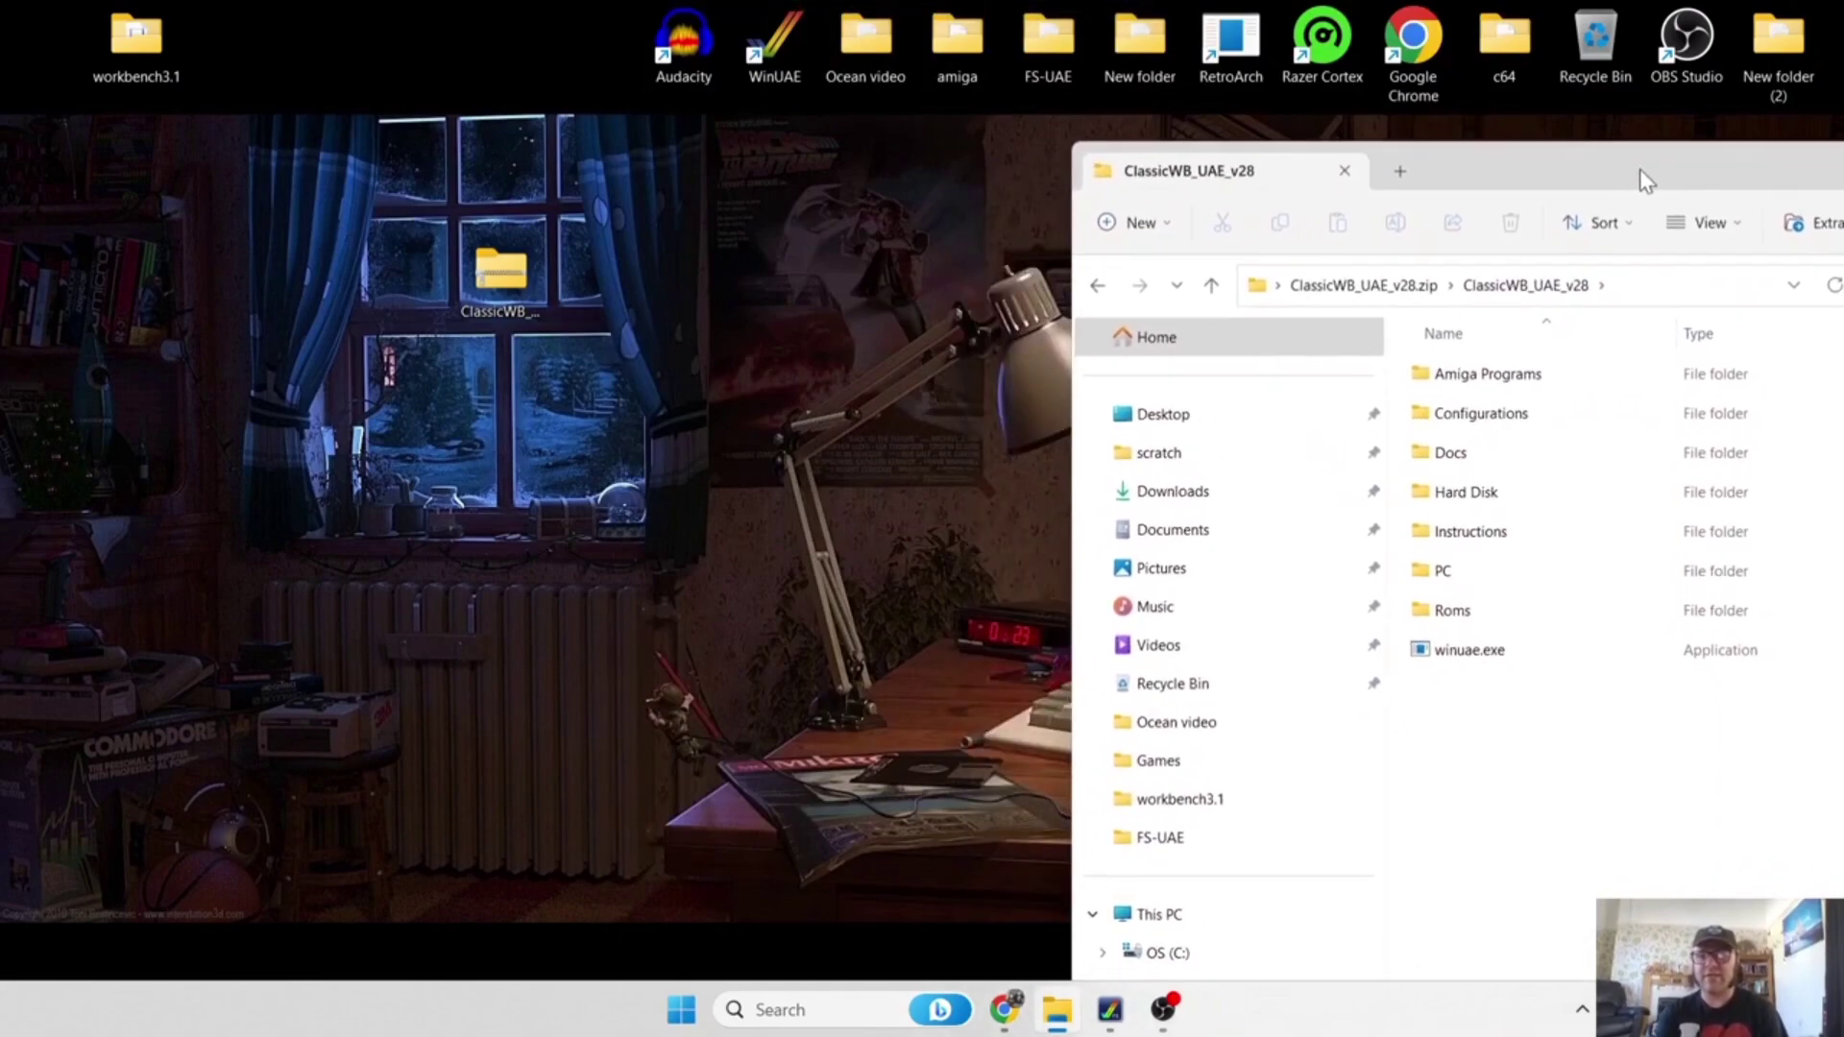
Open the FS-UAE folder from the desktop alongside the archive window and locate its Hard Drives folder.
double_click(1043, 62)
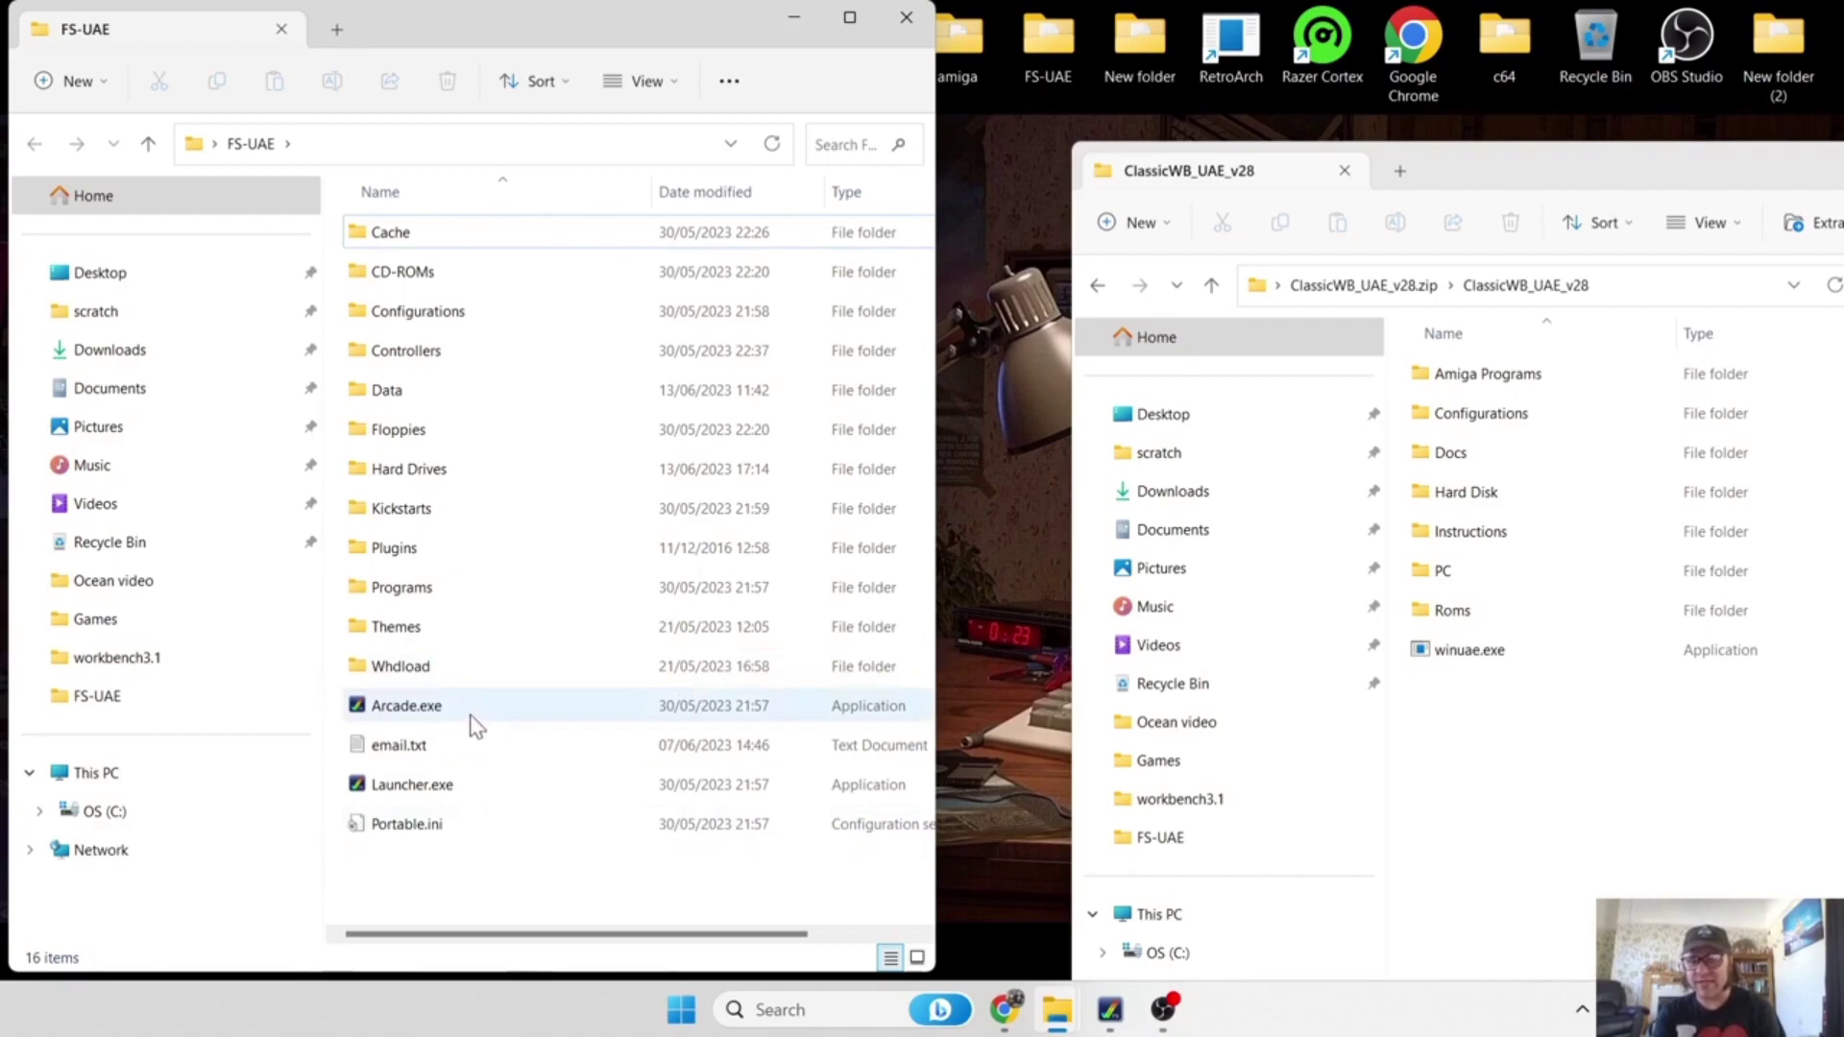
mouse_move(476, 722)
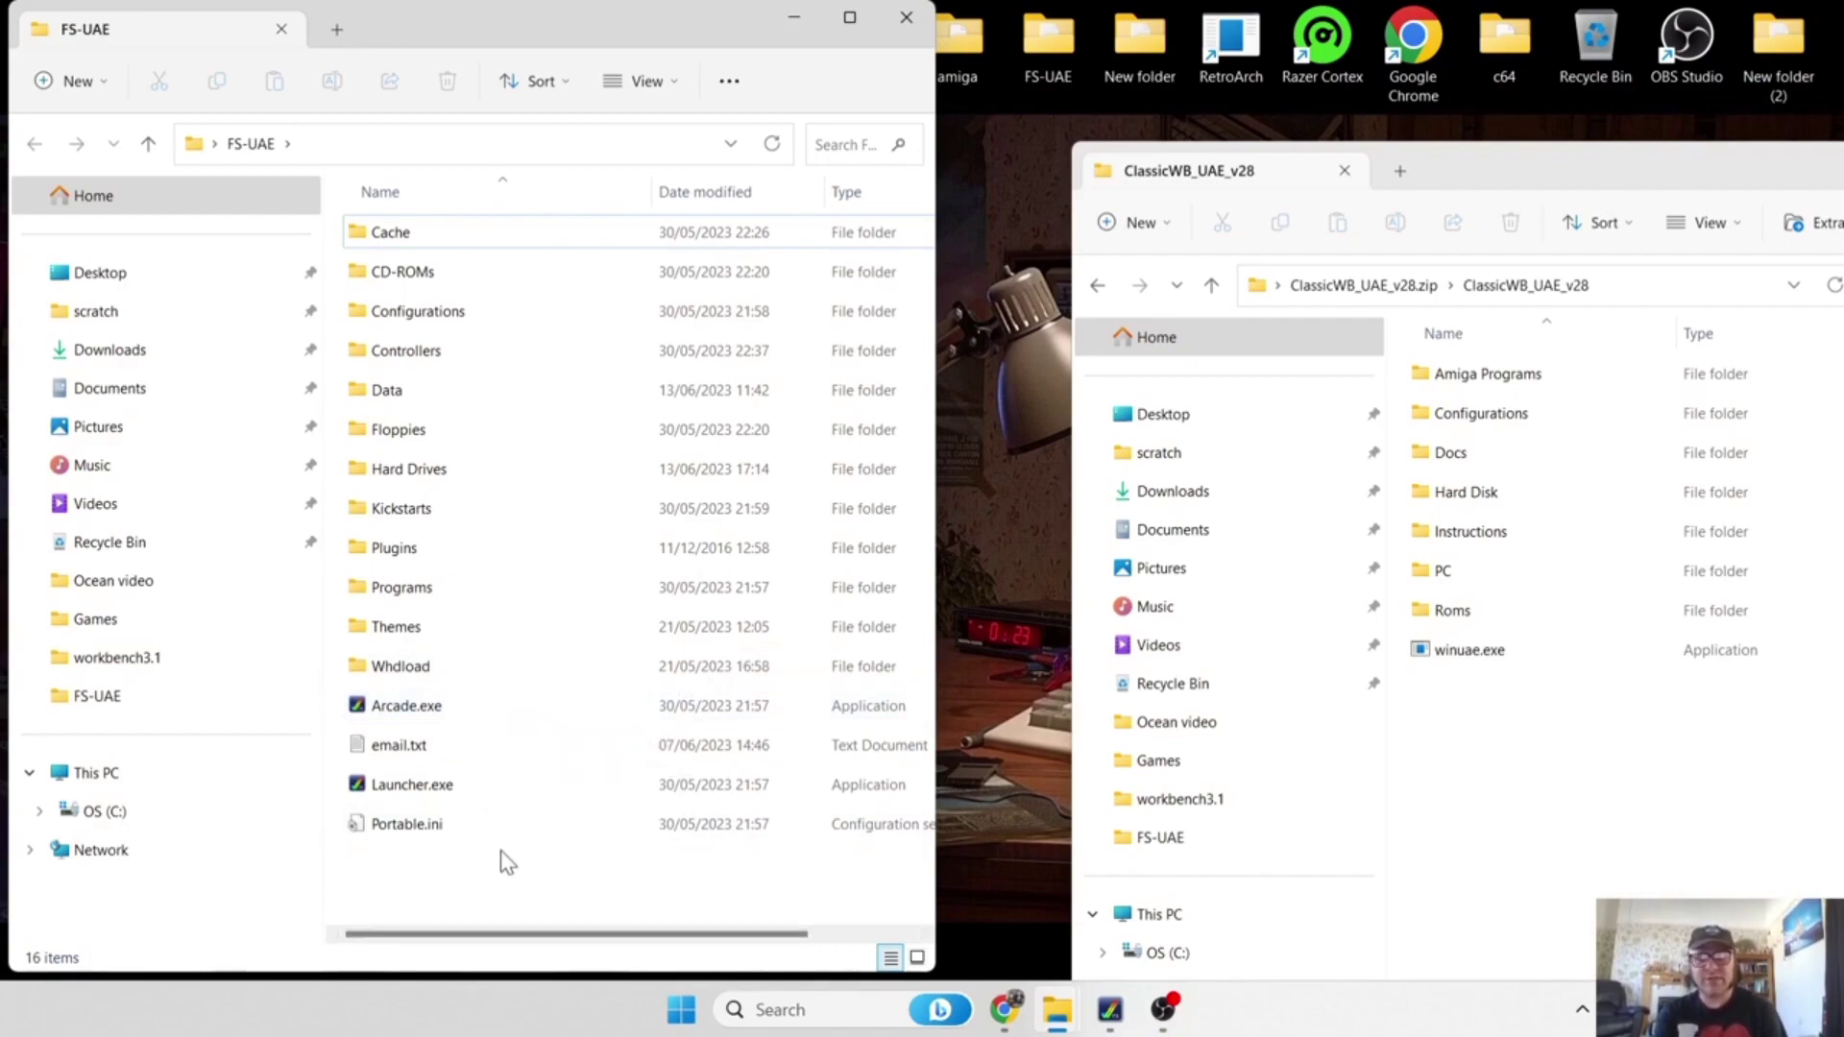
mouse_move(501, 482)
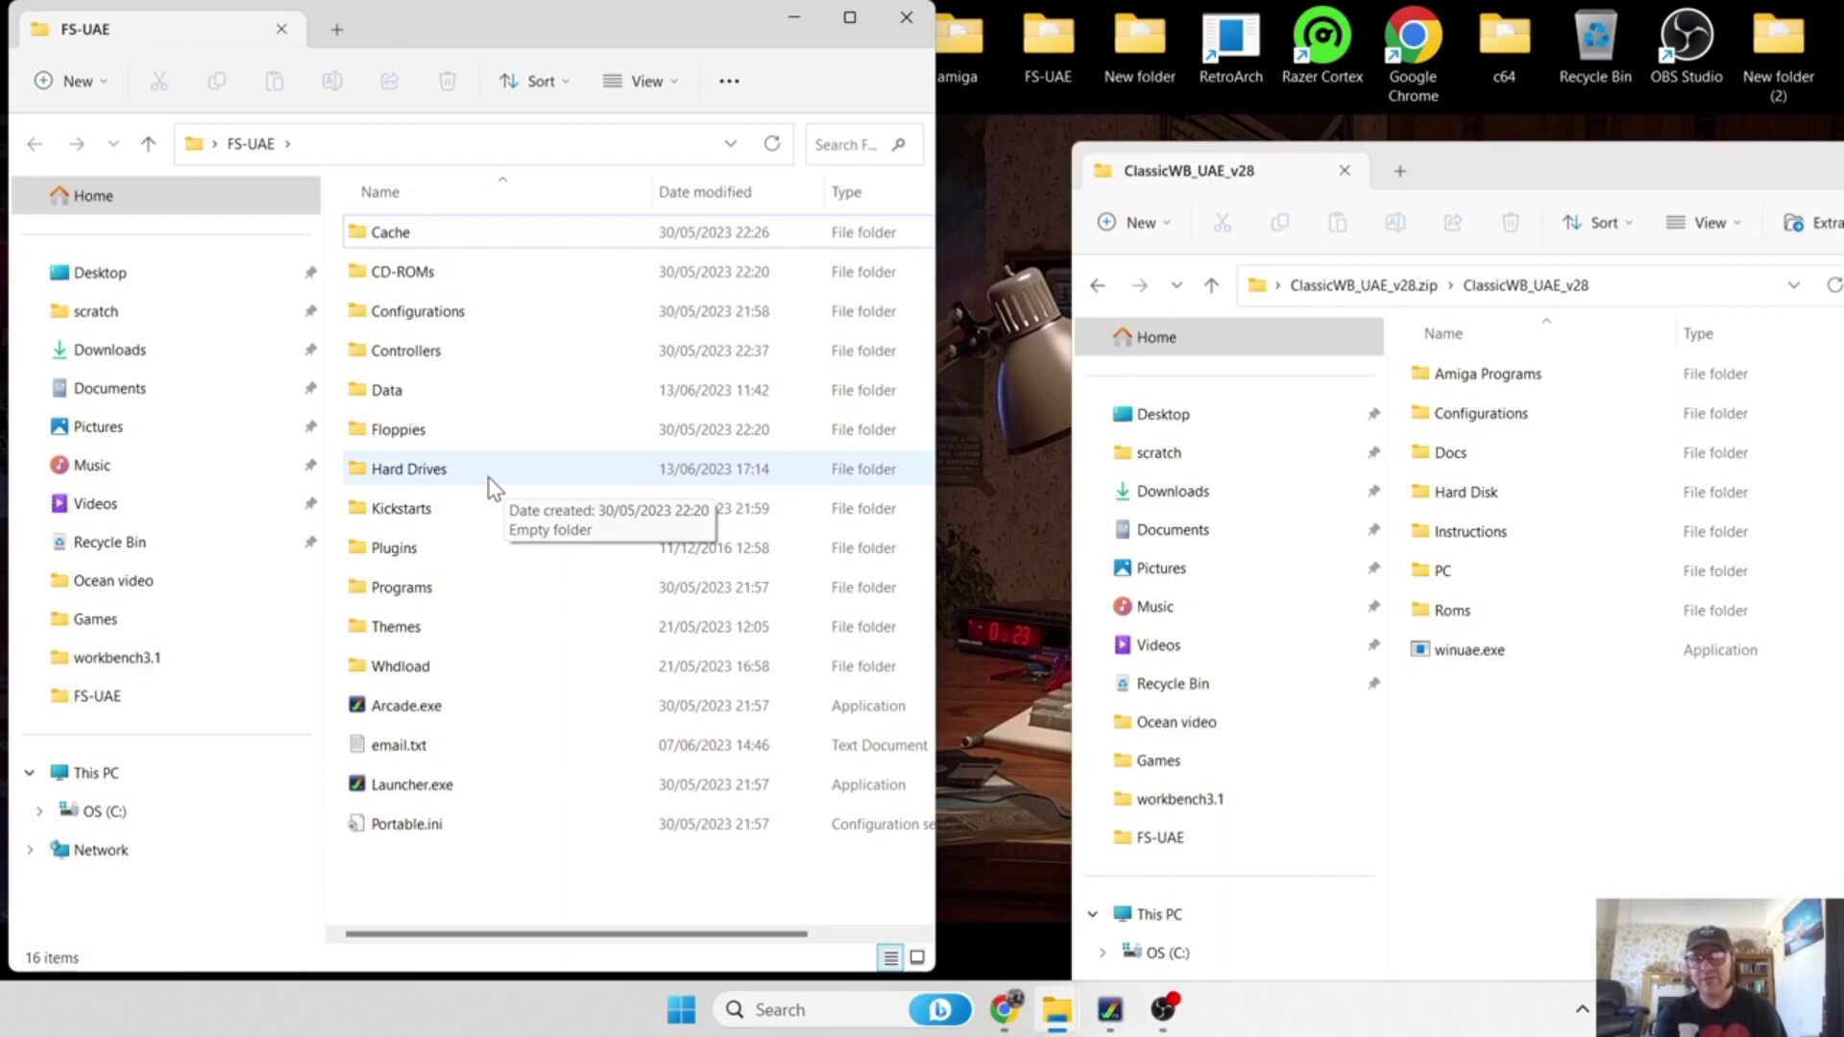
right_click(492, 875)
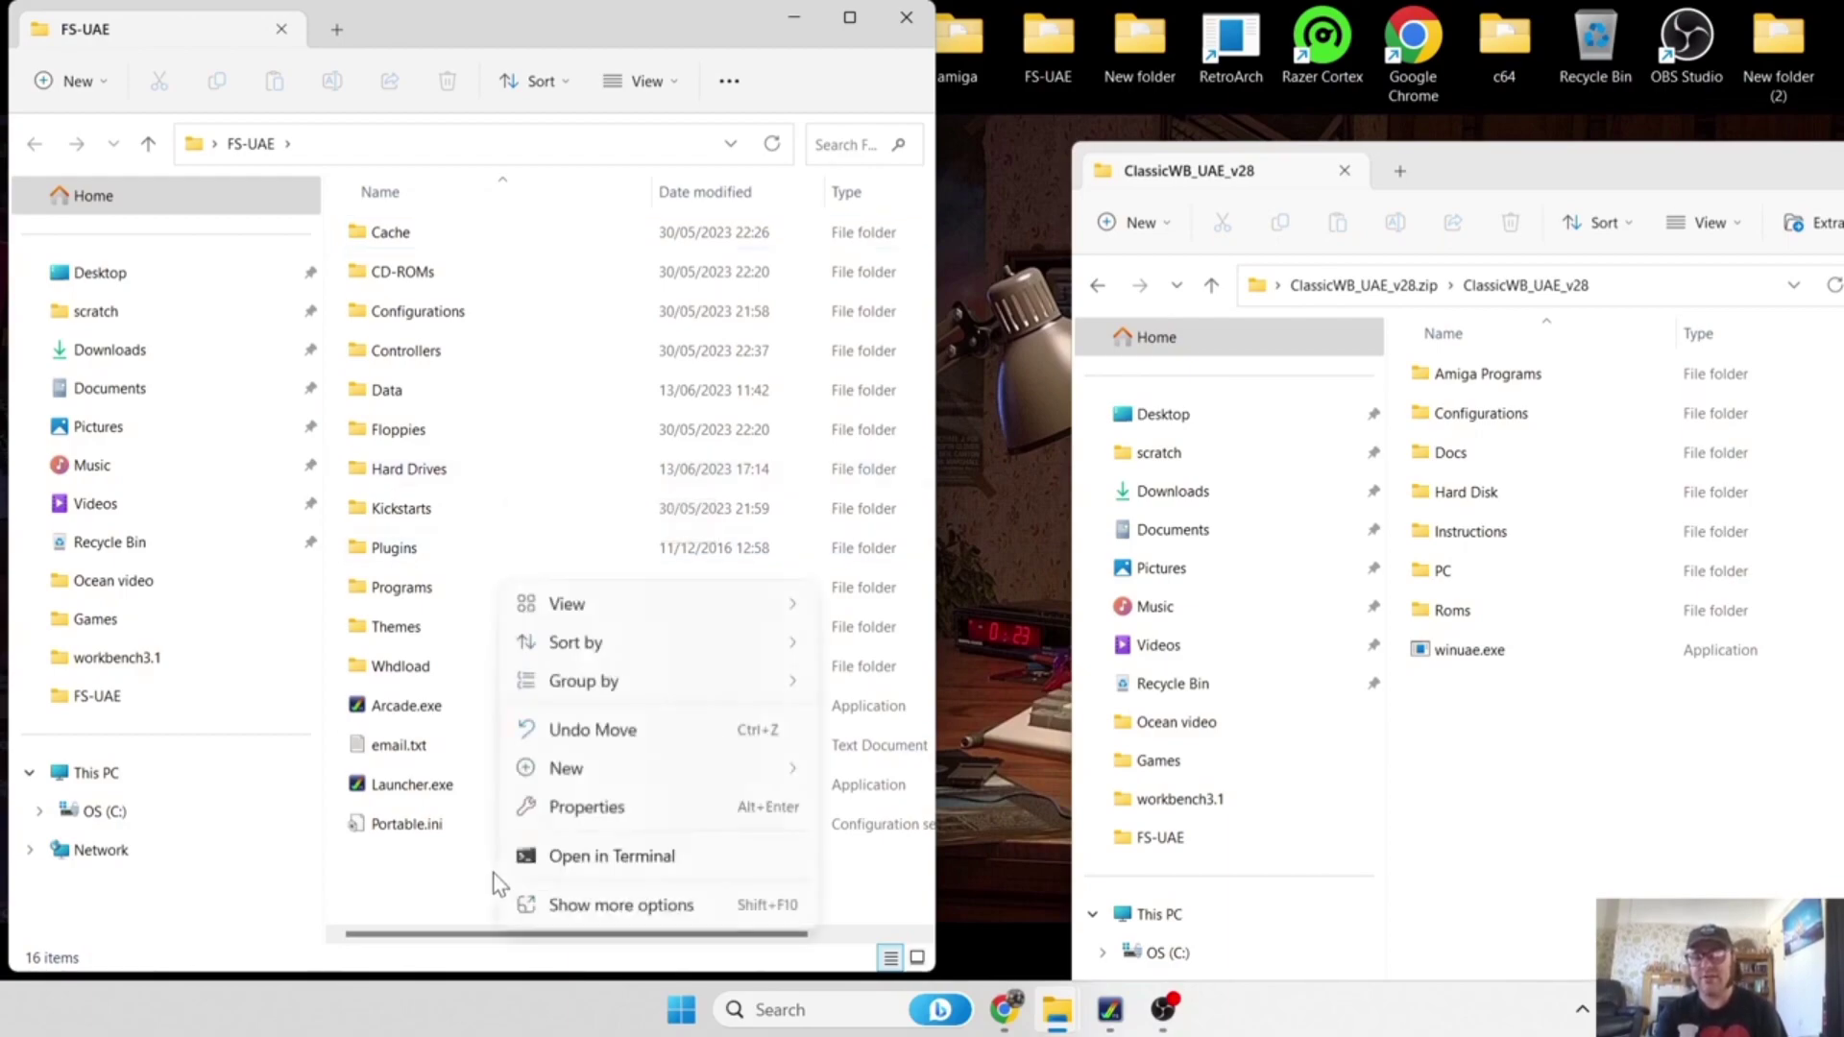
mouse_move(687, 770)
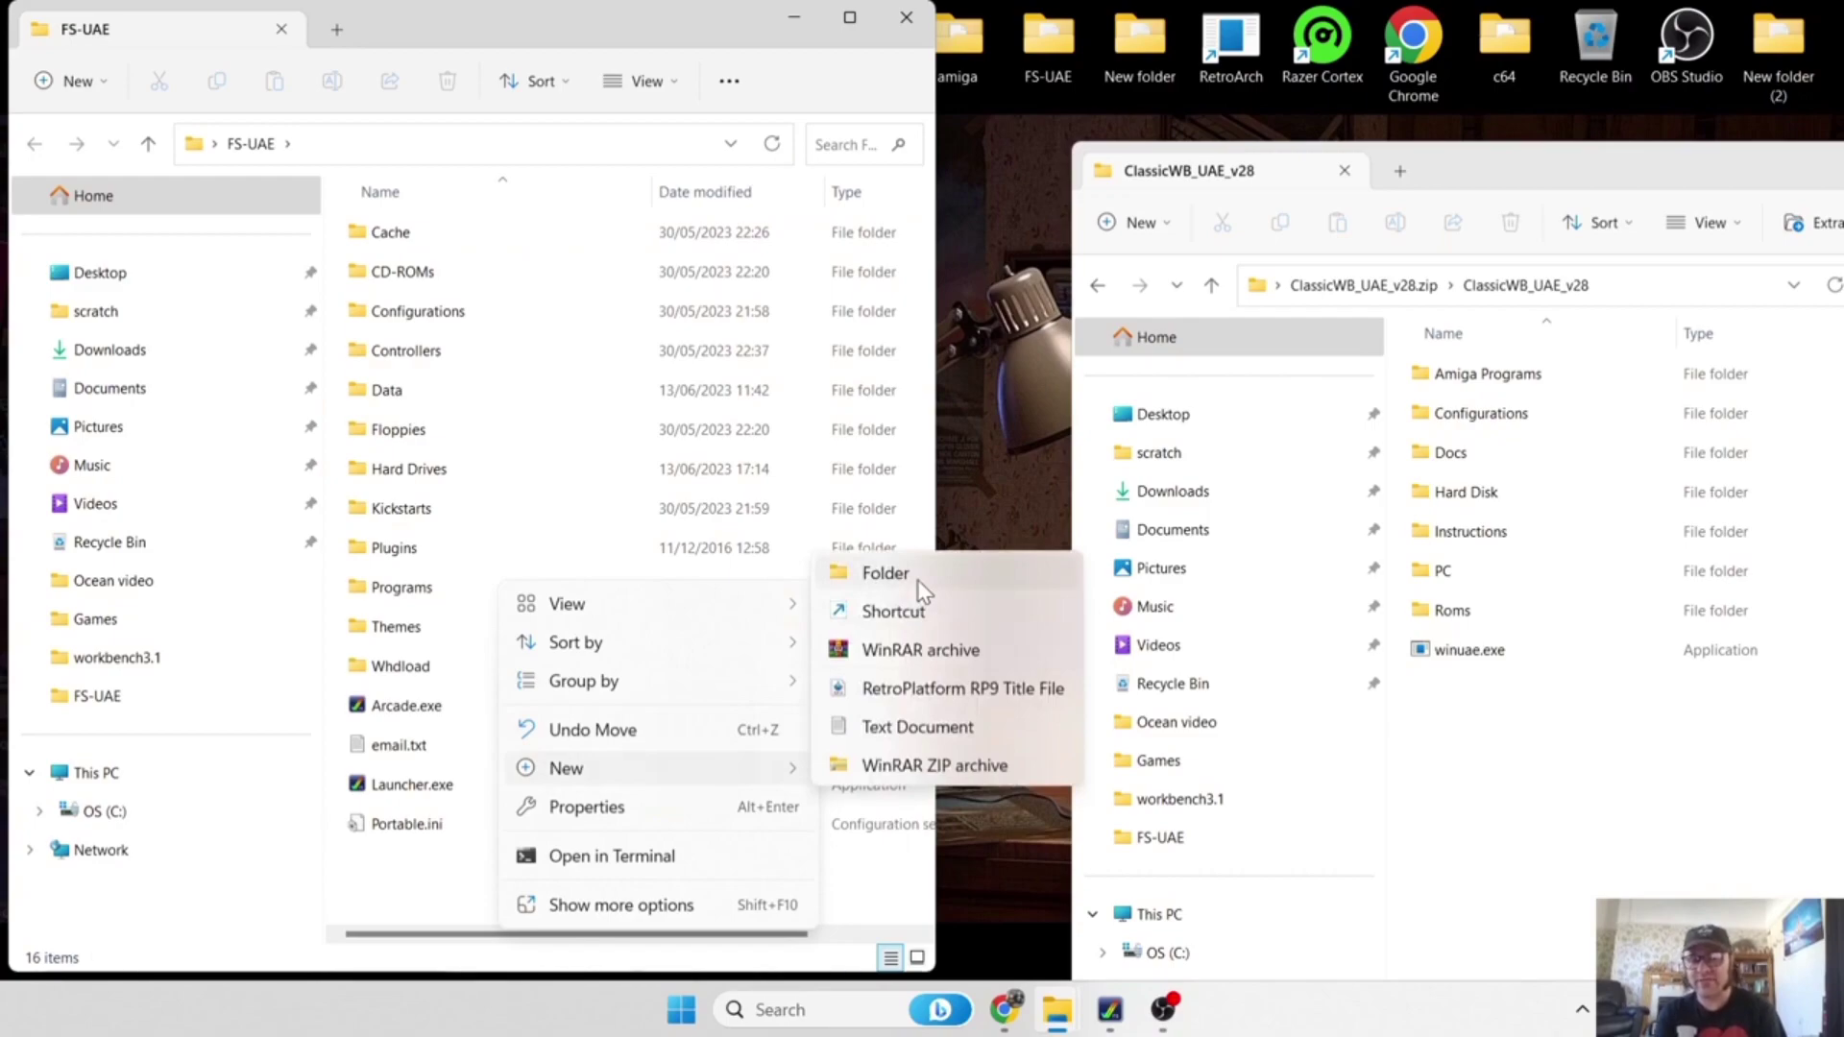
click(474, 877)
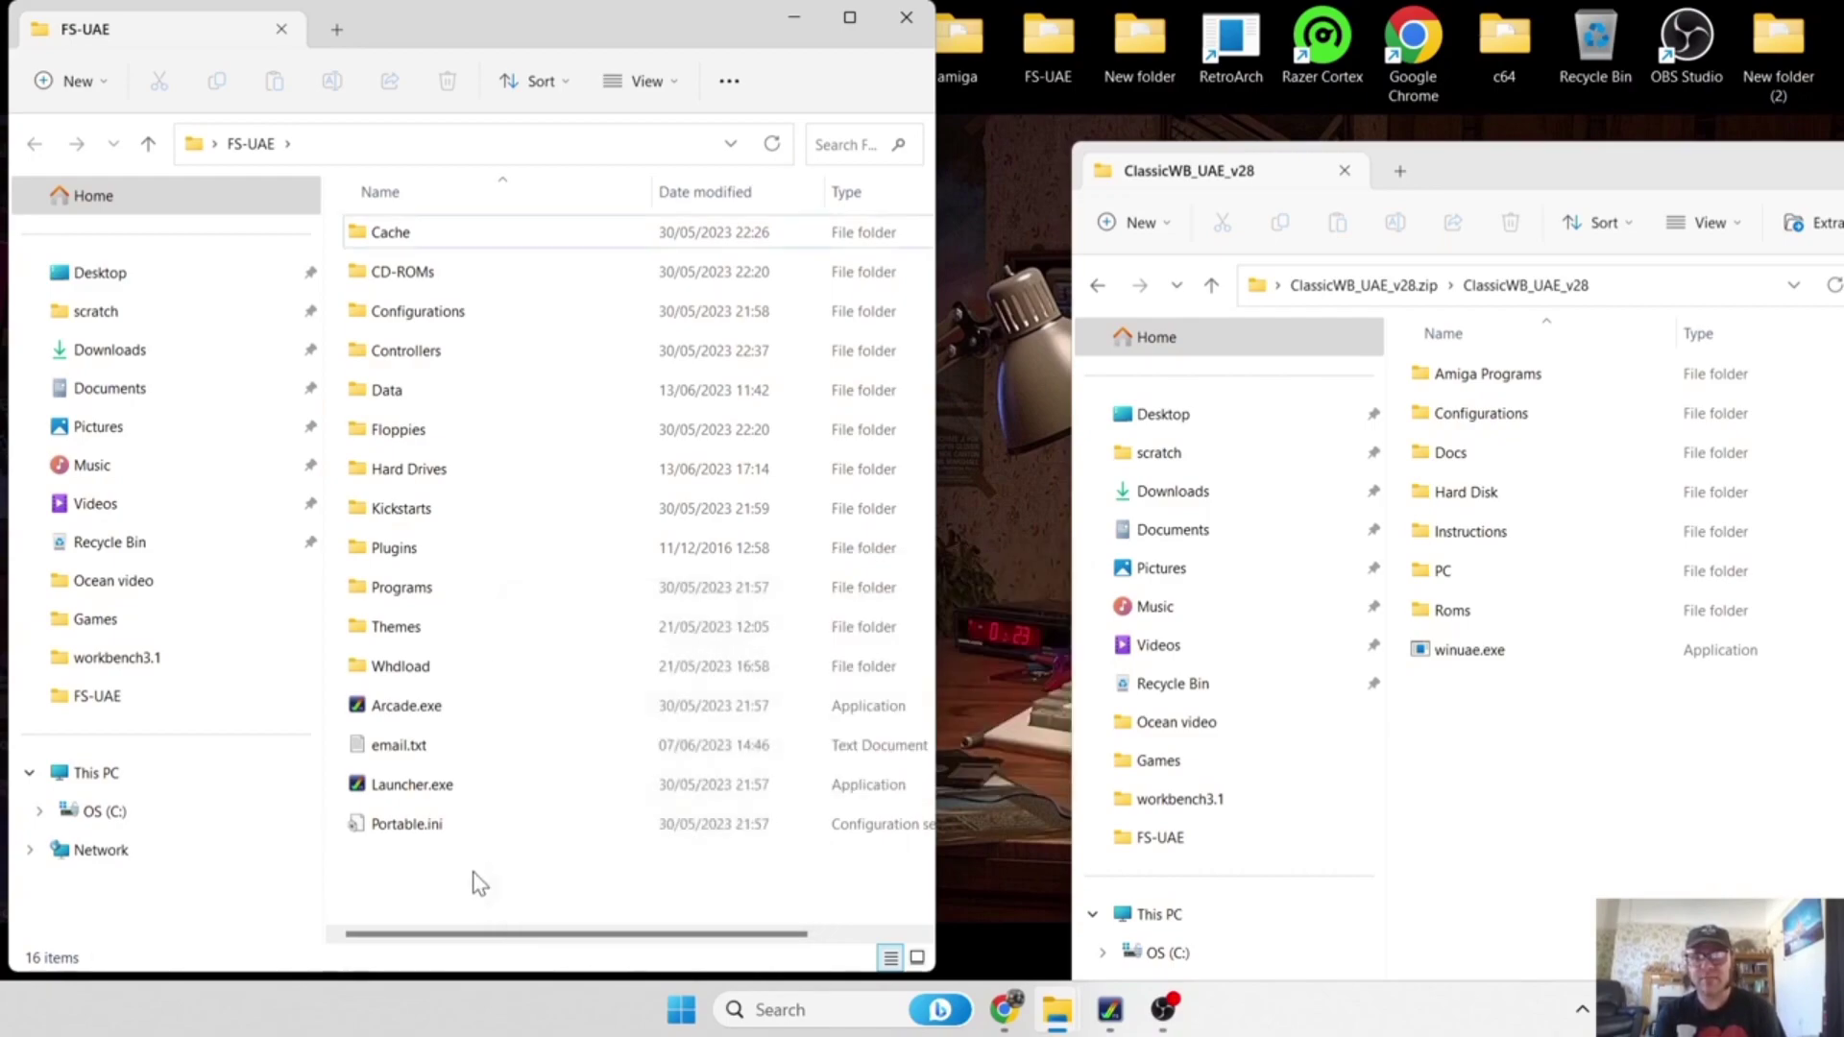
Open the Hard Drives folder inside FS-UAE and the Hard Disk folder inside the ClassicWB archive, arranged side by side.
double_click(447, 470)
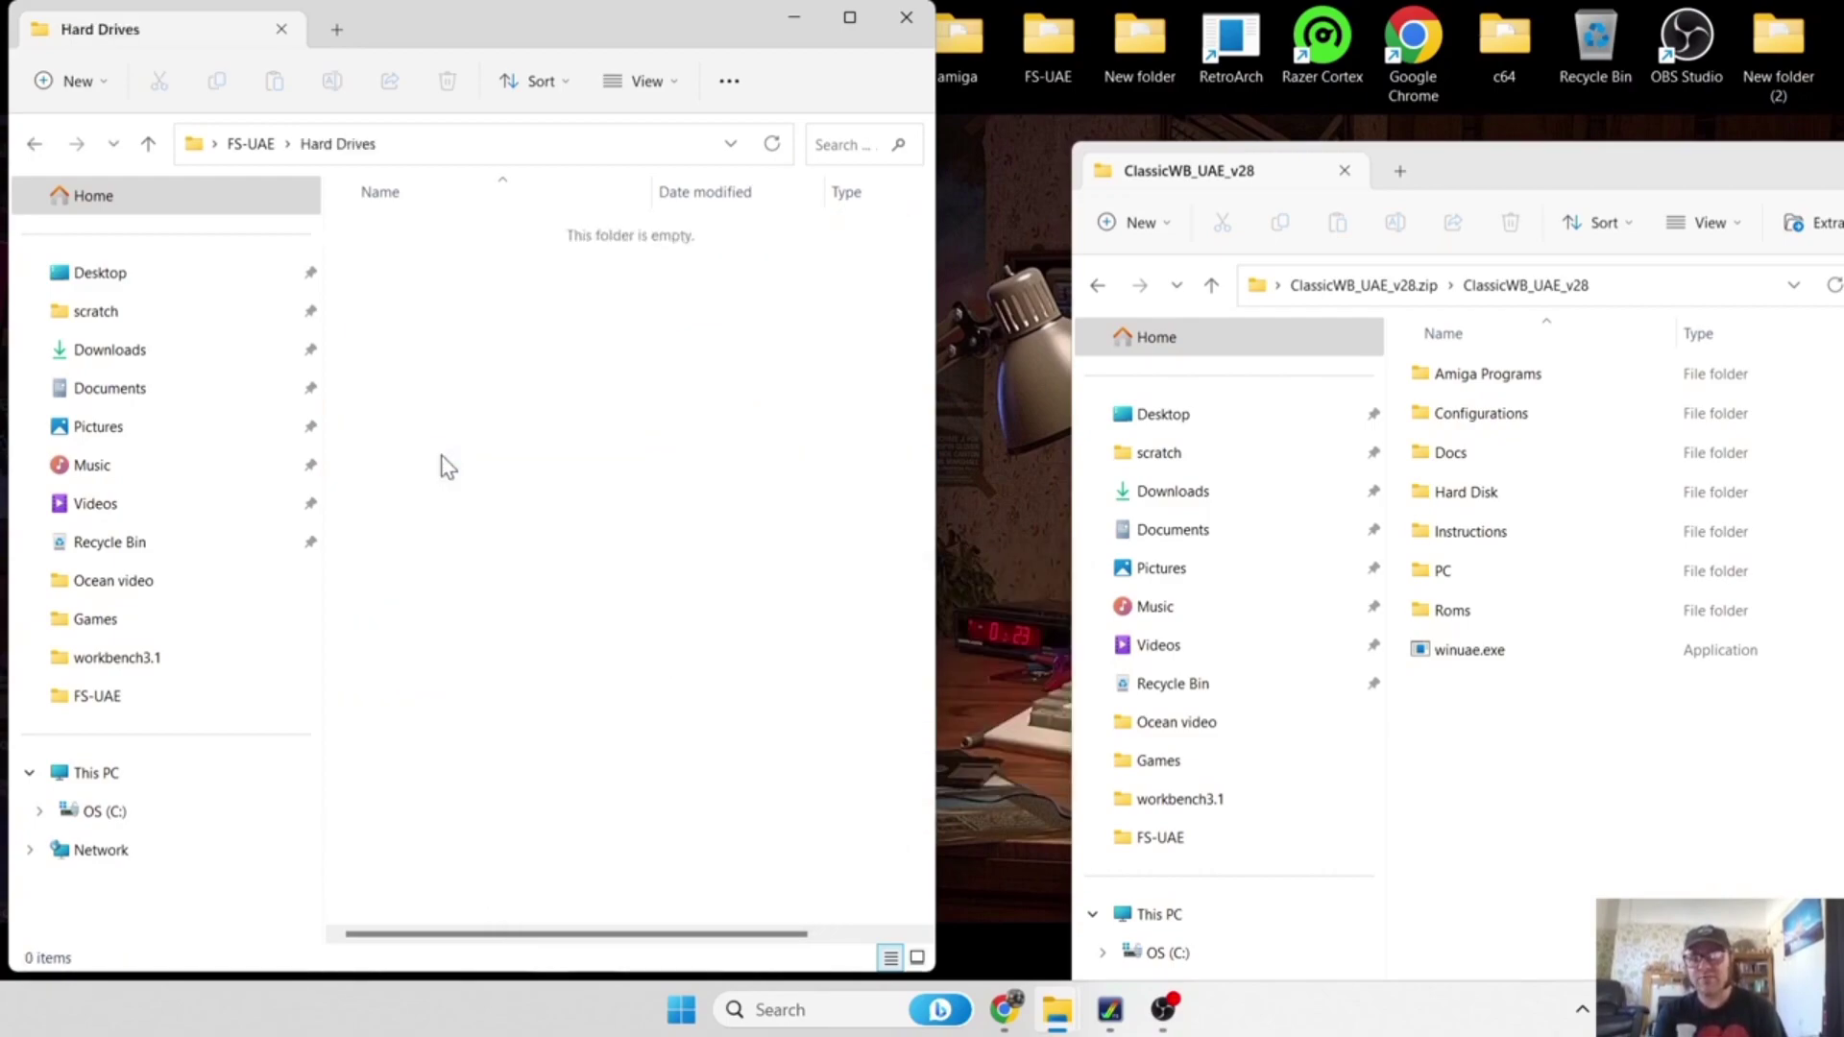
click(1482, 165)
drag(1477, 156, 1377, 51)
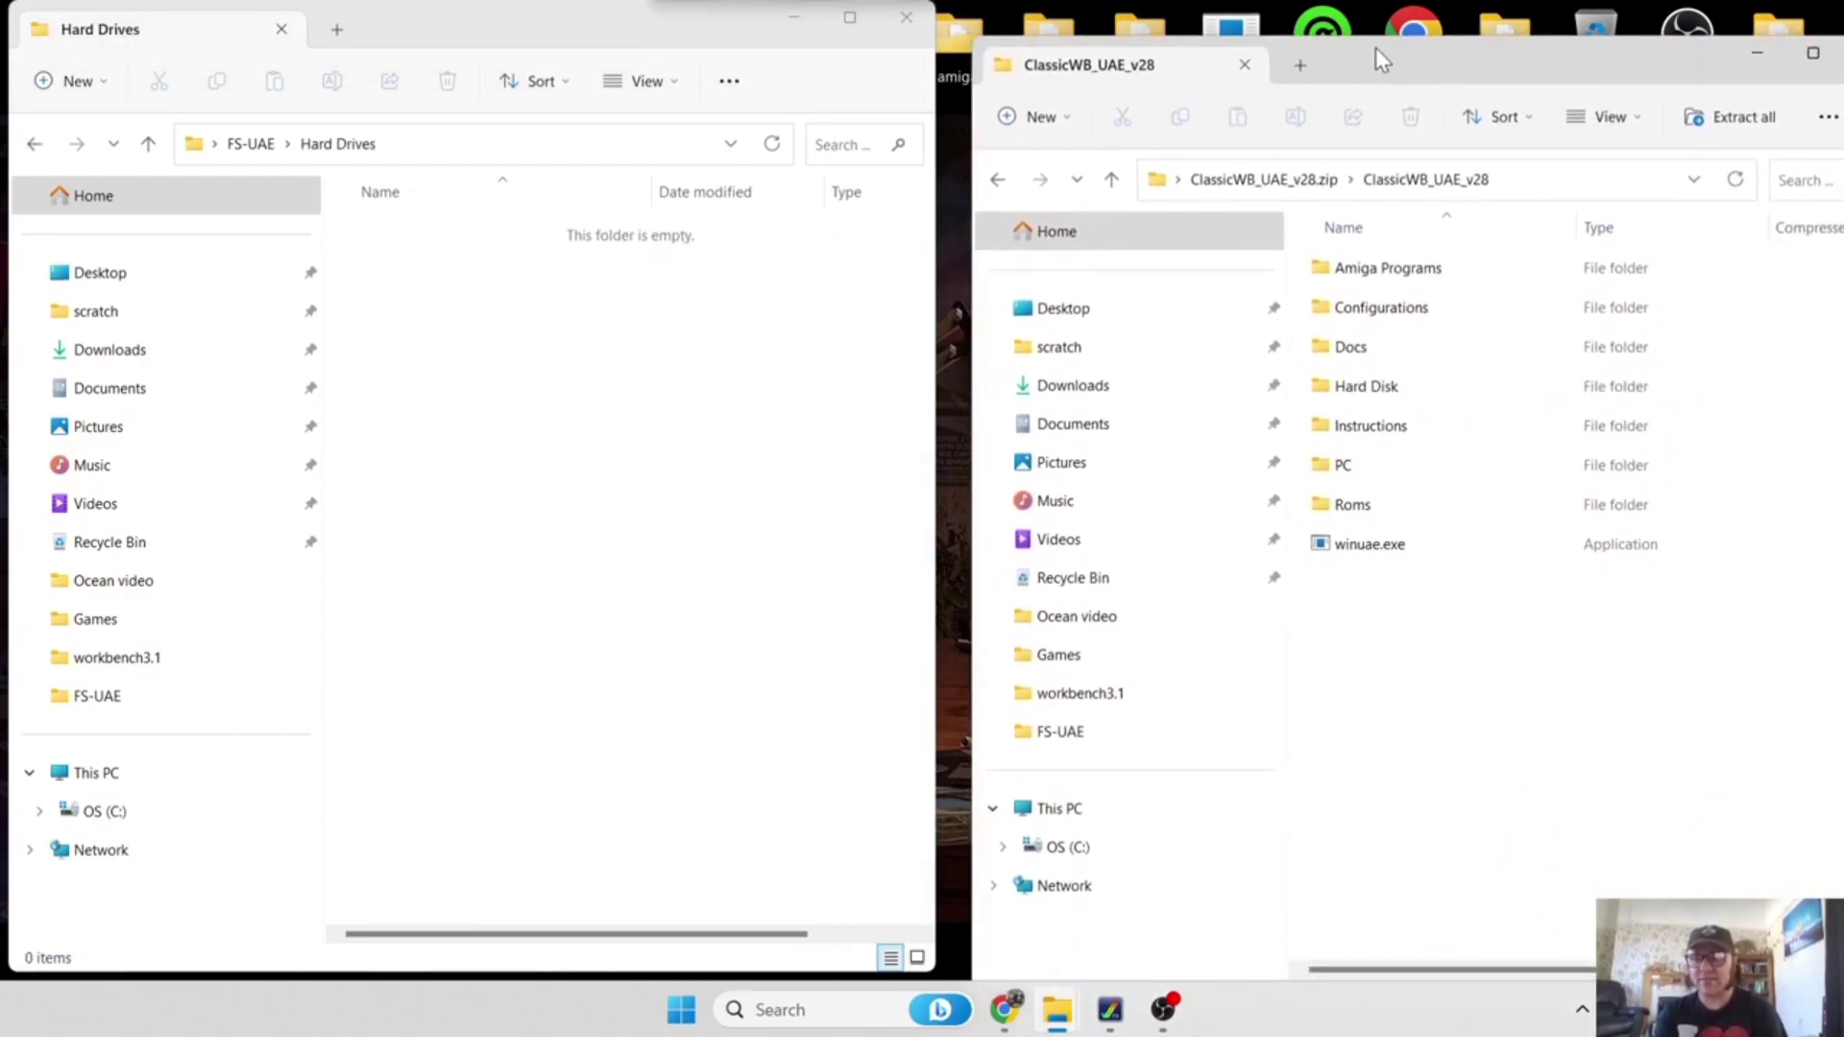
double_click(1408, 395)
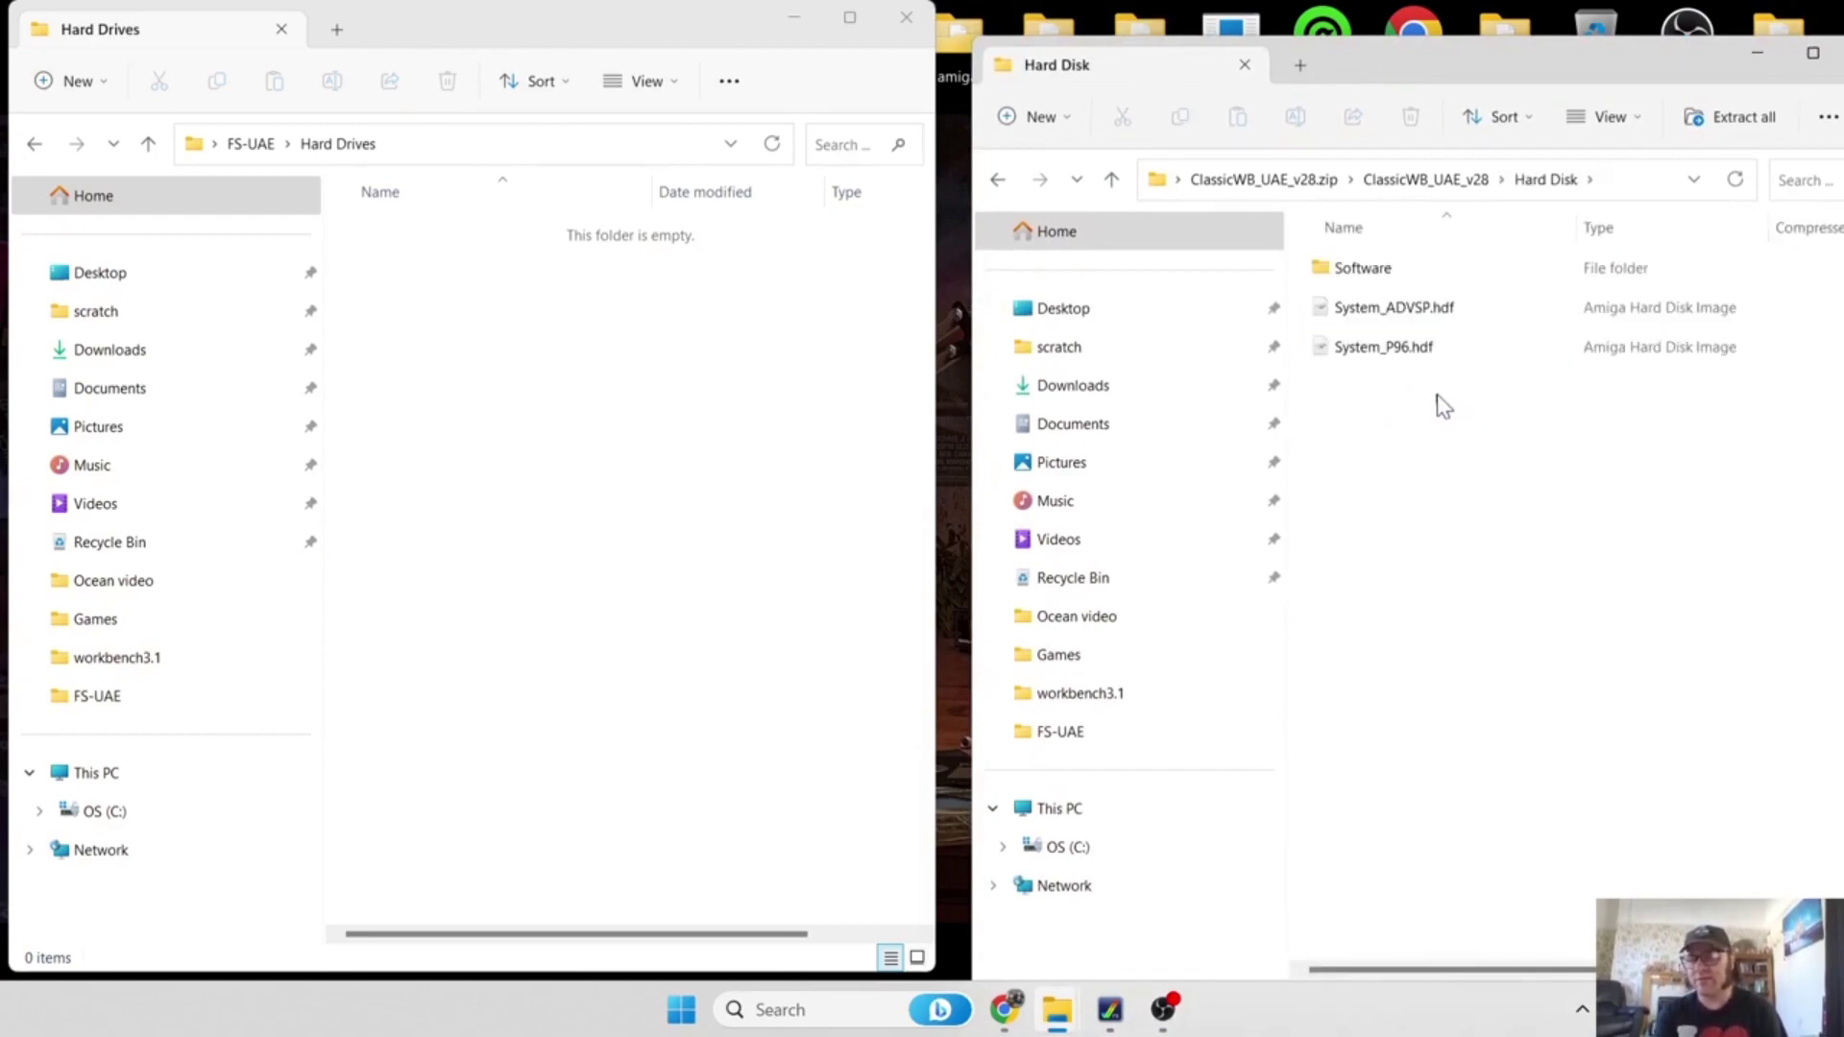
click(1412, 344)
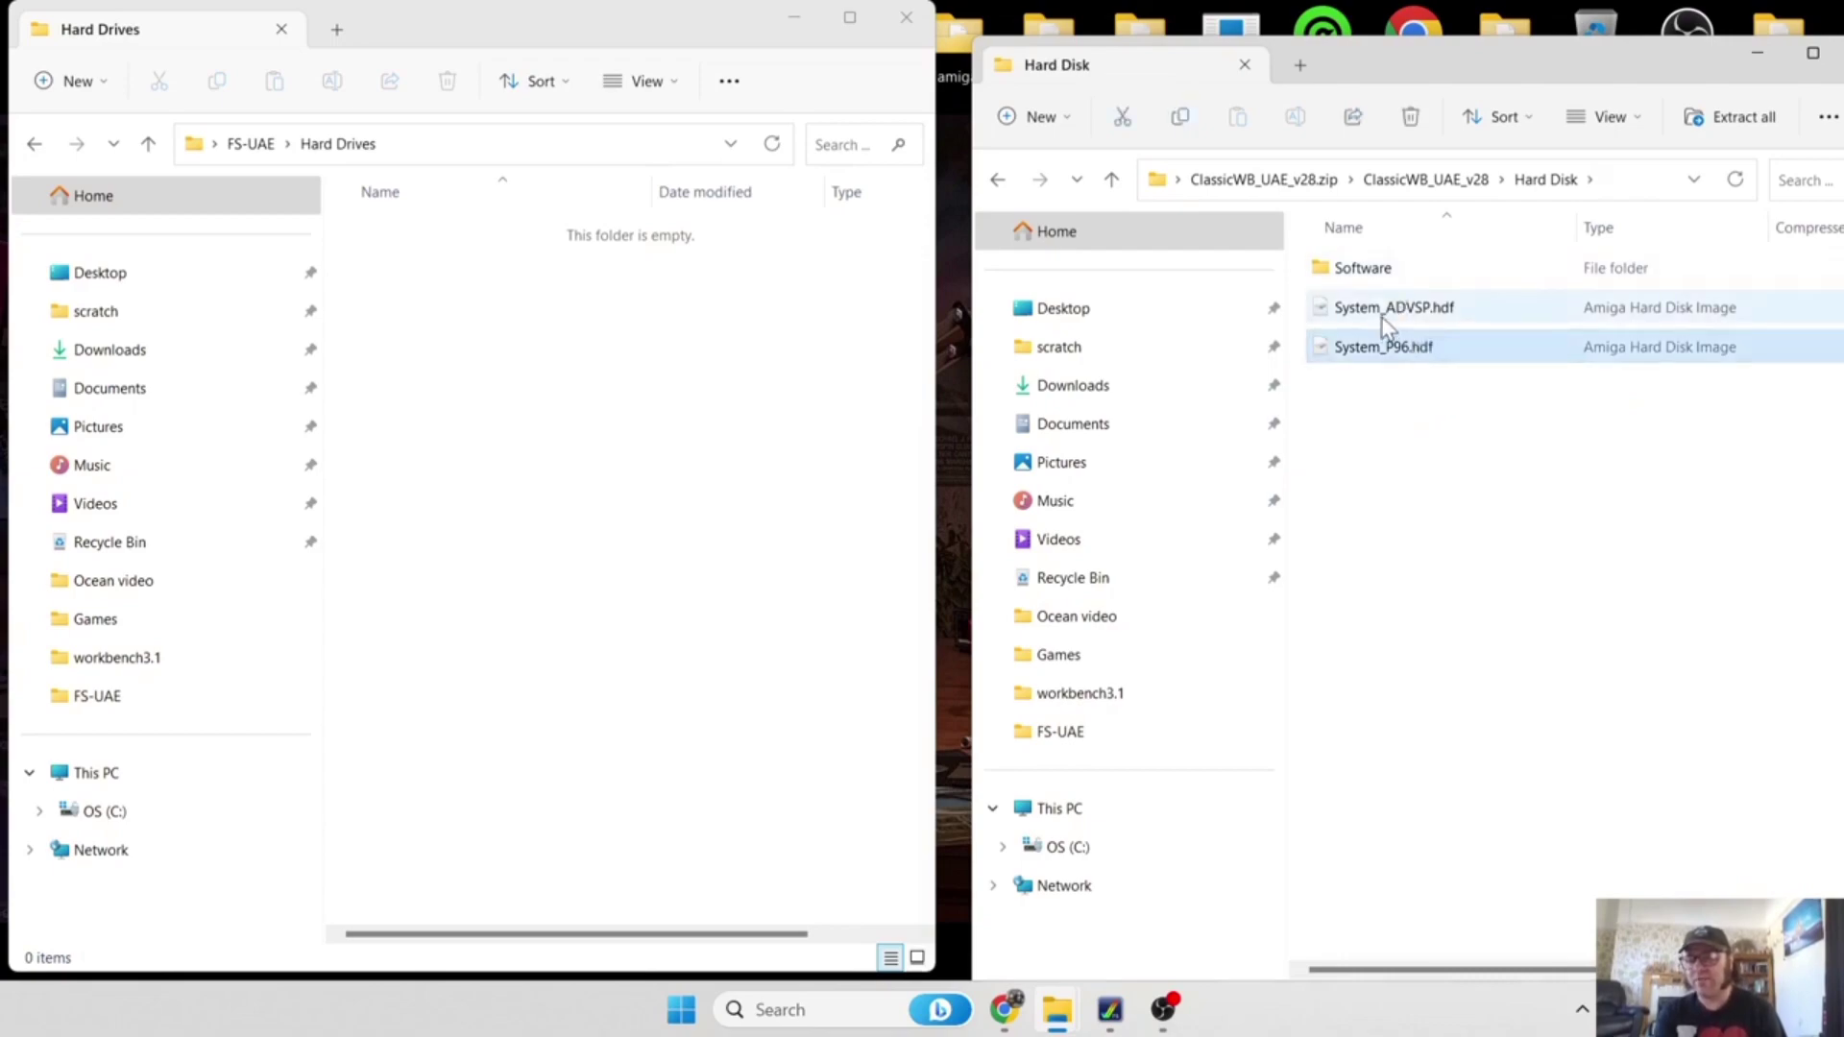
click(1560, 419)
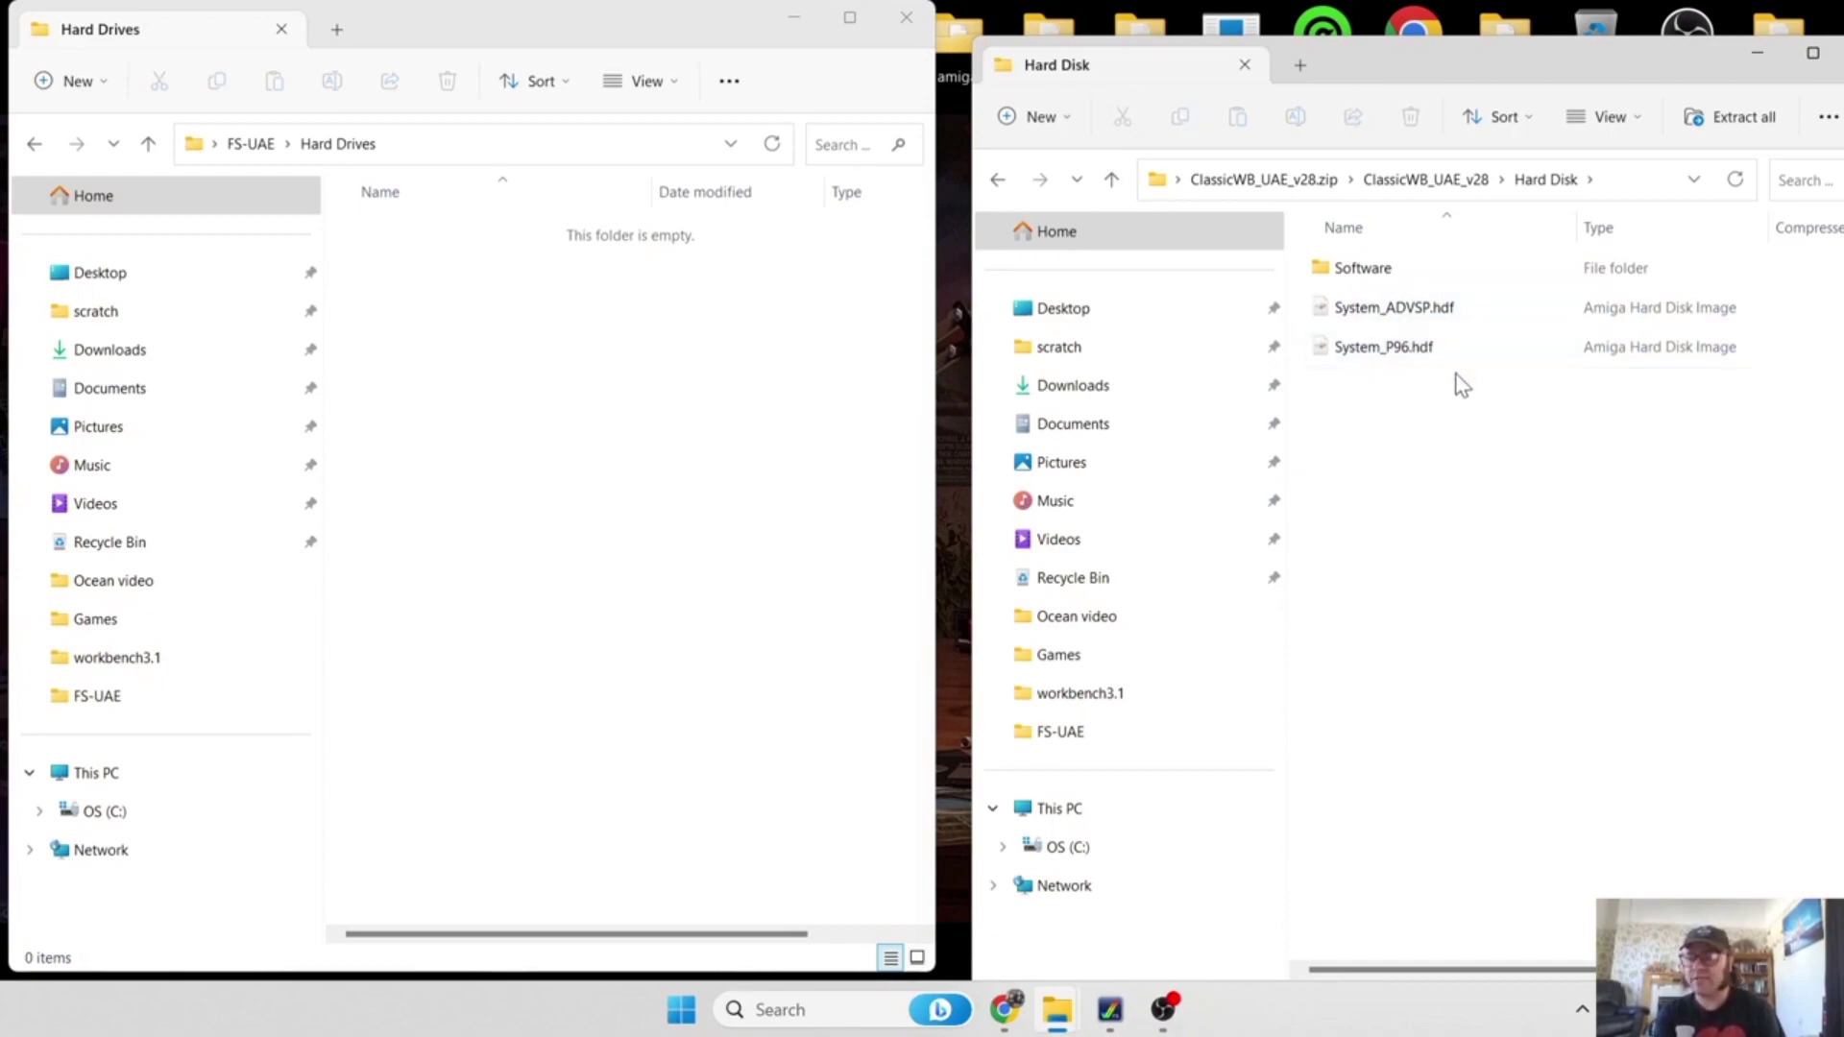
Copy the Software folder, System_ADVSP.hdf and System_P96.hdf from the archive into FS-UAE's Hard Drives folder and close the archive window.
drag(1441, 384, 1354, 288)
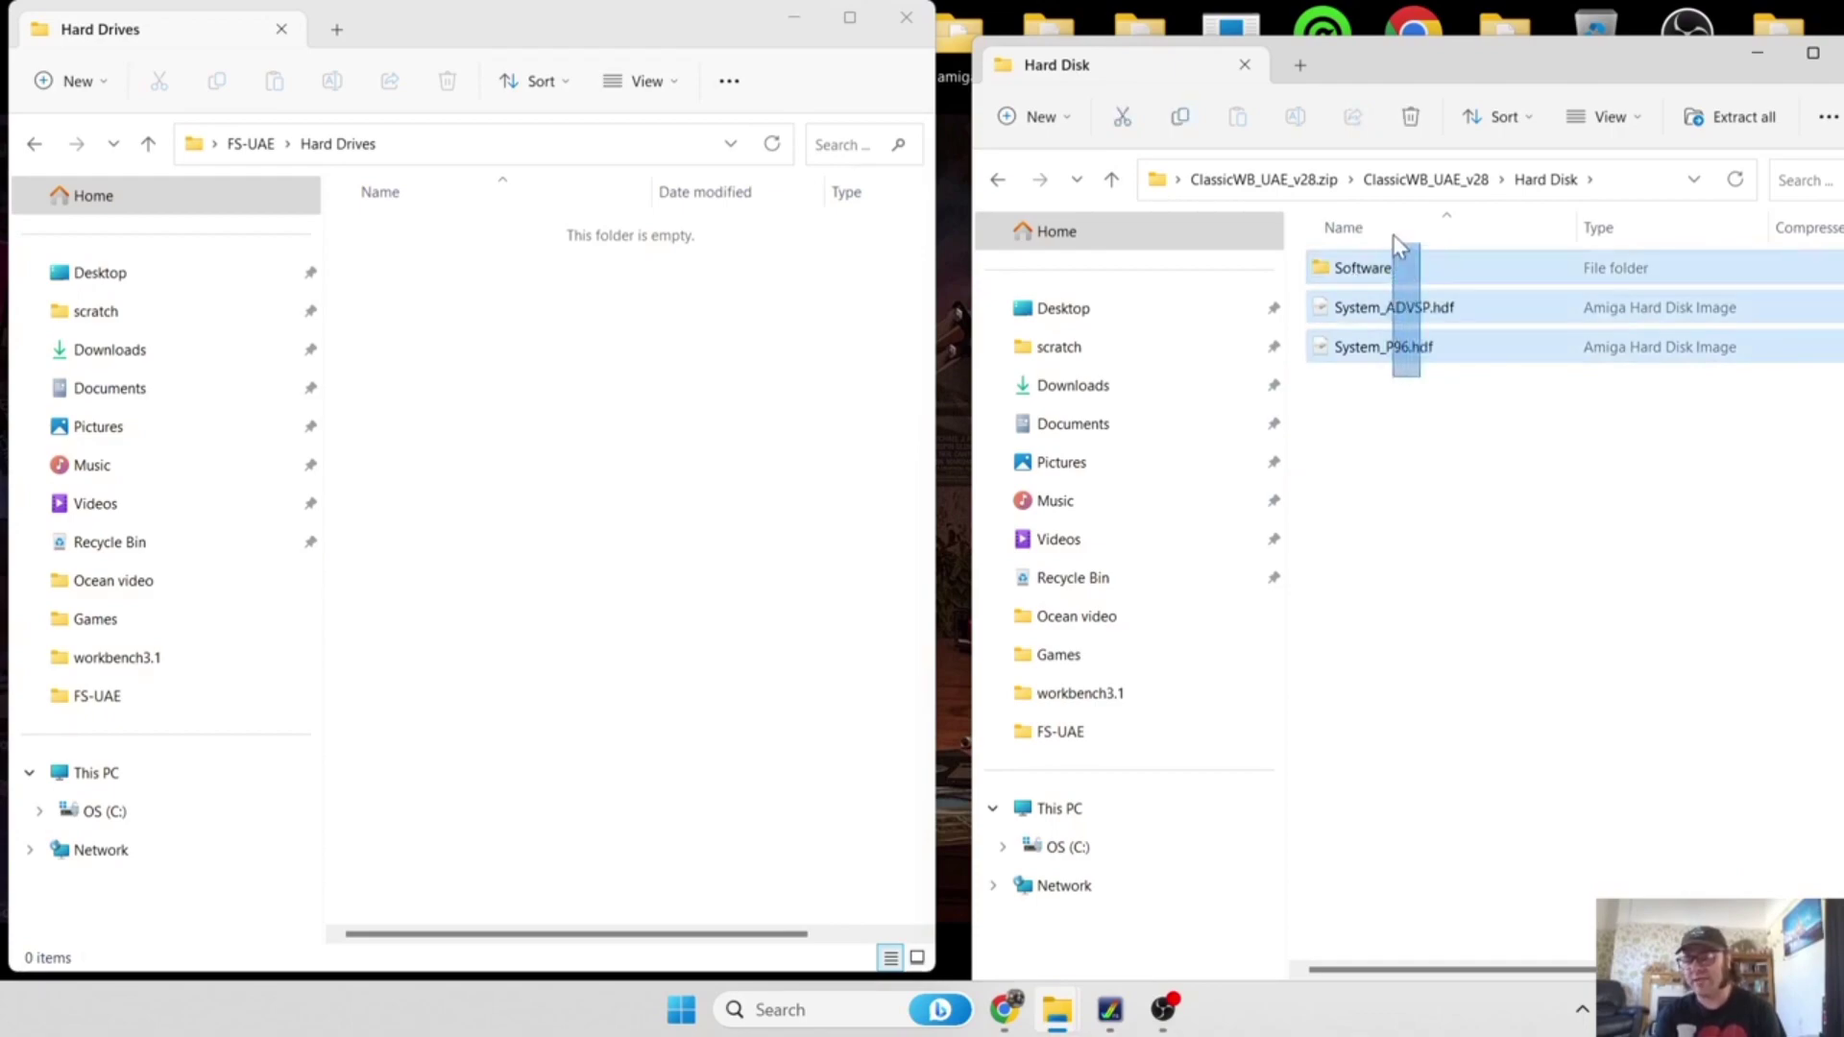
click(1394, 357)
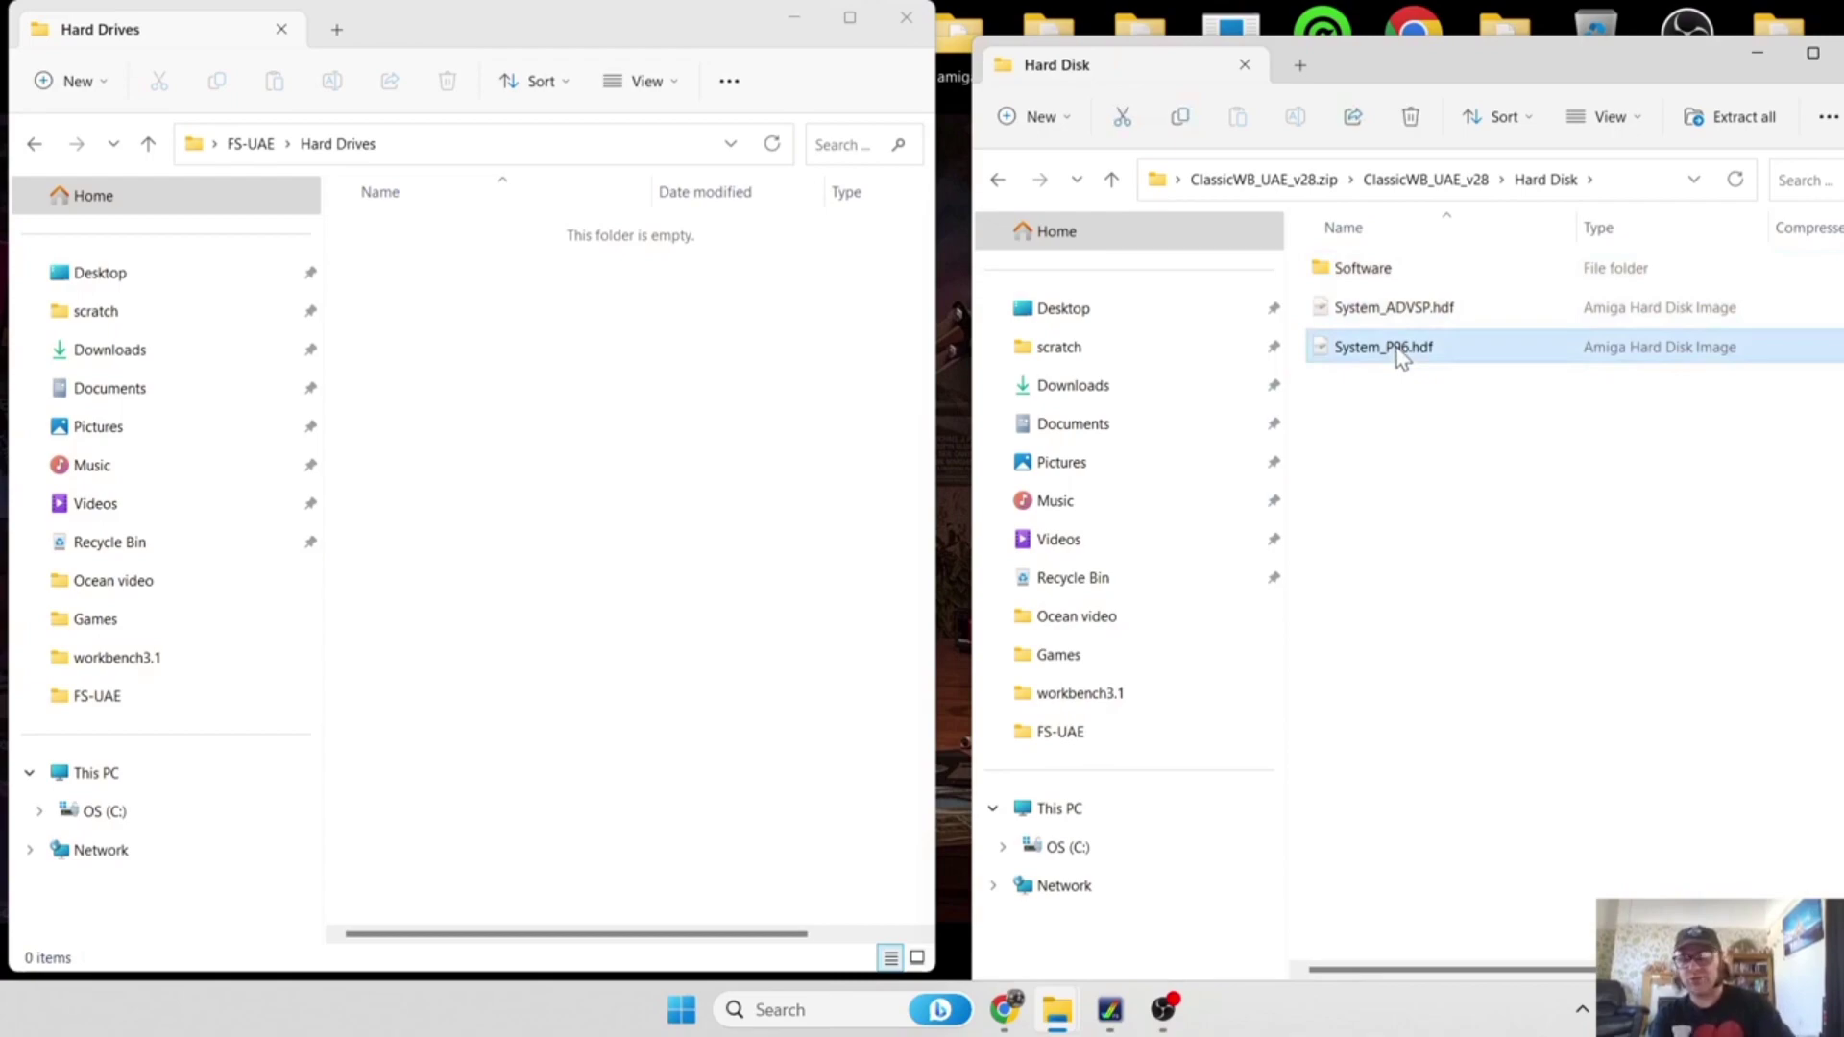
key(ctrl+a)
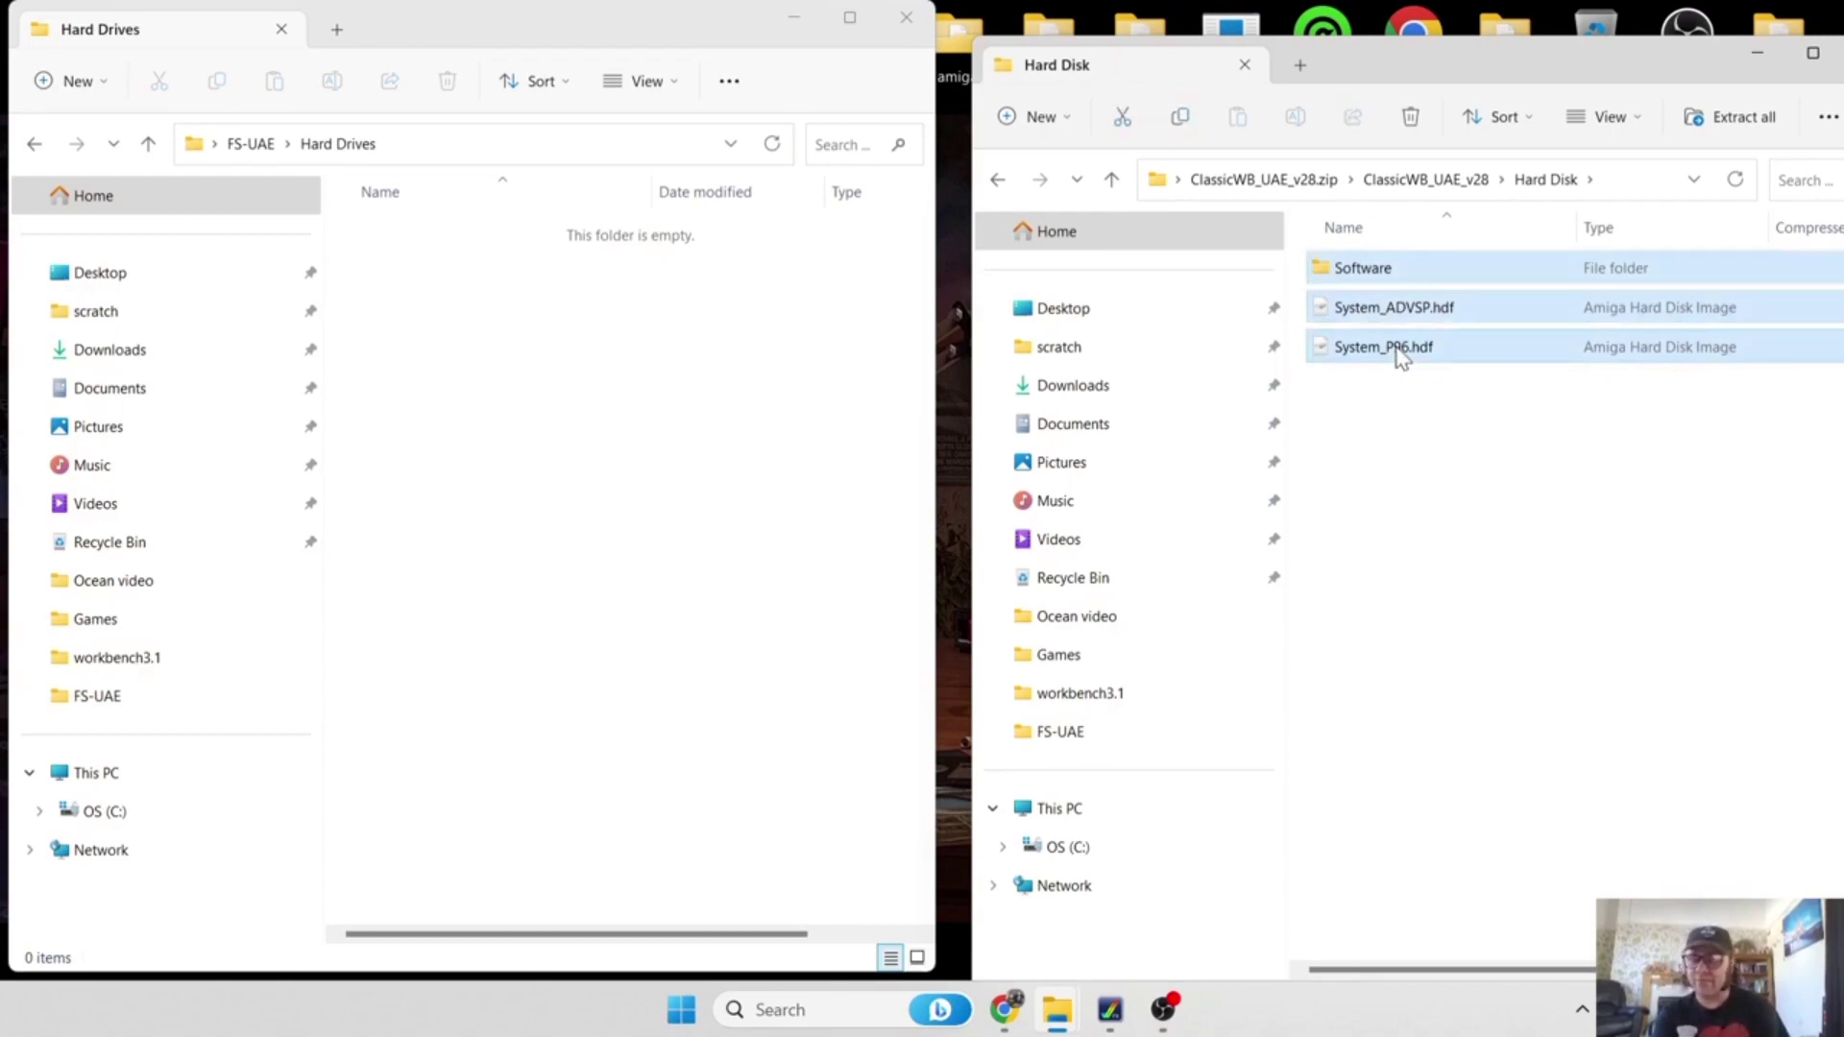
drag(1399, 357, 565, 492)
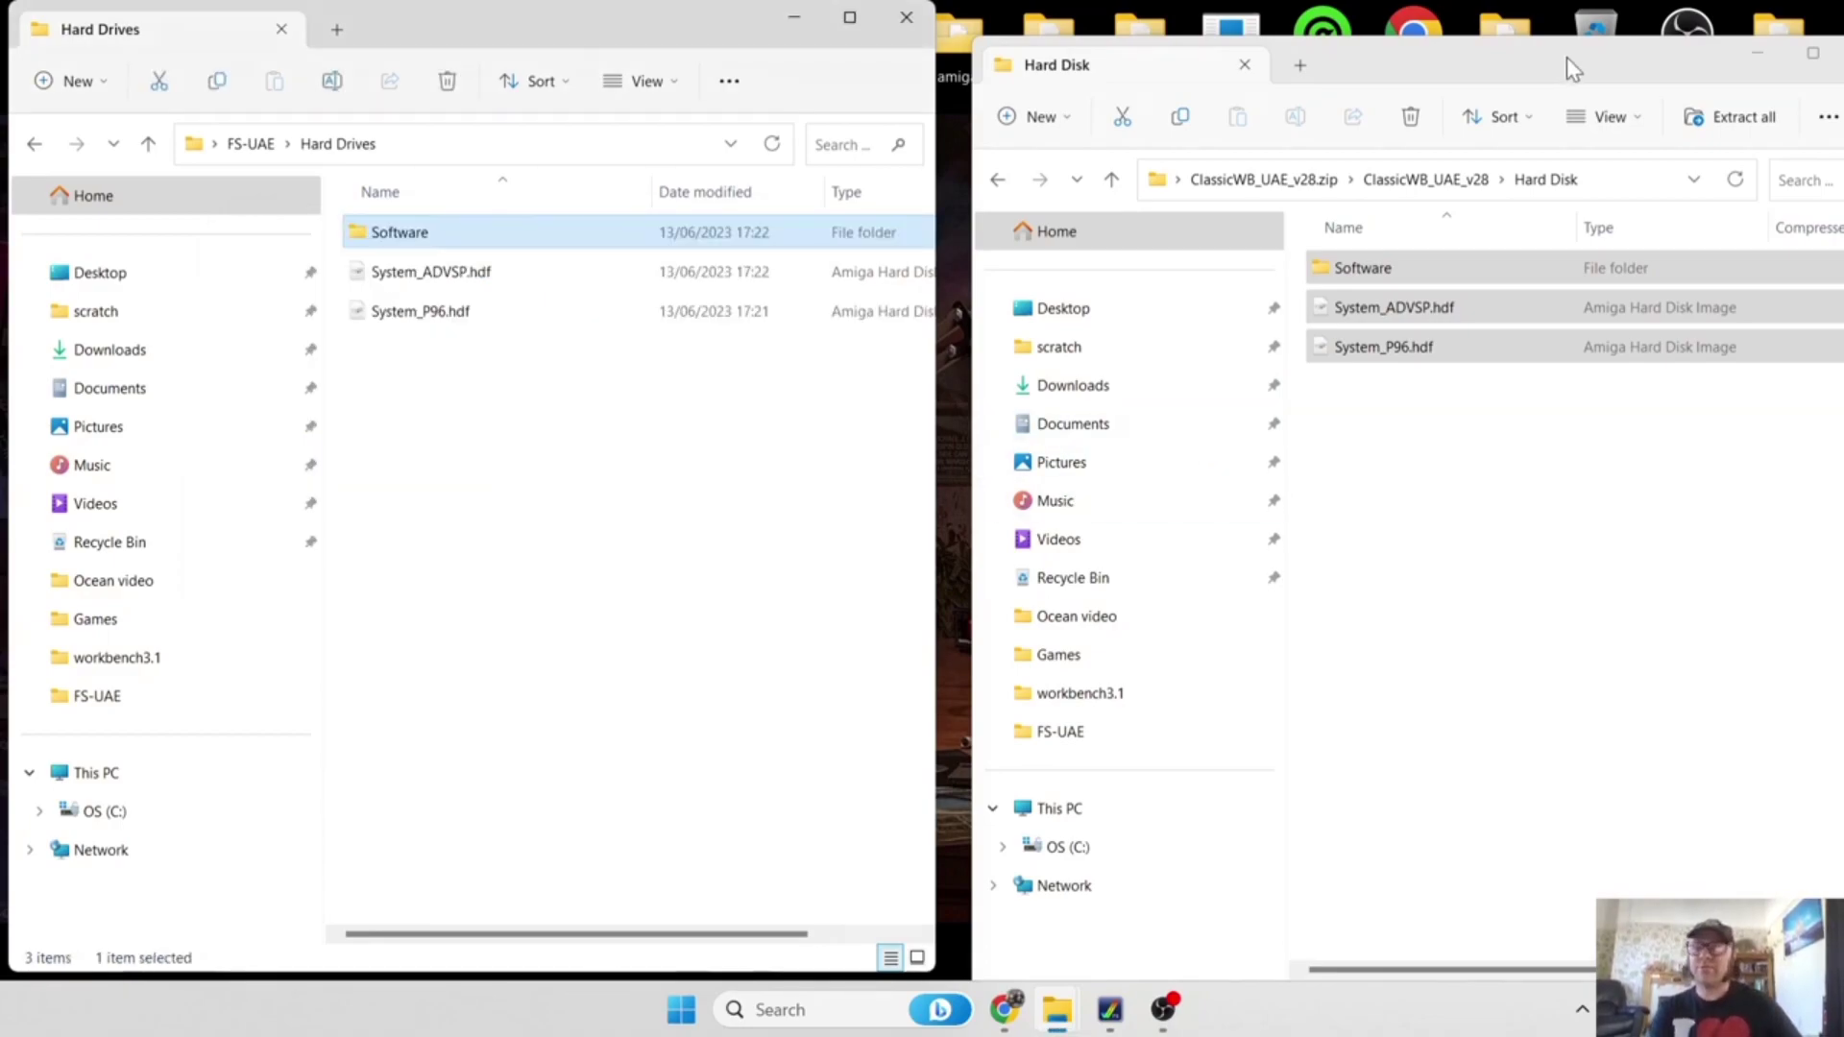
drag(1565, 56, 1266, 60)
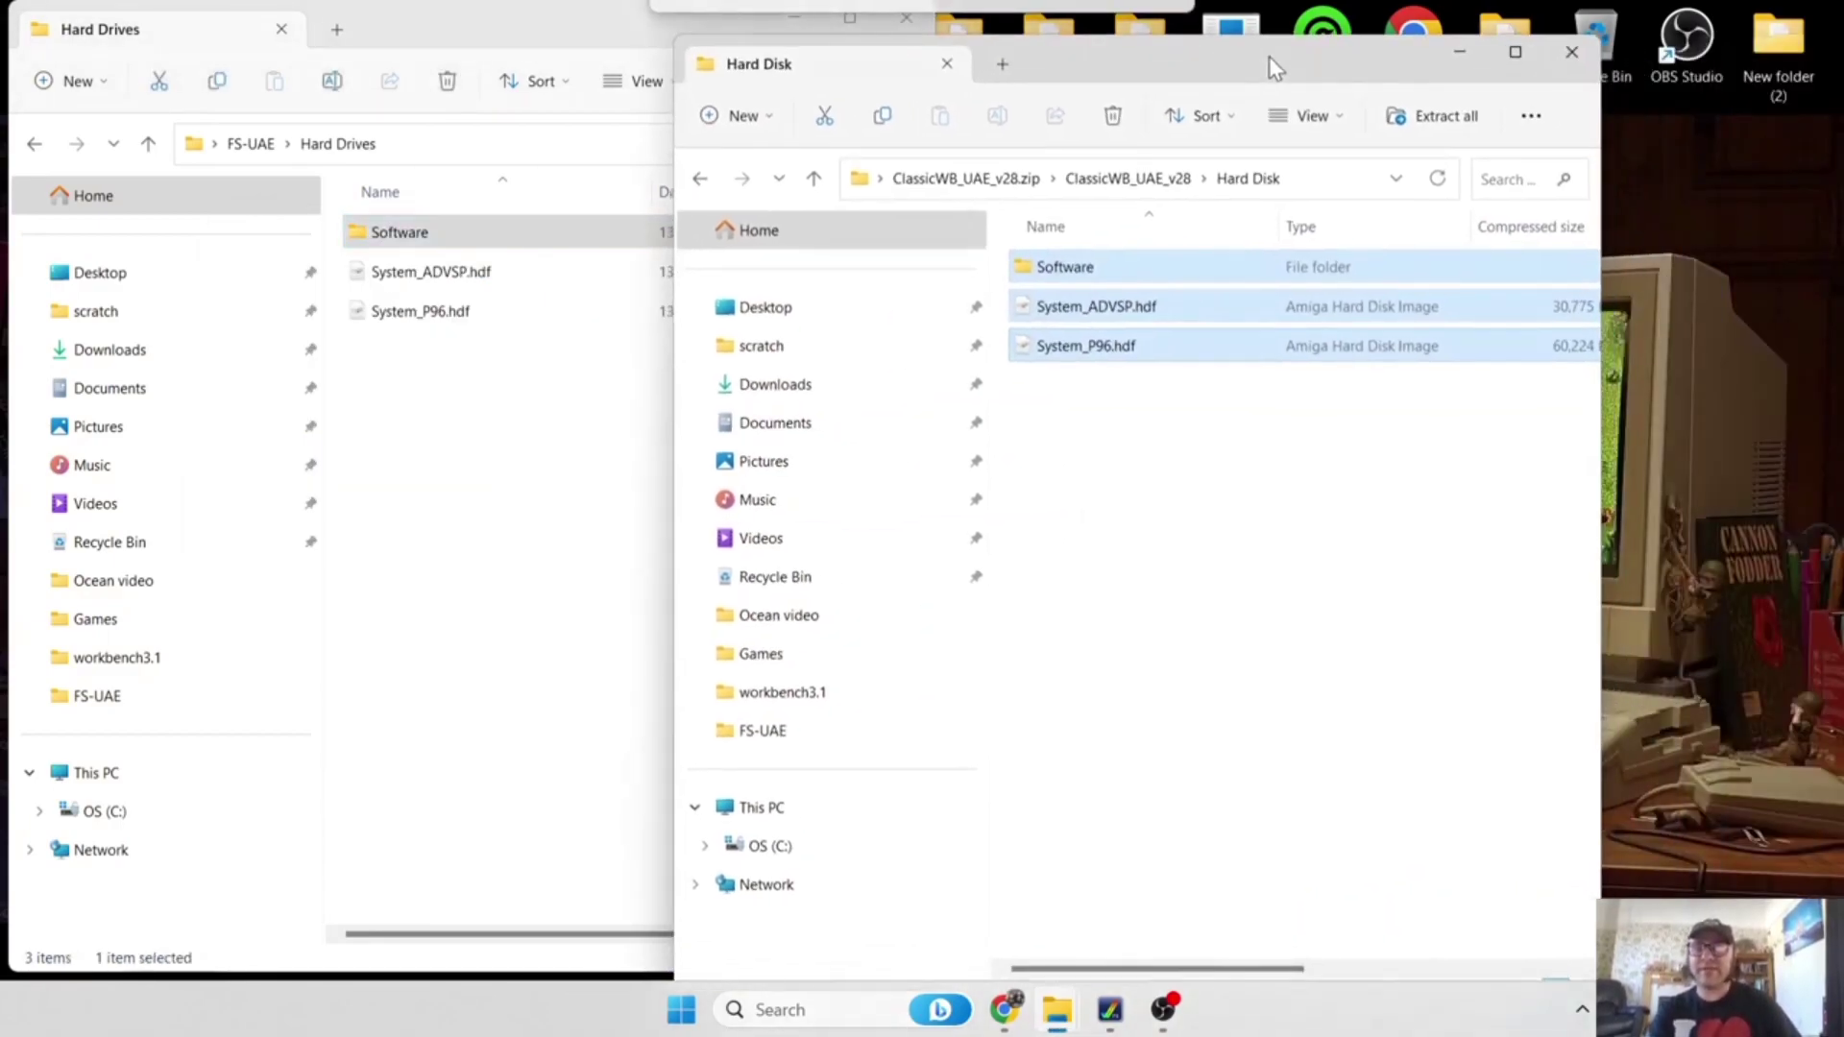
click(1582, 59)
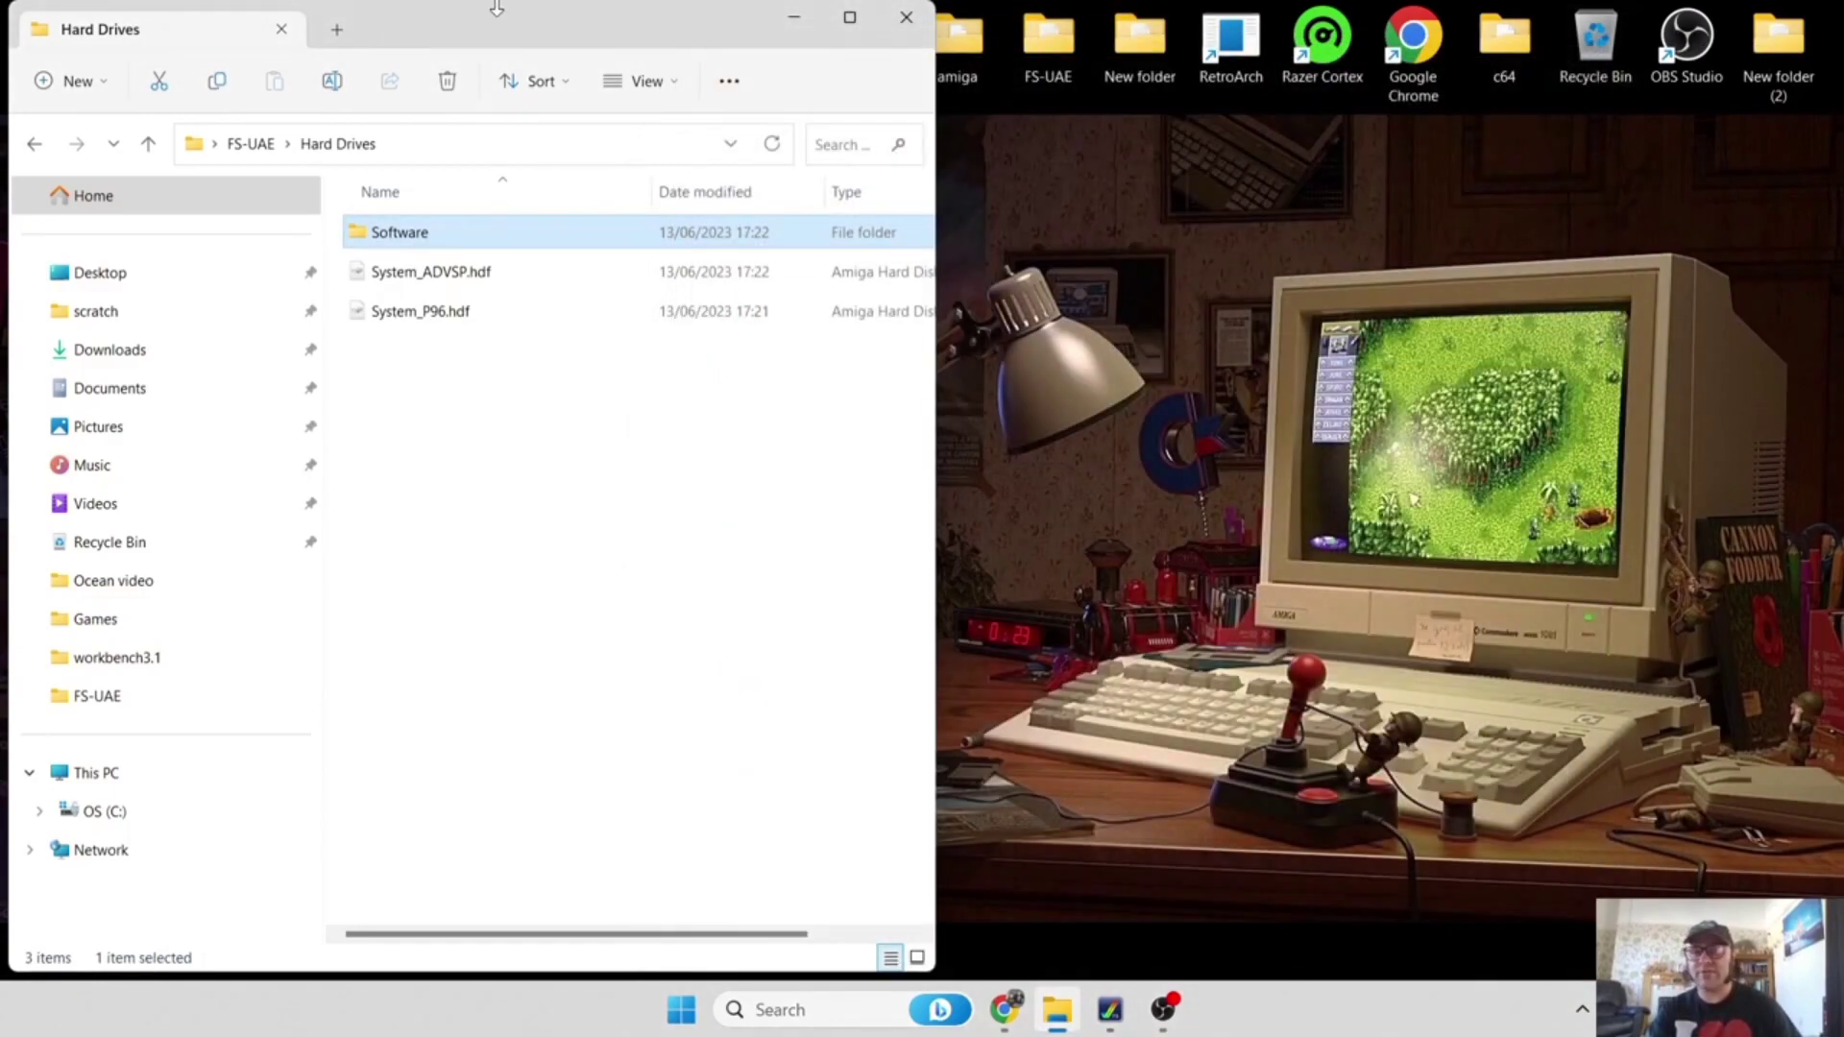
Return to the main FS-UAE folder and run Launcher.exe to switch to FS-UAE Launcher.
drag(504, 20, 1260, 43)
click(791, 169)
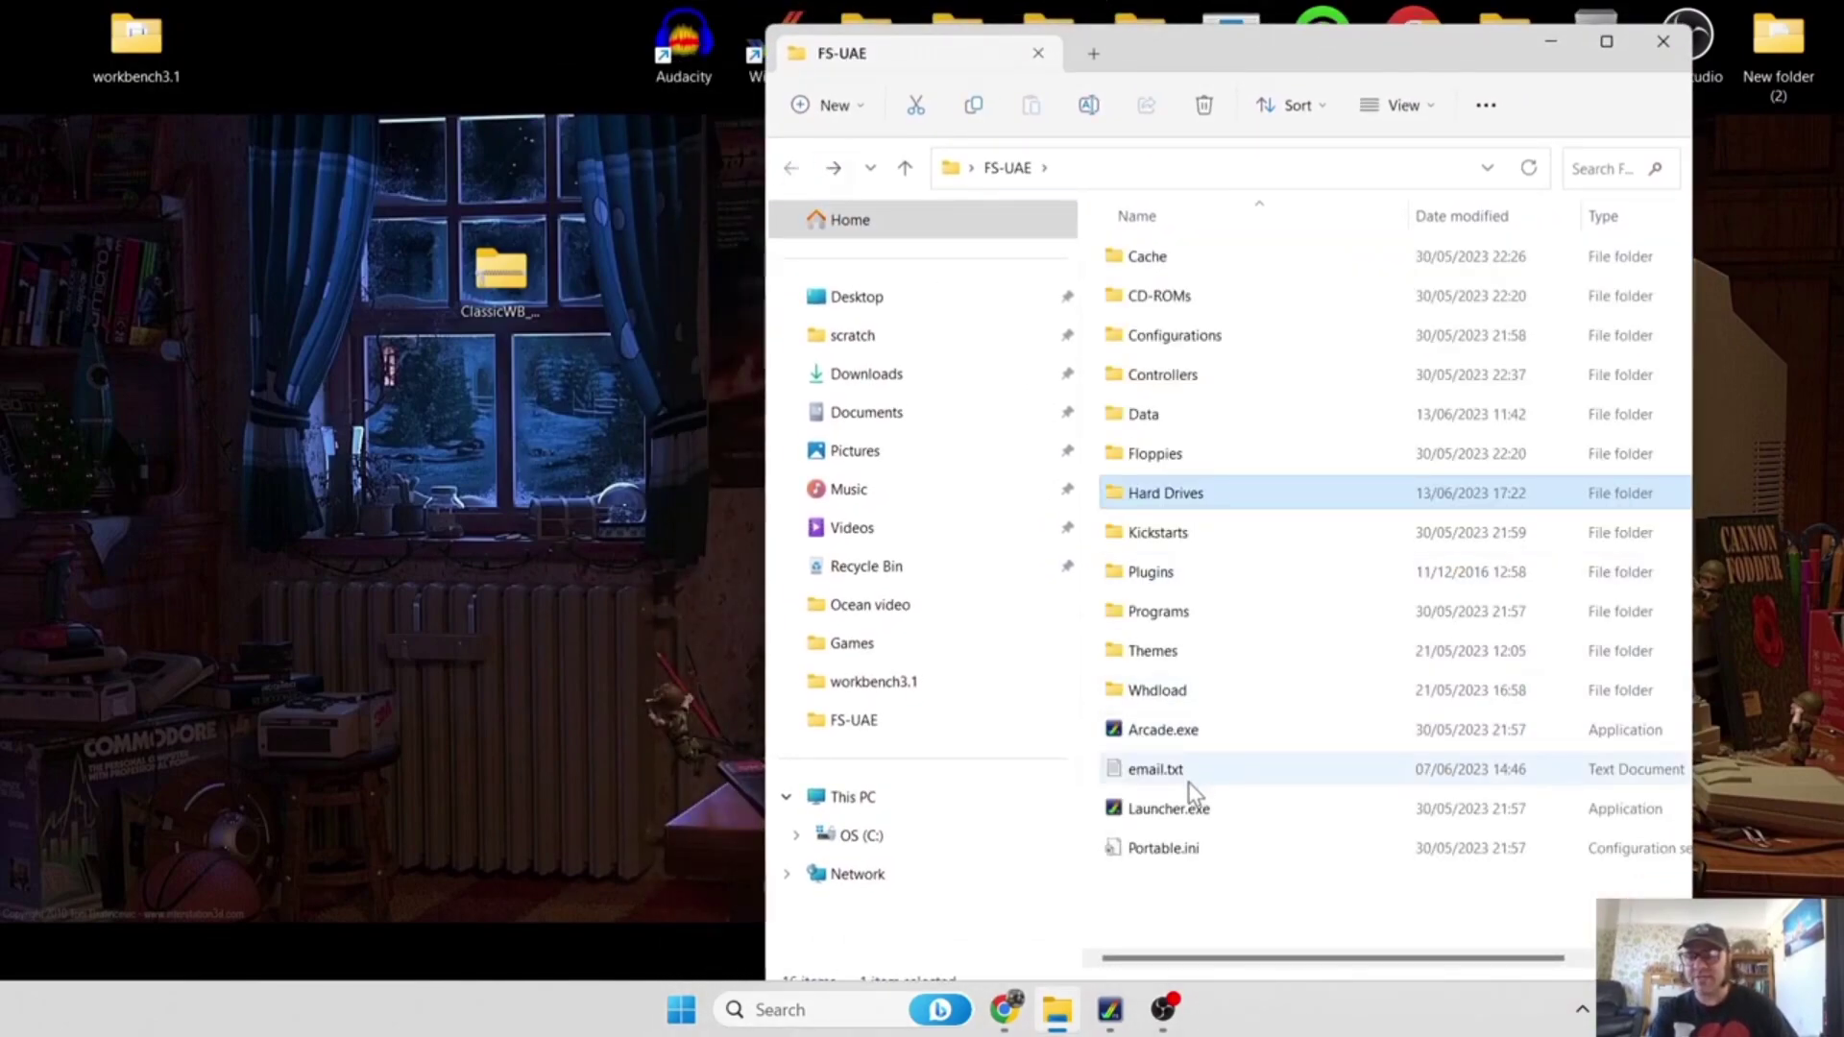
double_click(1277, 805)
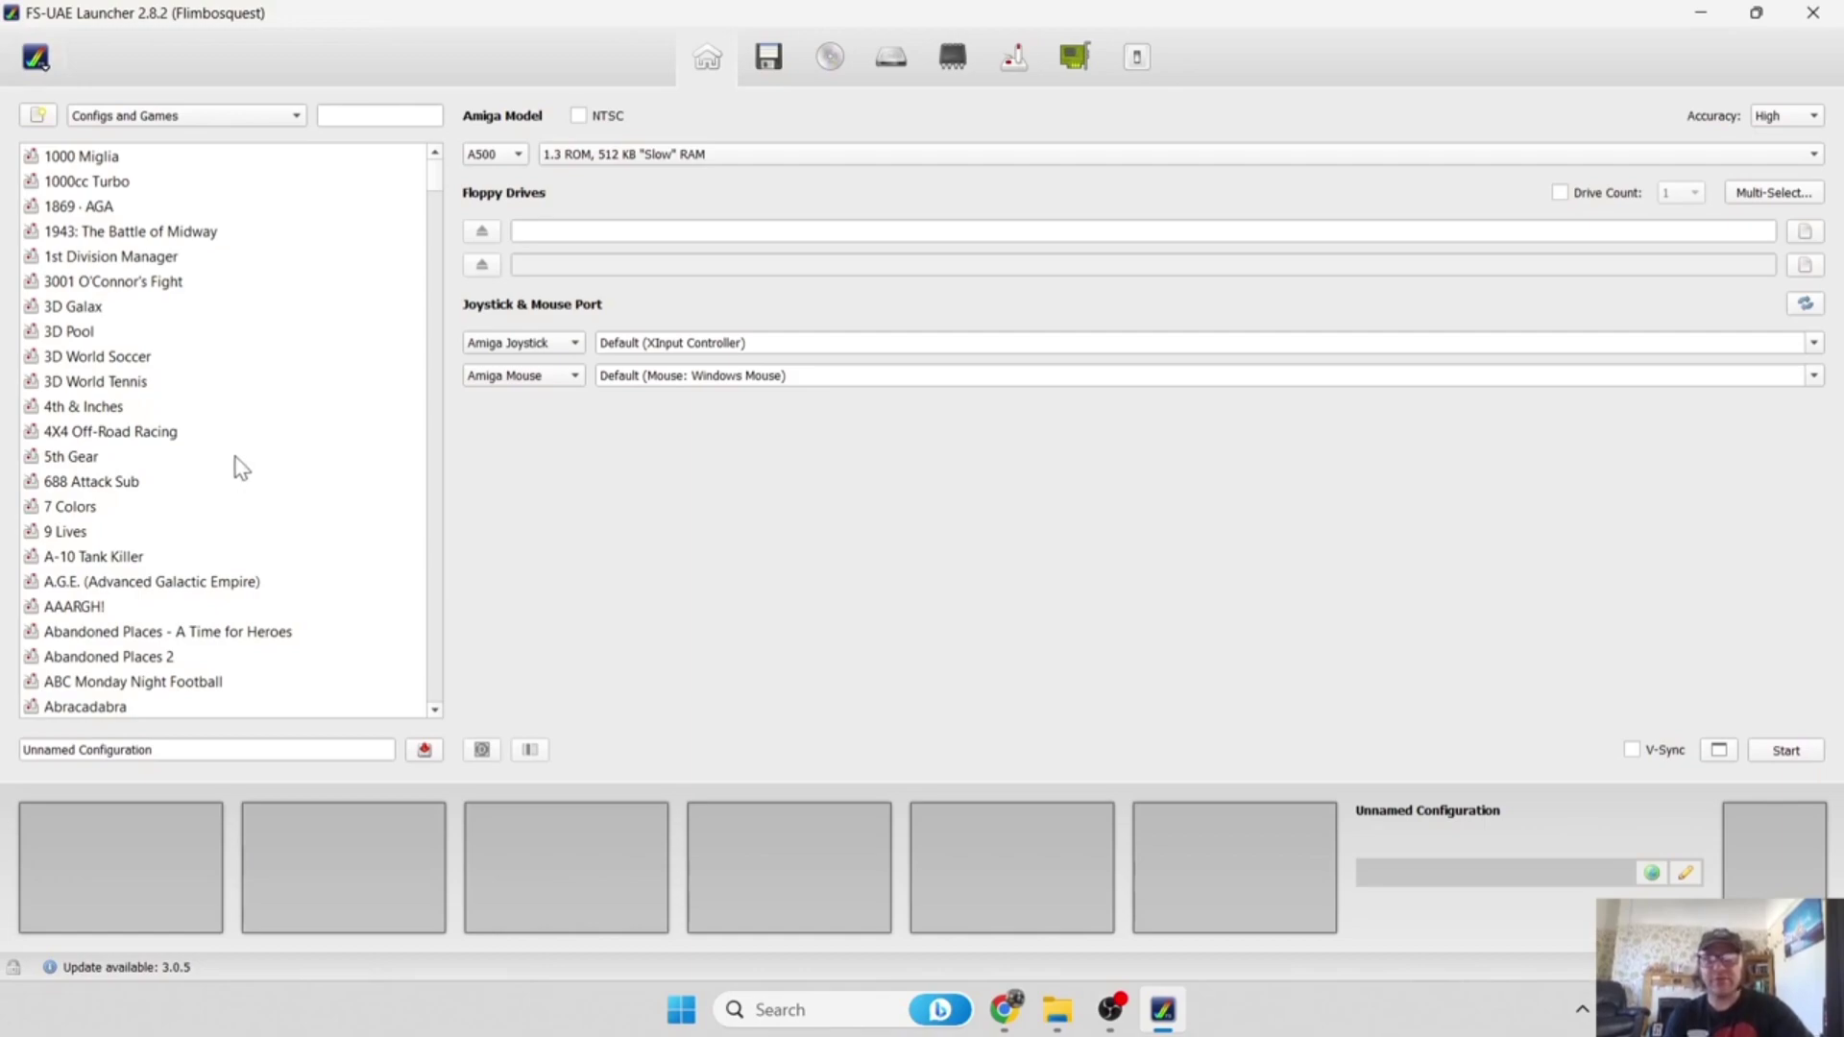
Start a new configuration and set the Amiga model to A1200.
click(38, 119)
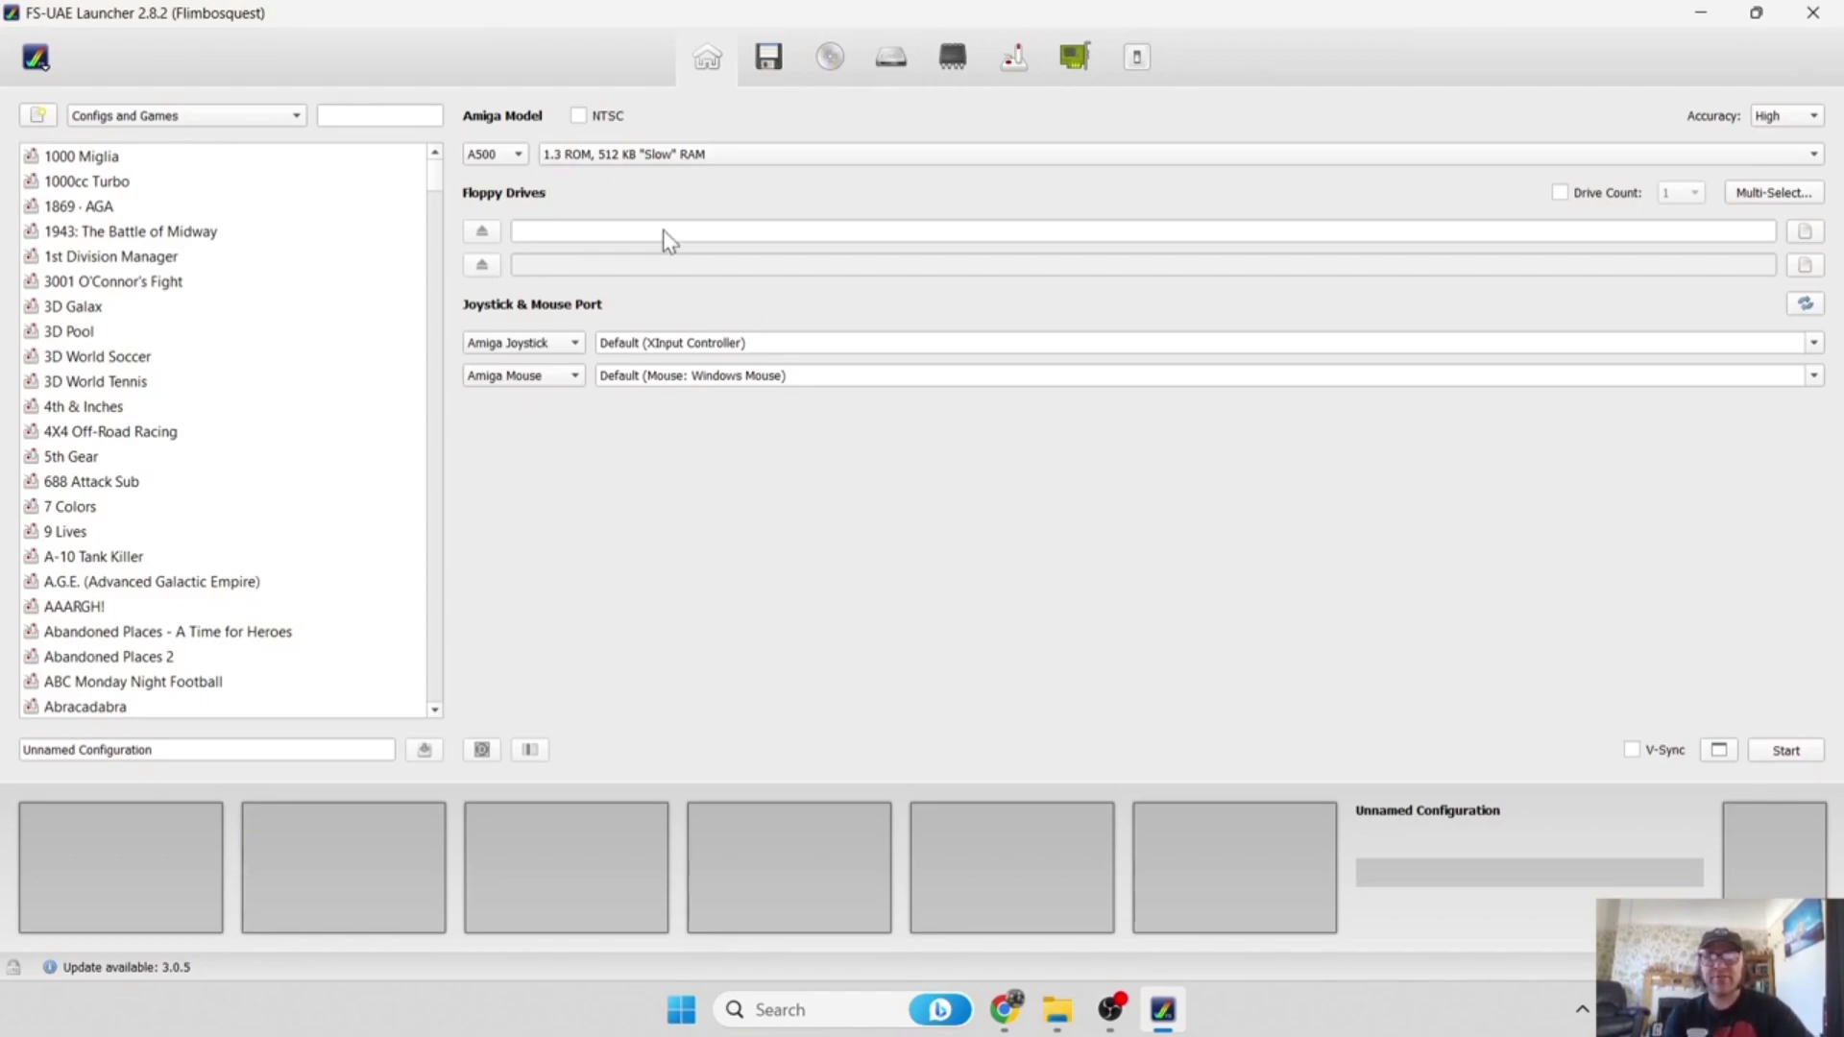
click(516, 156)
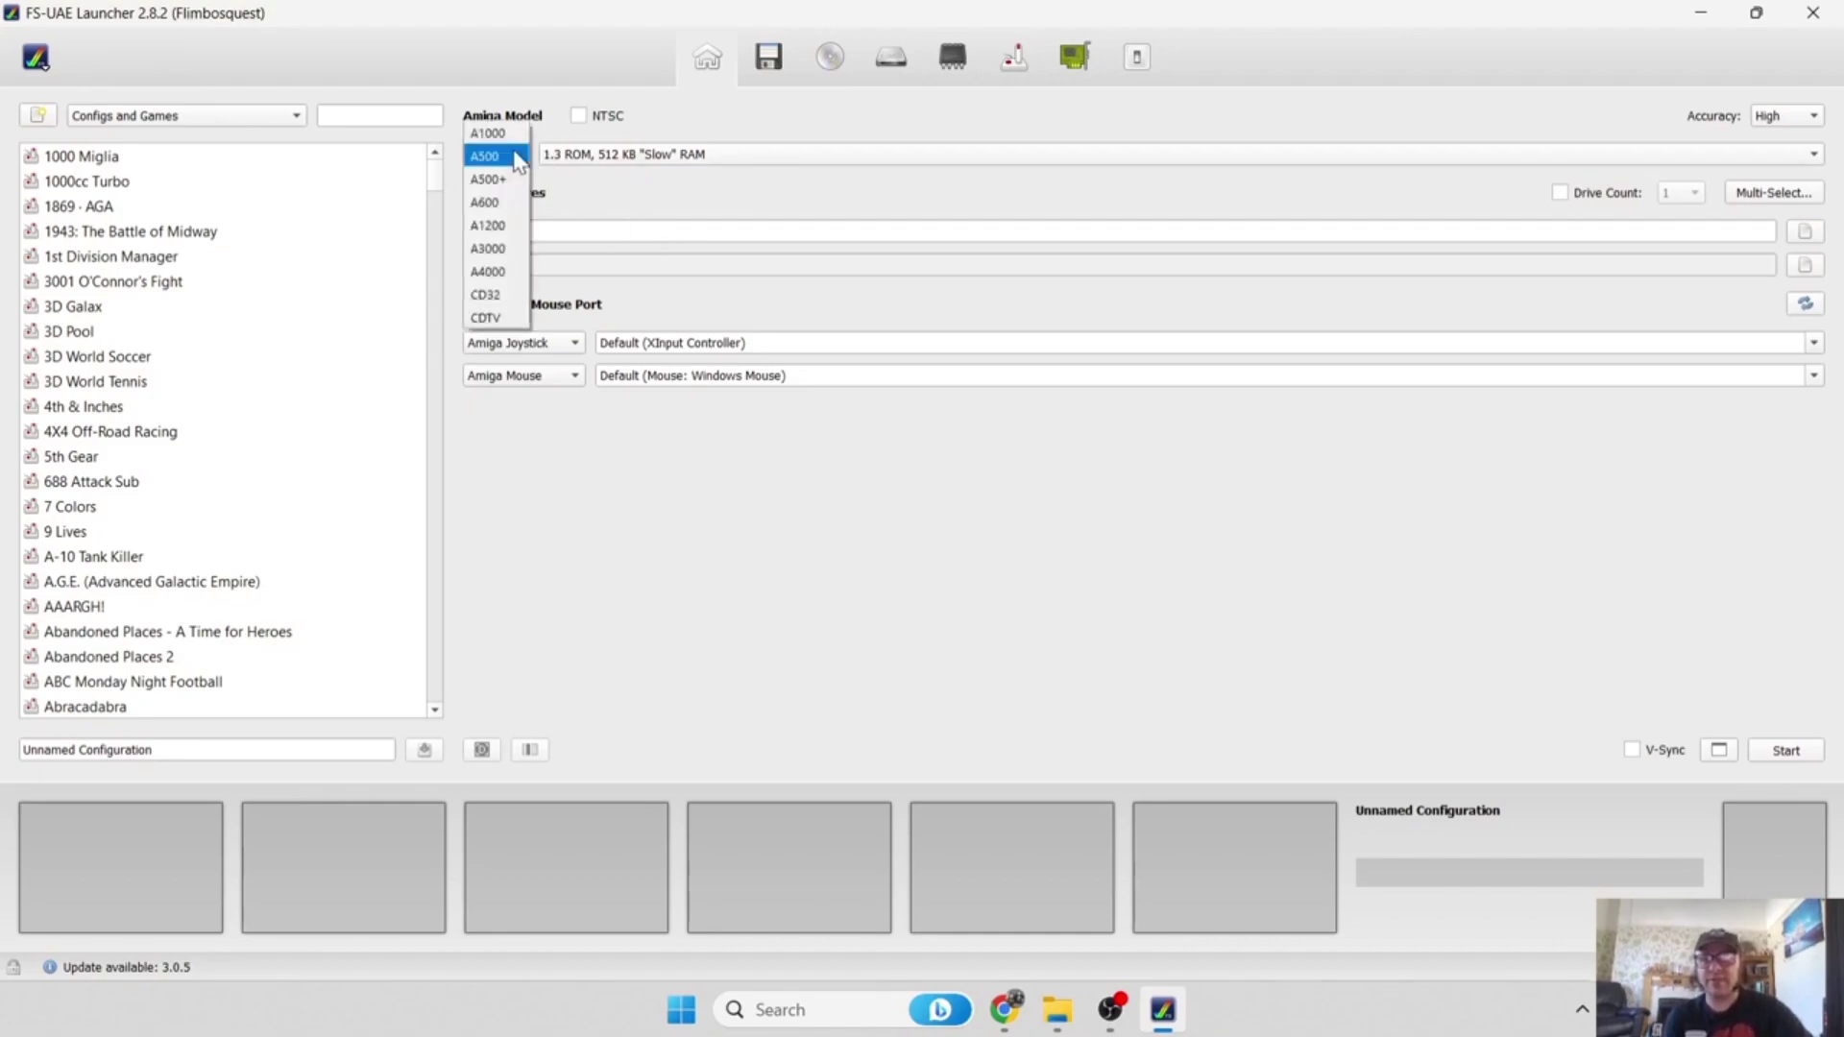
click(507, 229)
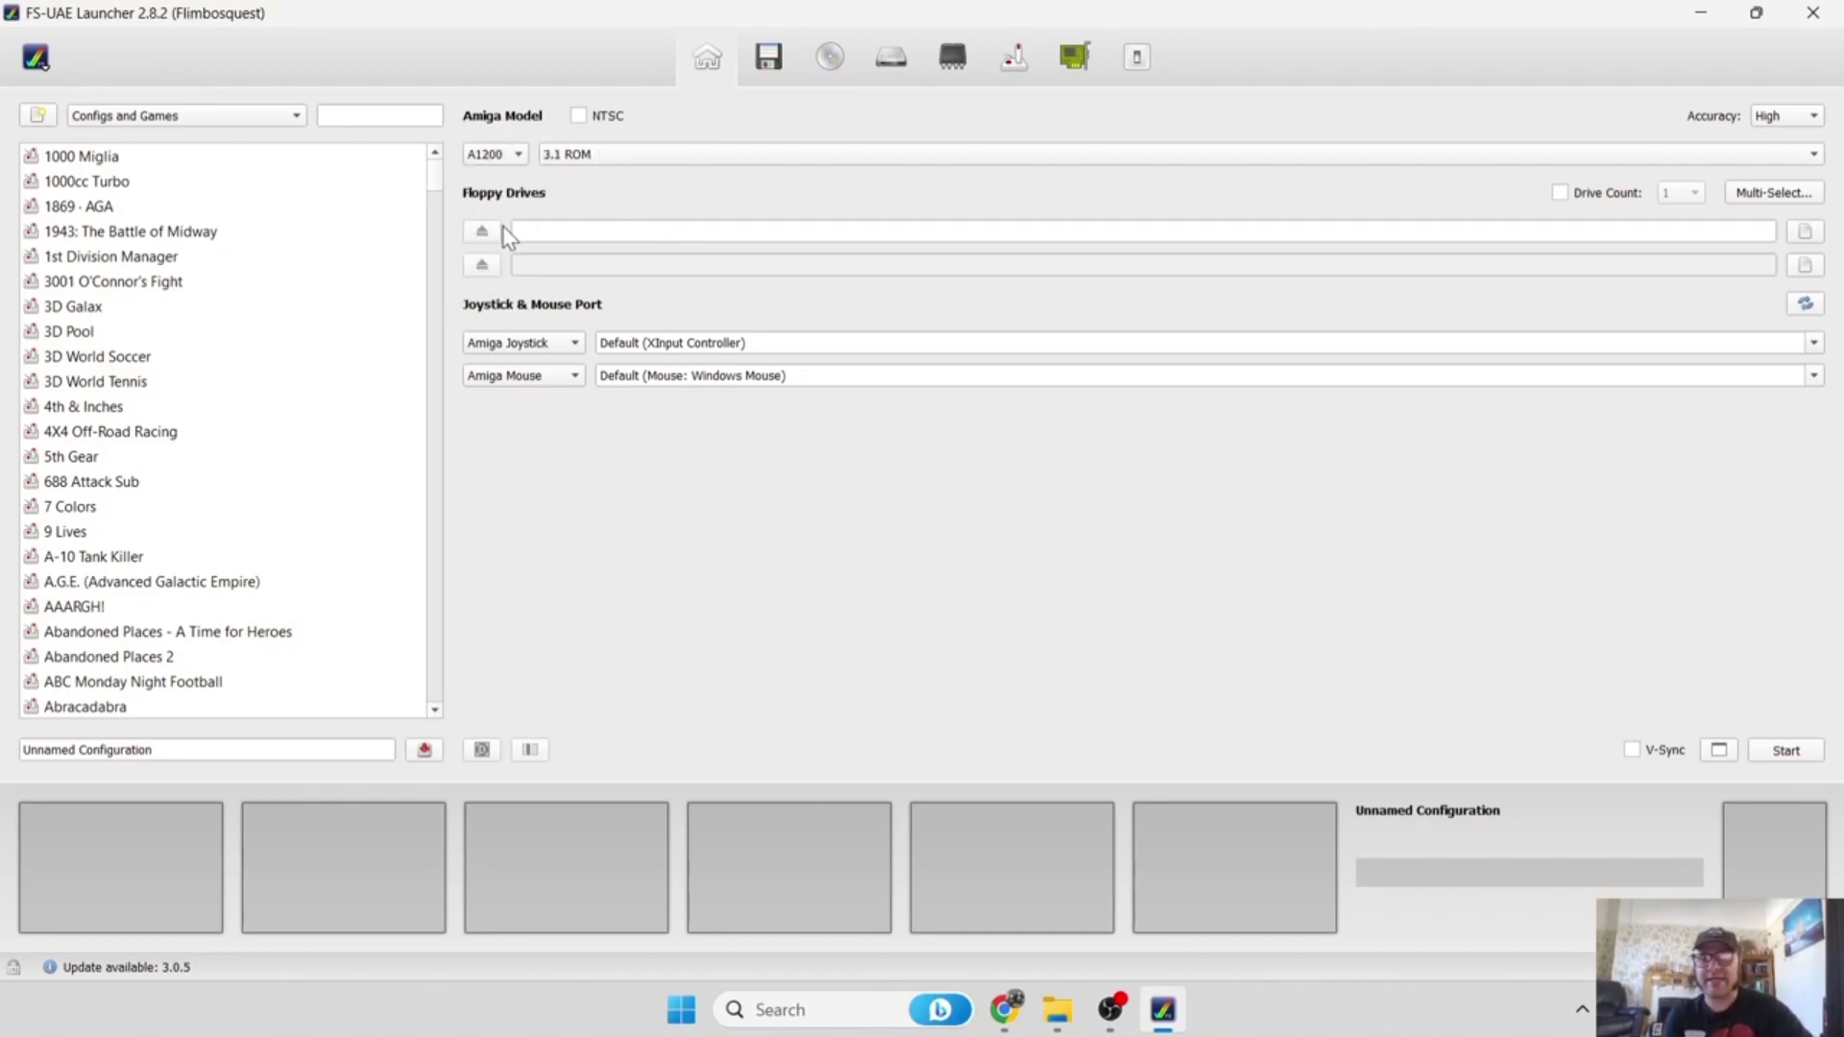
Add Workbench3.1 Workbench.adf, Storage.adf and Locale.adf from the workbench3.1 folder to the floppy Media Swap List.
click(771, 59)
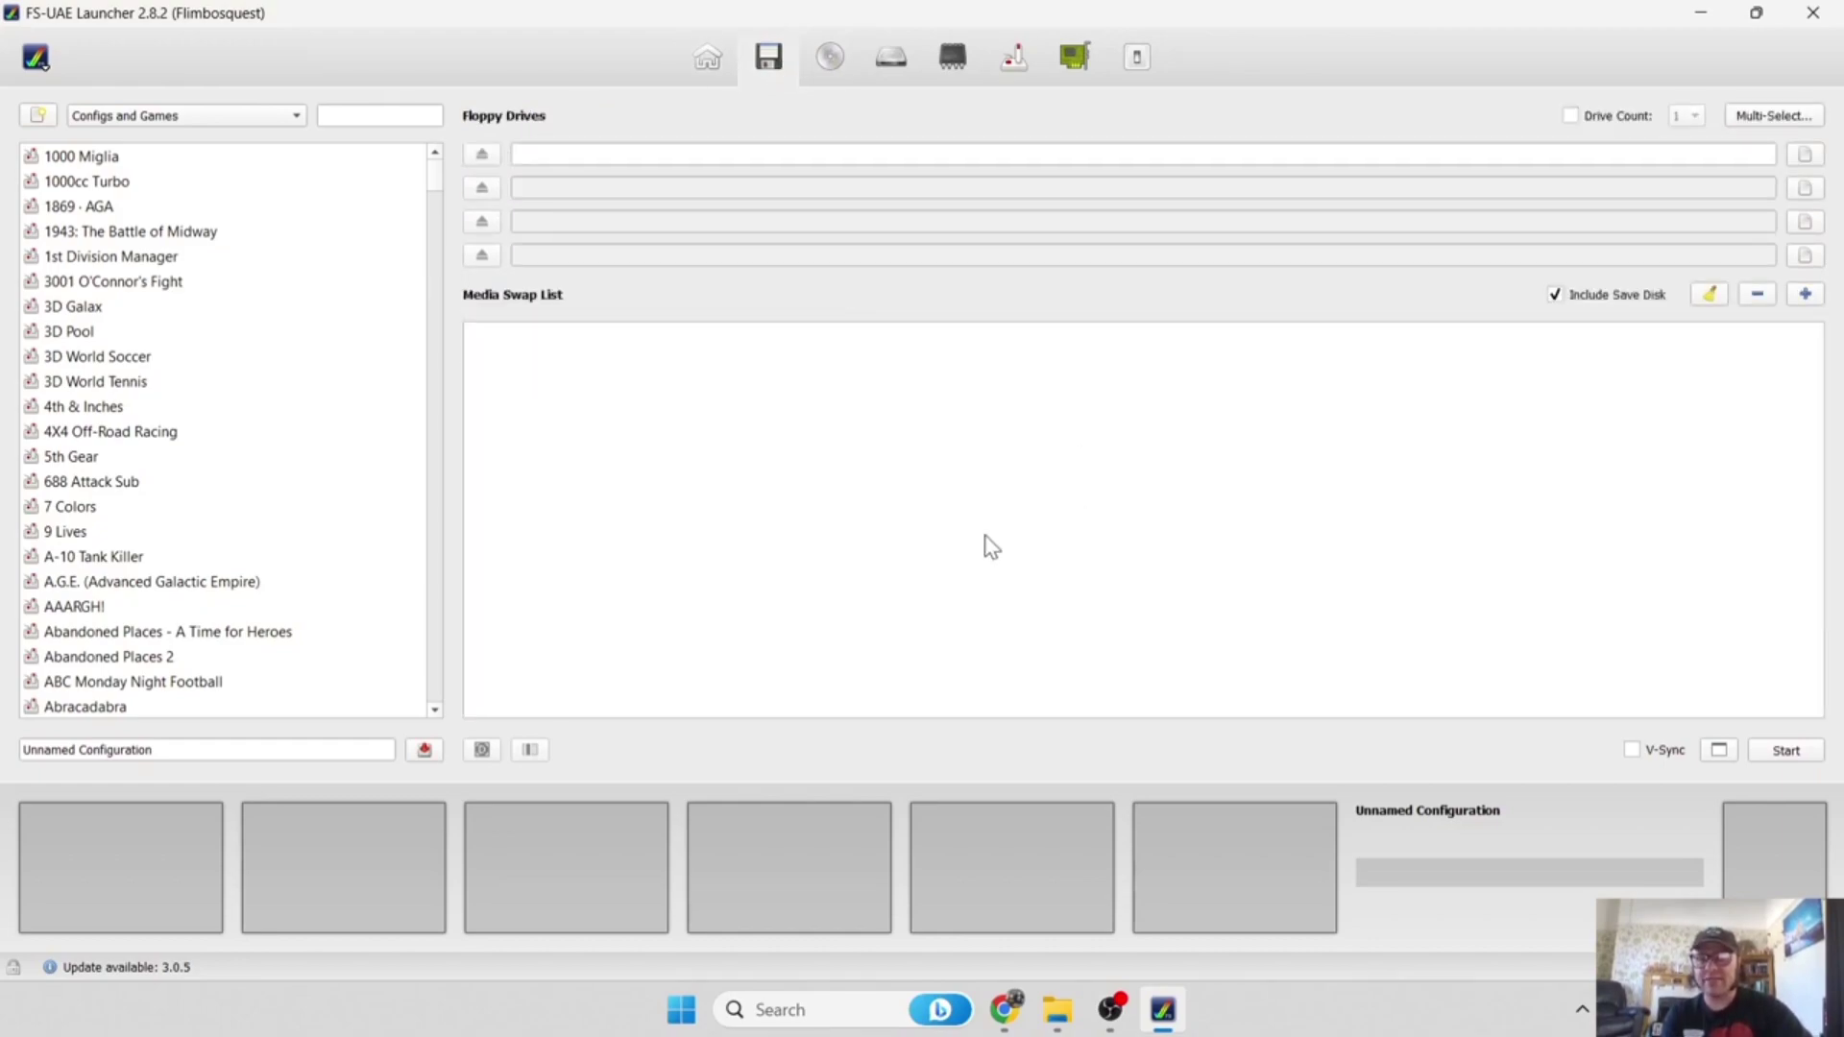
click(1809, 298)
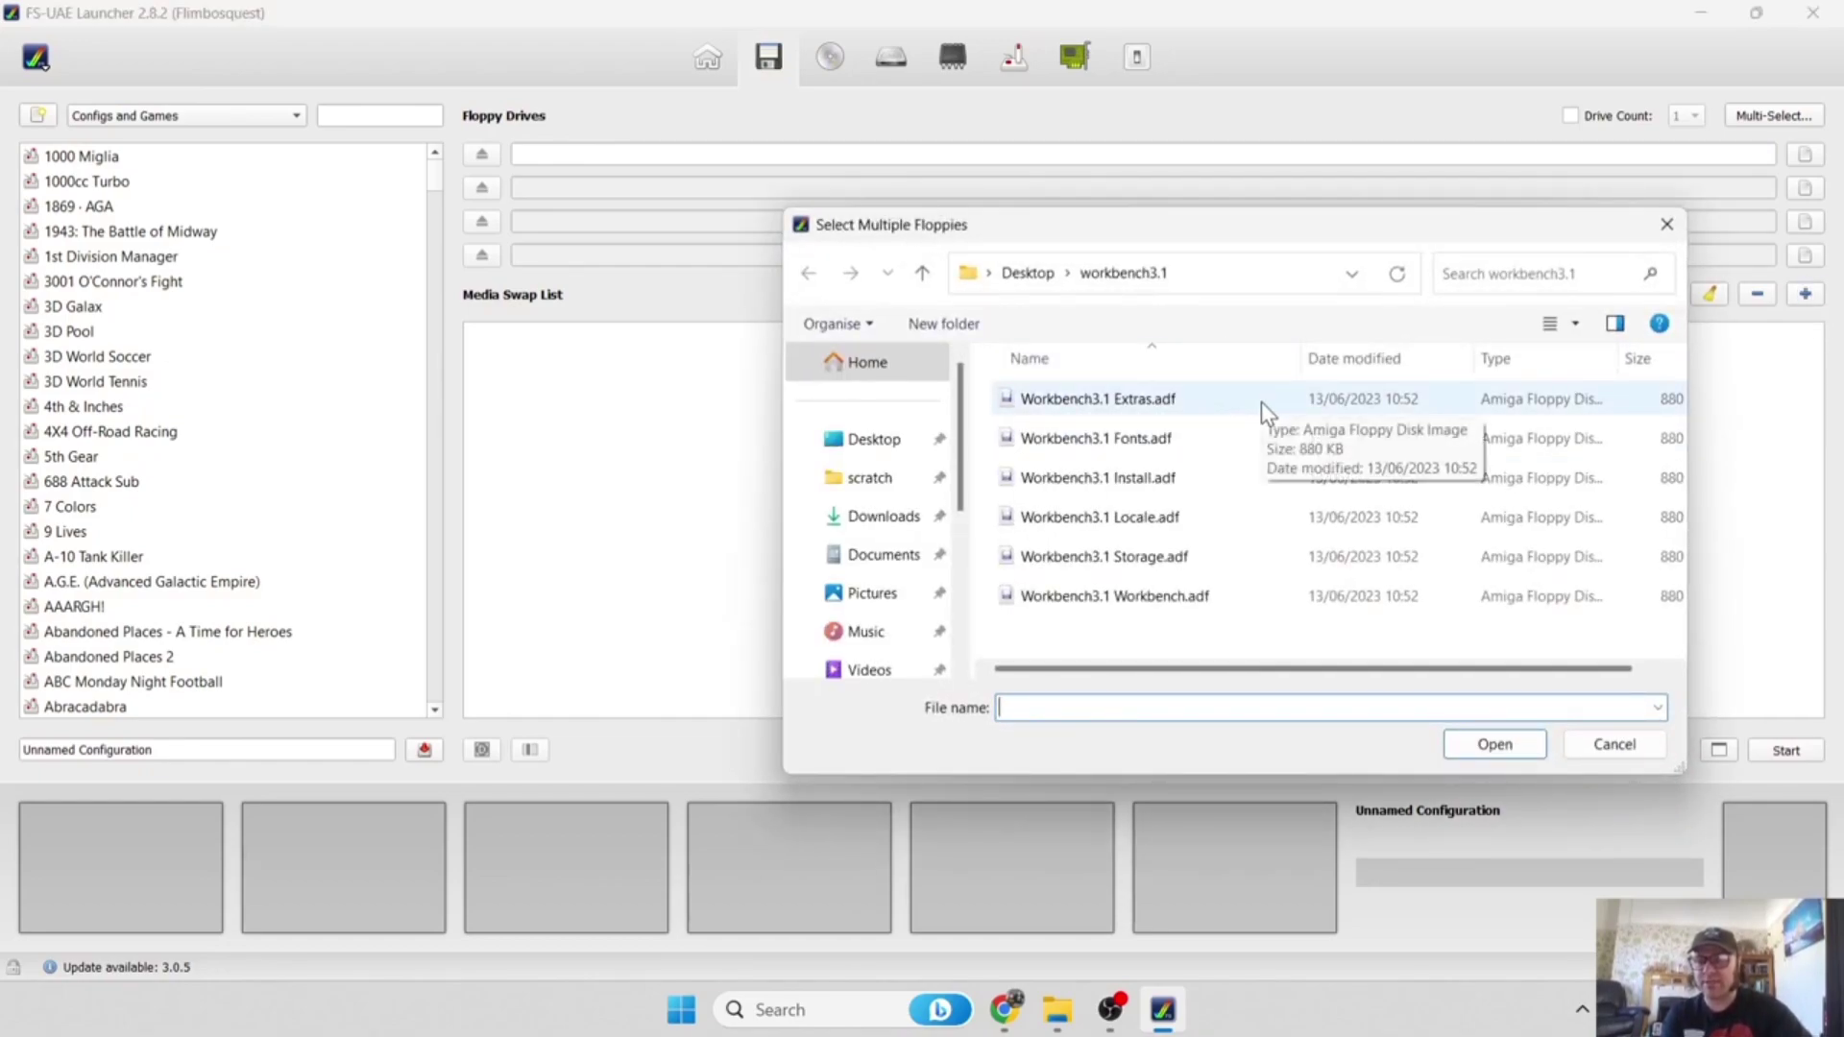
double_click(1208, 598)
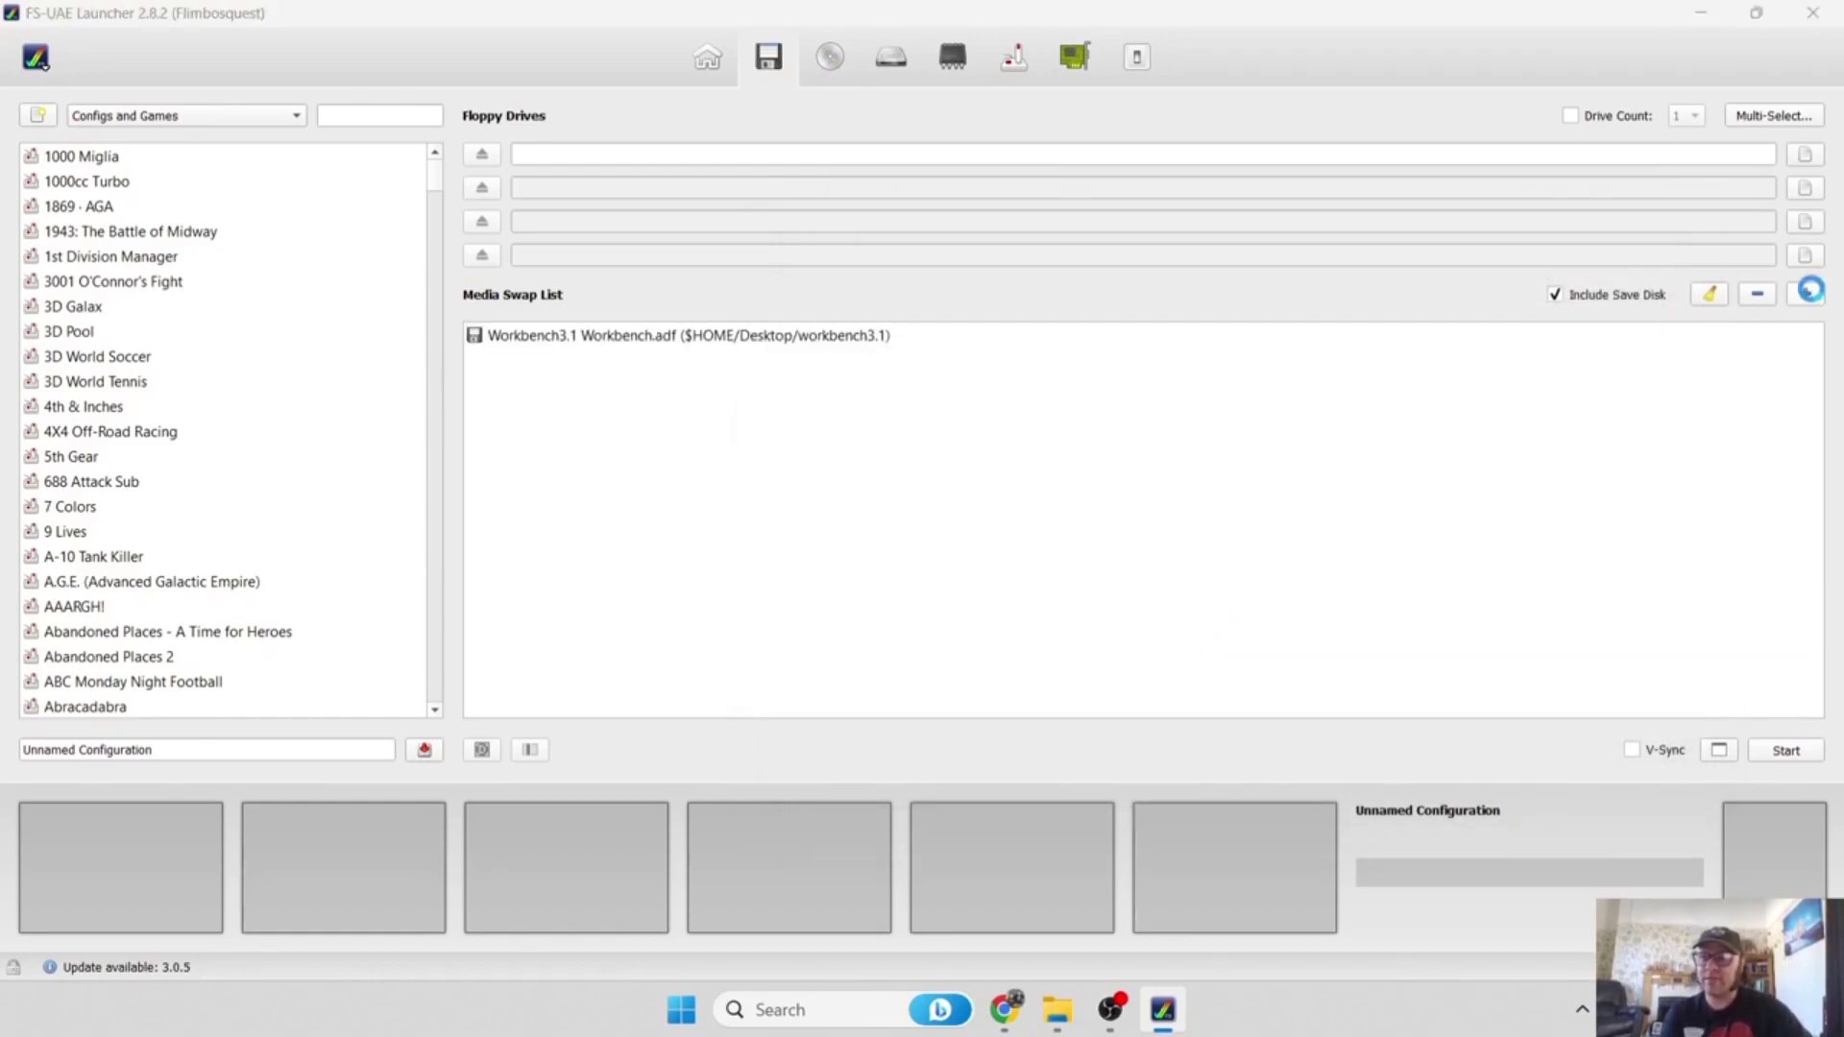
click(1804, 293)
double_click(1194, 555)
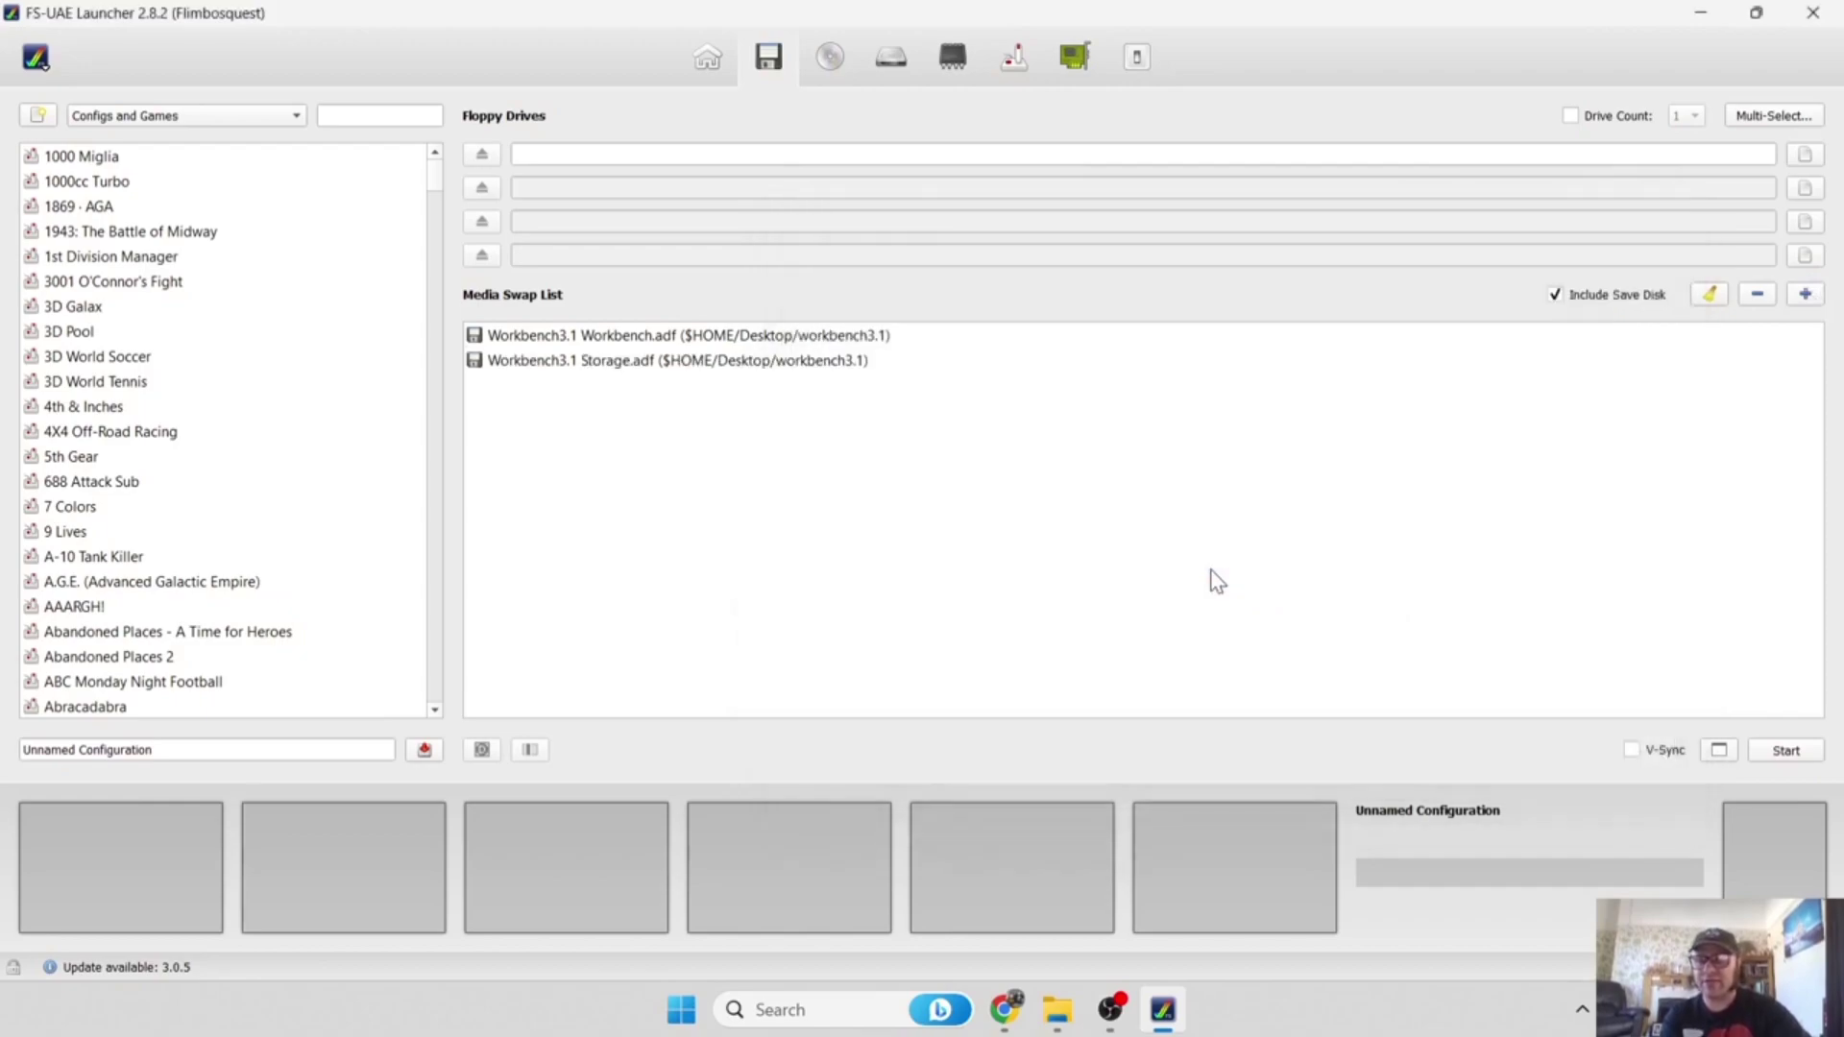
click(1804, 294)
double_click(1195, 517)
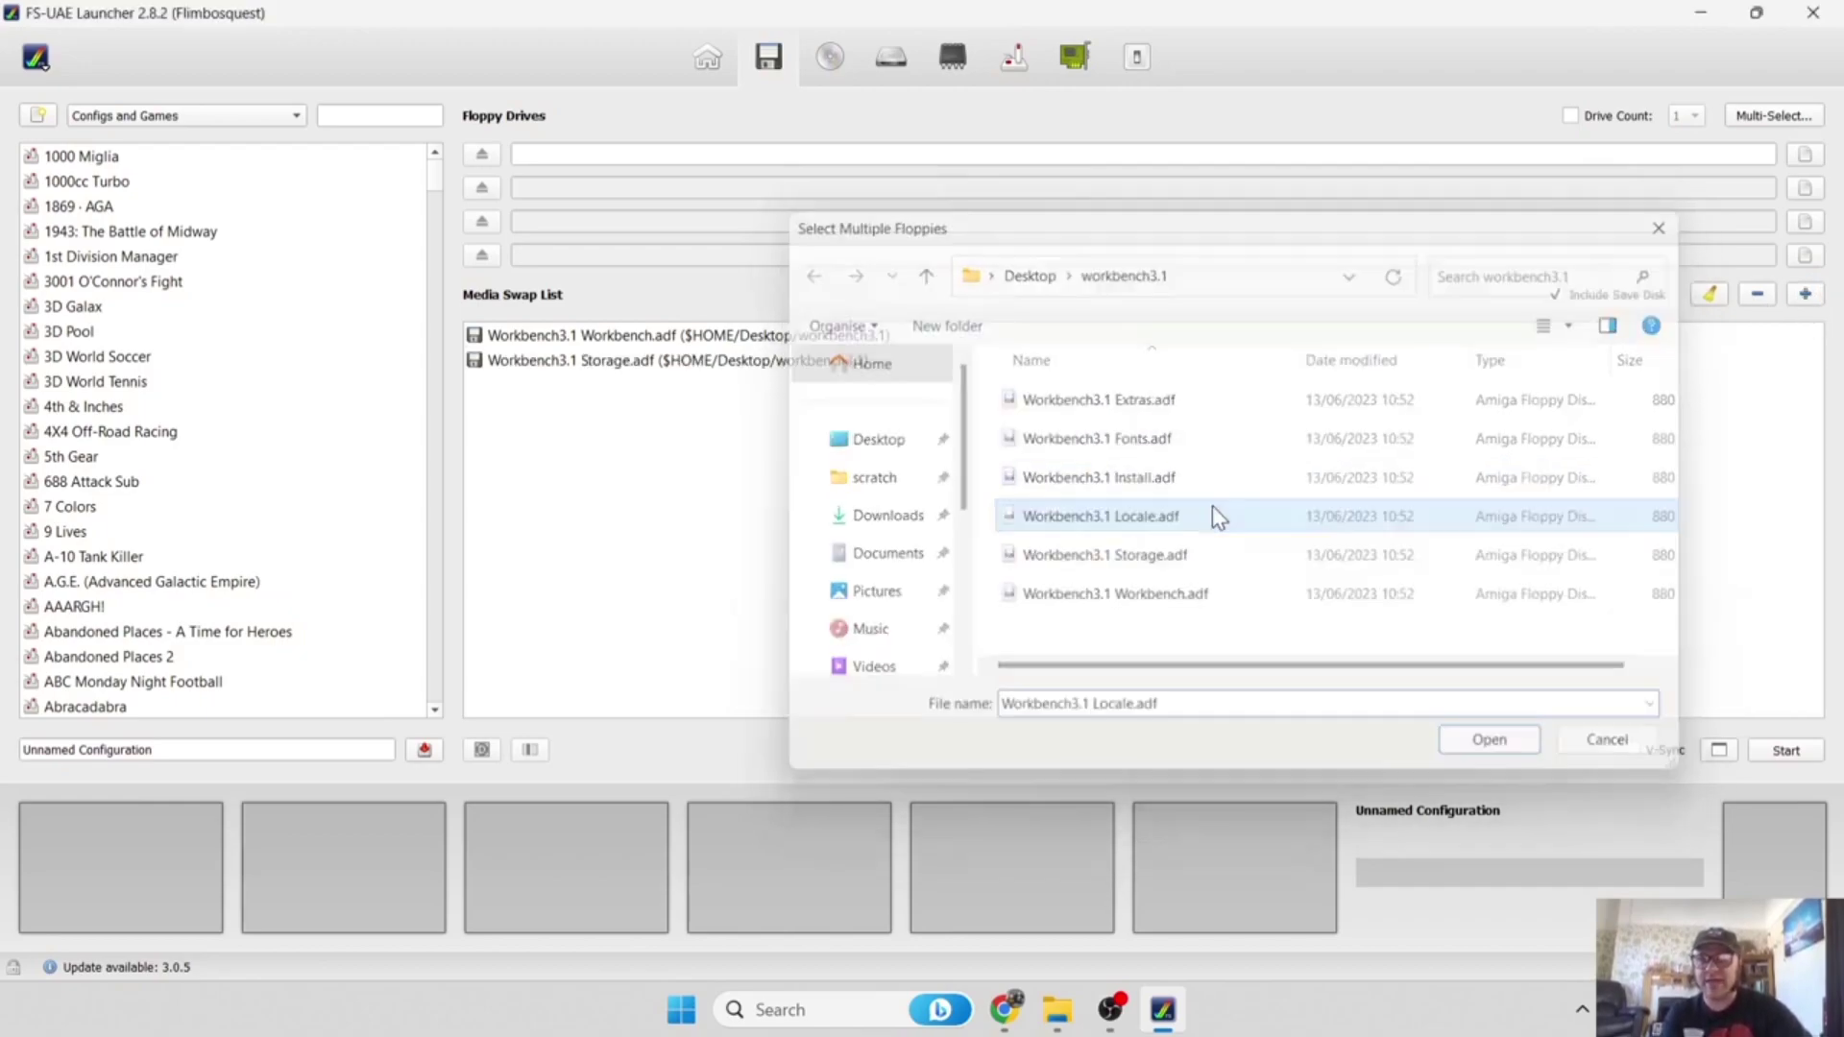
Add Workbench3.1 Install.adf, Fonts.adf and Extras.adf to the floppy Media Swap List.
click(1805, 295)
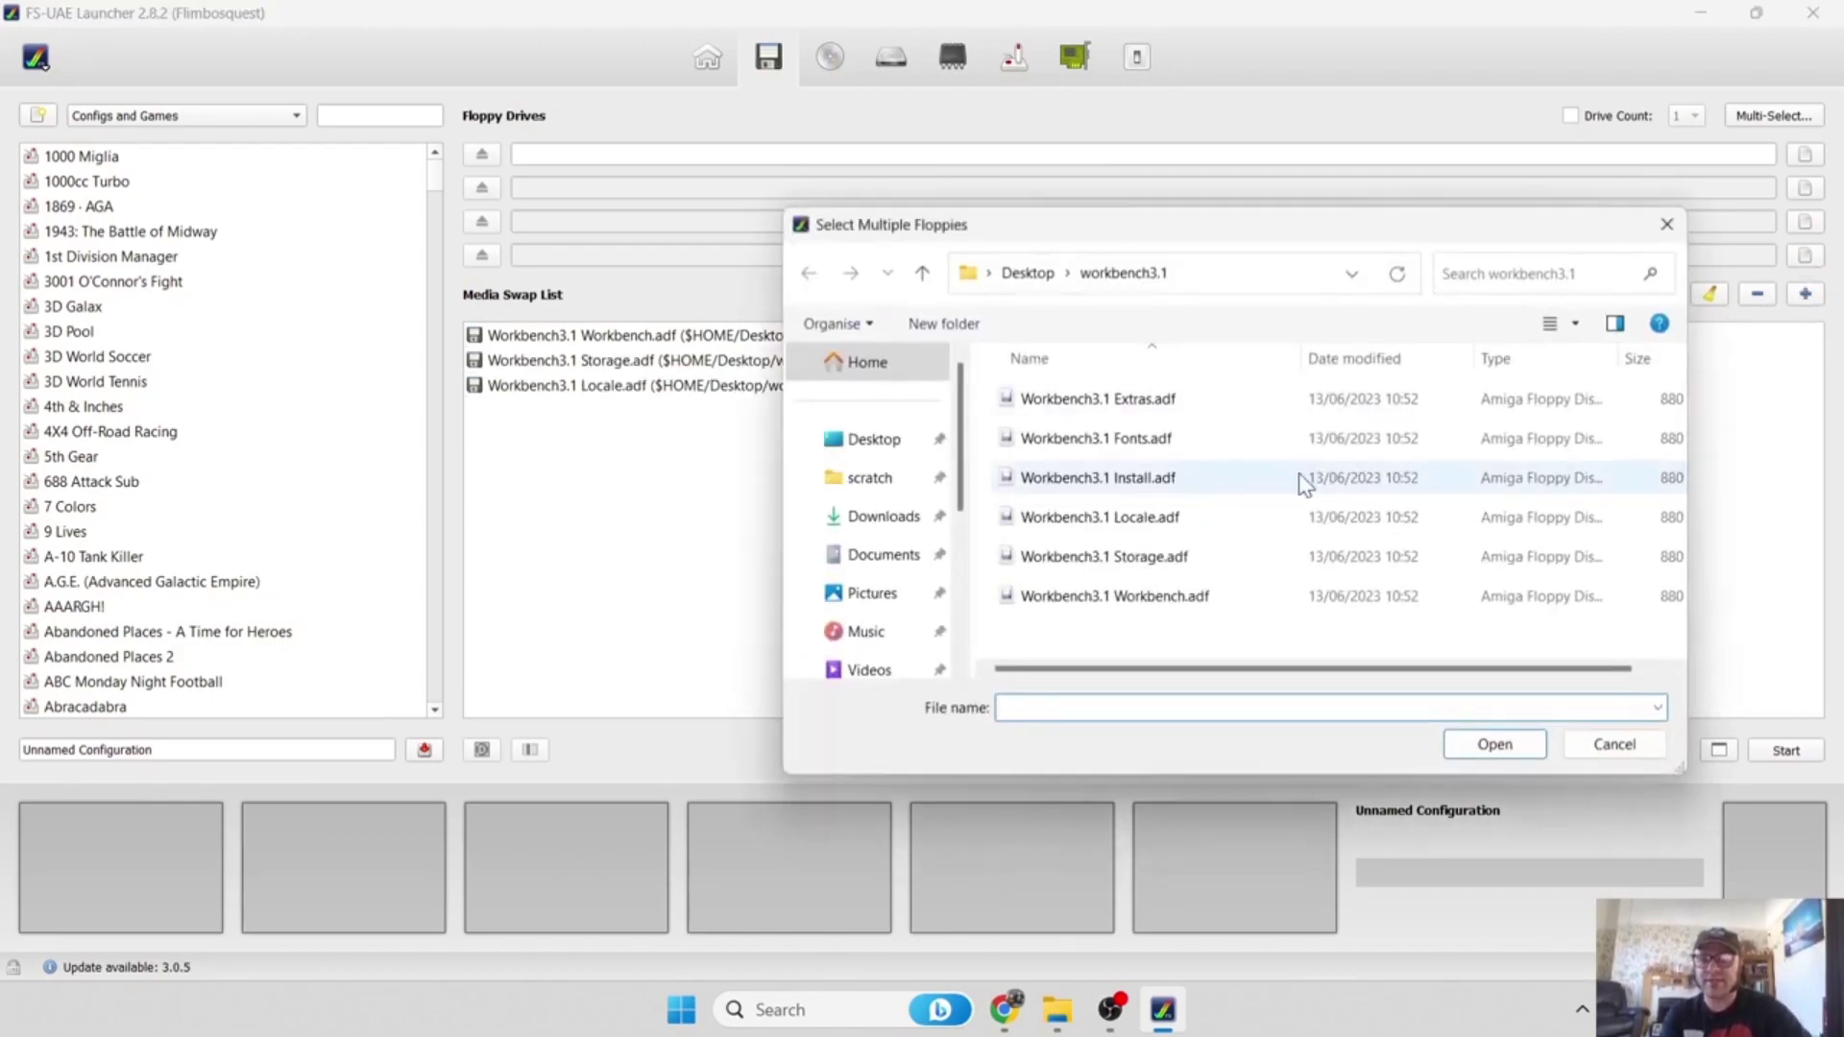
double_click(1268, 480)
click(1805, 294)
double_click(1267, 451)
click(1806, 299)
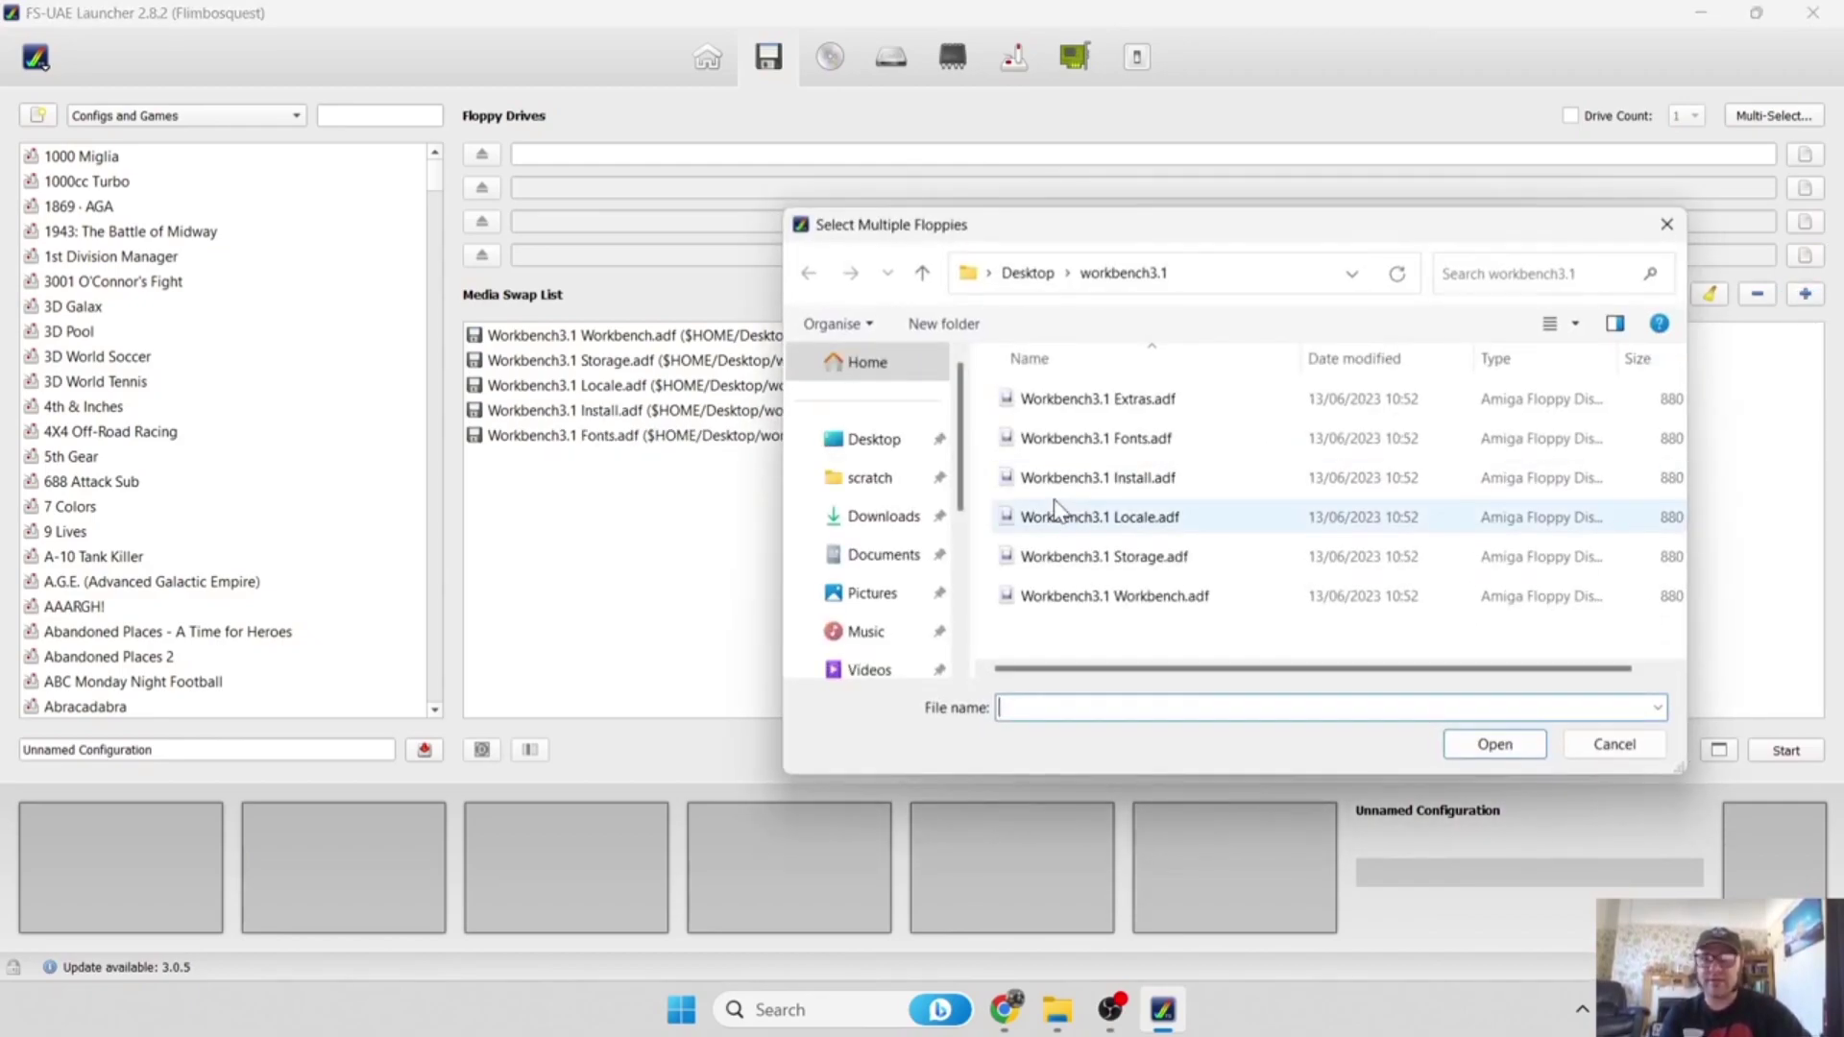
double_click(1154, 406)
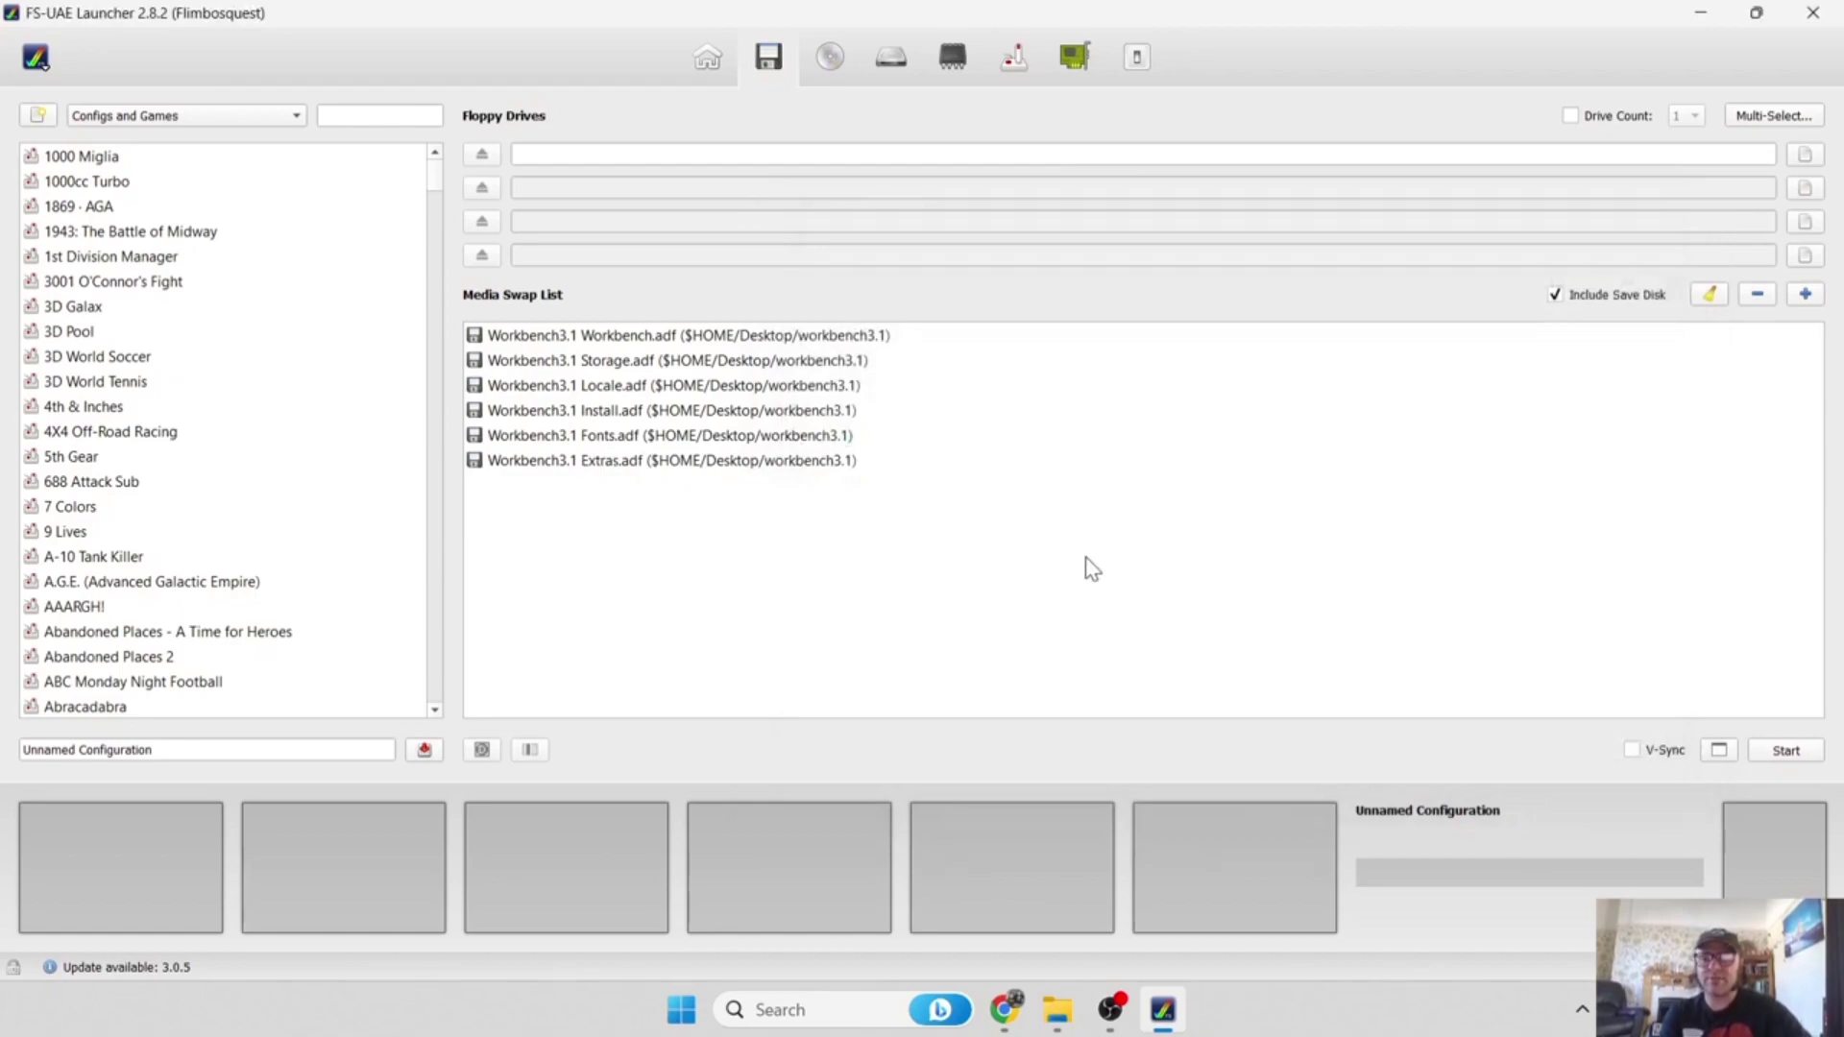
Assign System_P96.hdf from the Hard Drives folder as the first hard drive.
click(875, 75)
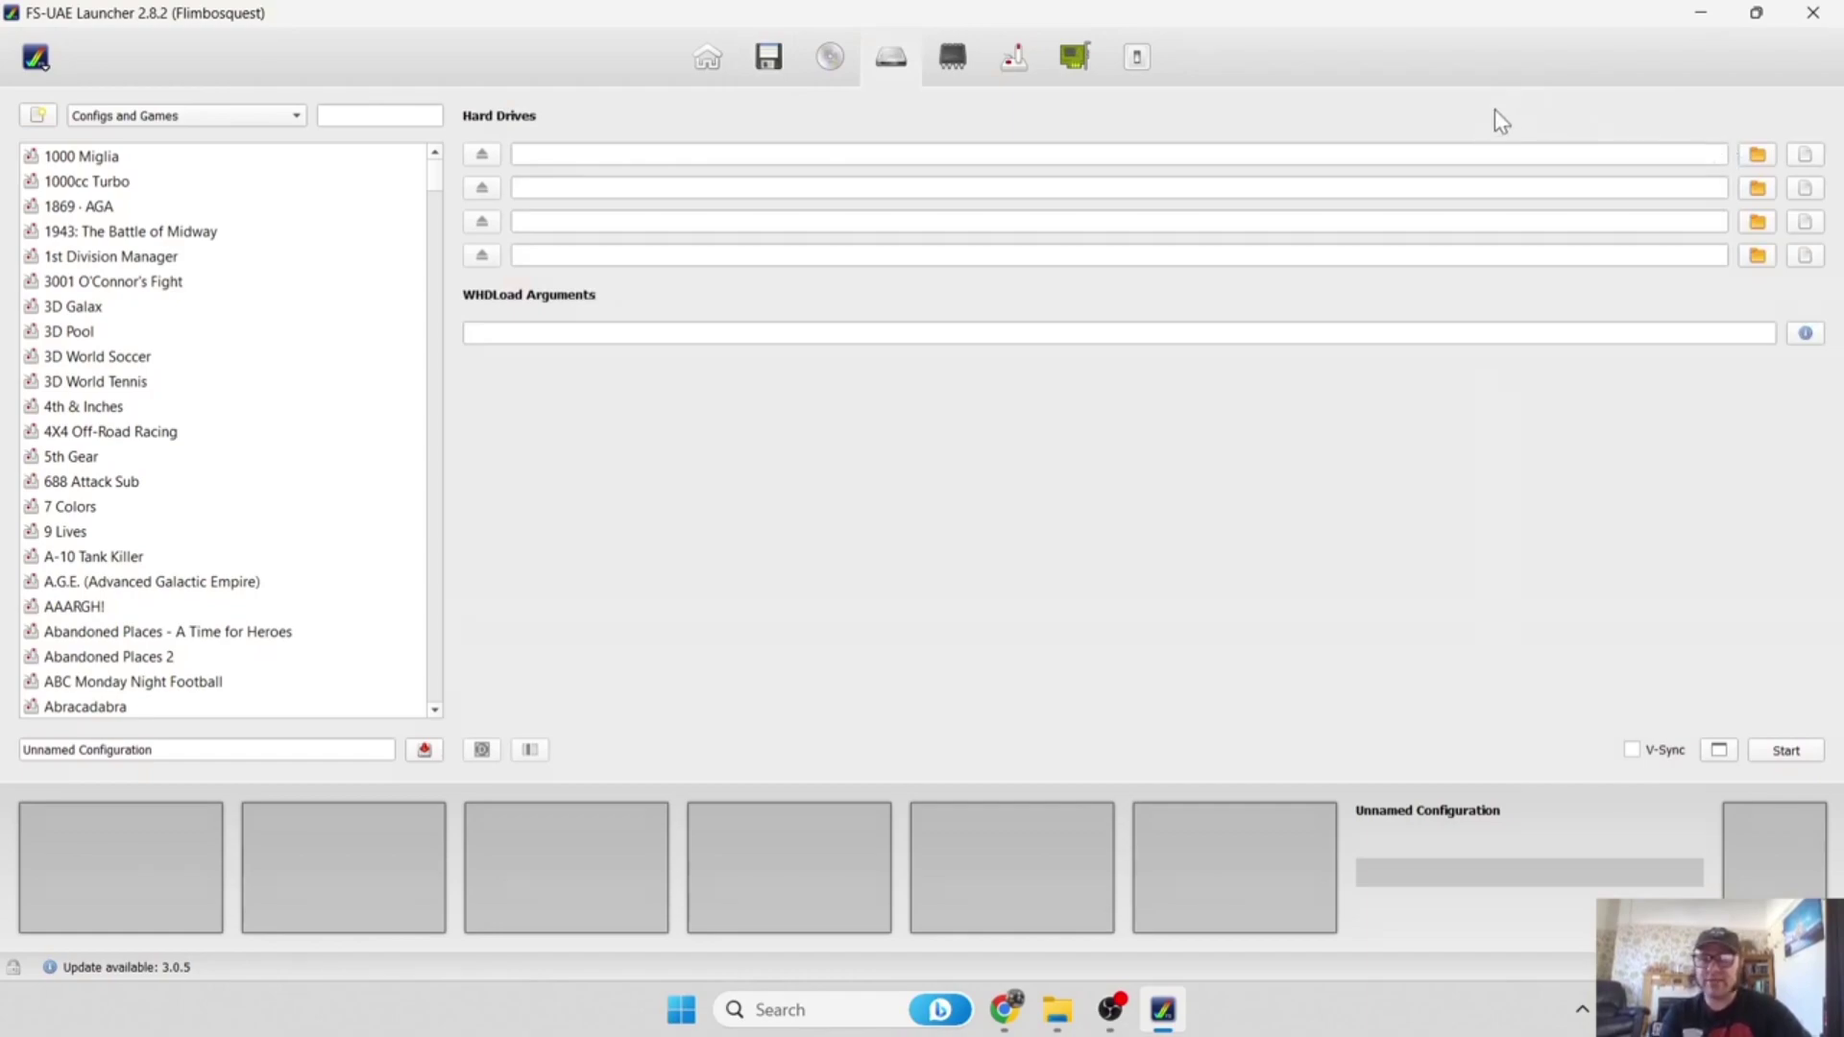
click(1806, 159)
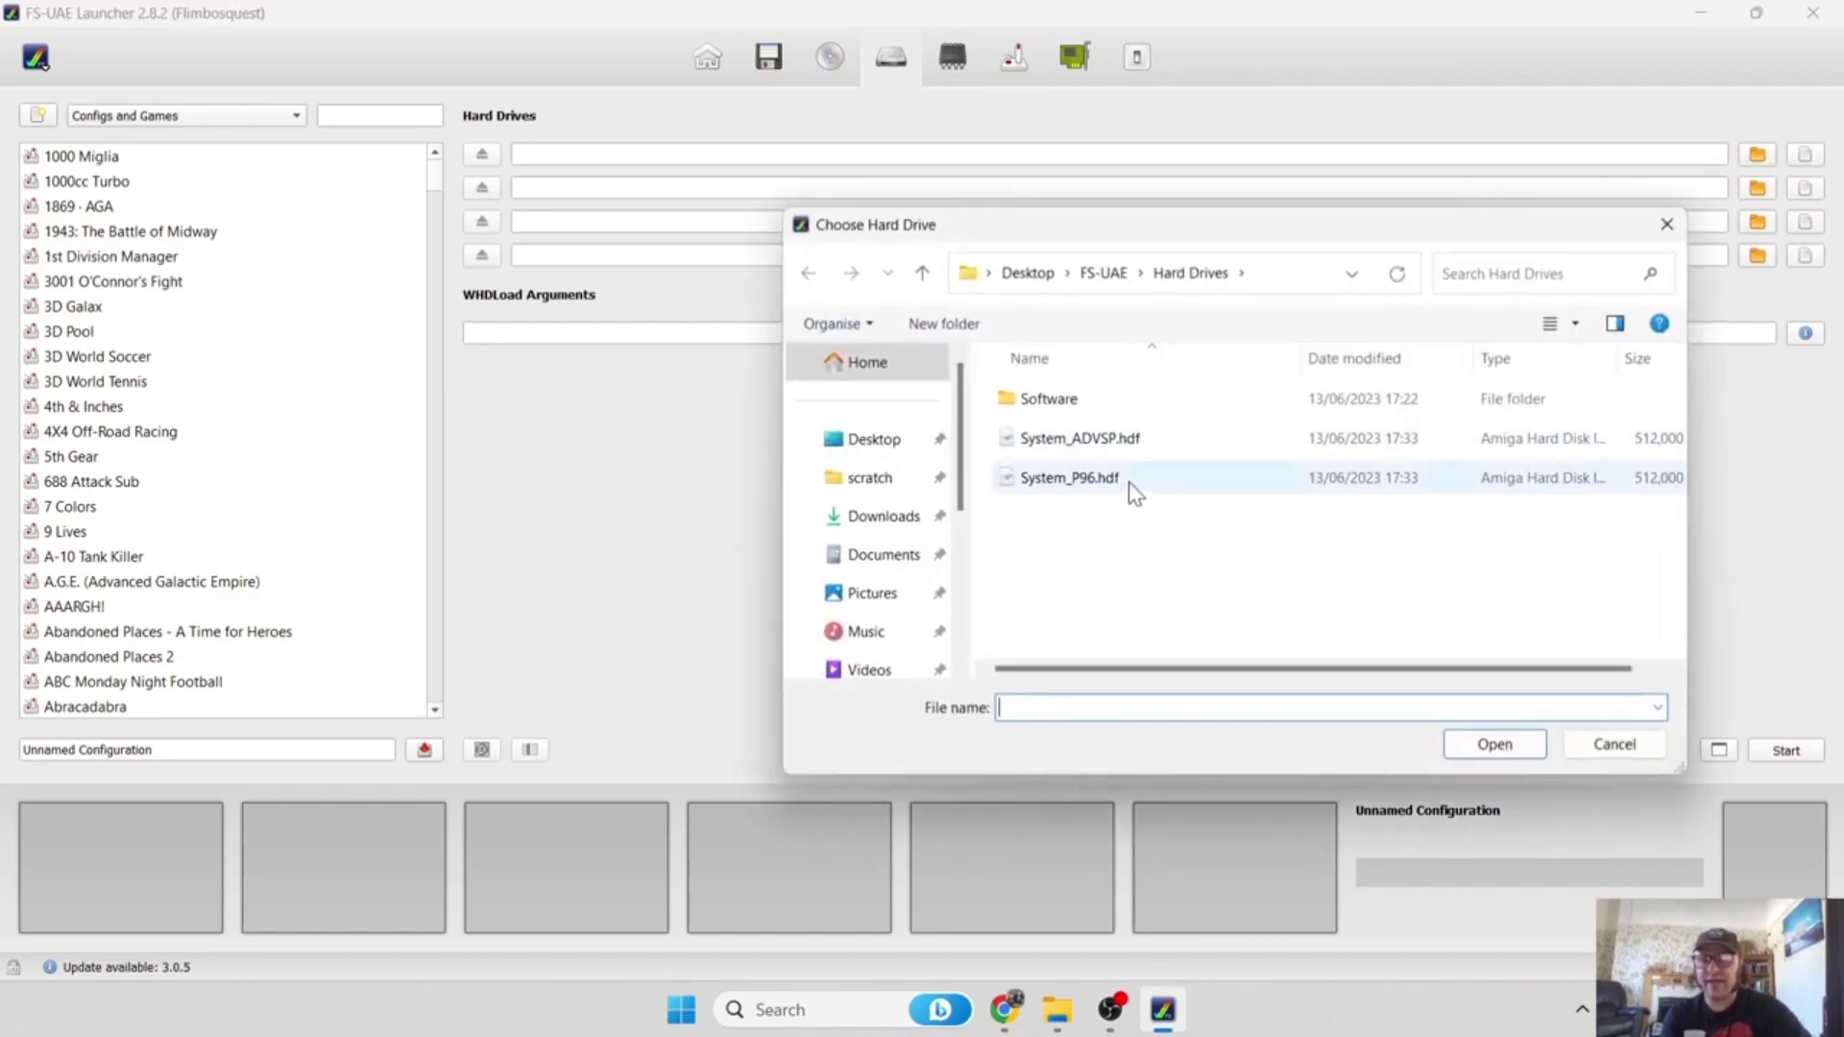
double_click(1200, 479)
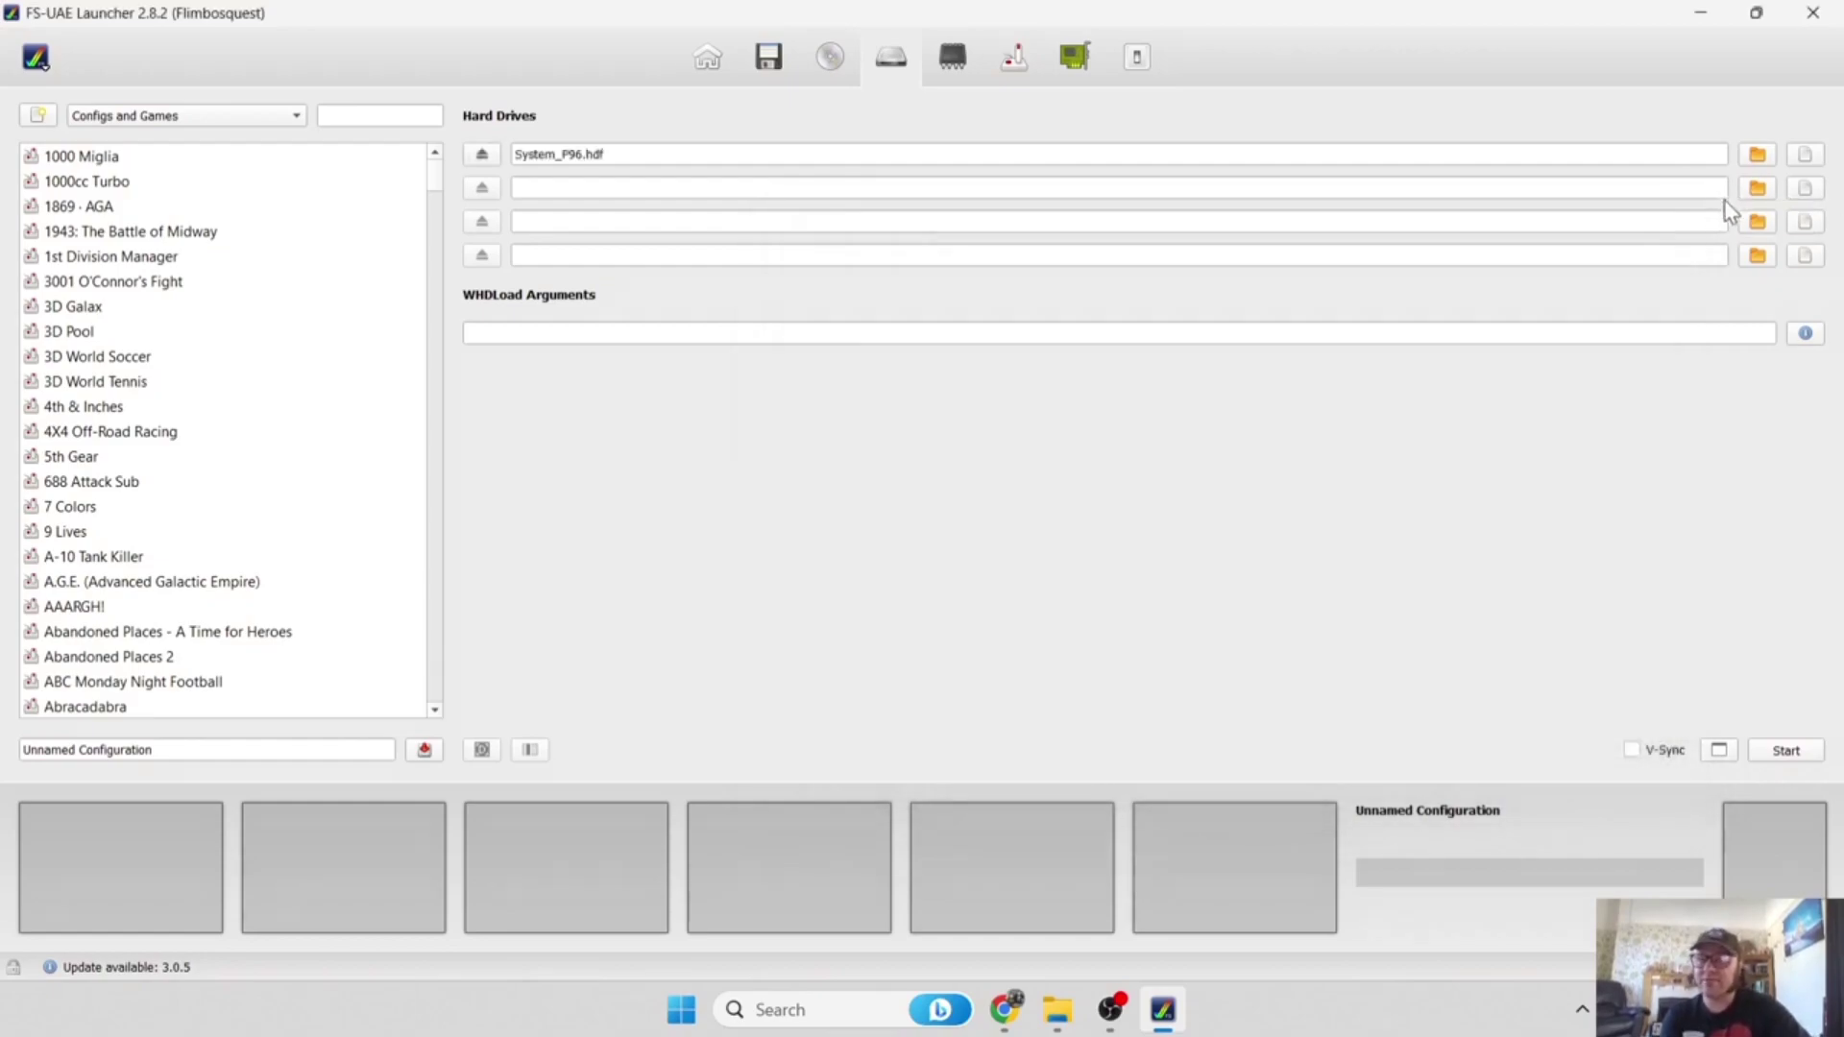
Assign the Software folder as the second hard drive and System_ADVSP.hdf as the third.
click(1757, 189)
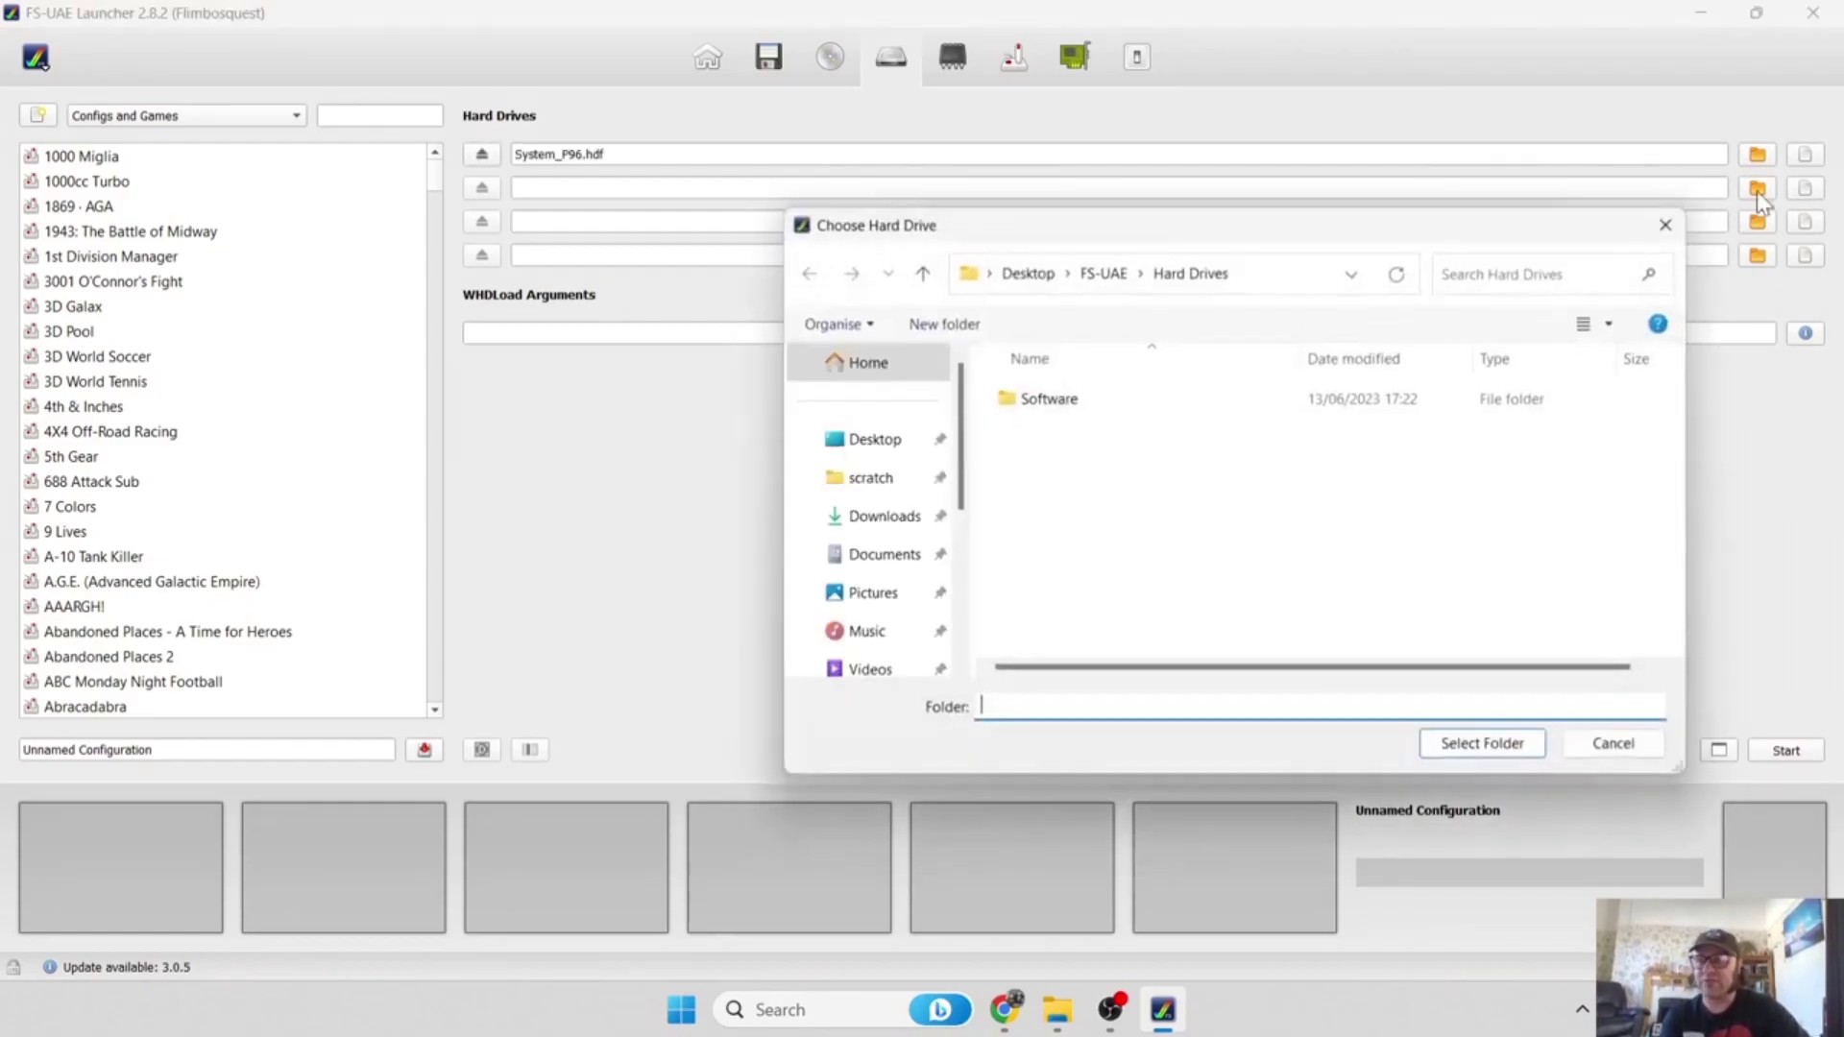
double_click(1131, 395)
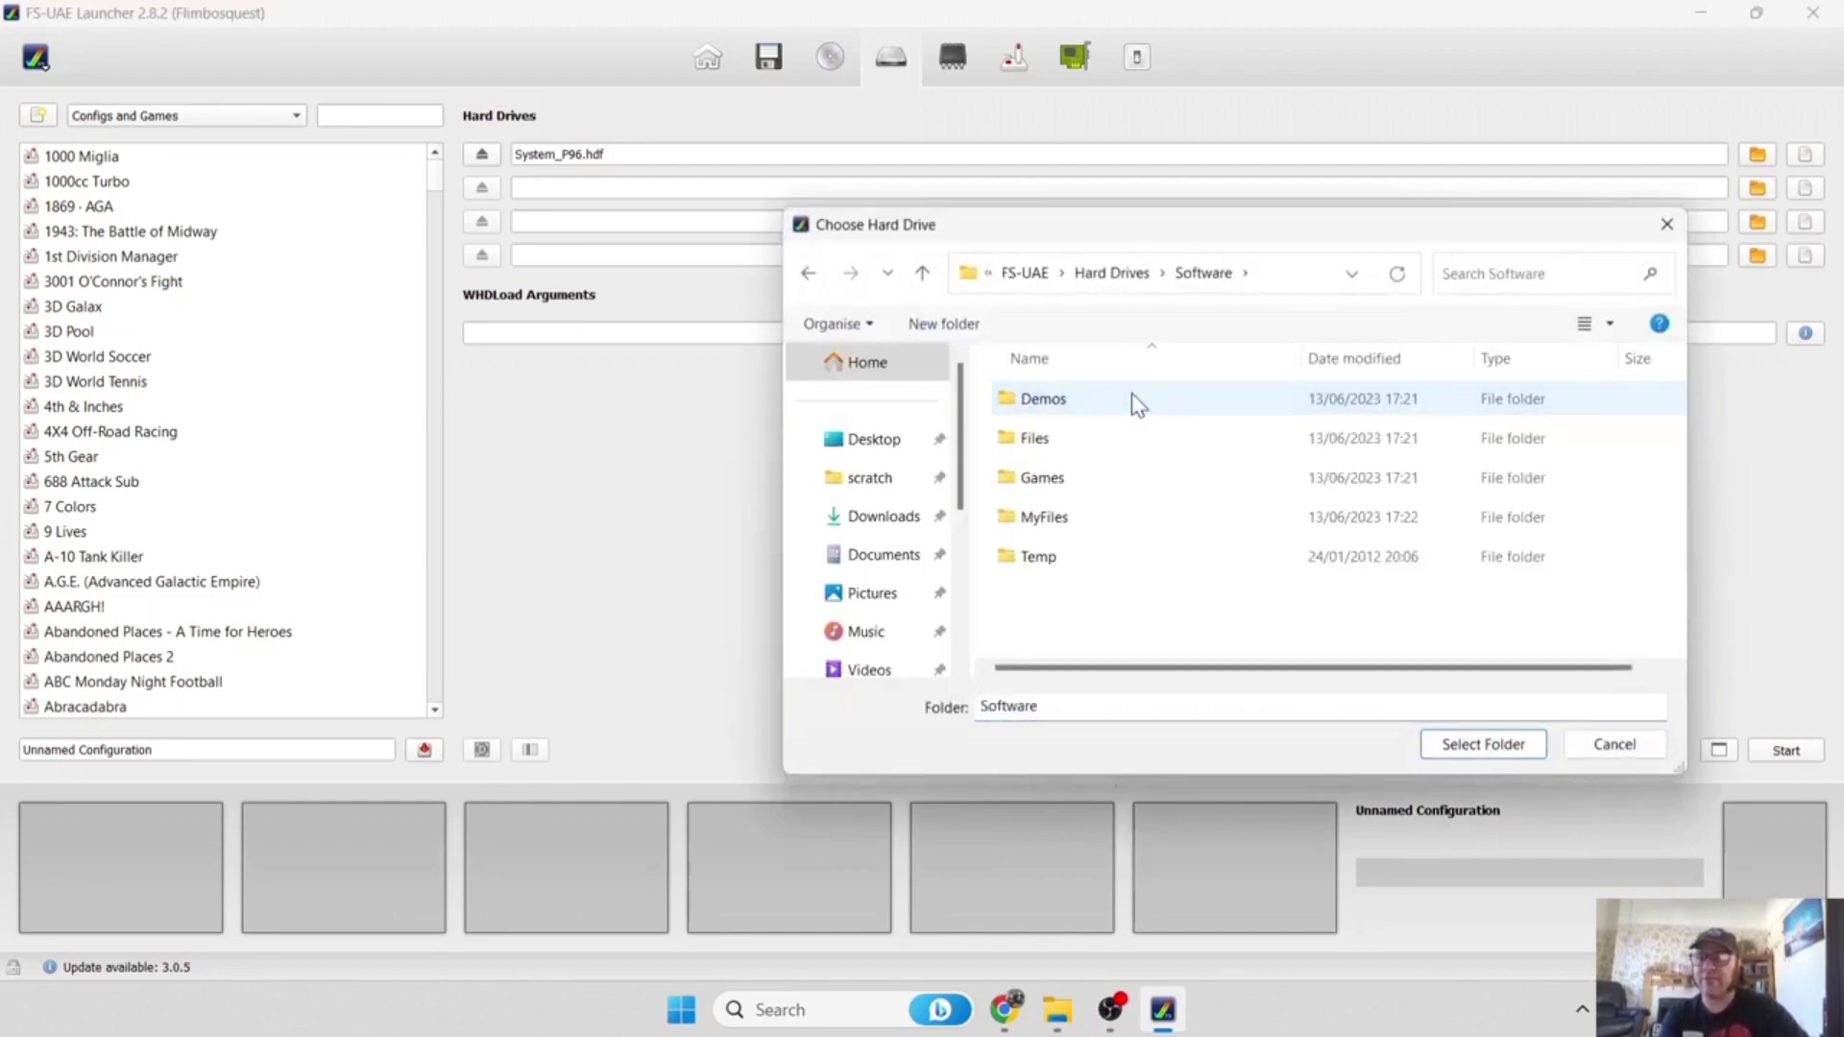
click(809, 272)
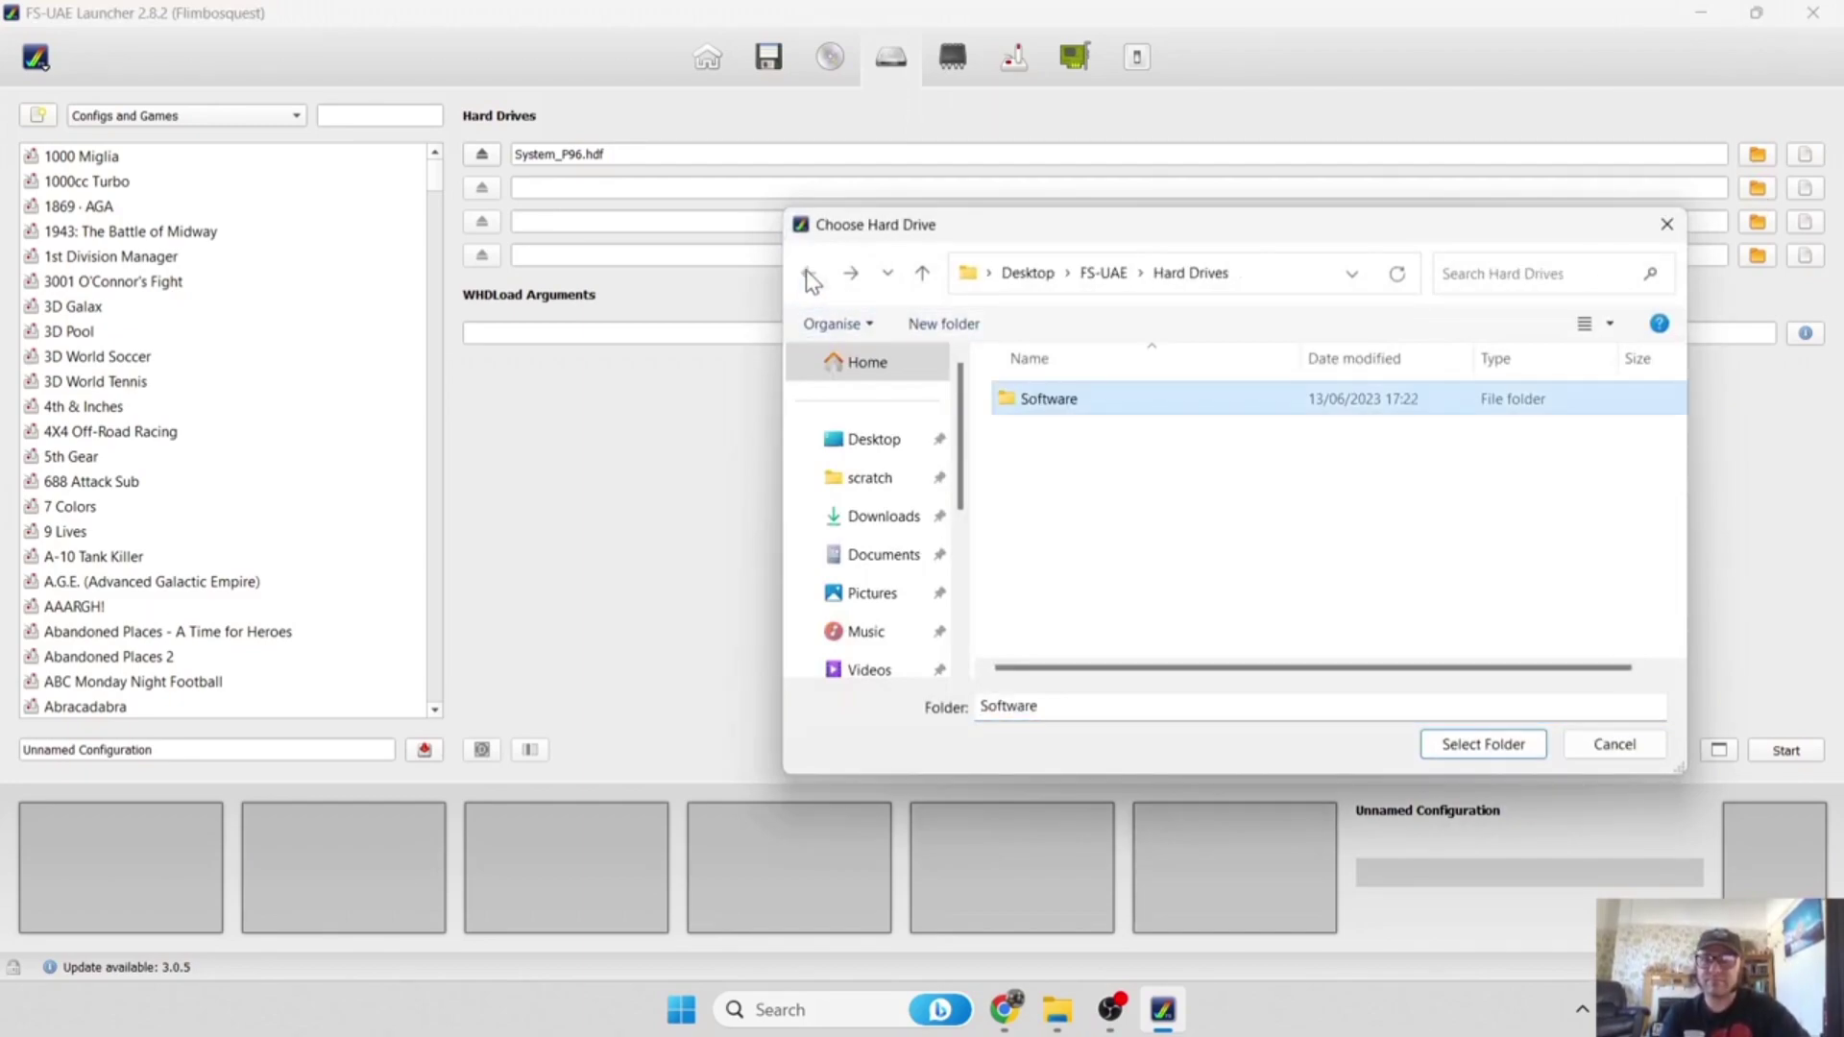
click(1507, 746)
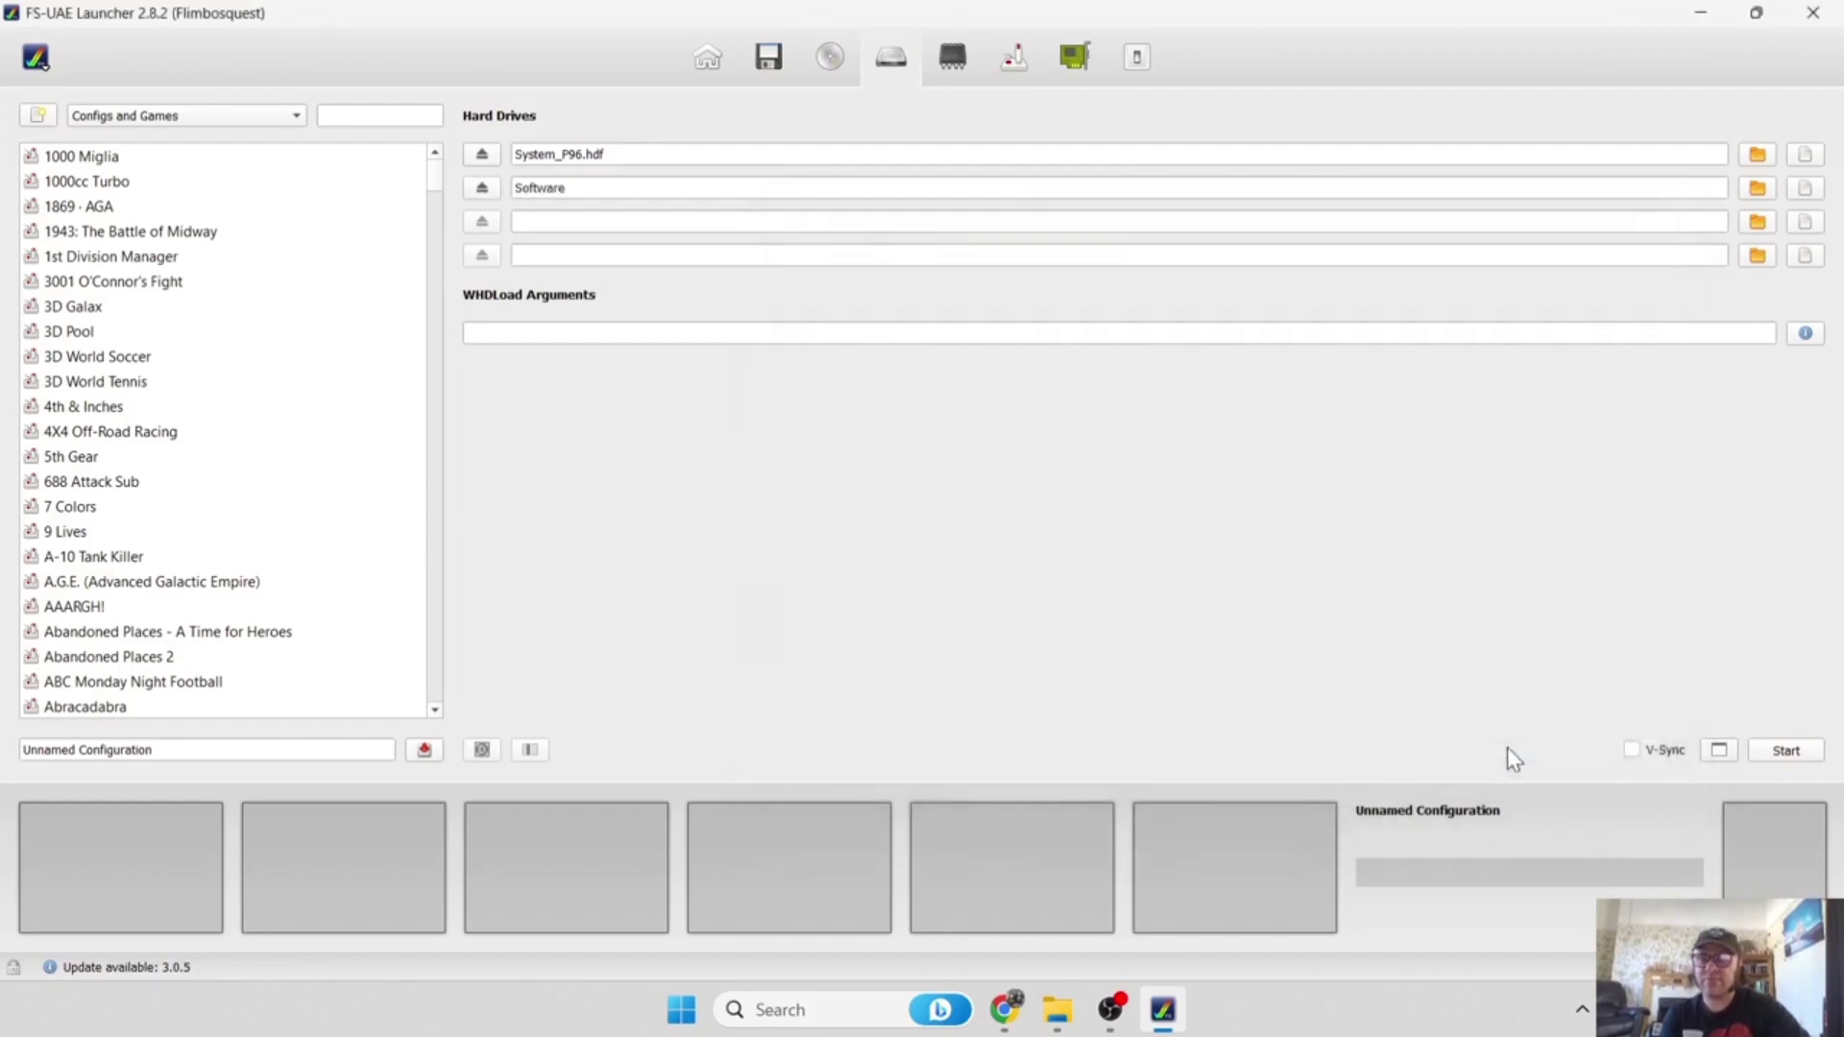
click(1802, 228)
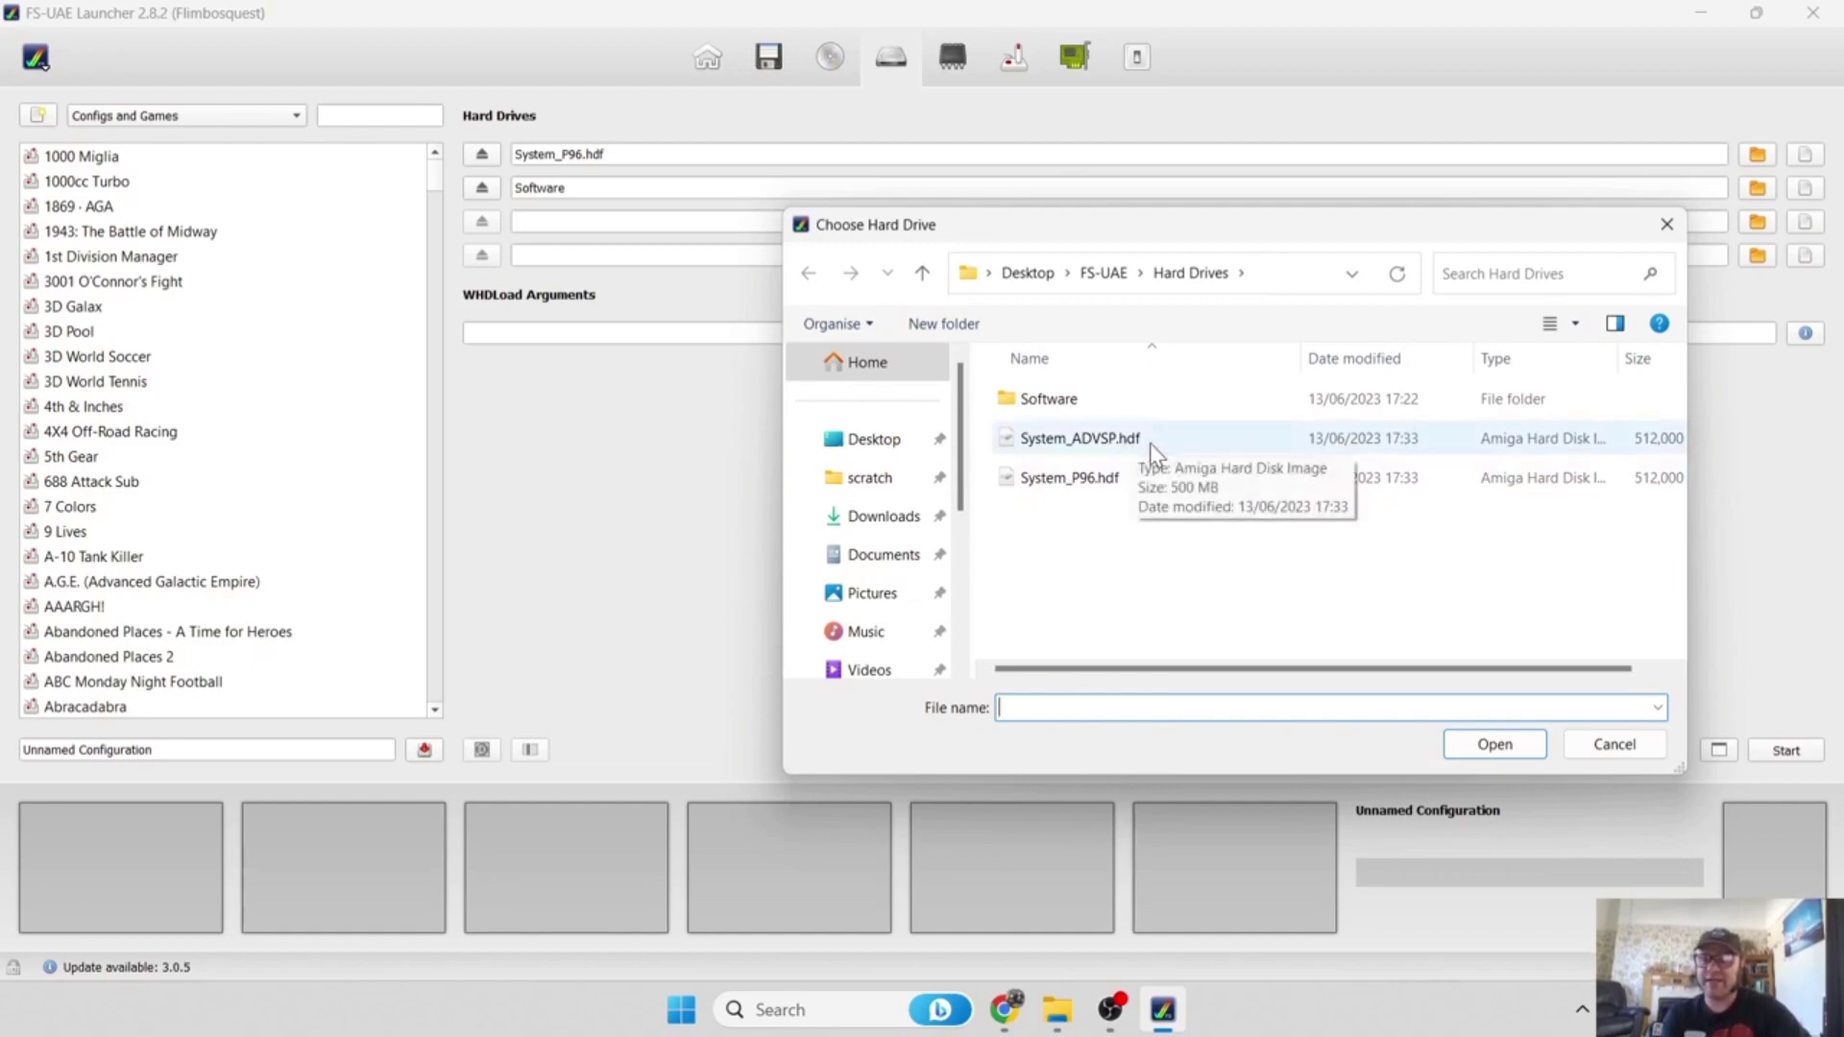
double_click(1149, 442)
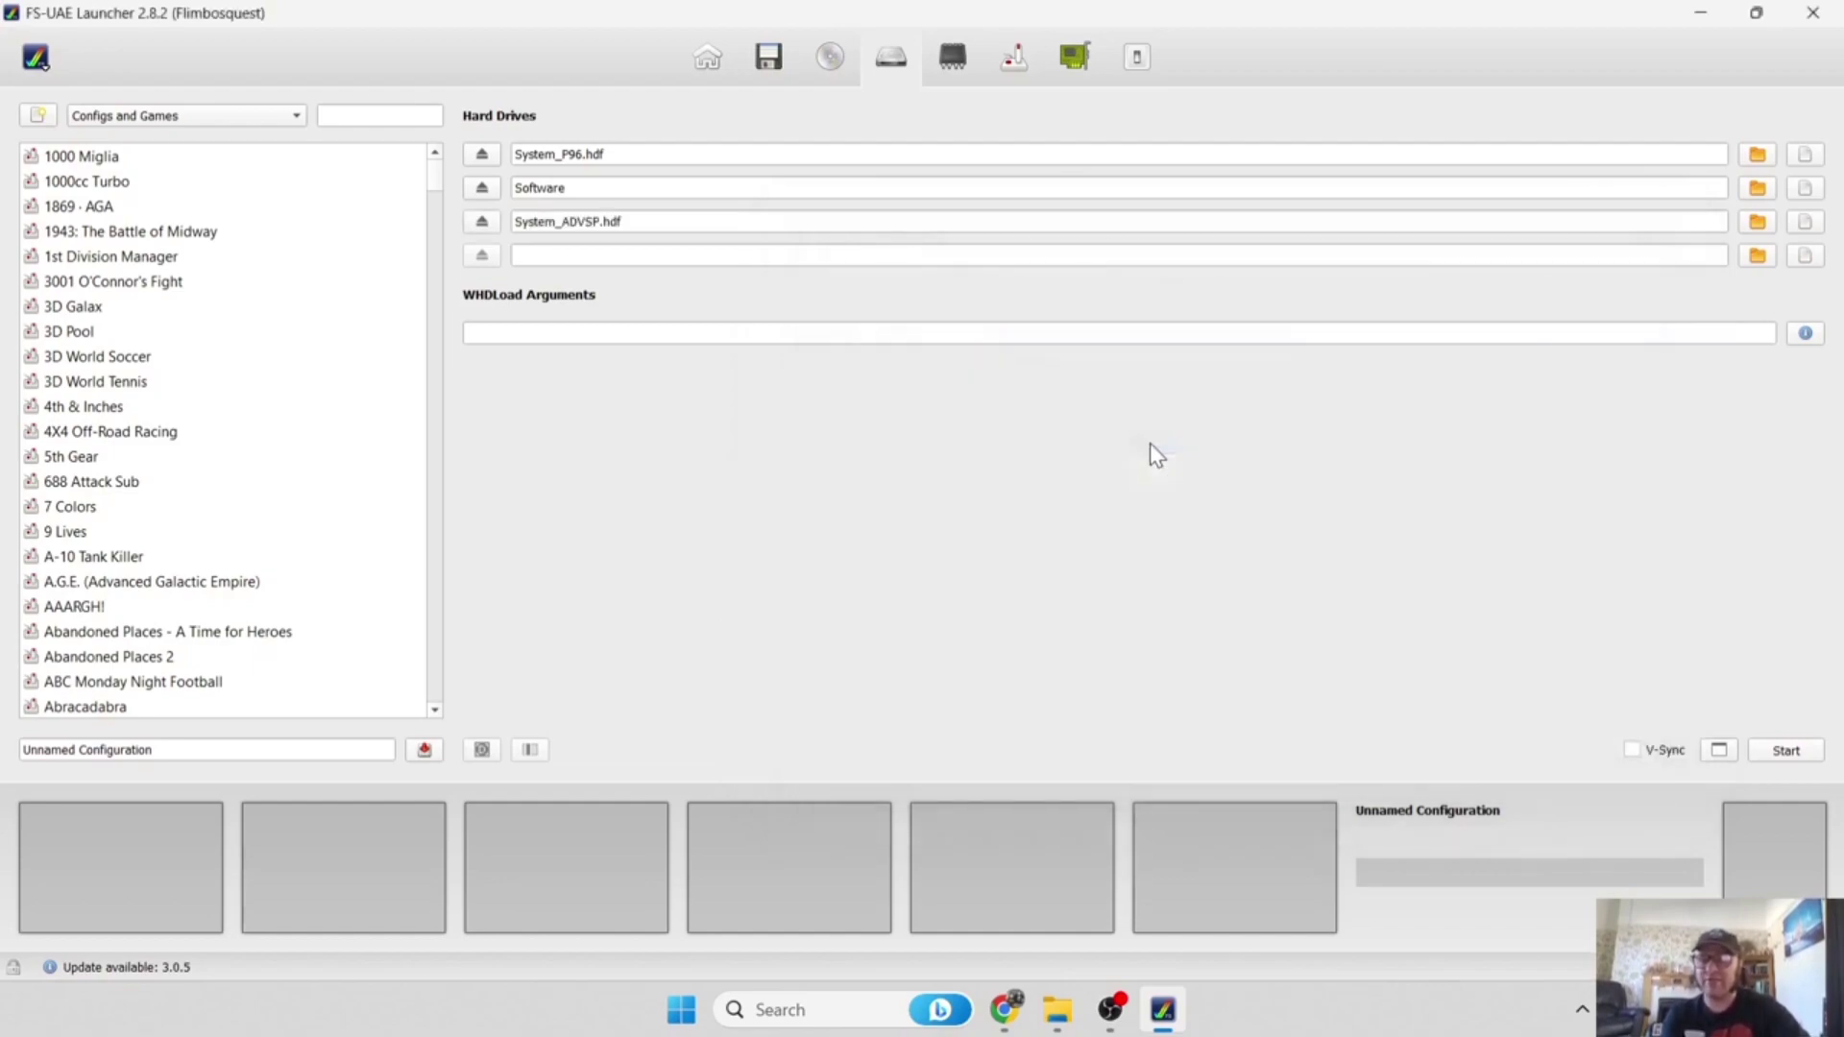
Review the floppy and hard drive settings, start the emulated A1200 and advance the ClassicWB installer to its Workbench disk request.
click(708, 58)
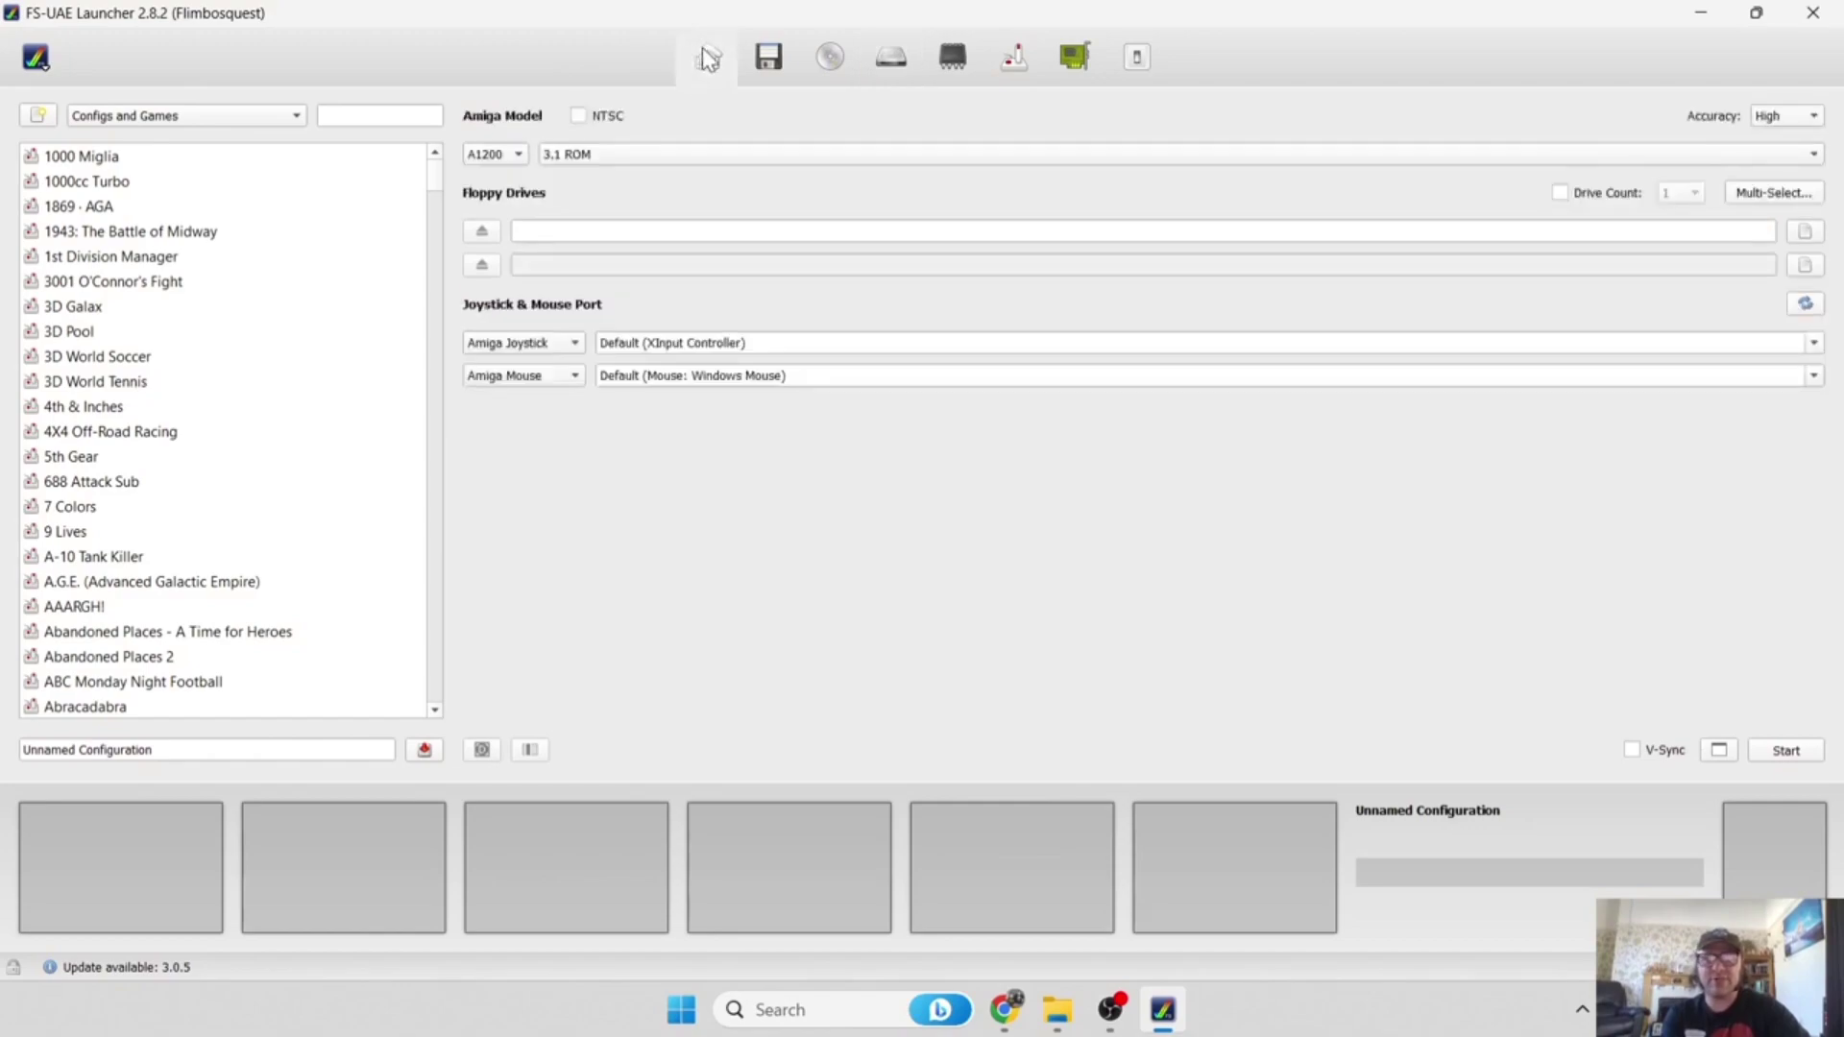
click(770, 68)
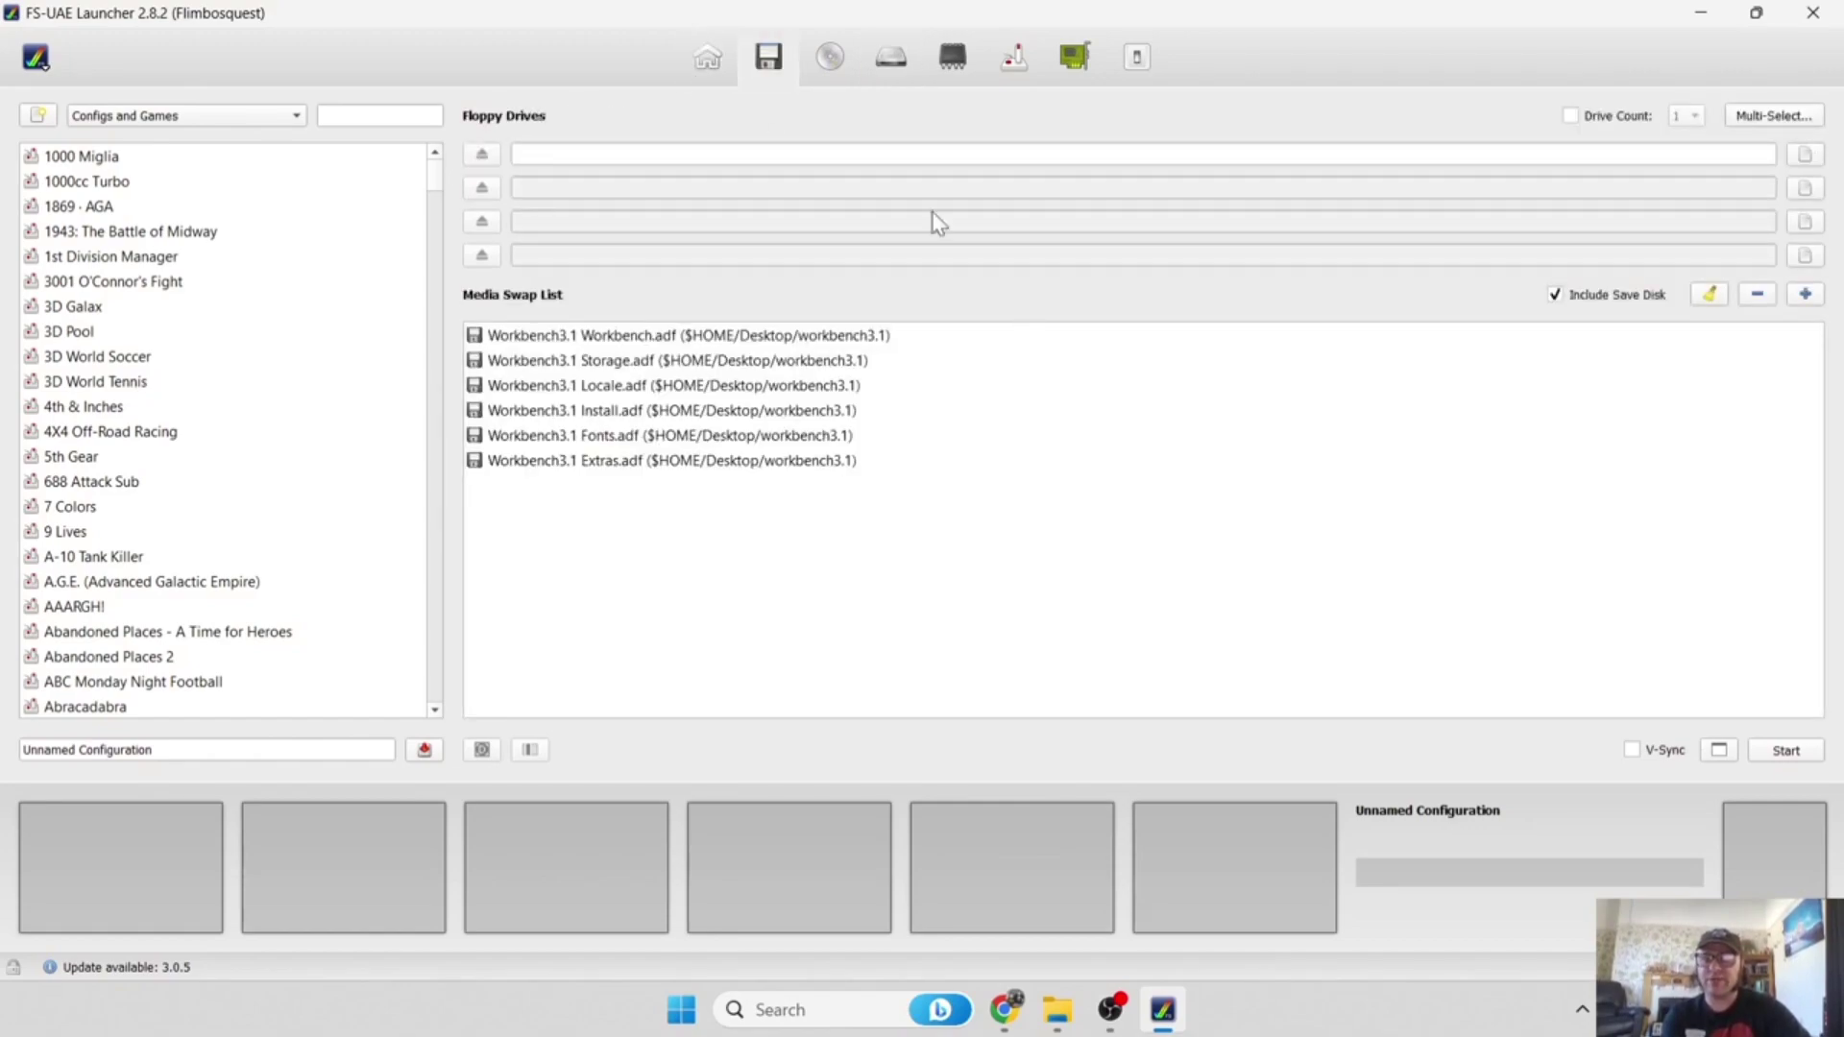
click(892, 59)
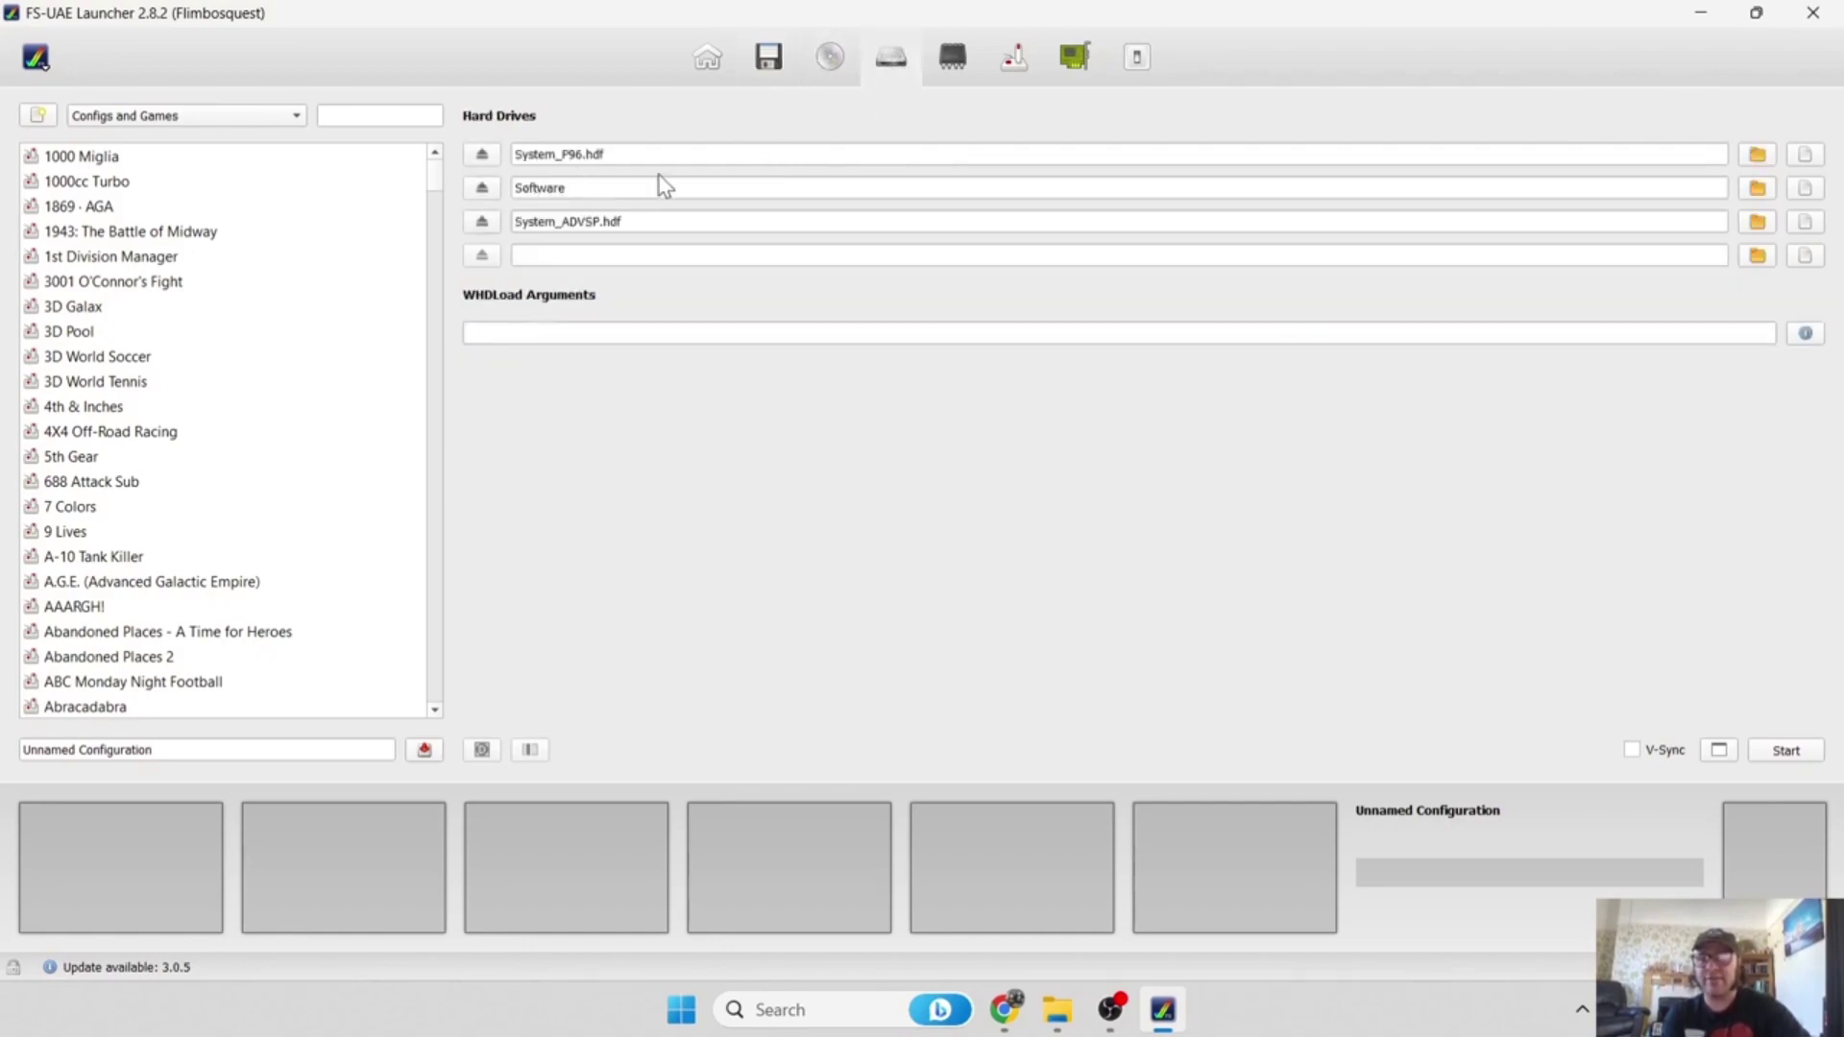
click(1809, 753)
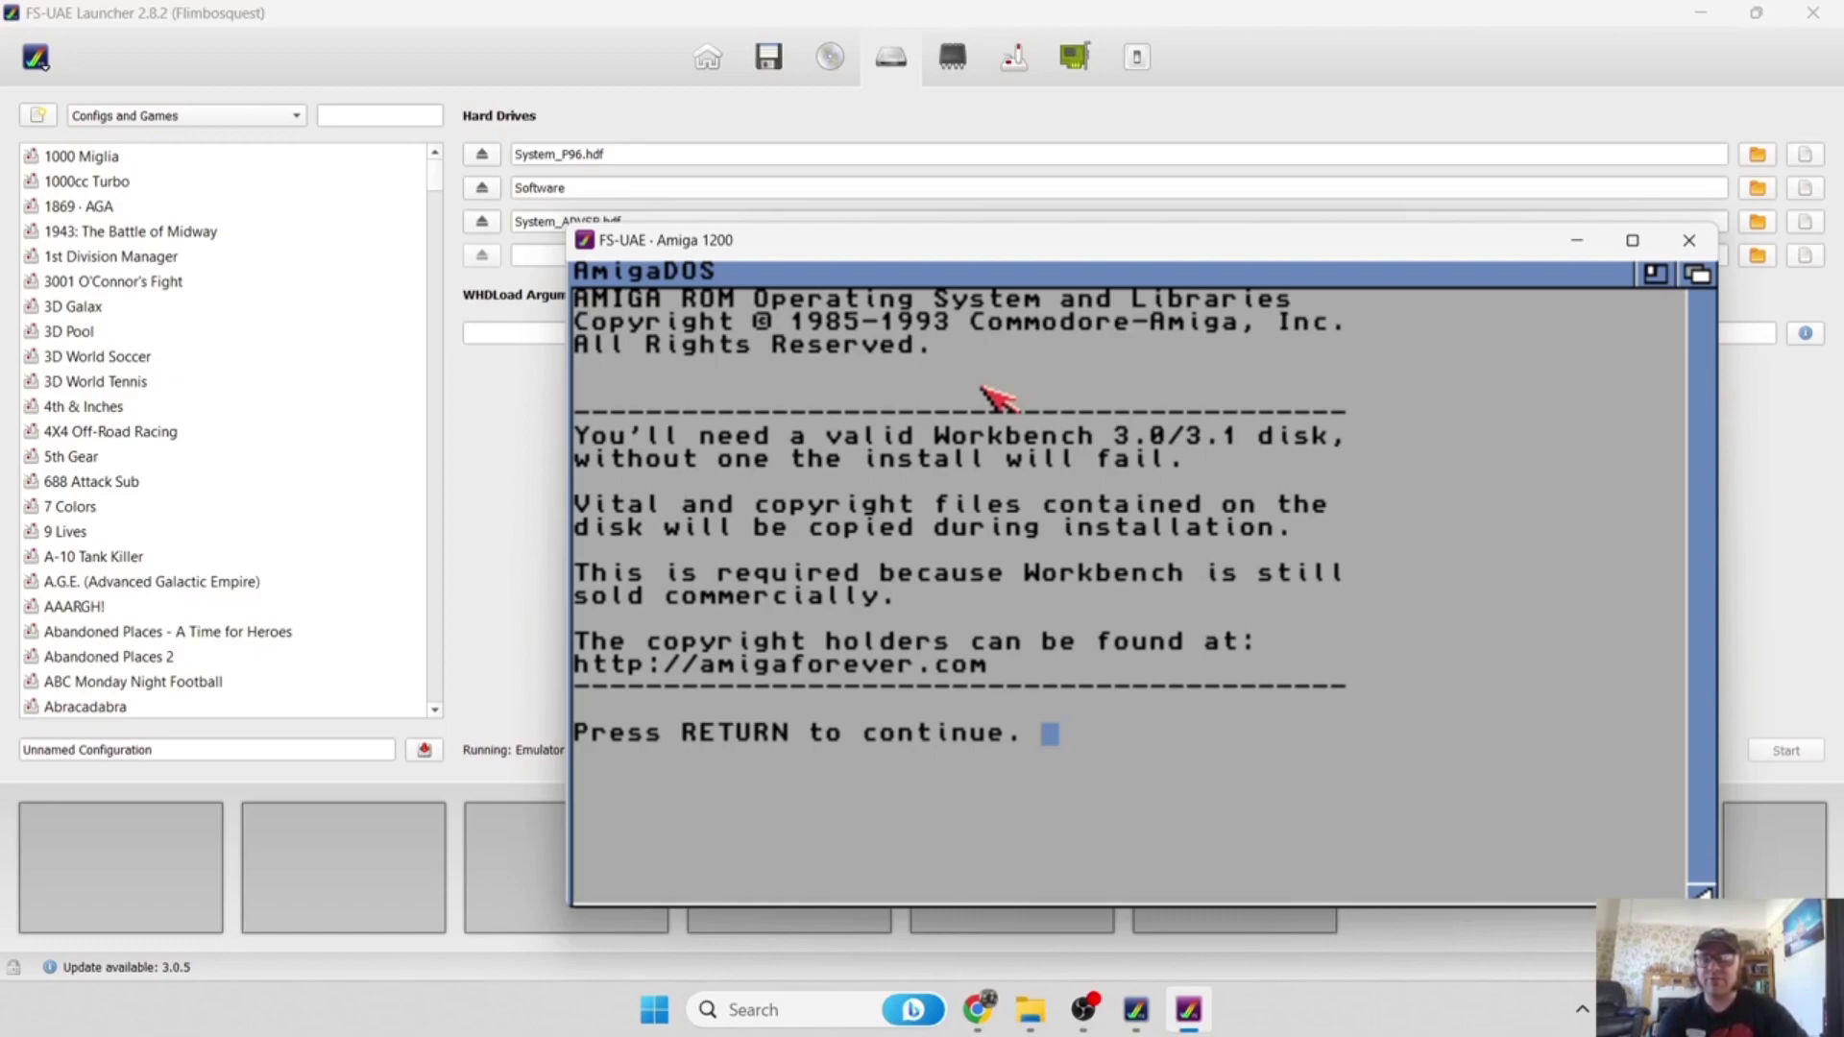
key(Return)
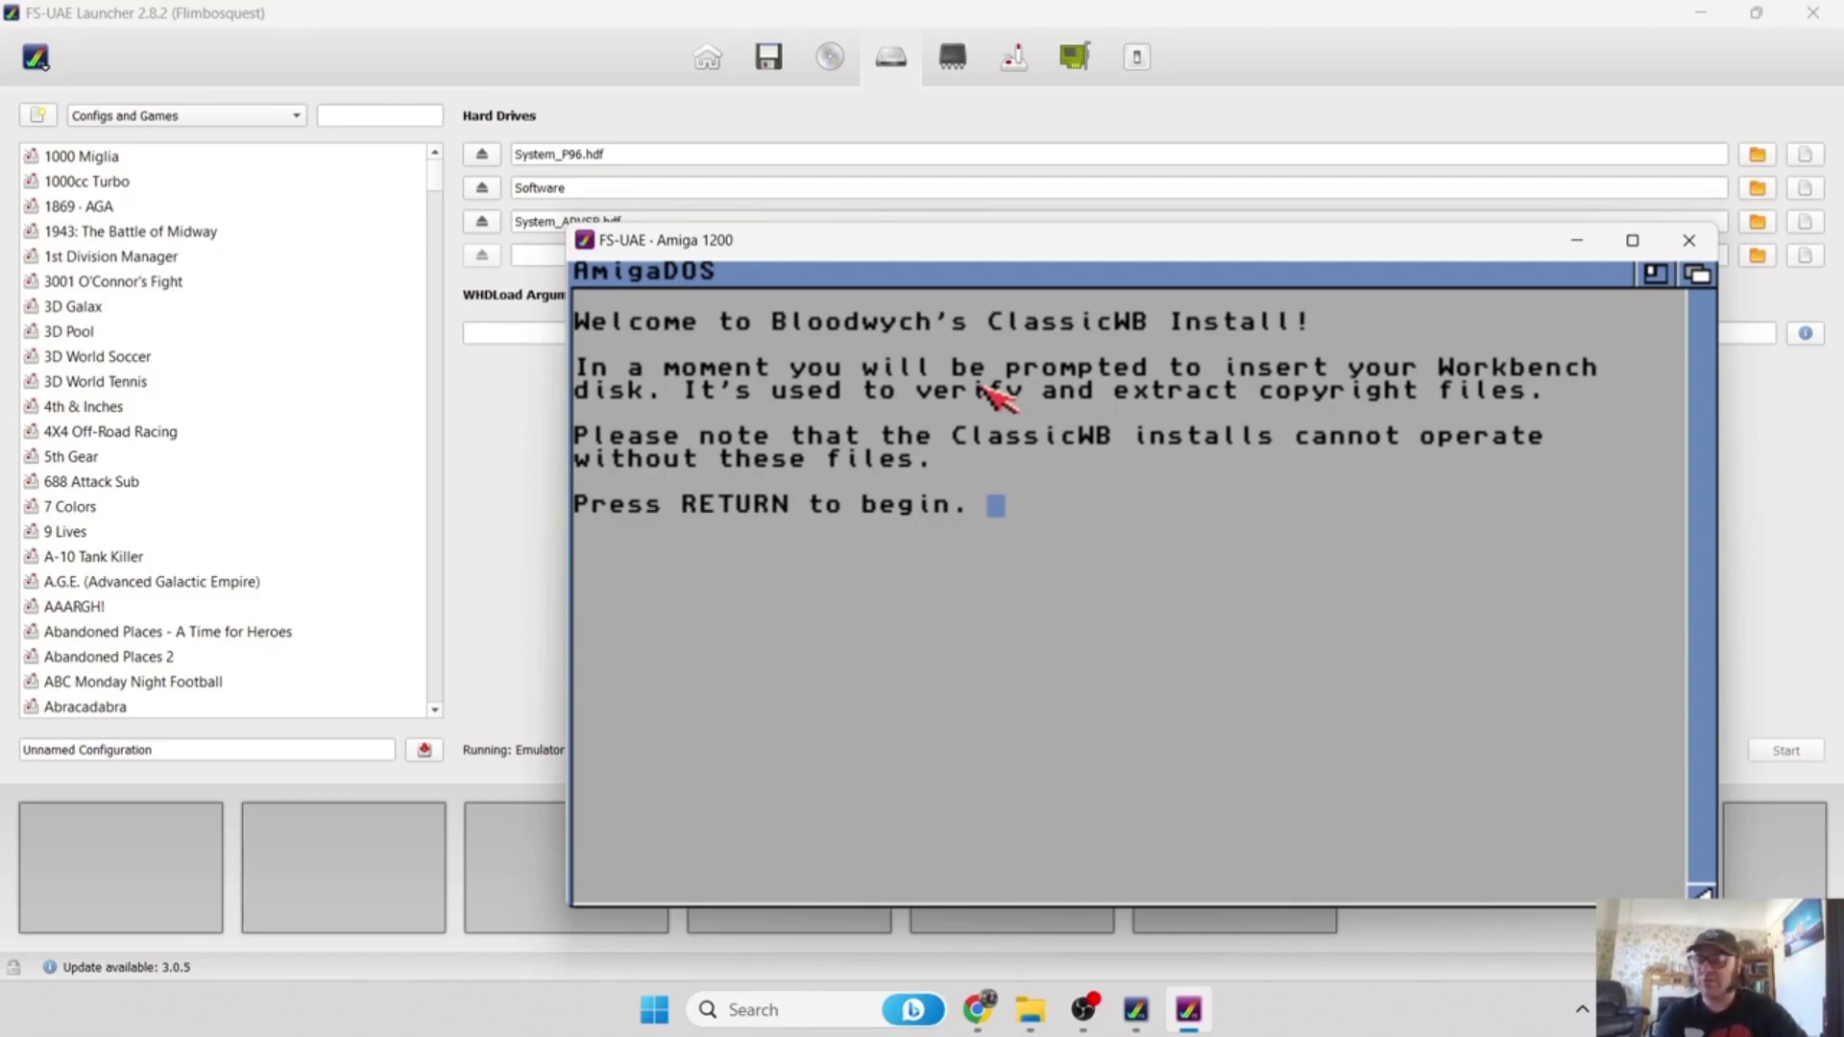
key(Return)
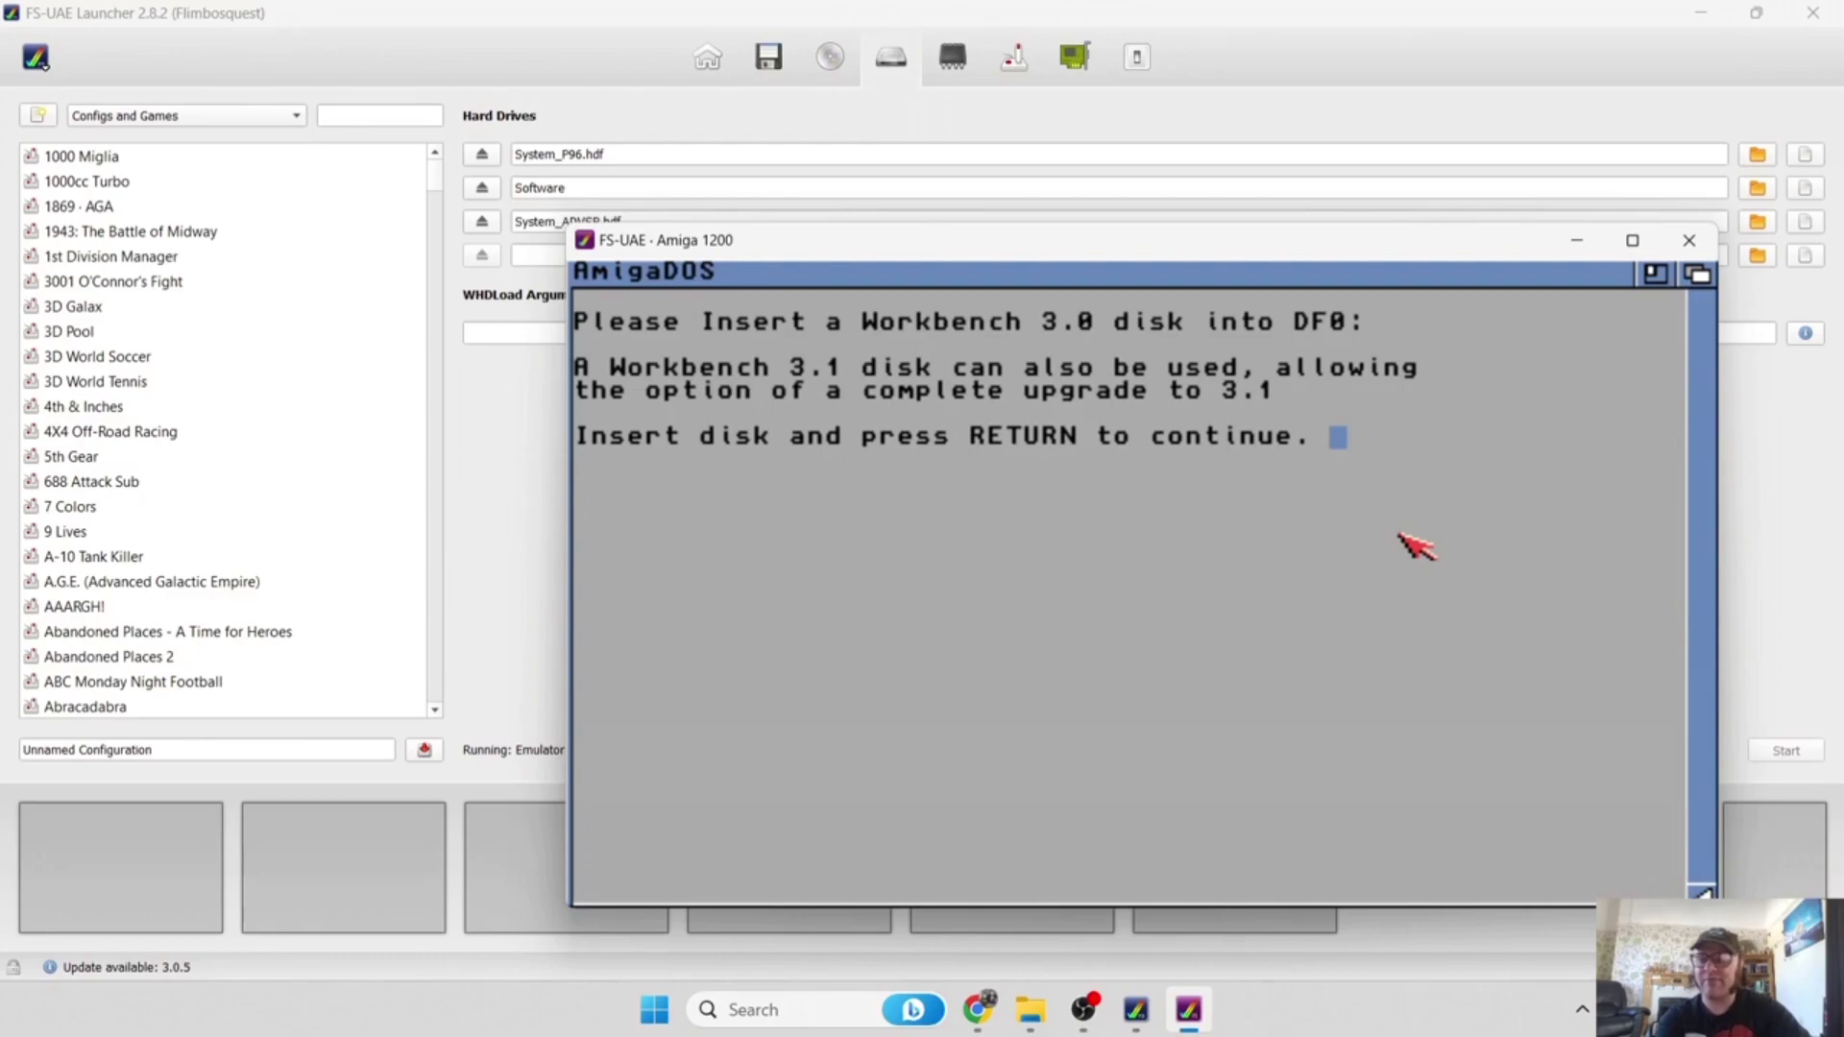
Insert Workbench3.1 Workbench.adf into floppy drive DF0 of the running emulator.
key(F12)
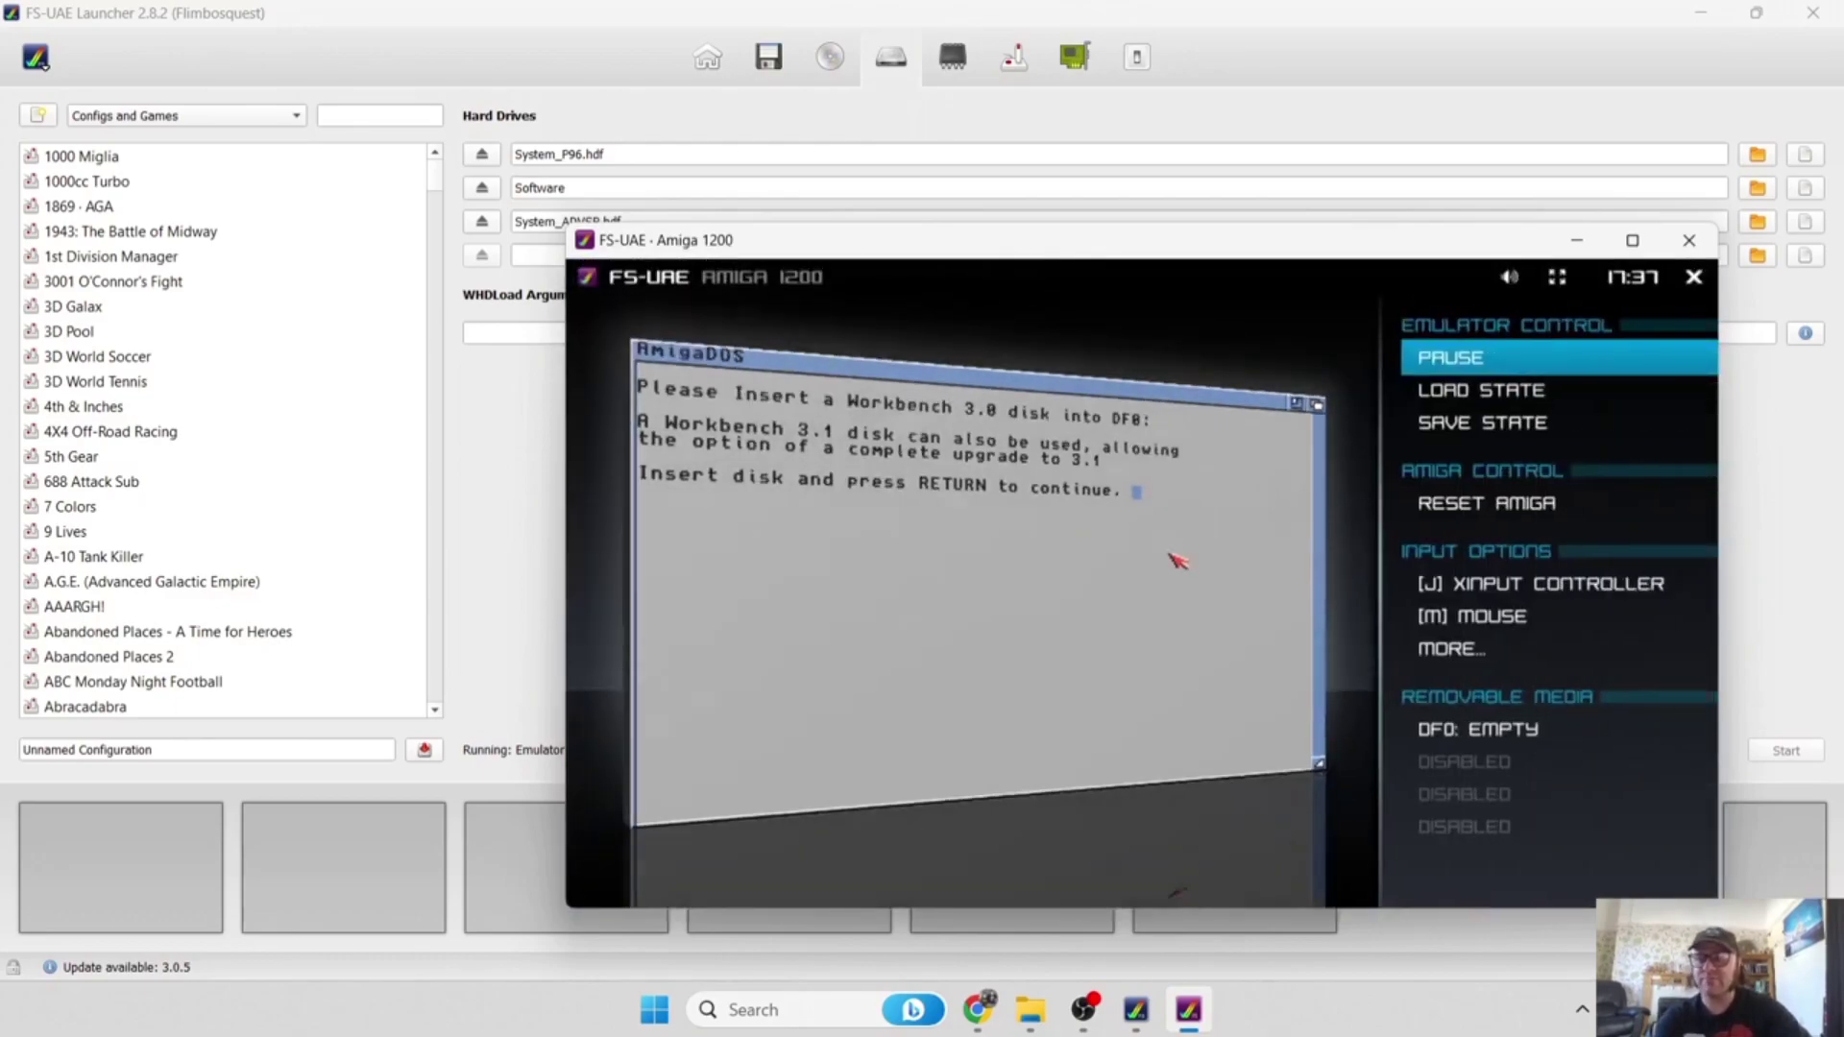
key(Down)
key(Down)
key(Down)
key(Down)
key(Down)
key(Down)
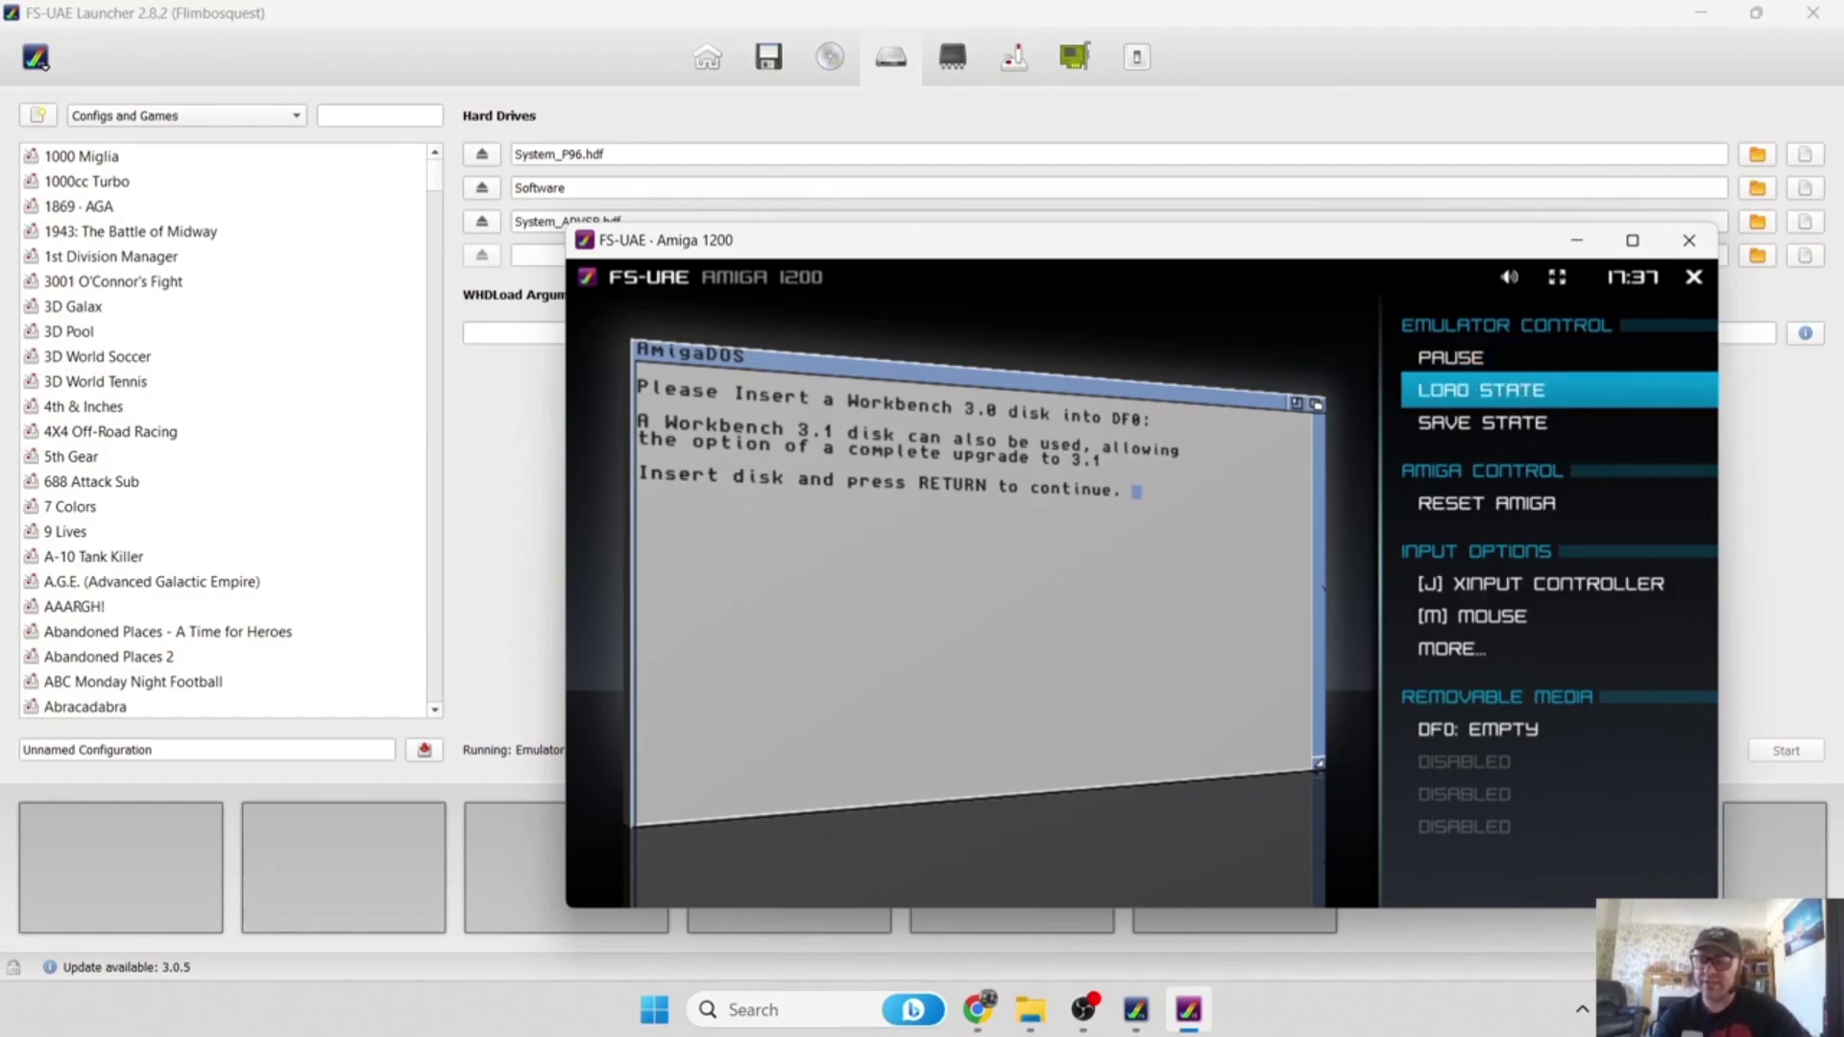
key(Down)
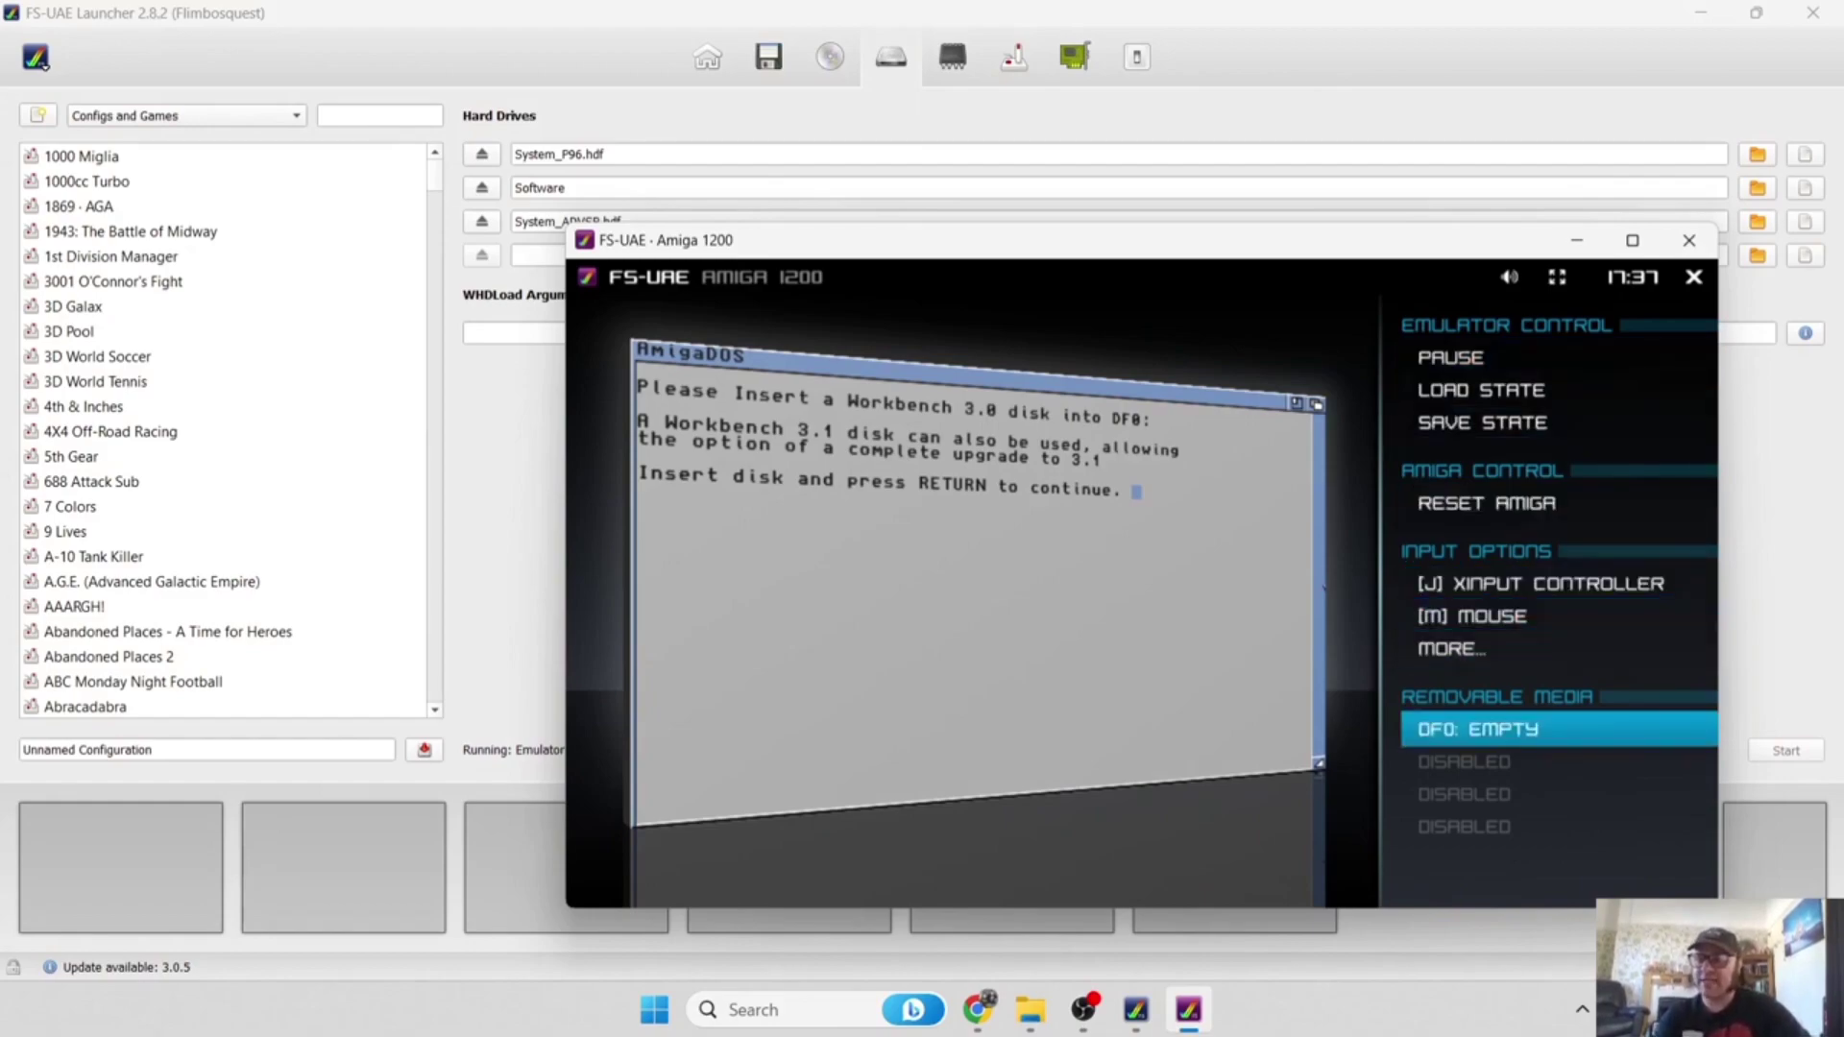
key(Up)
key(Down)
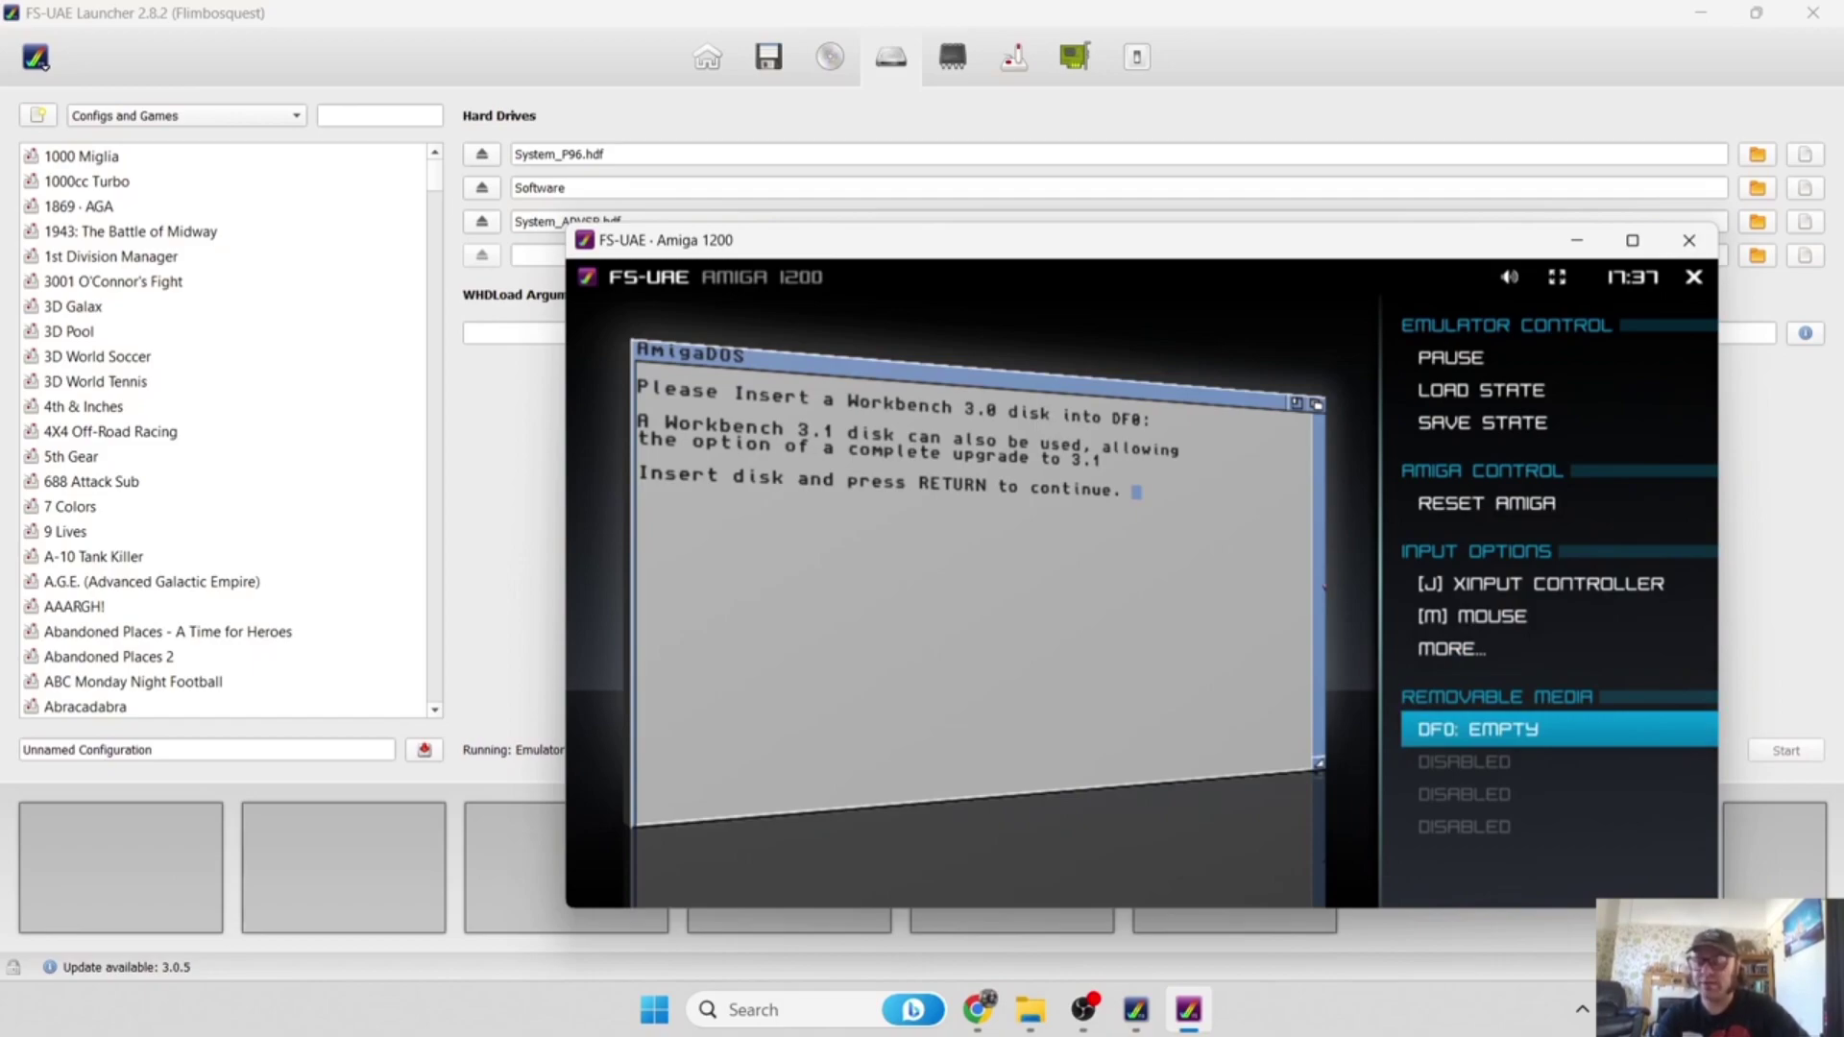
key(Return)
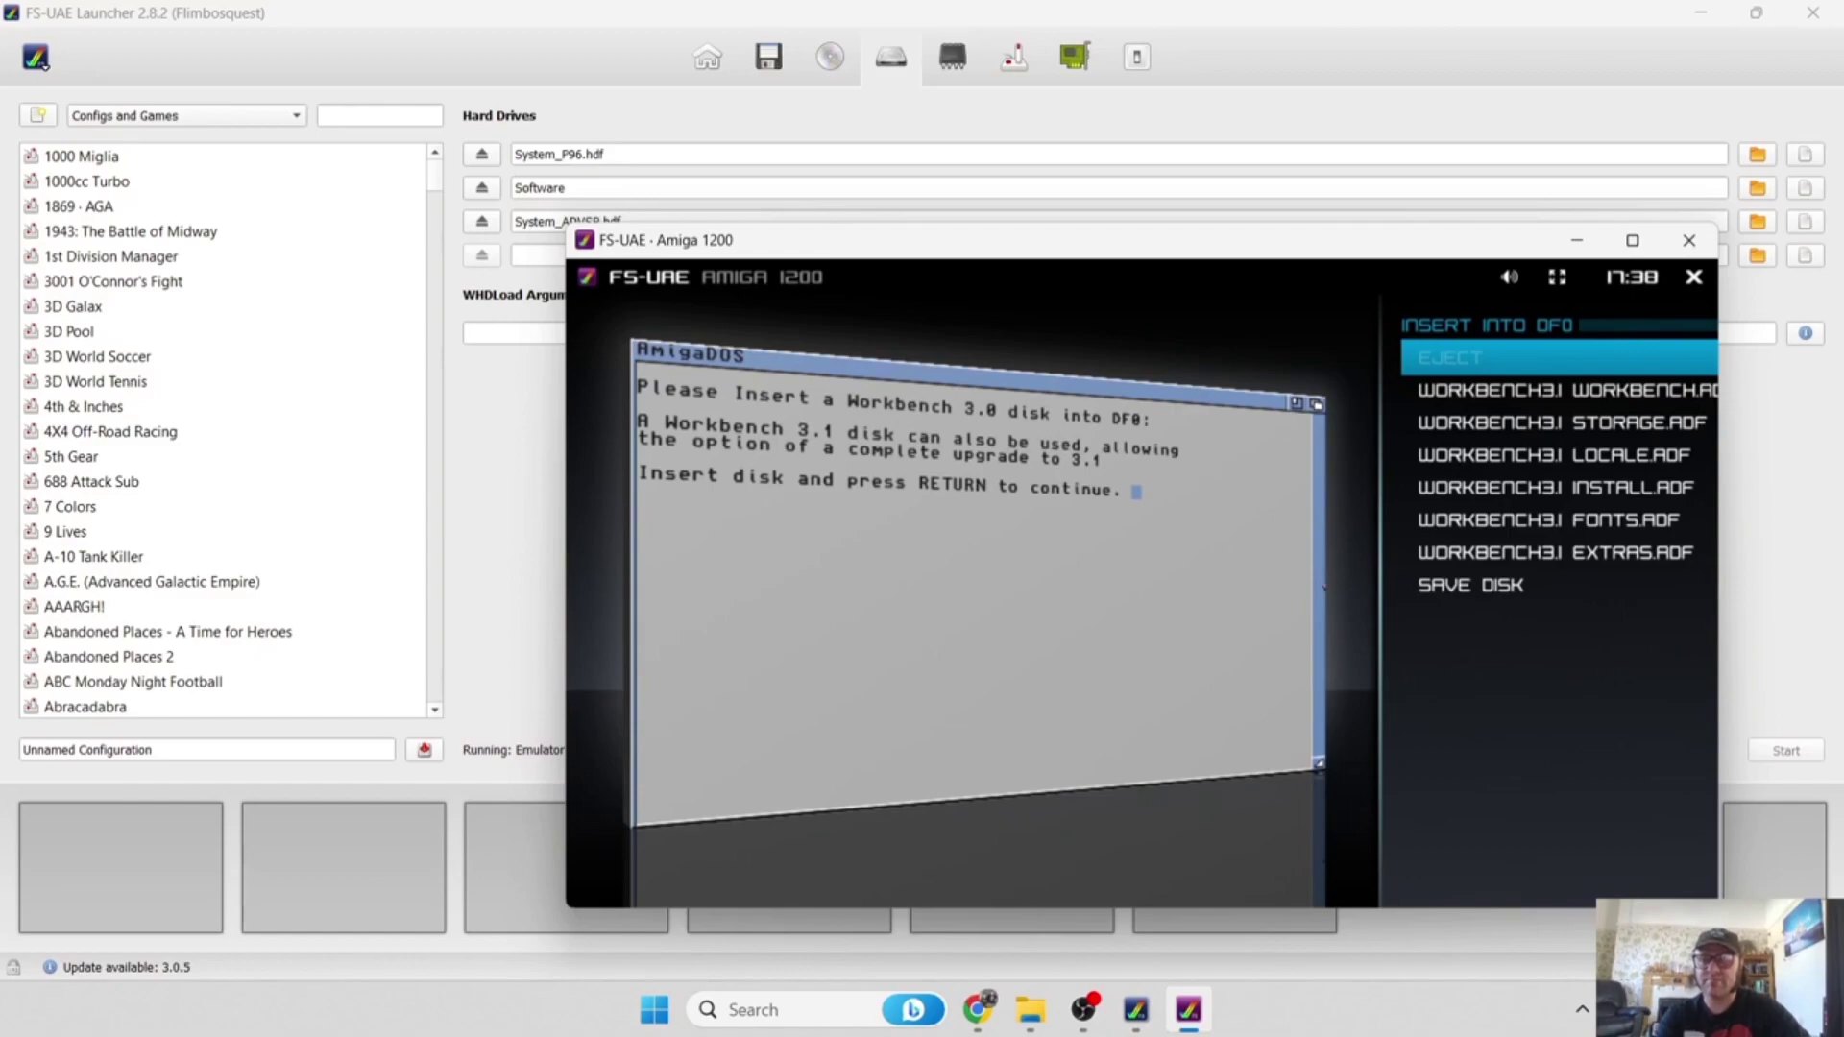
key(Down)
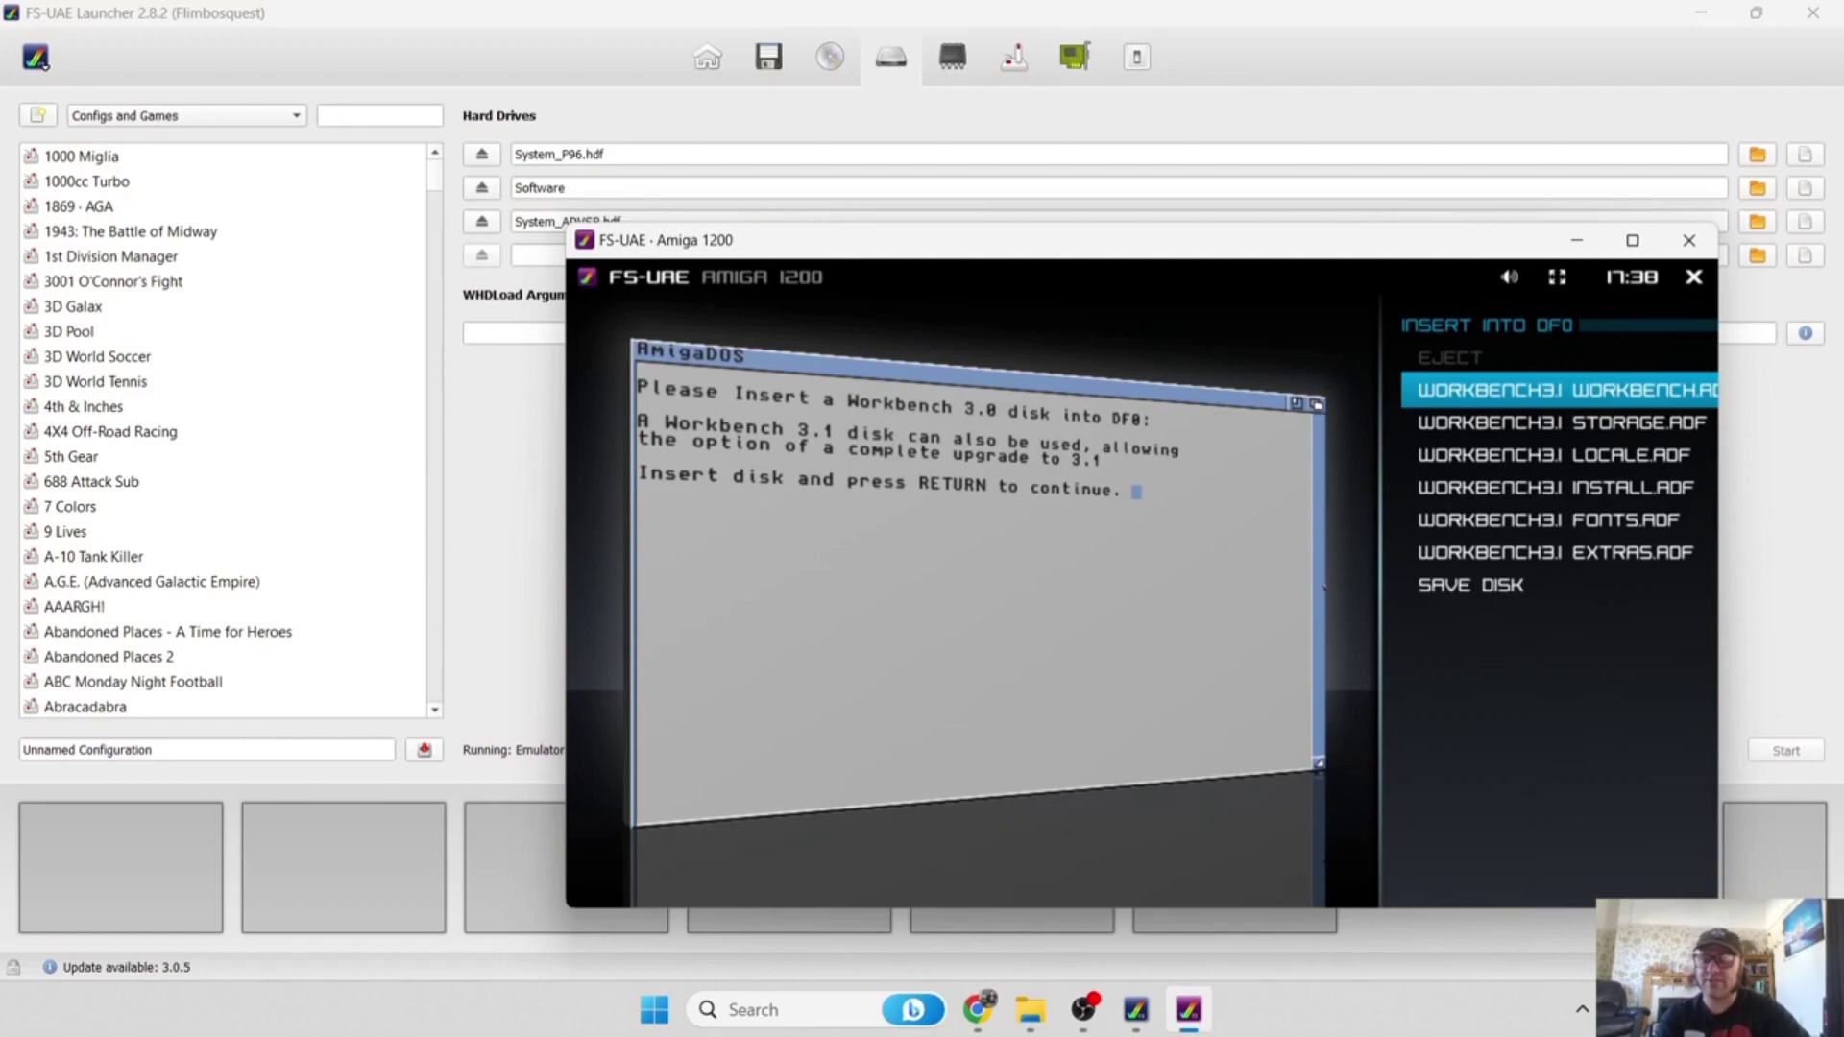
key(Return)
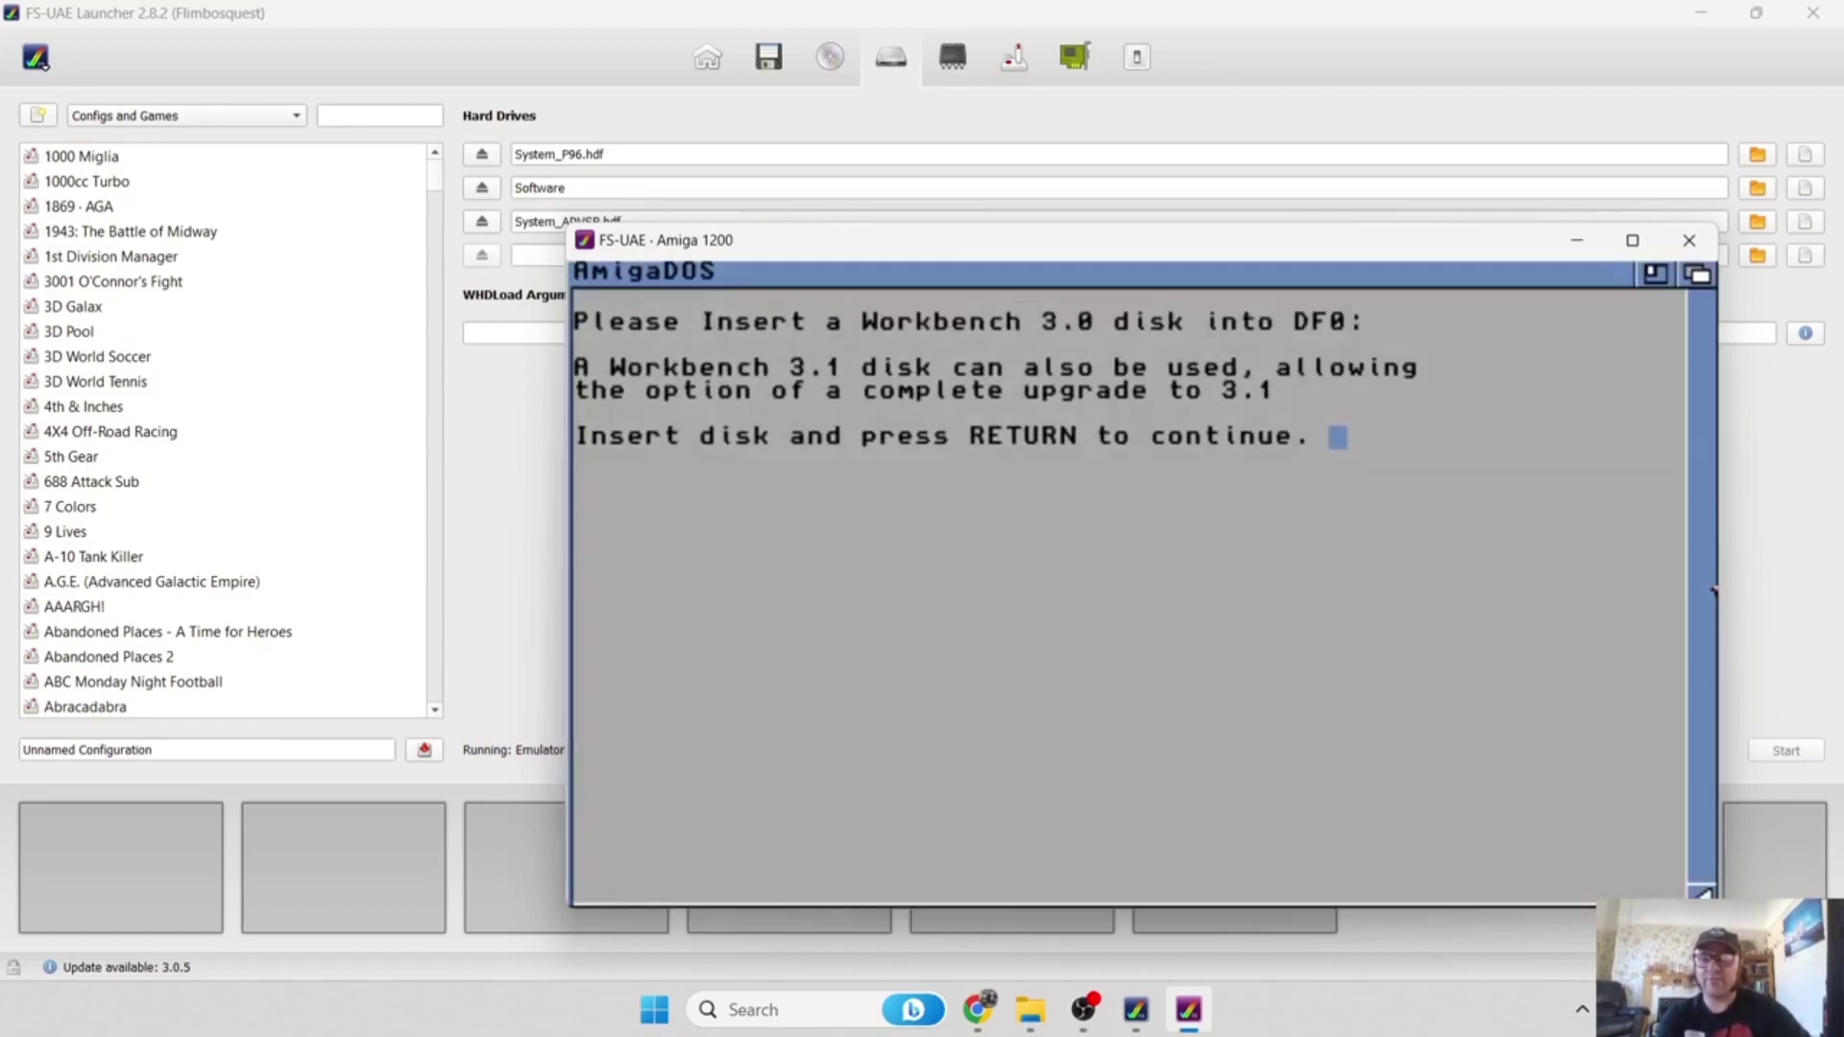
Continue the ClassicWB installation with the inserted disk and answer y to the upgrade to Workbench 3.1.
key(Return)
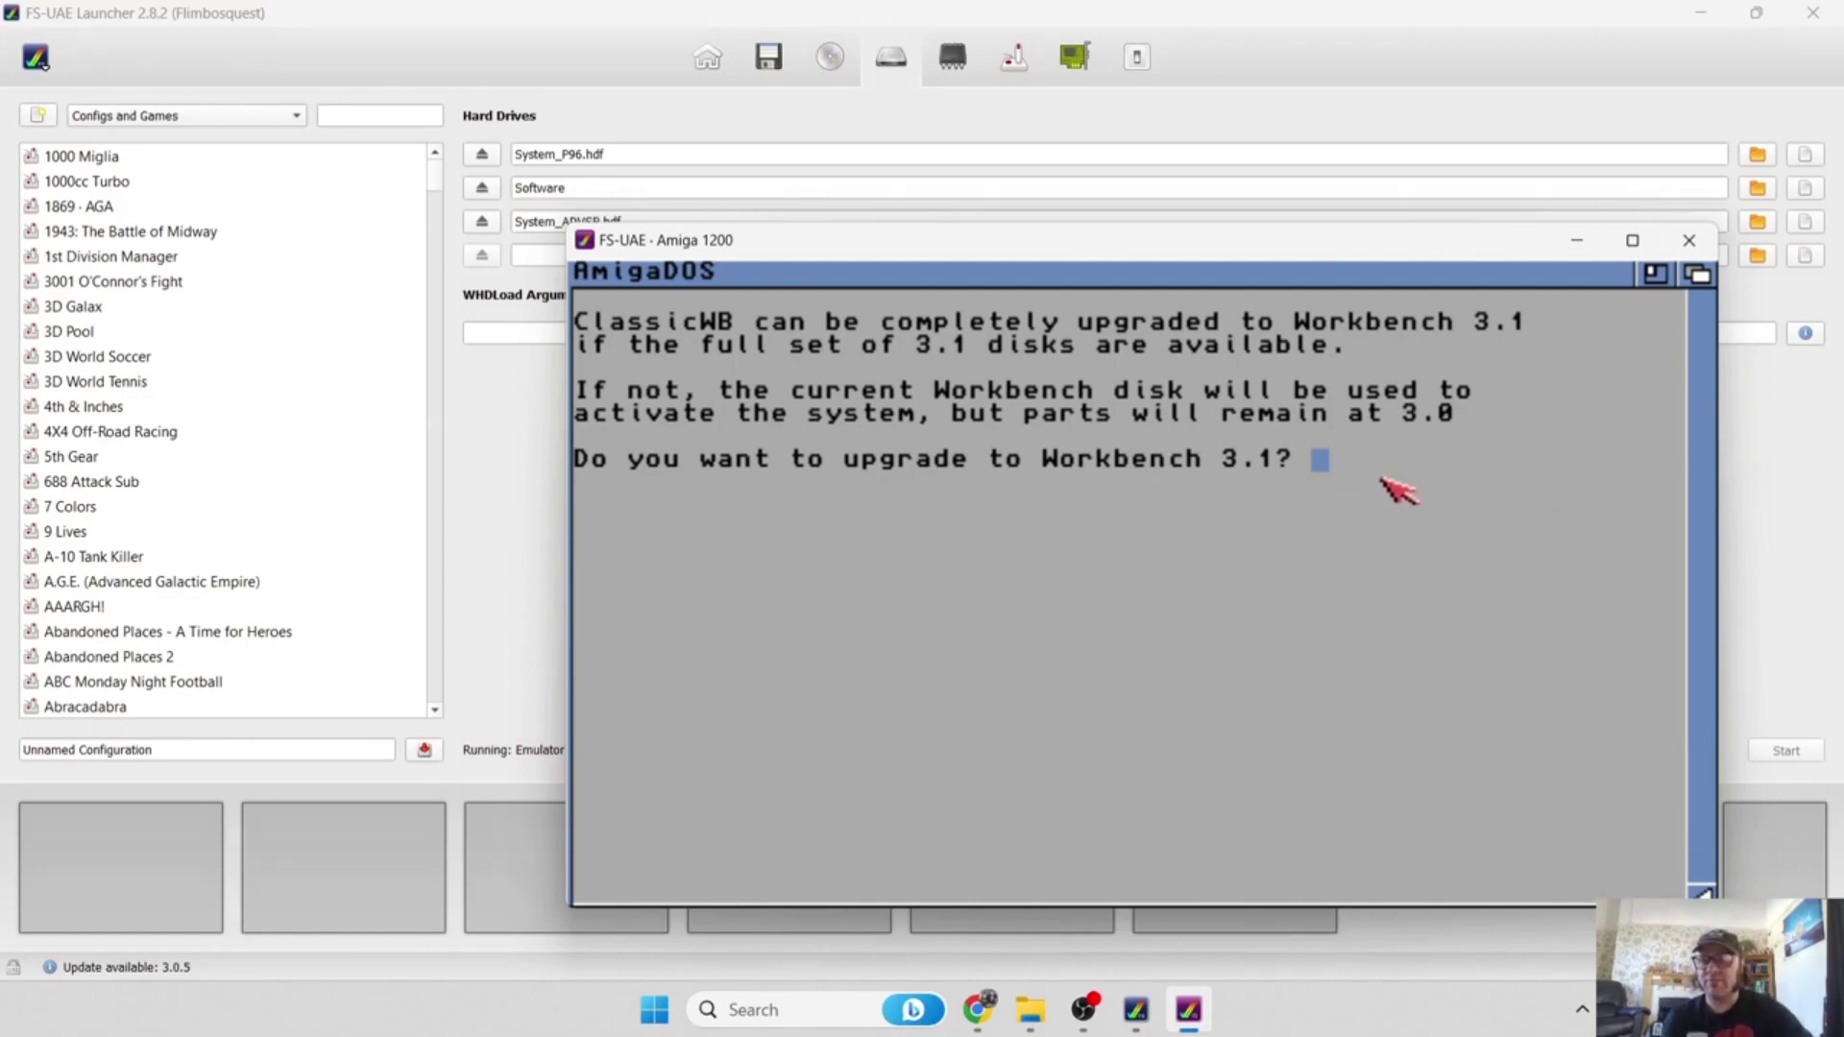
text(y)
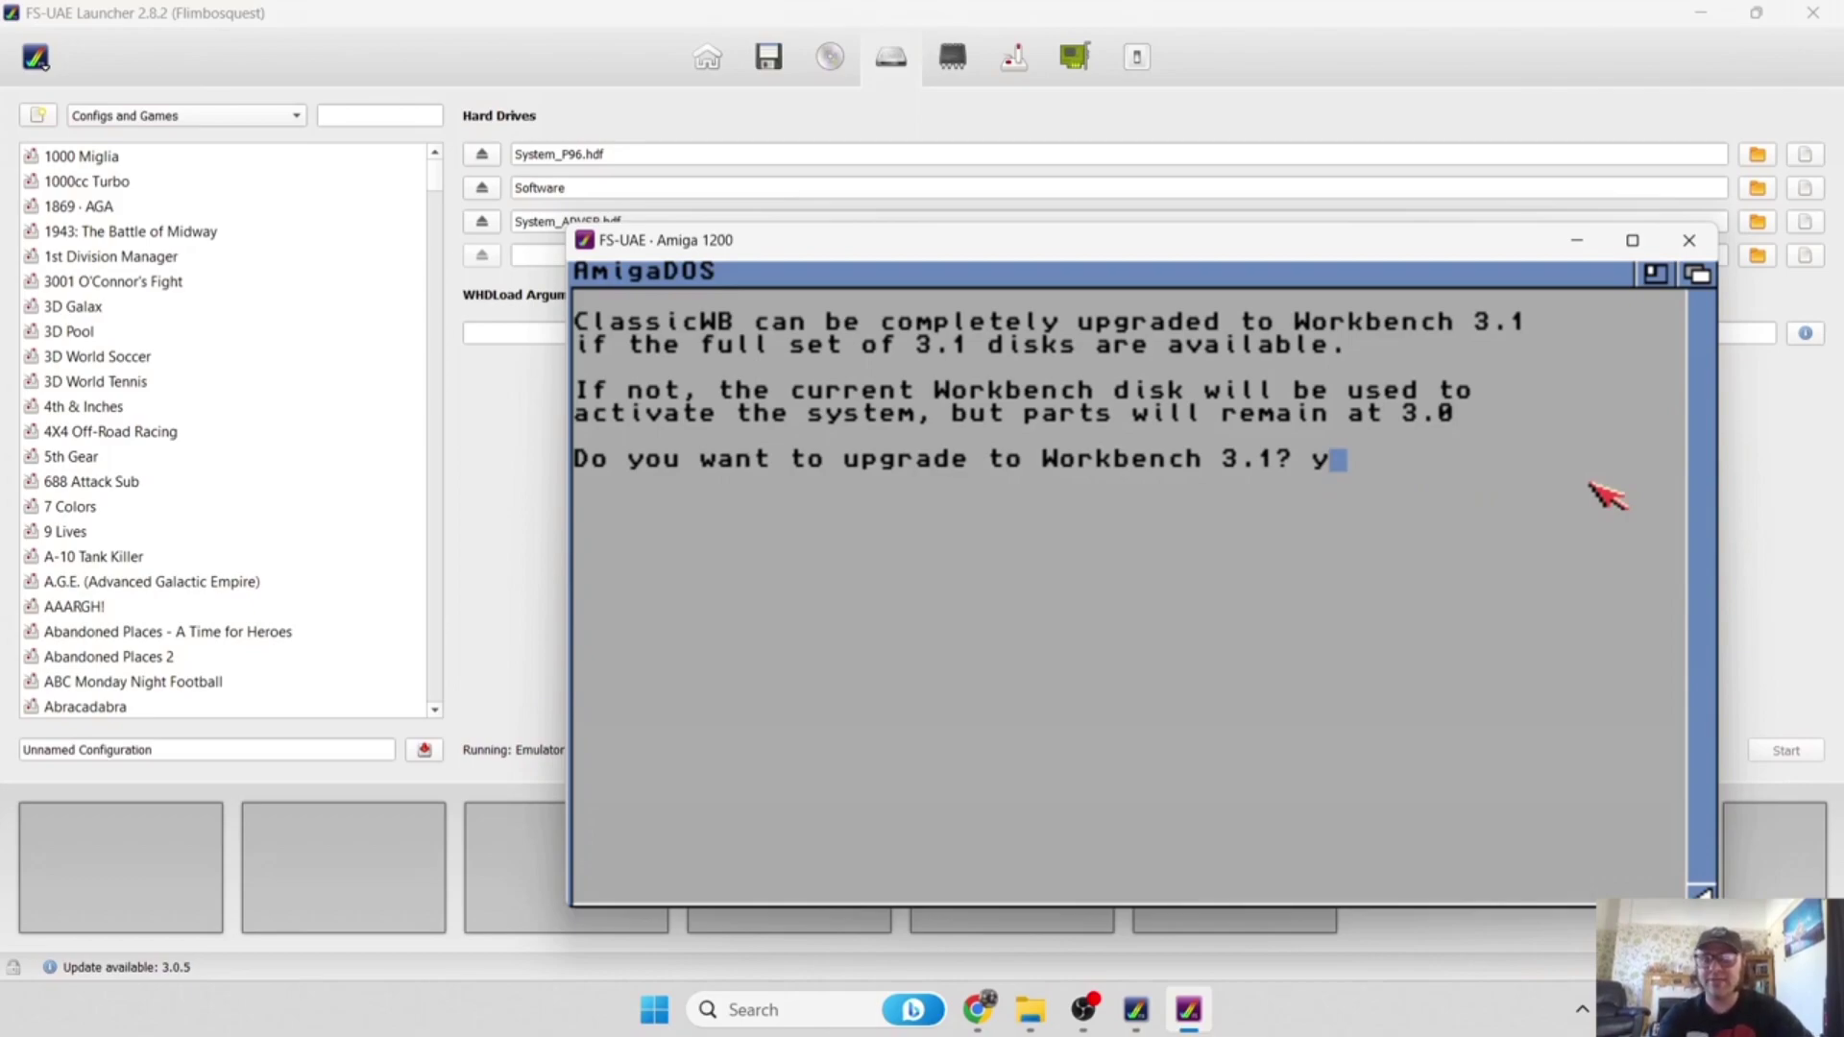
key(Return)
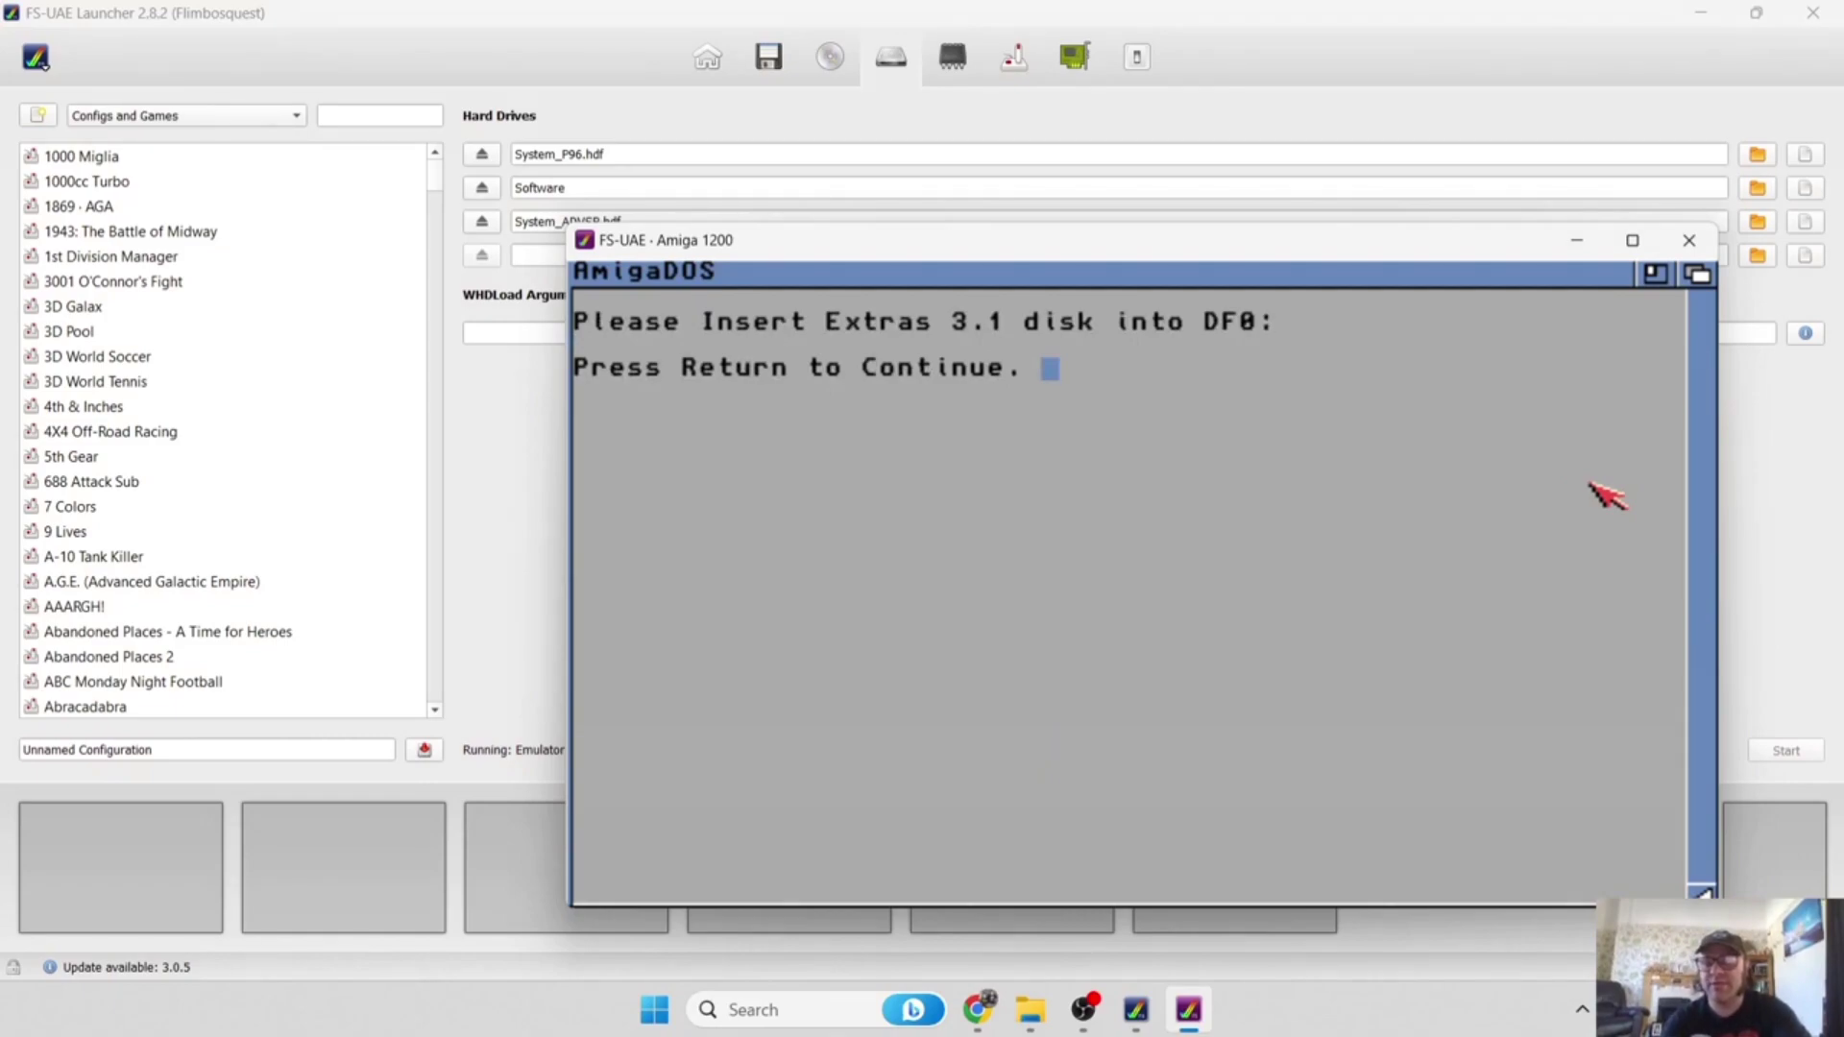
Insert Workbench3.1 Extras.adf into floppy drive DF0 and continue the ClassicWB installation.
key(F12)
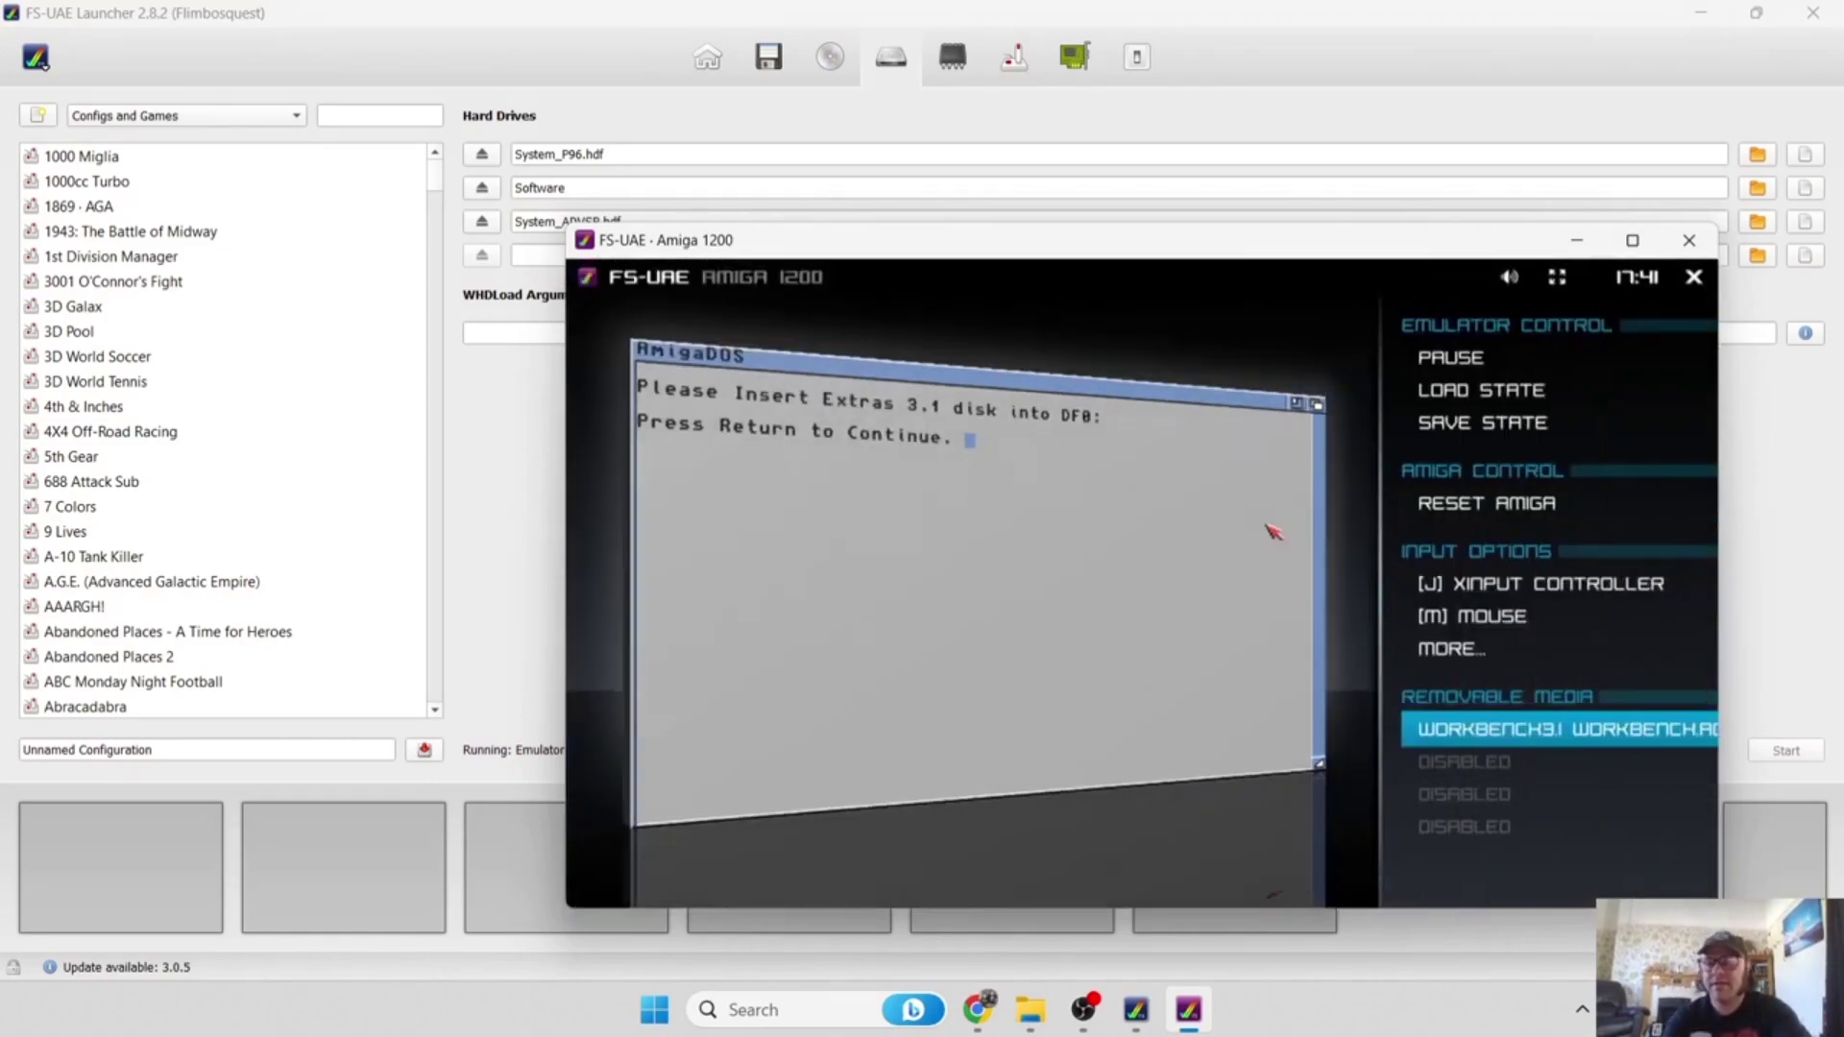
key(Up)
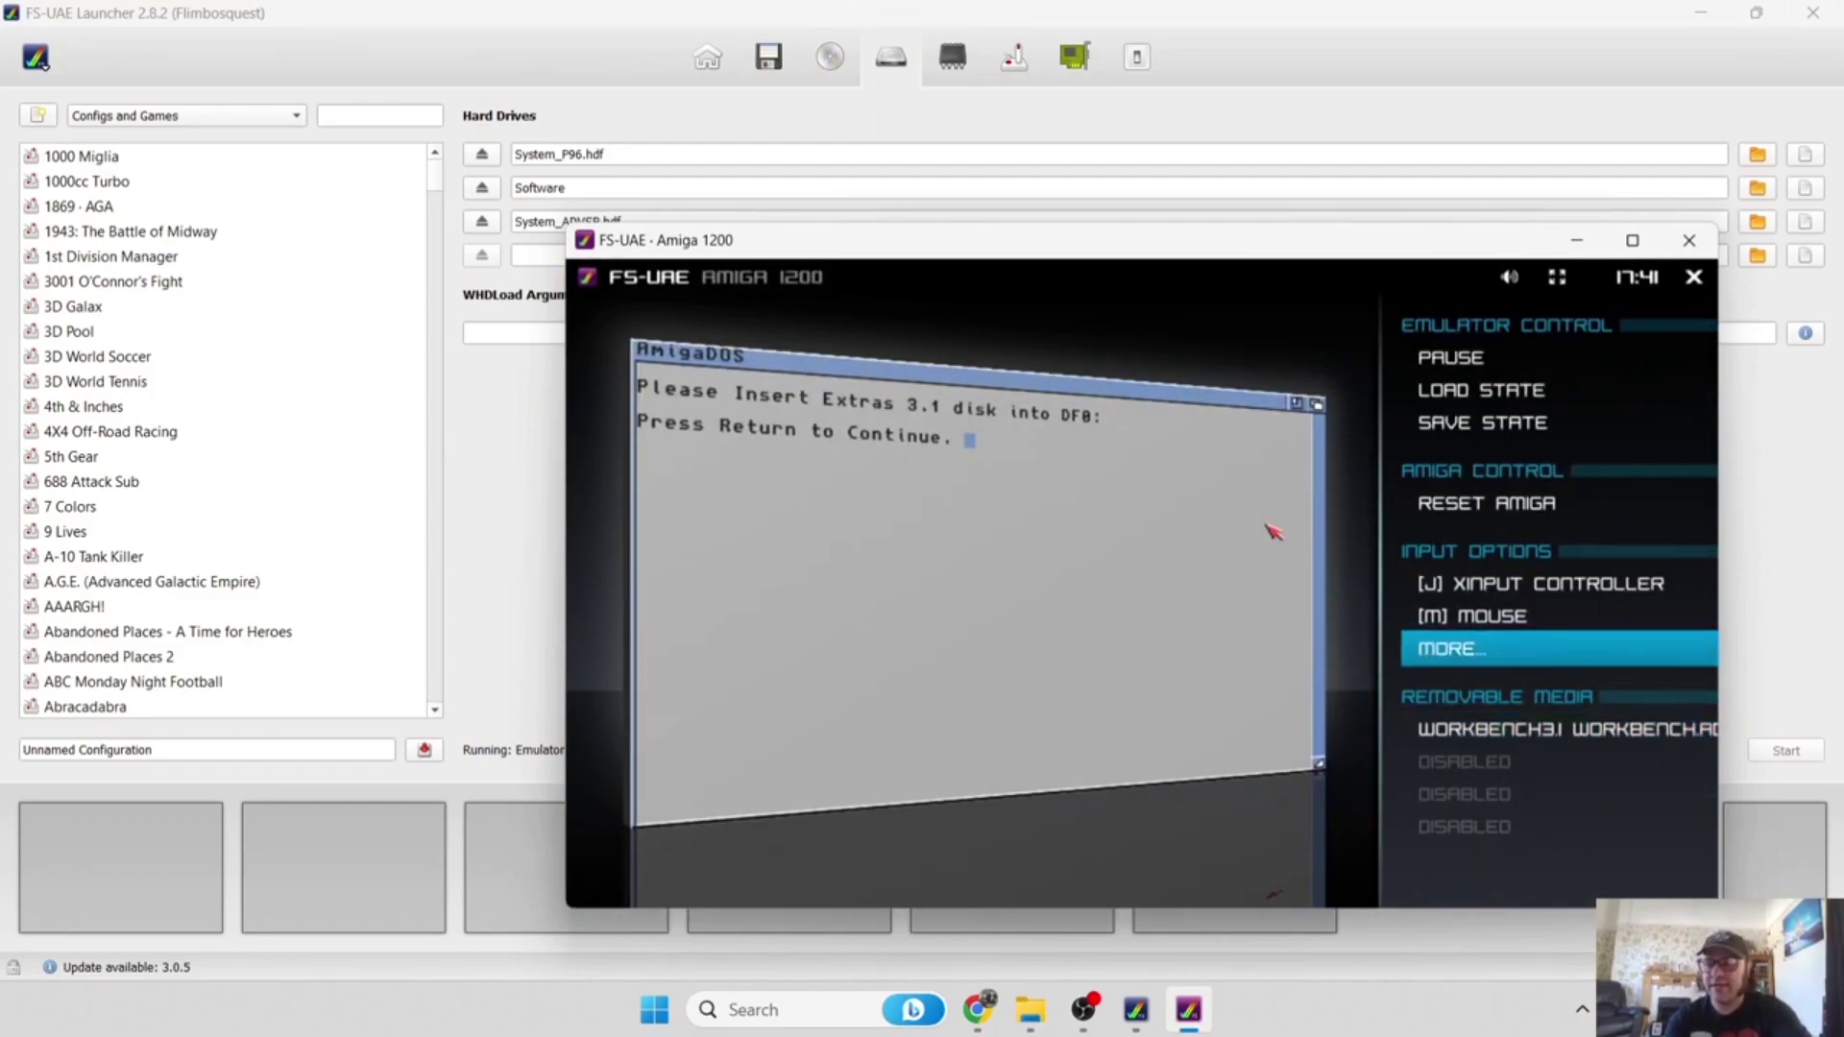
key(Down)
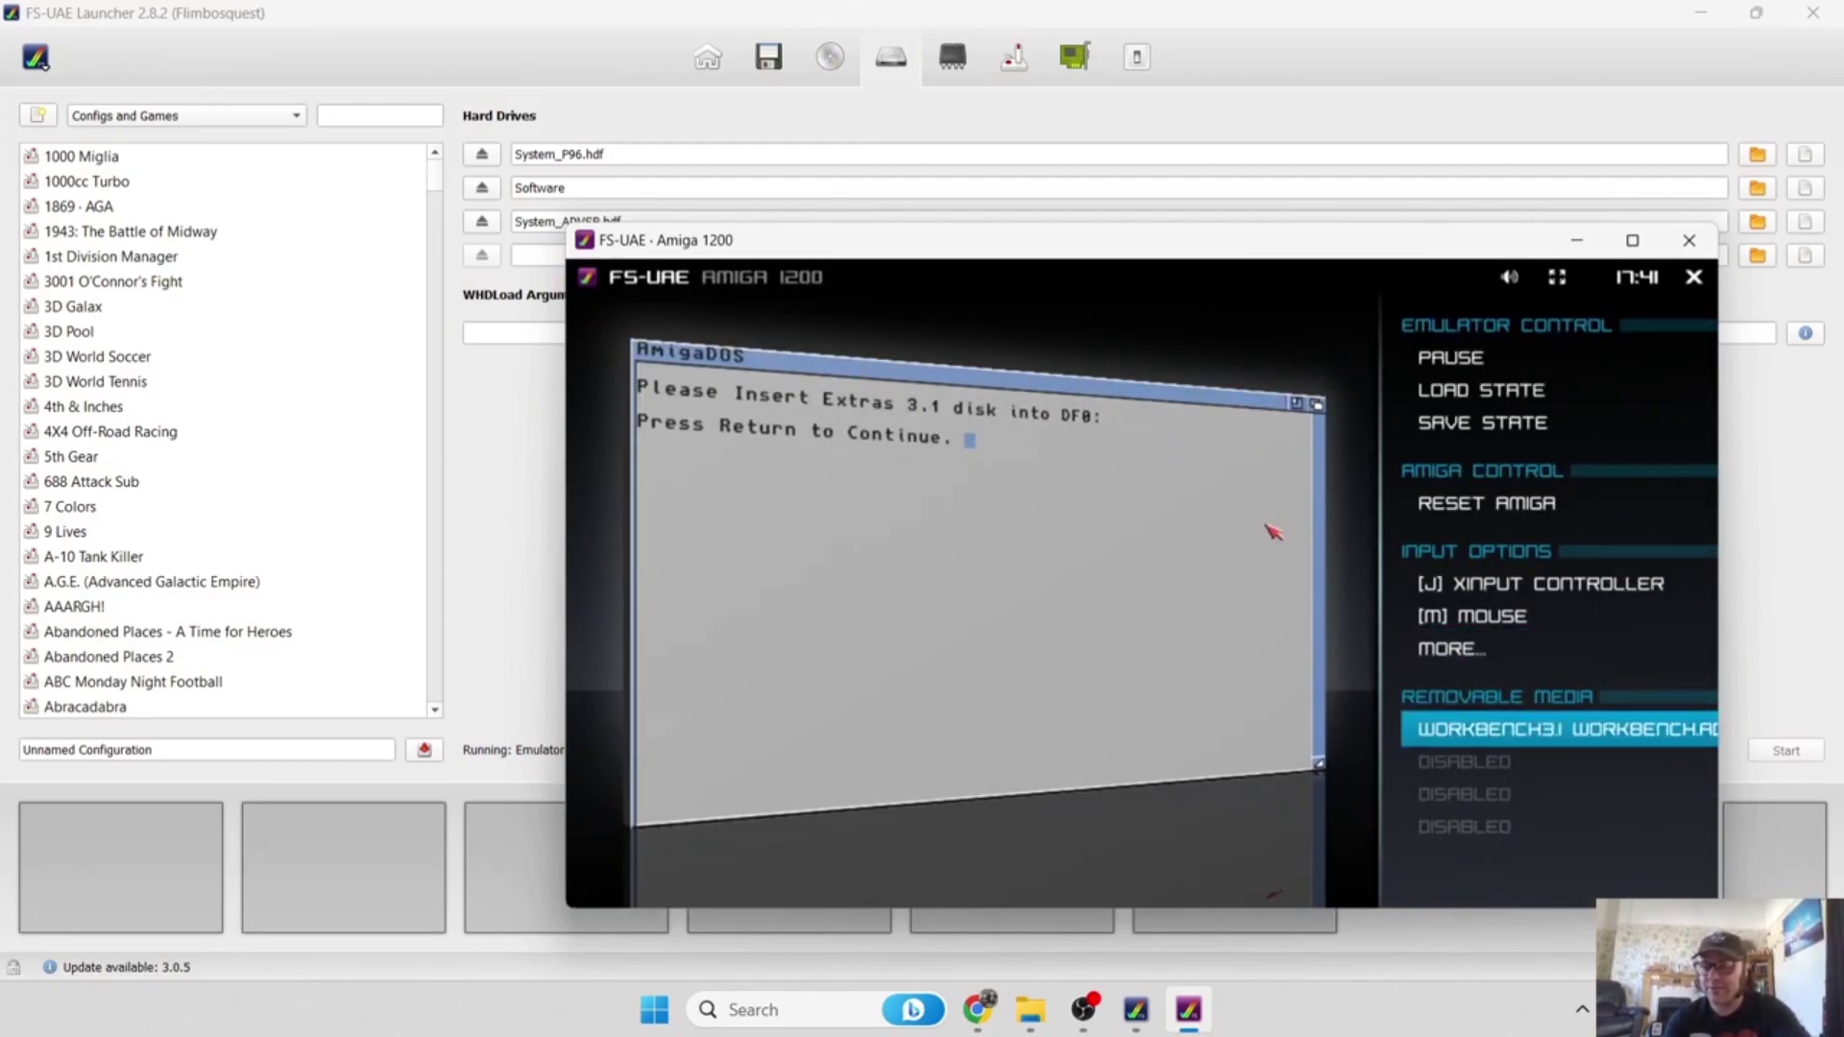
key(Return)
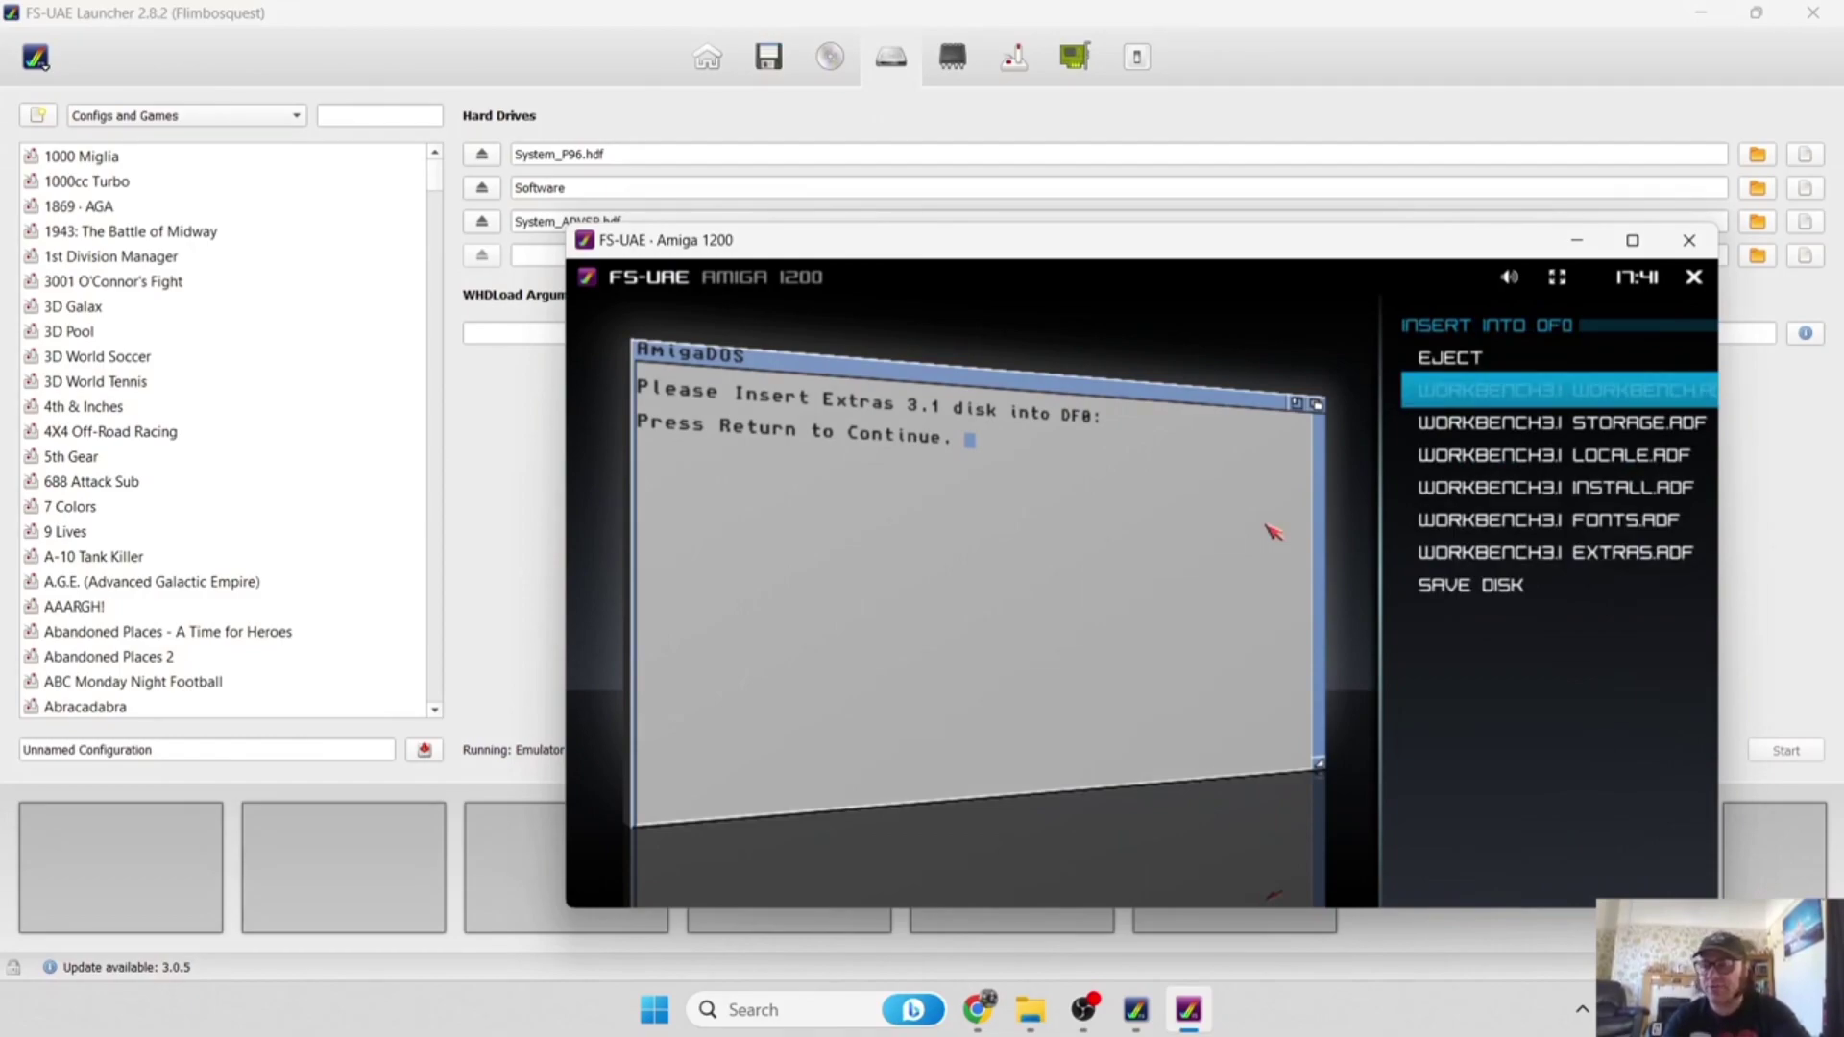
key(Down)
key(Down)
key(Down)
key(Down)
key(Down)
key(Down)
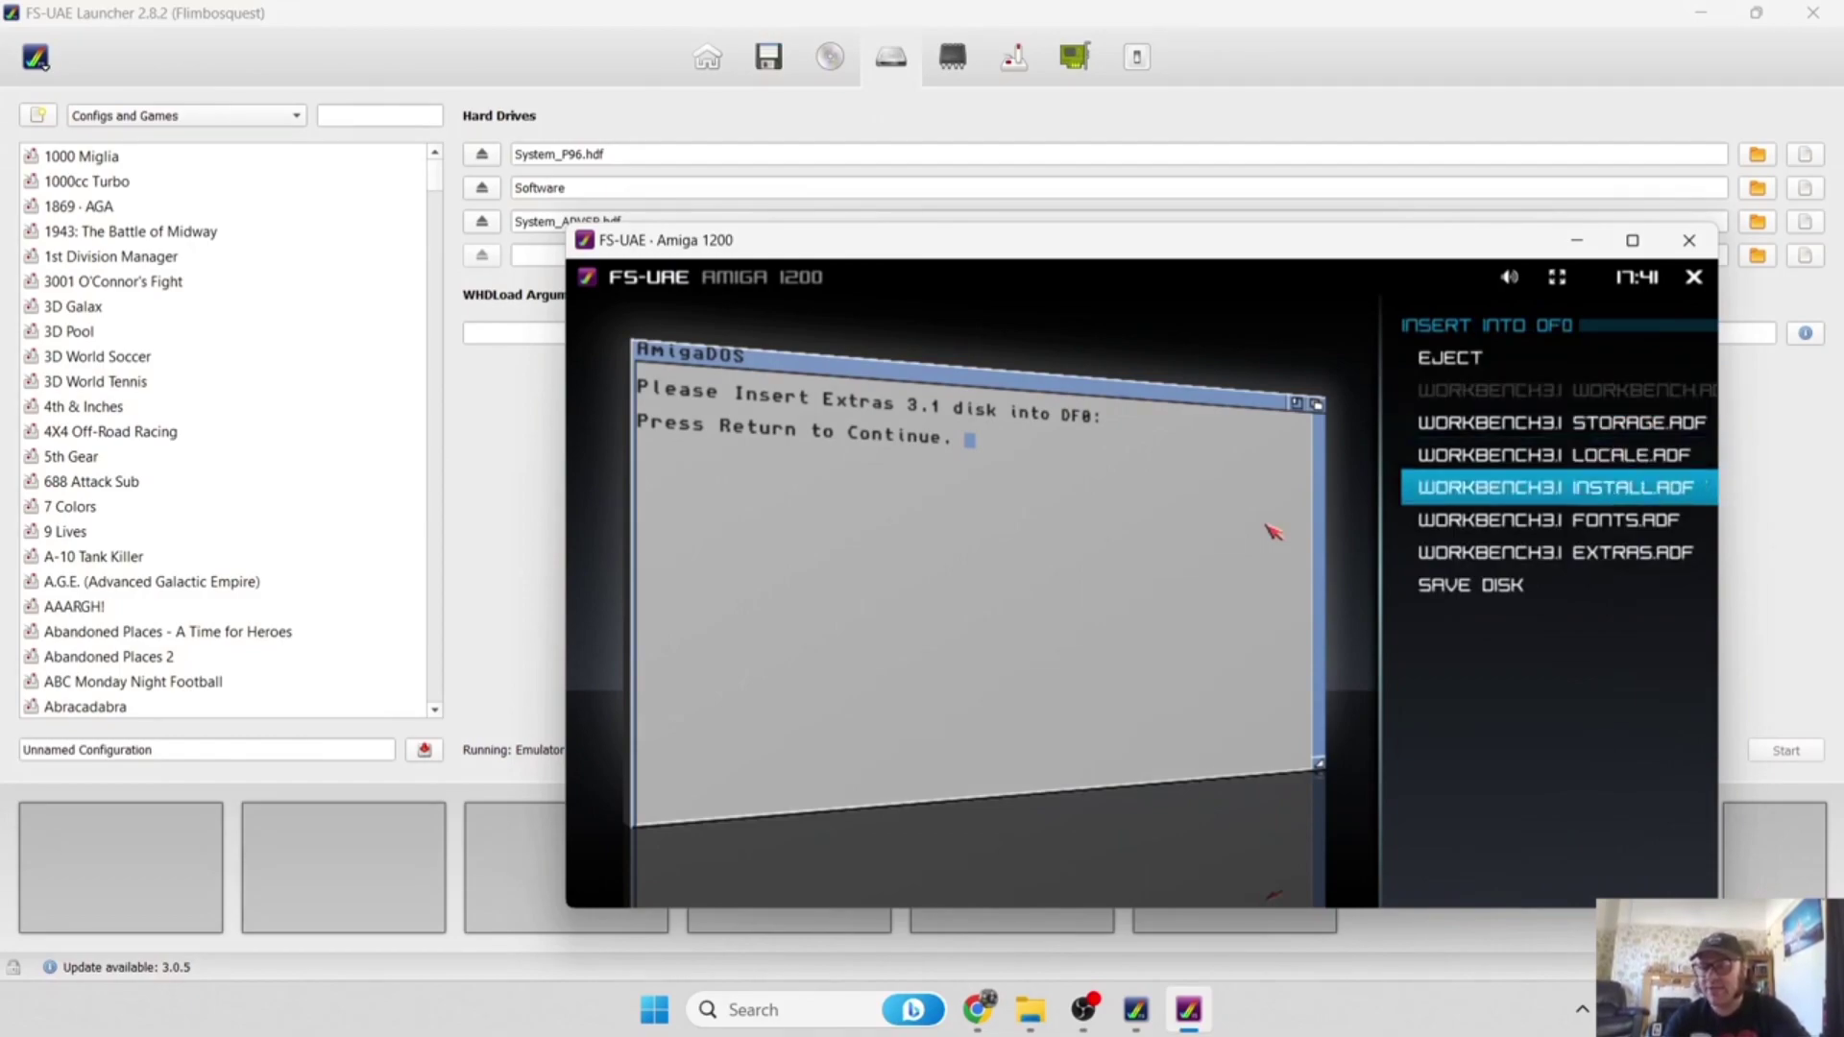
key(Up)
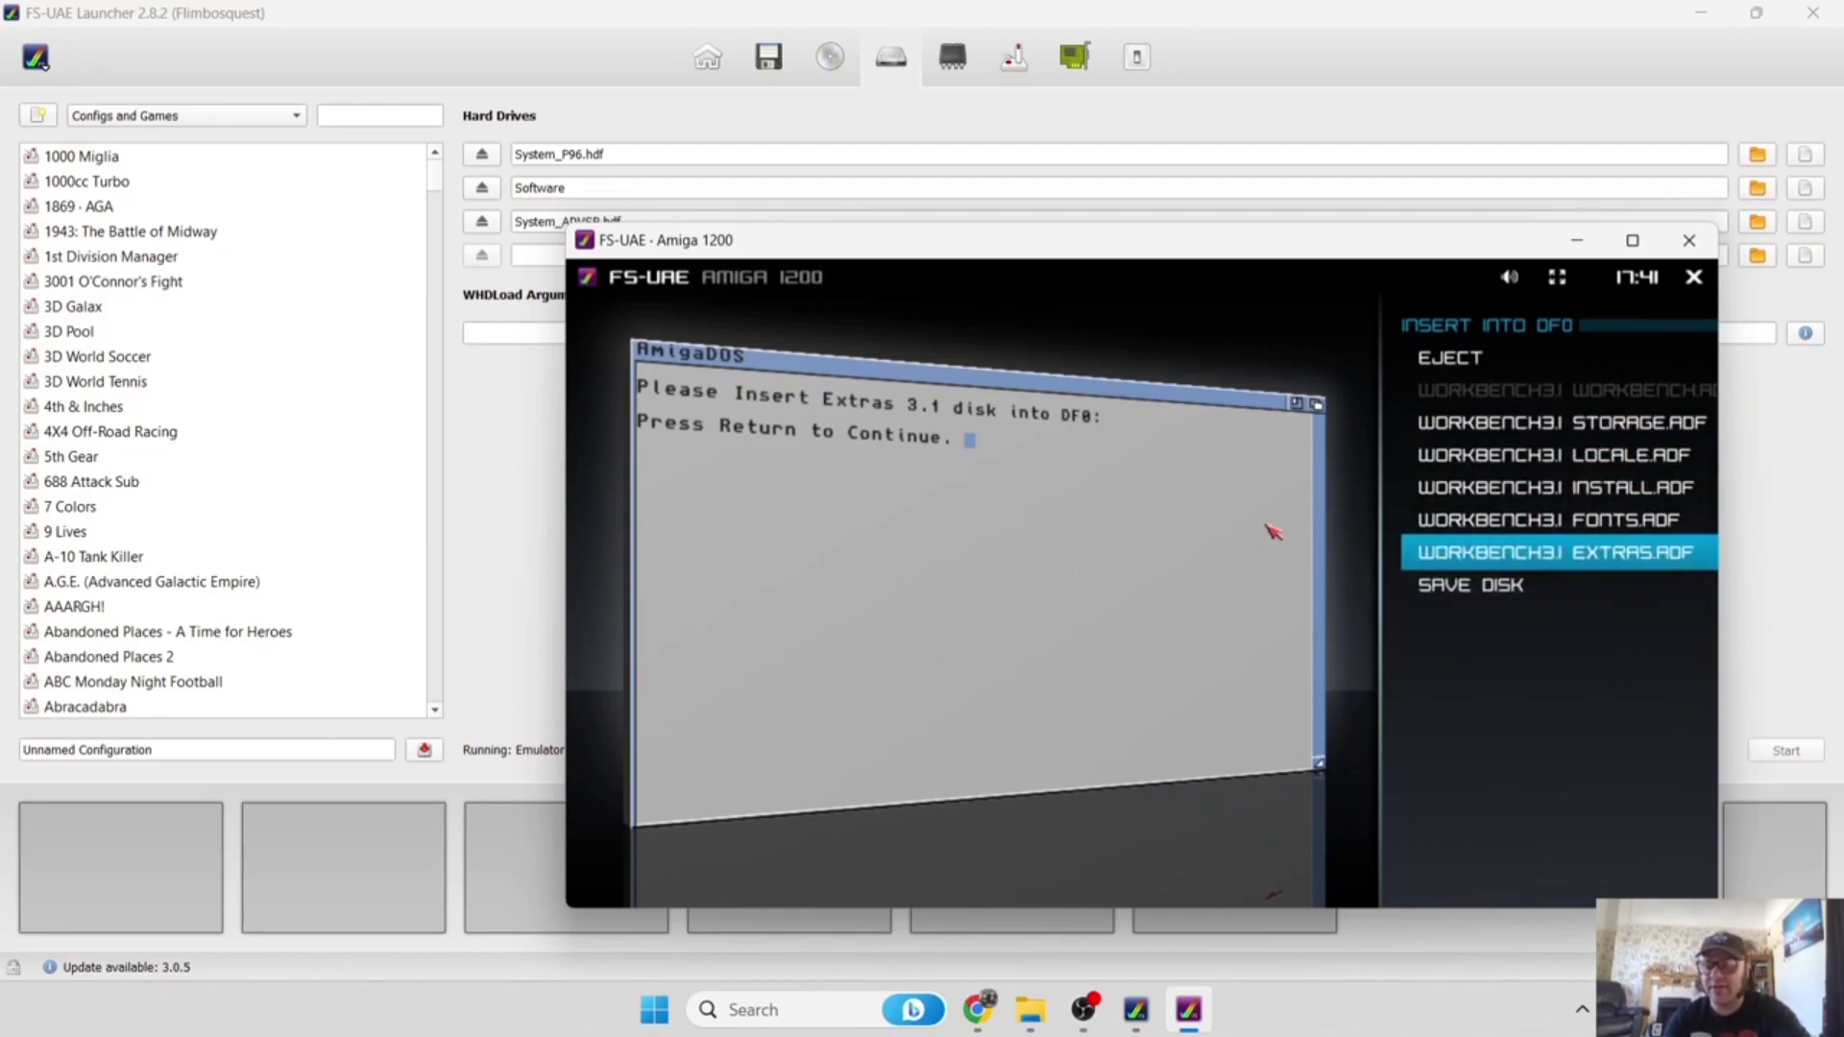
key(Return)
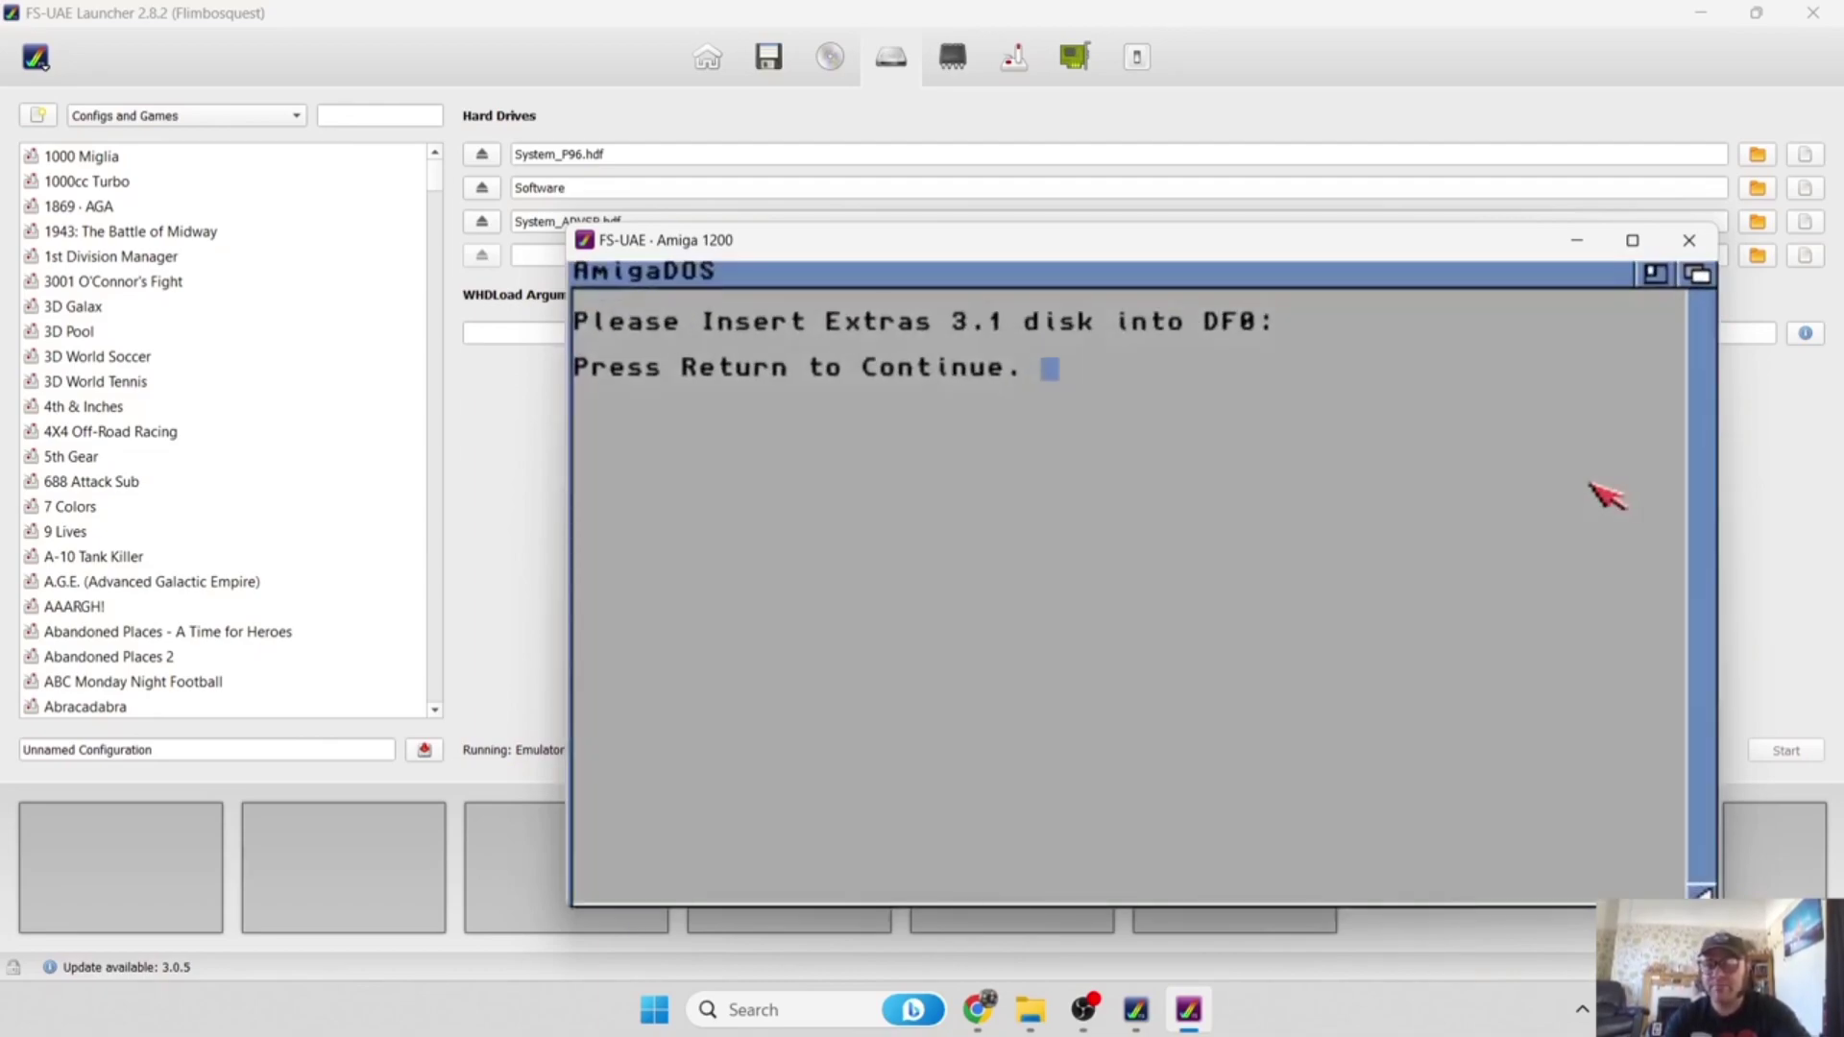
key(Return)
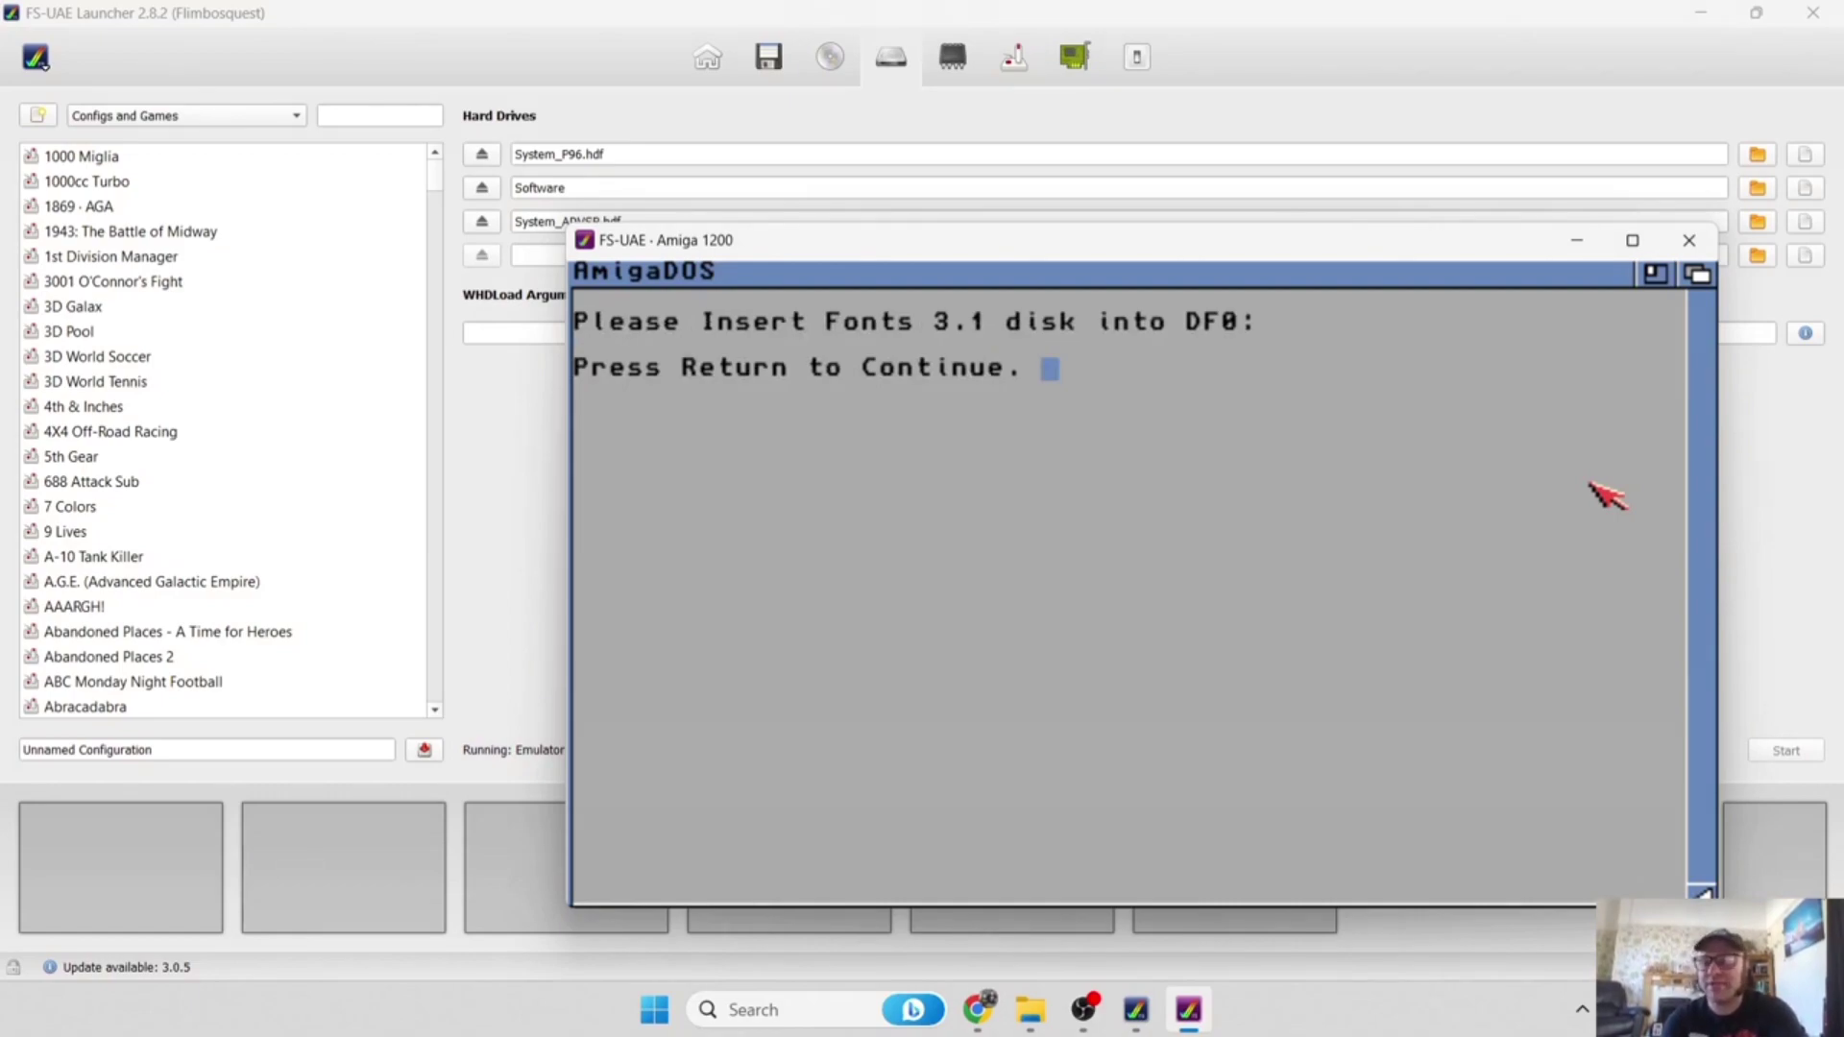
Insert Workbench3.1 Fonts.adf into DF0, continue the installation and retry reading the disk.
key(F12)
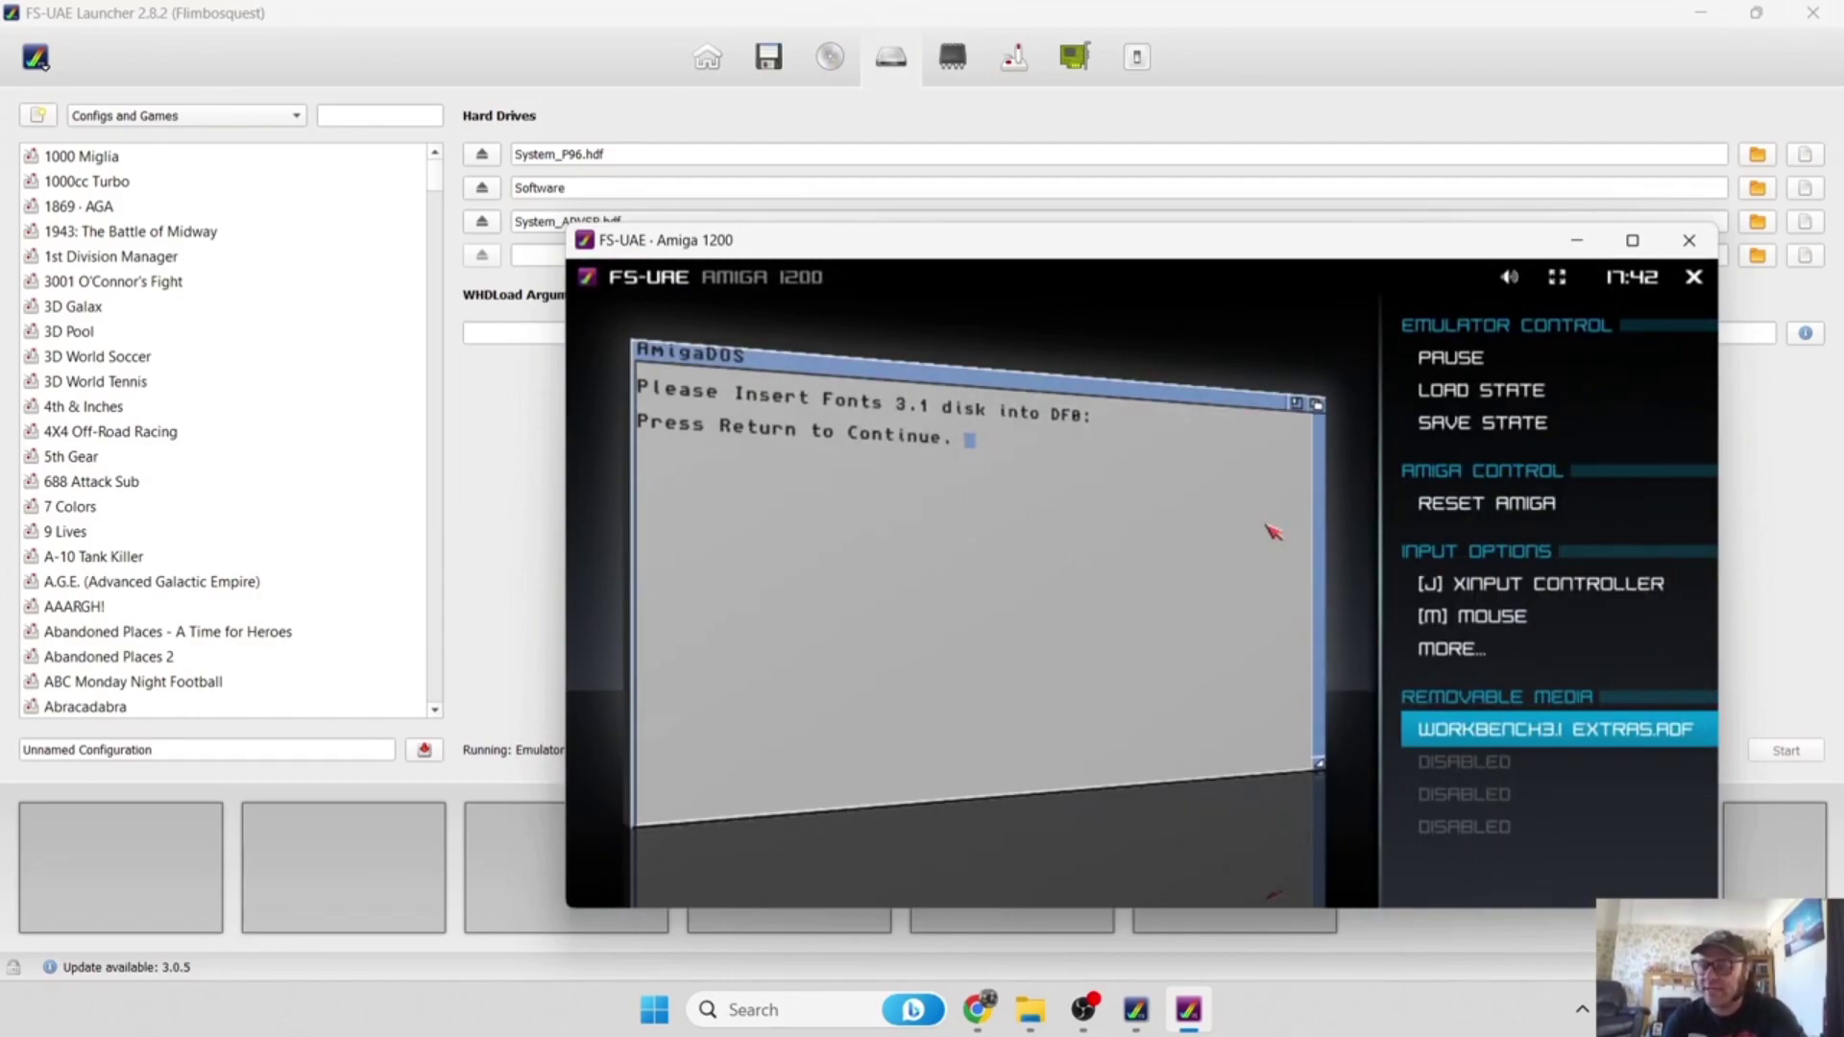
key(Return)
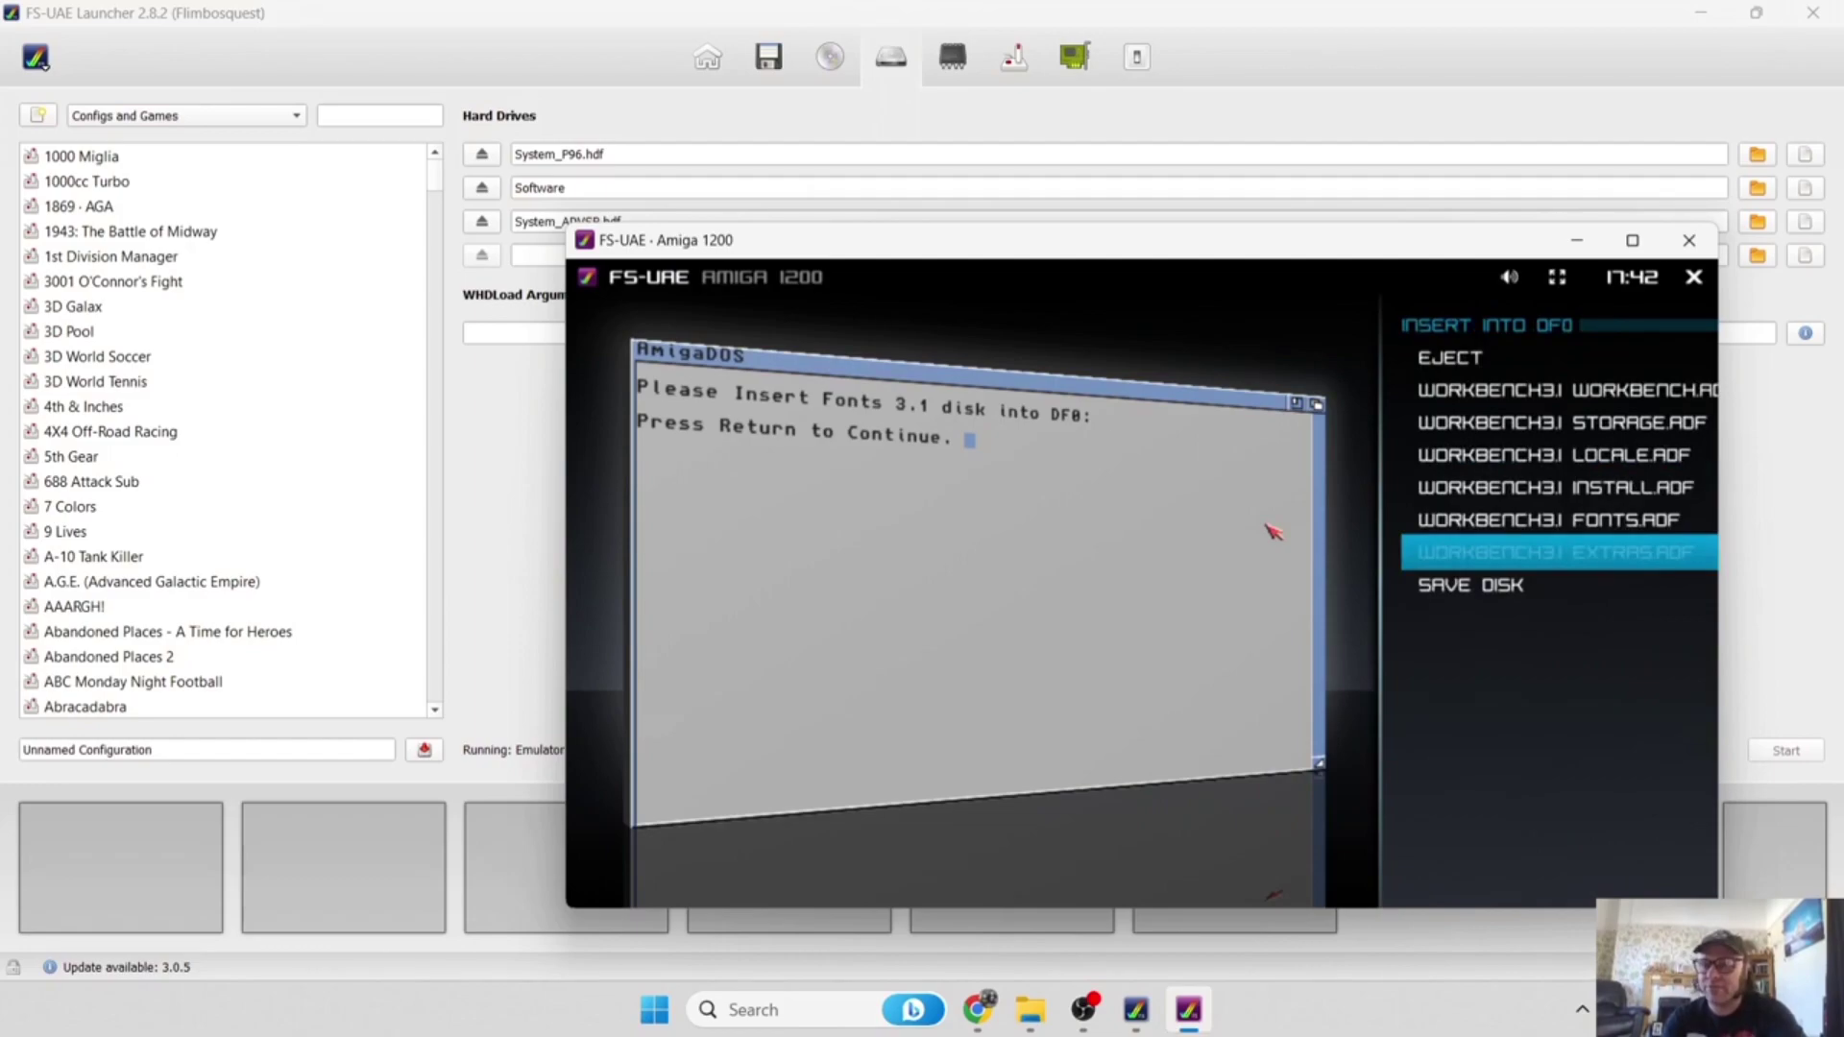
key(Up)
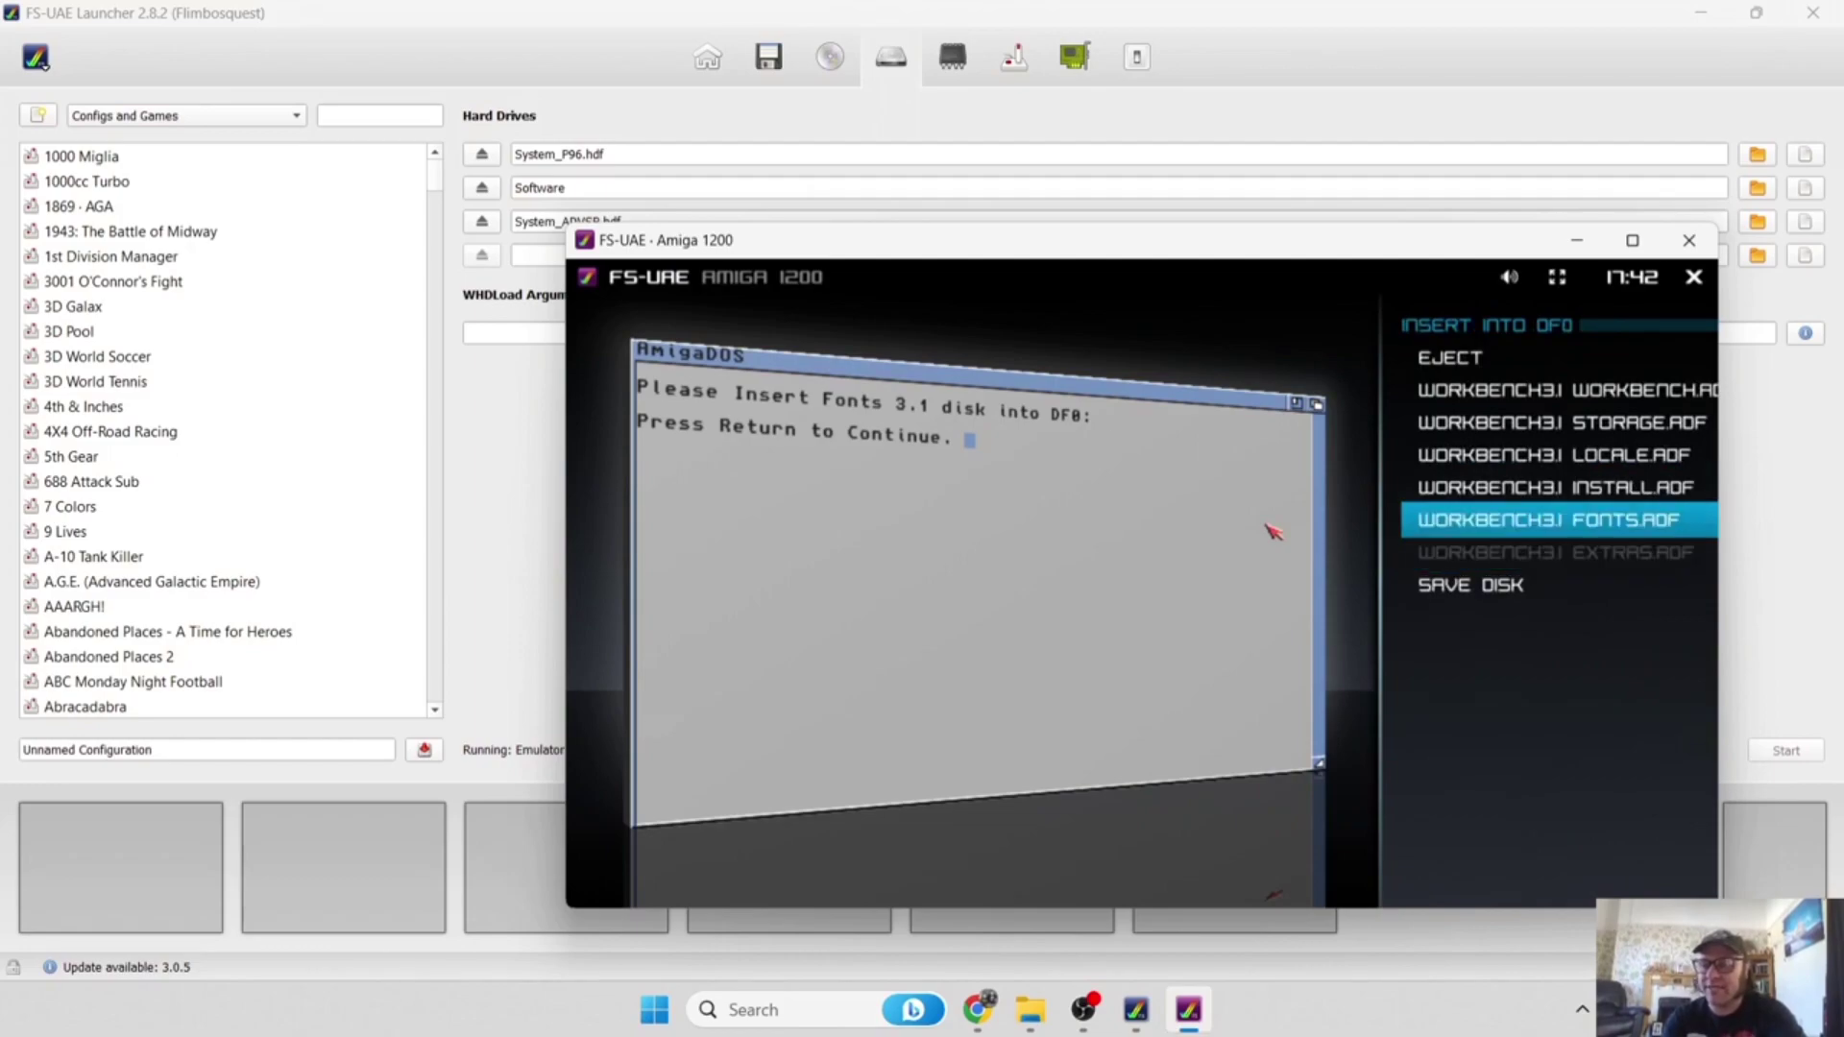
key(Return)
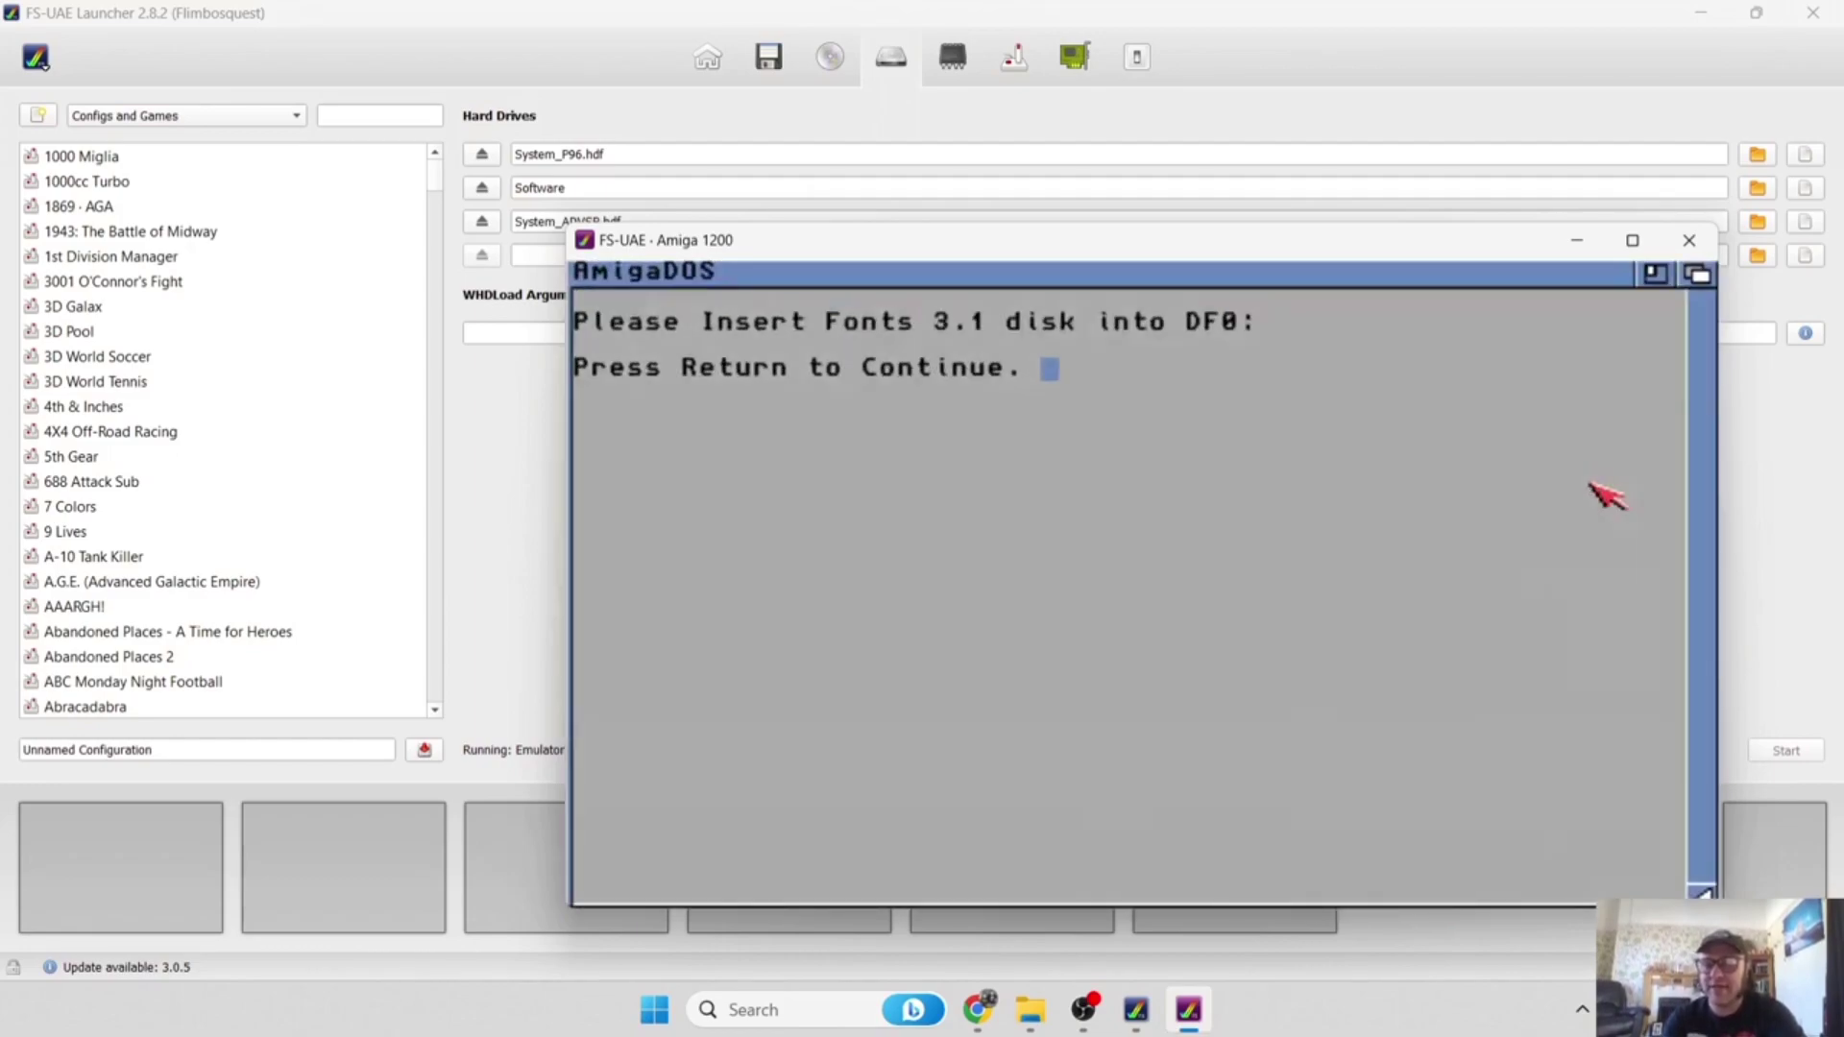
key(Return)
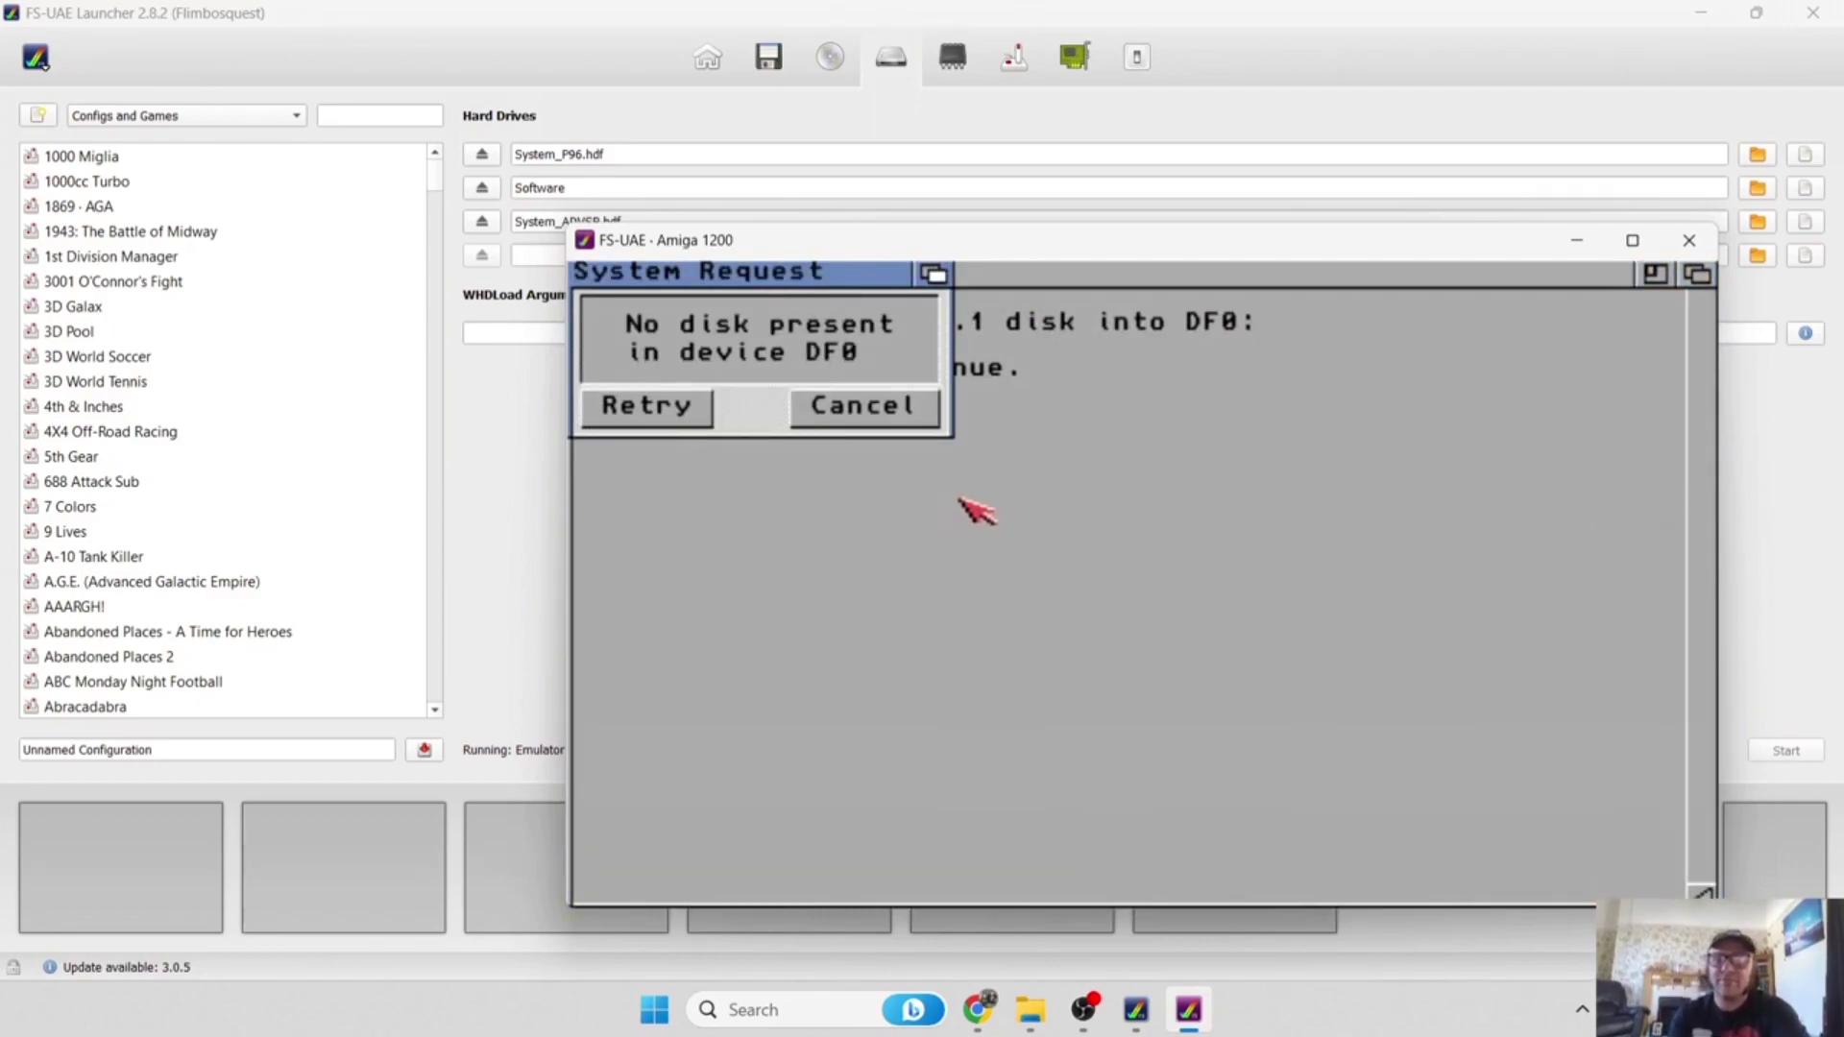
click(672, 411)
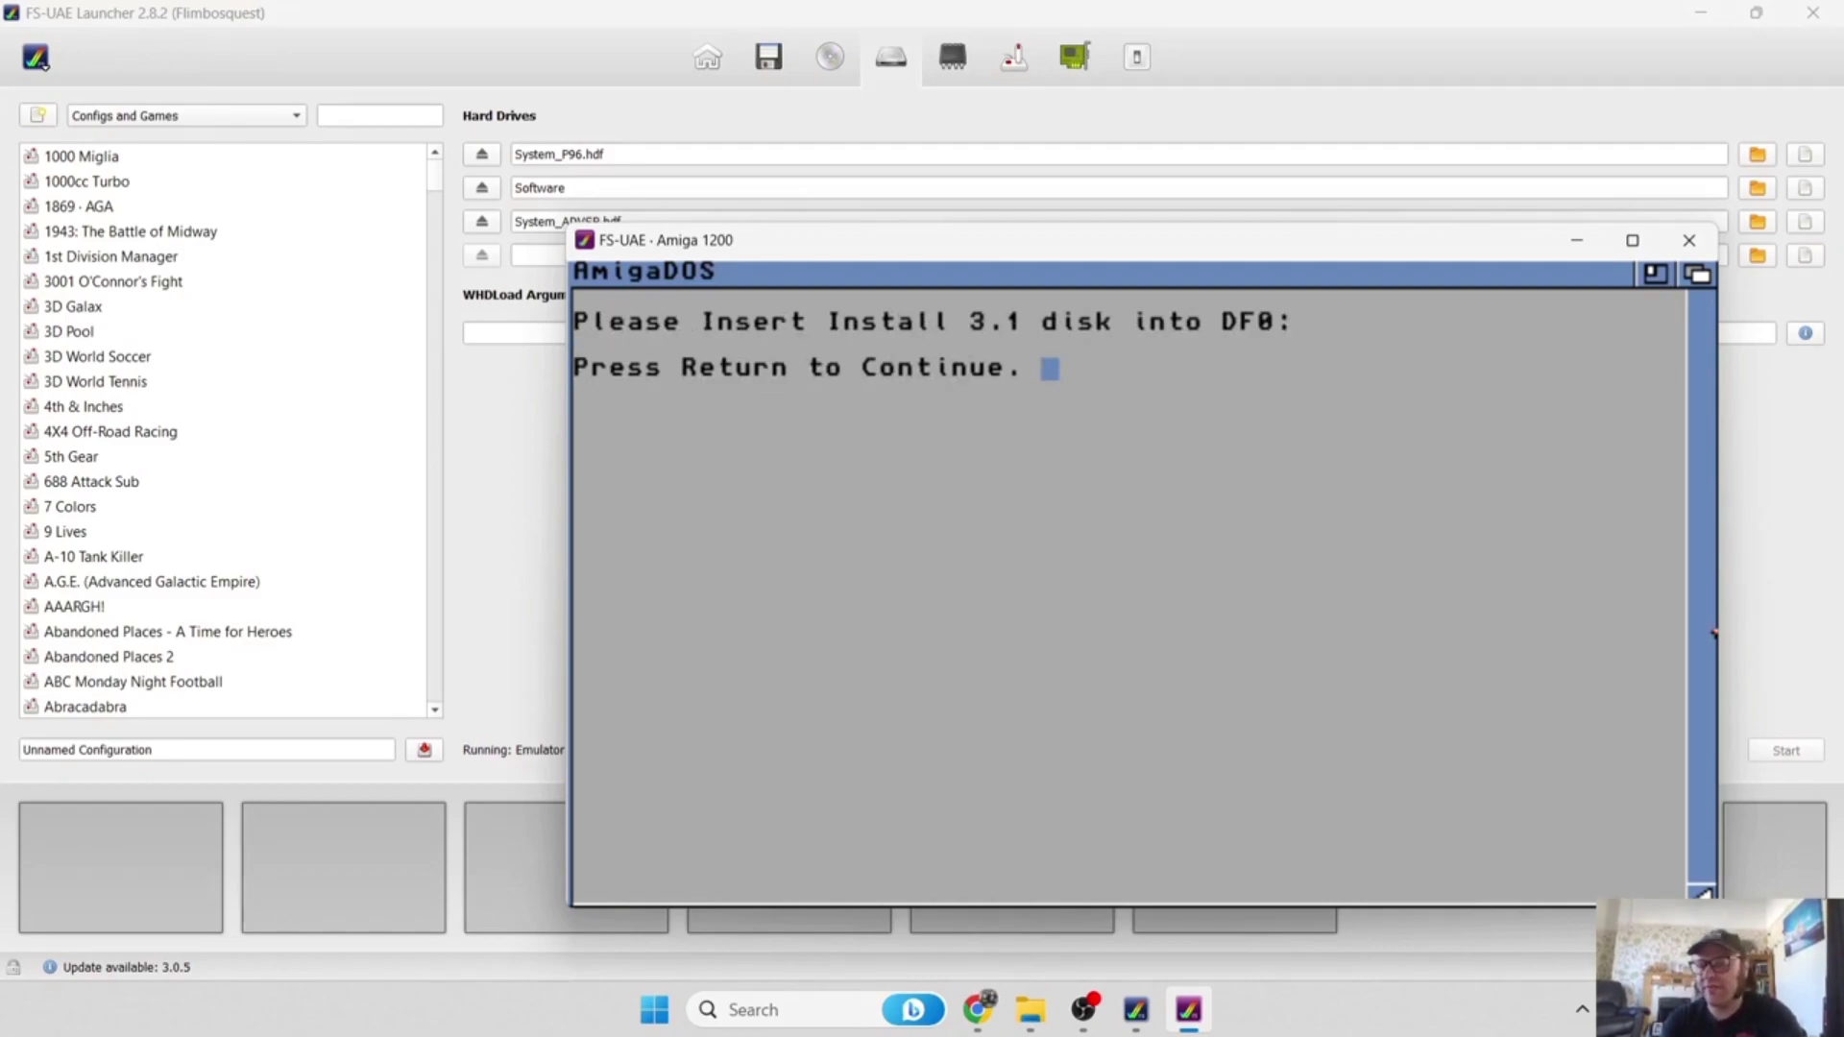
Swap the disk in DF0 for Workbench3.1 Install.adf and continue the installation.
key(F12)
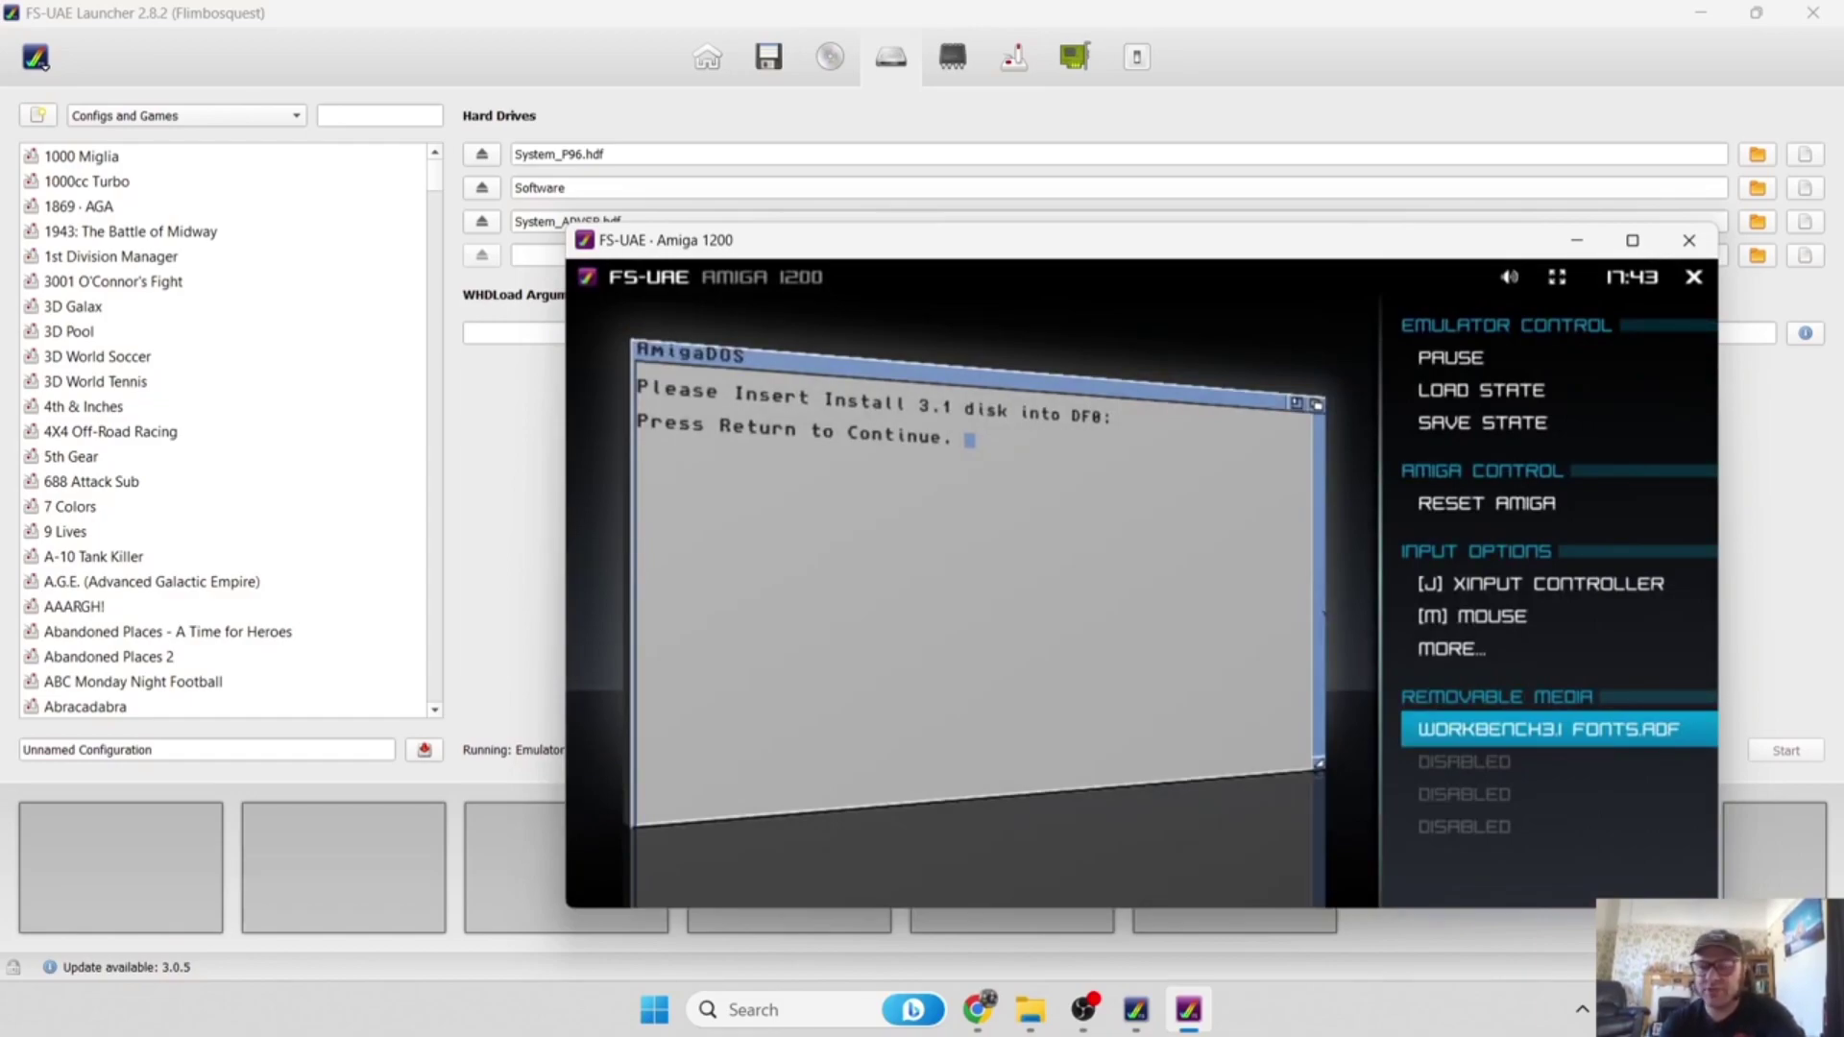
key(Return)
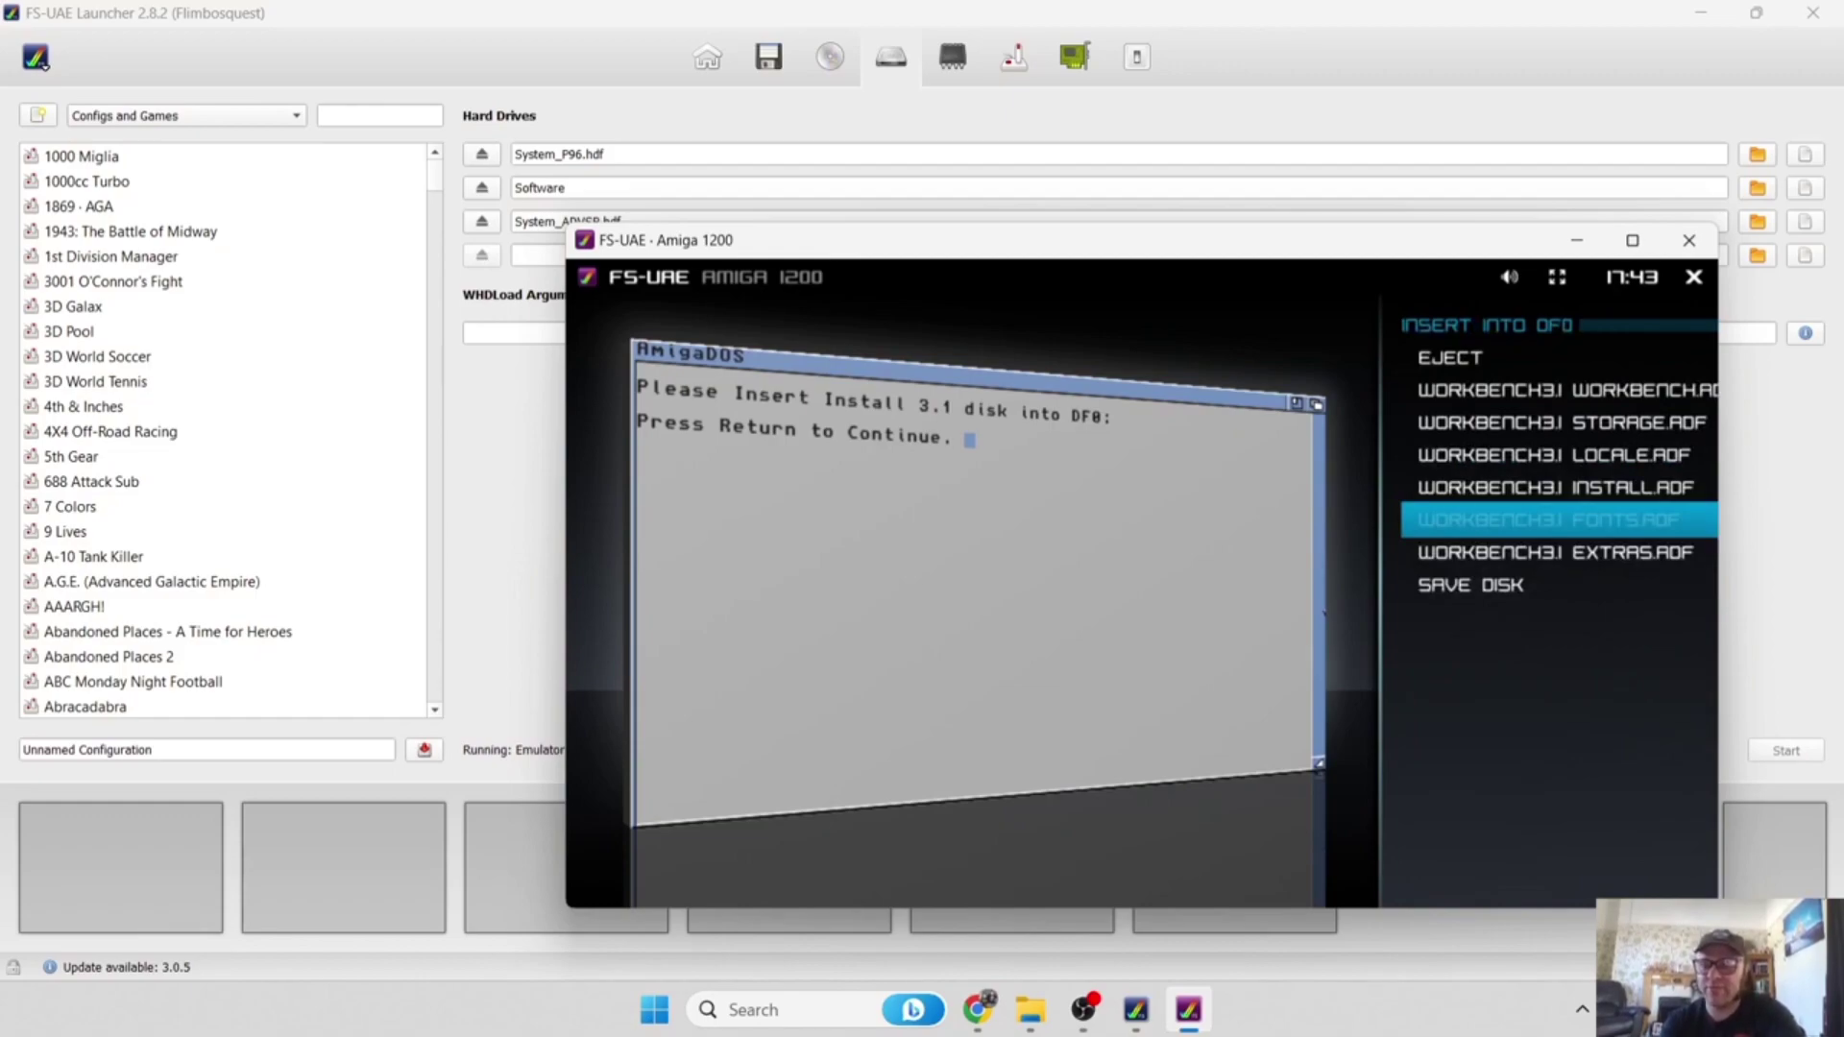
key(Up)
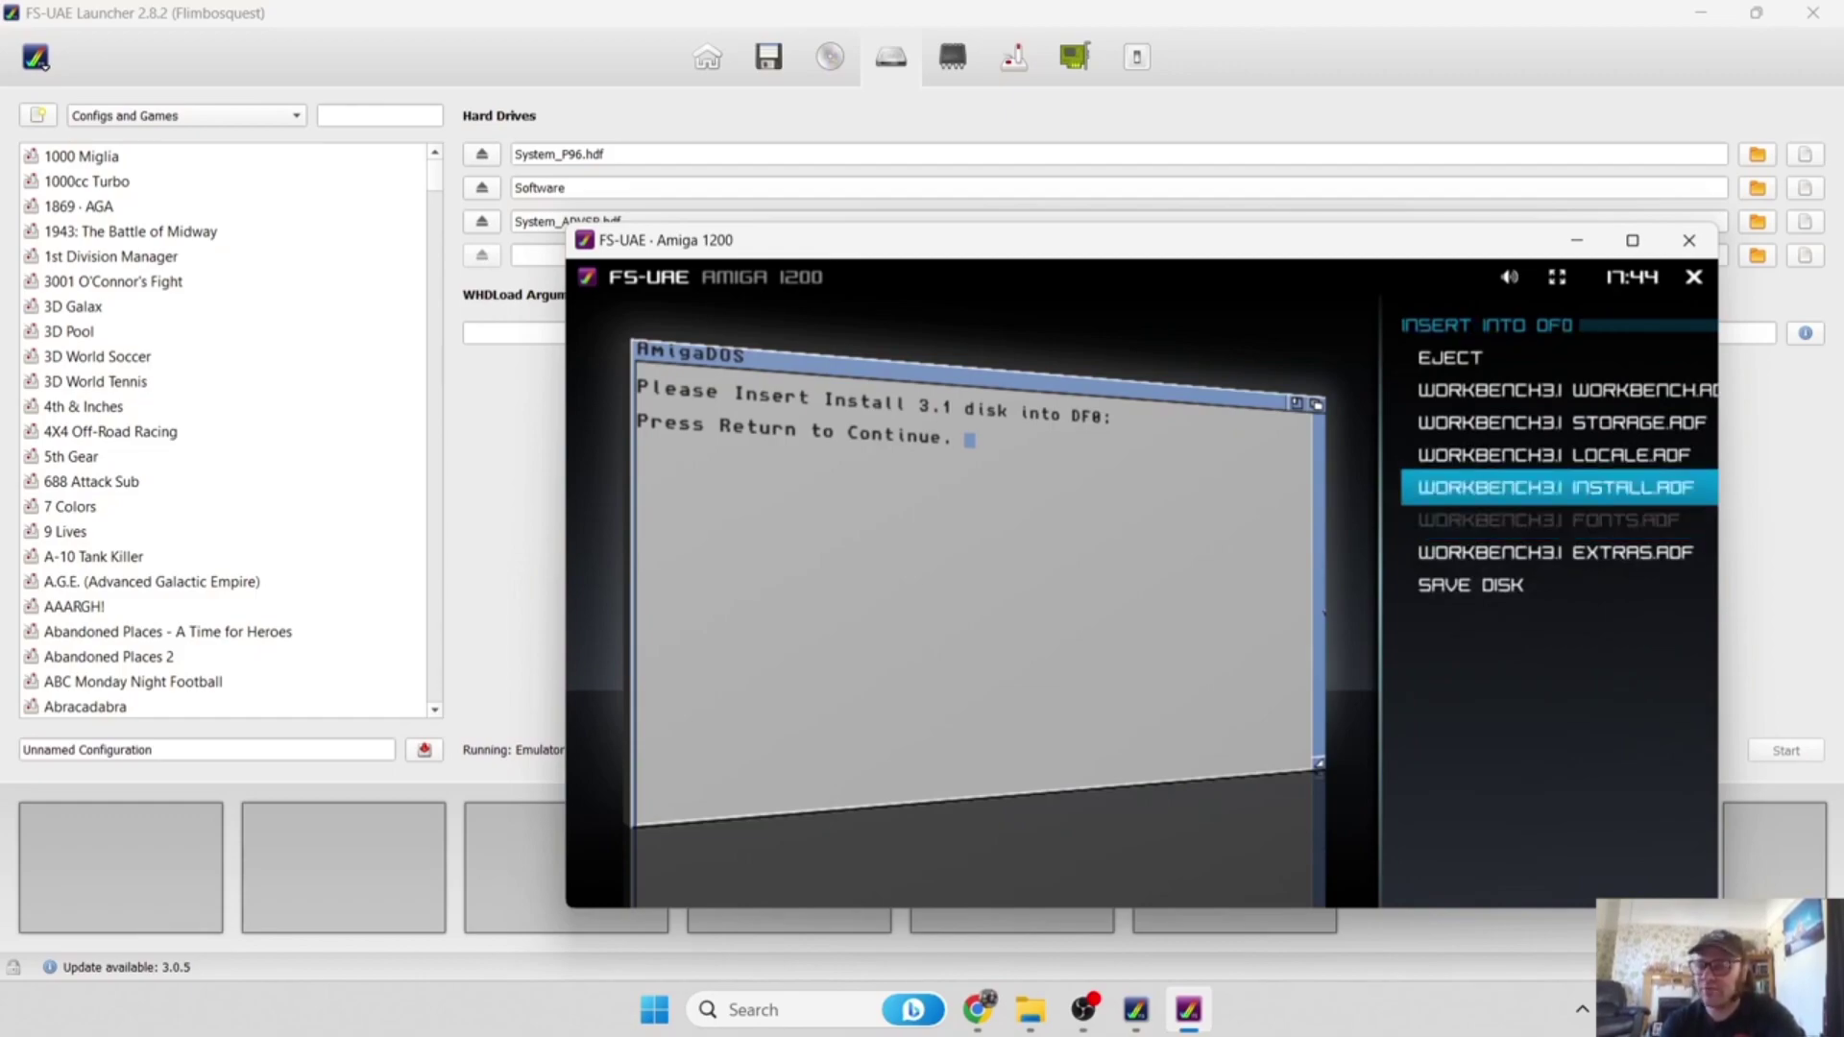
key(Return)
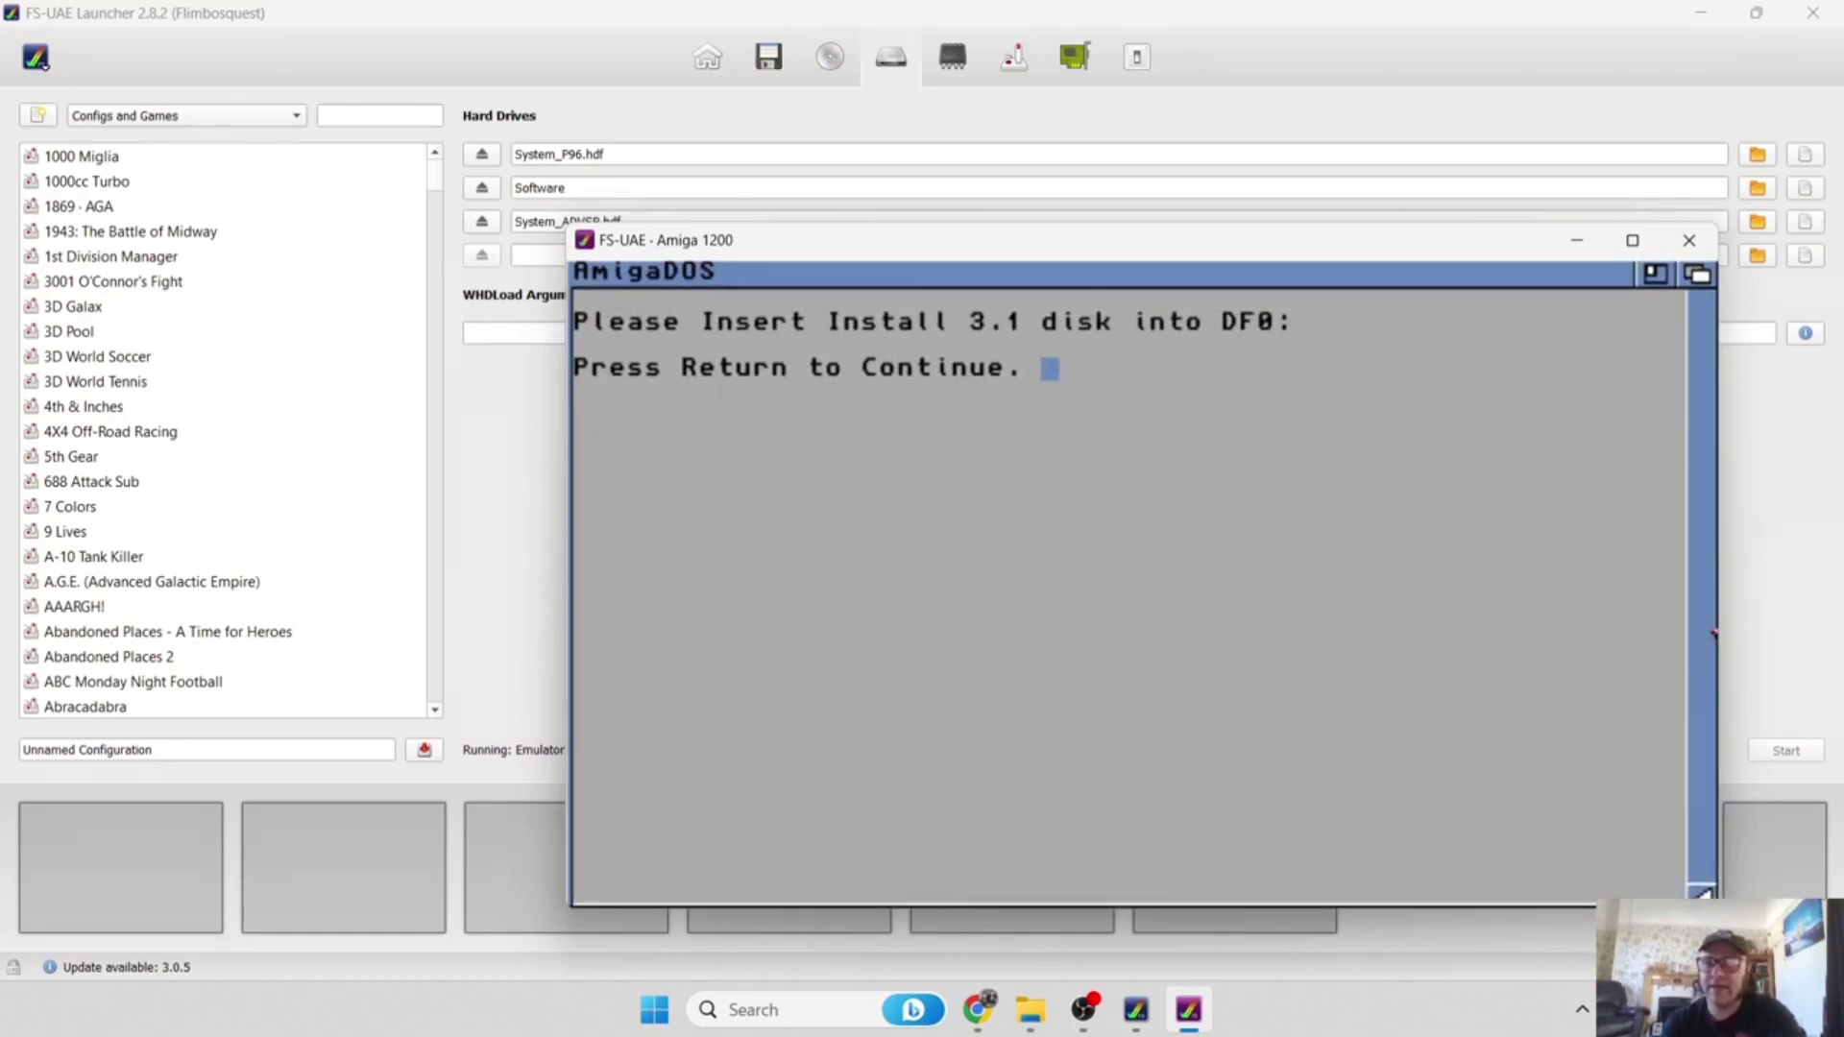
key(Return)
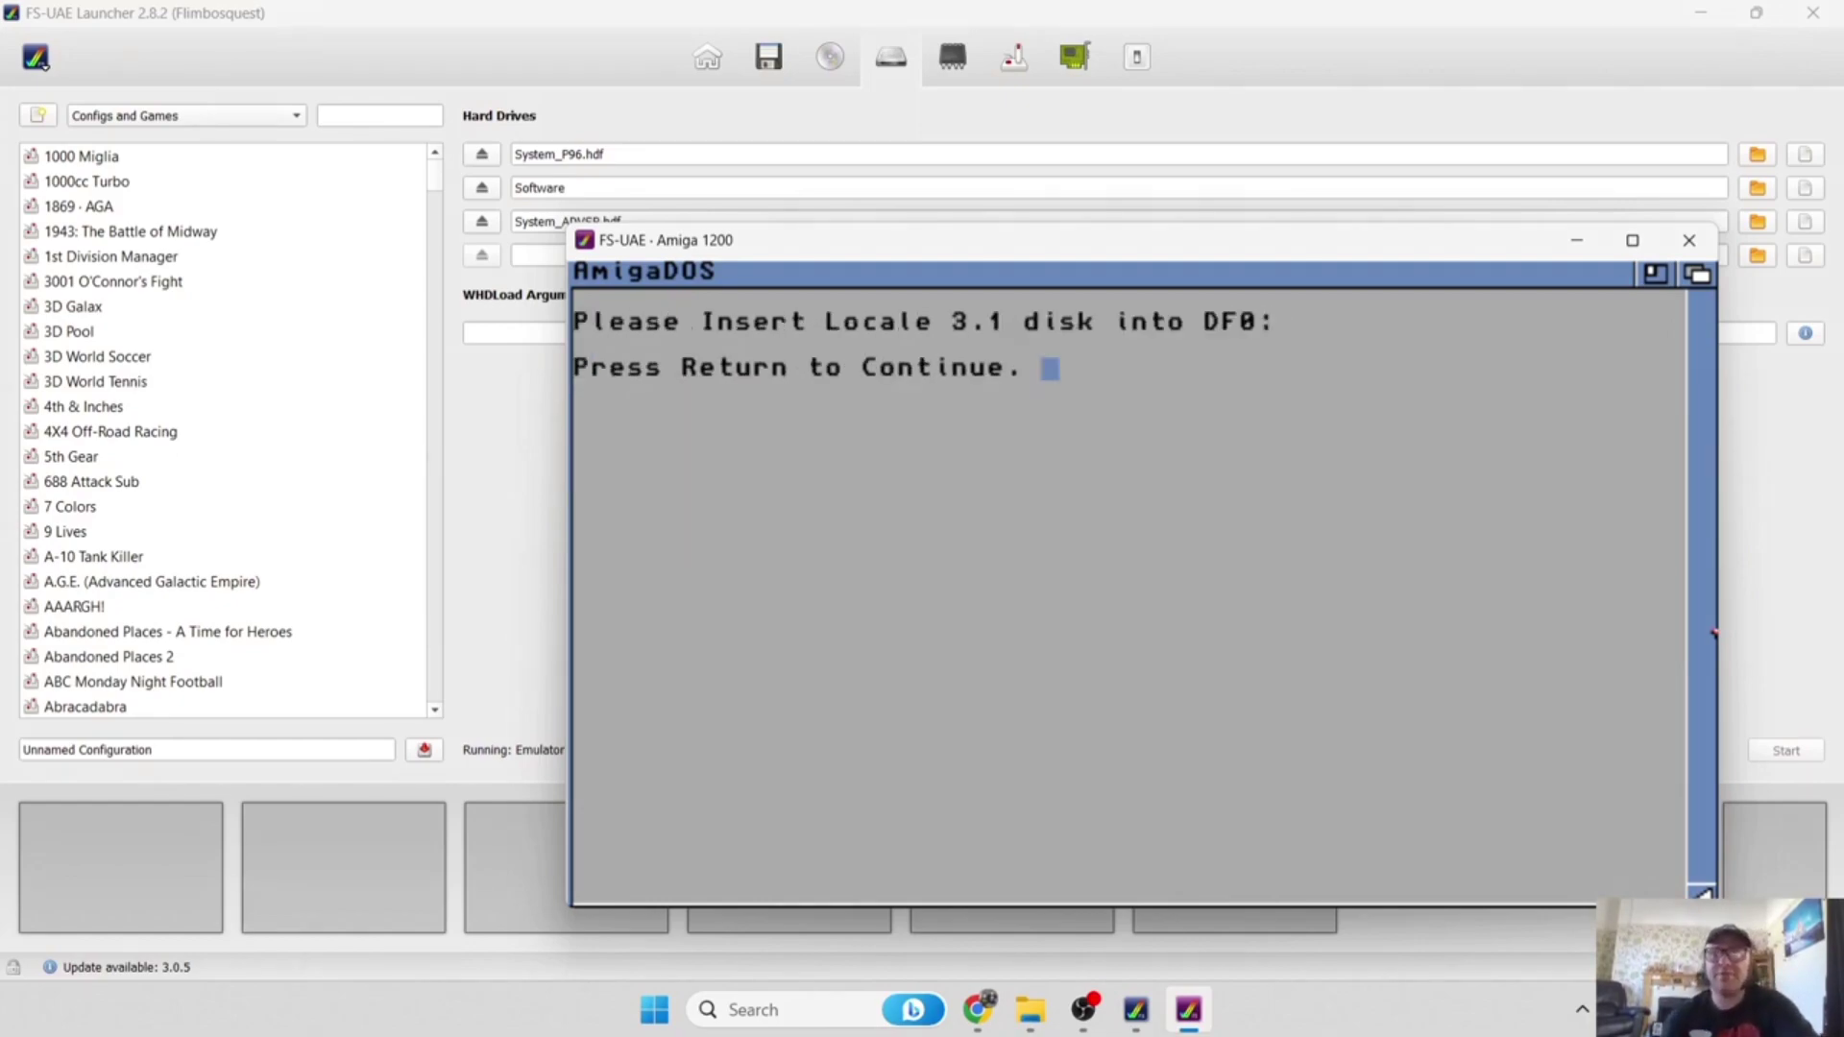
Load Workbench3.1 Locale.adf into floppy drive DF0 and continue the installer past its Locale disk request.
key(F12)
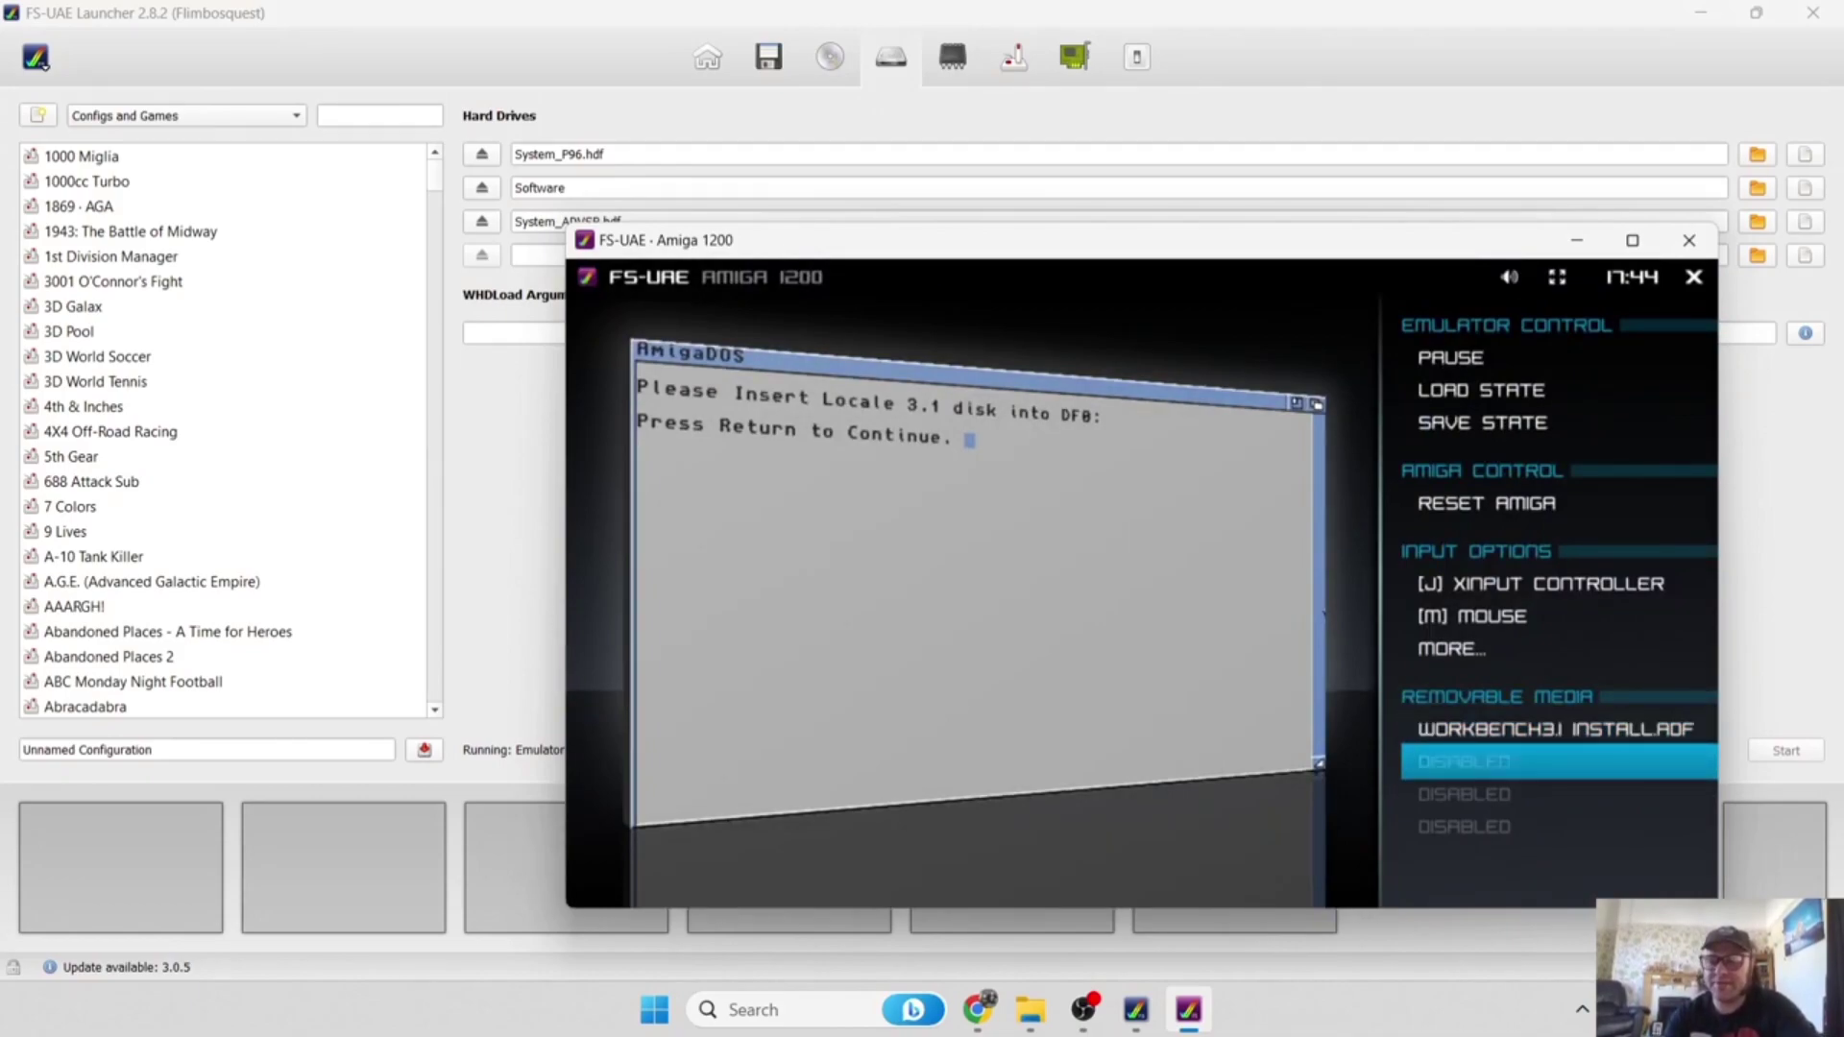
key(Return)
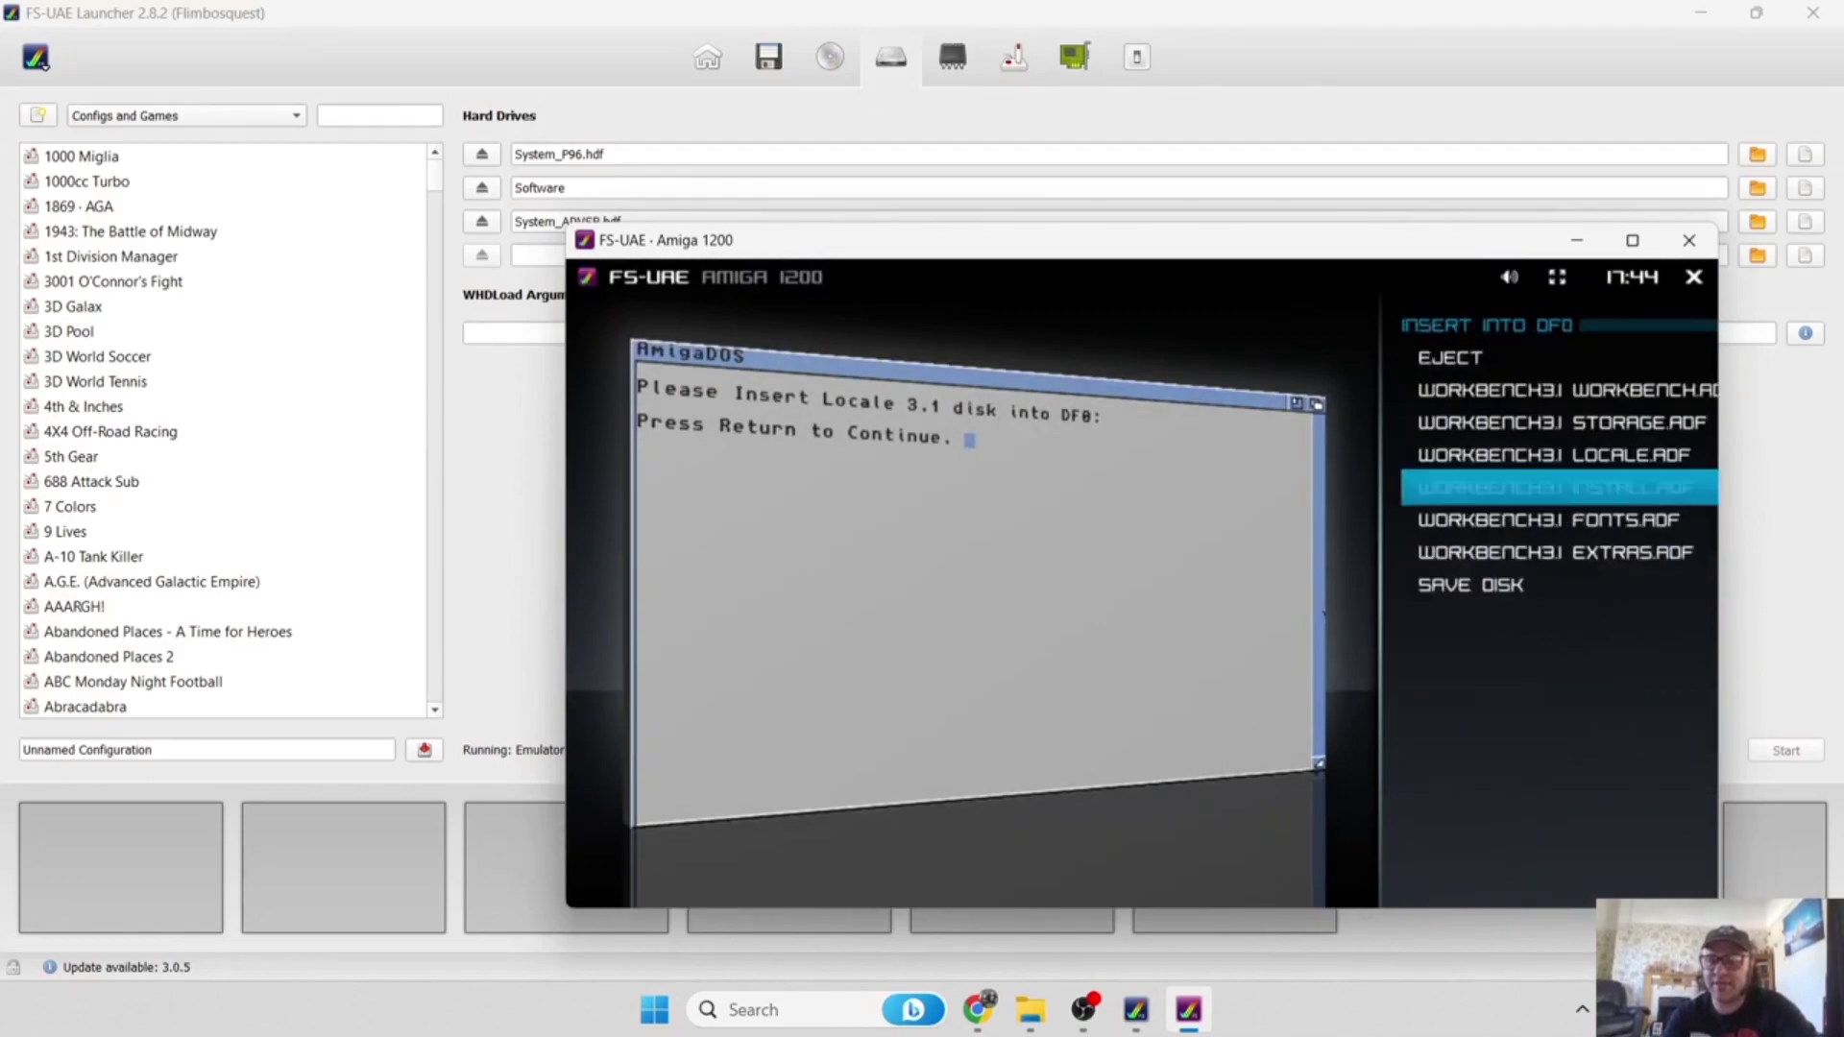
key(Up)
key(Return)
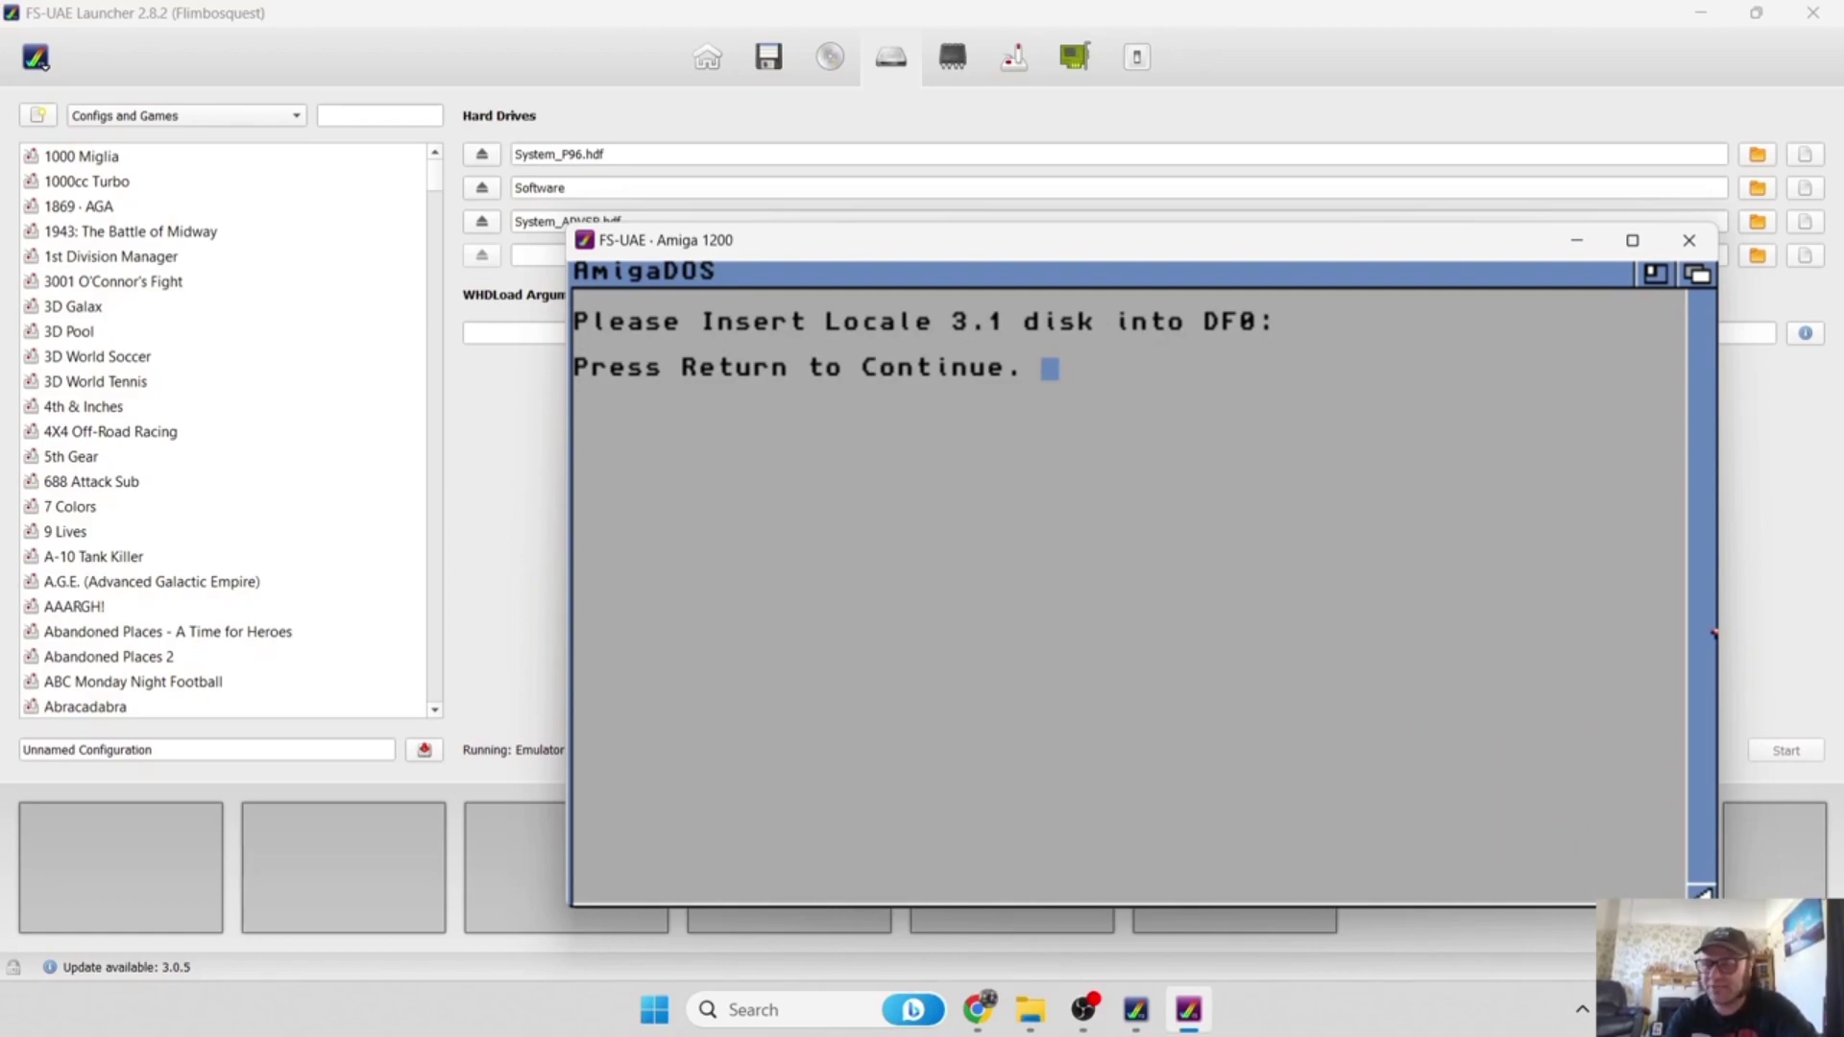
text(\)
key(Return)
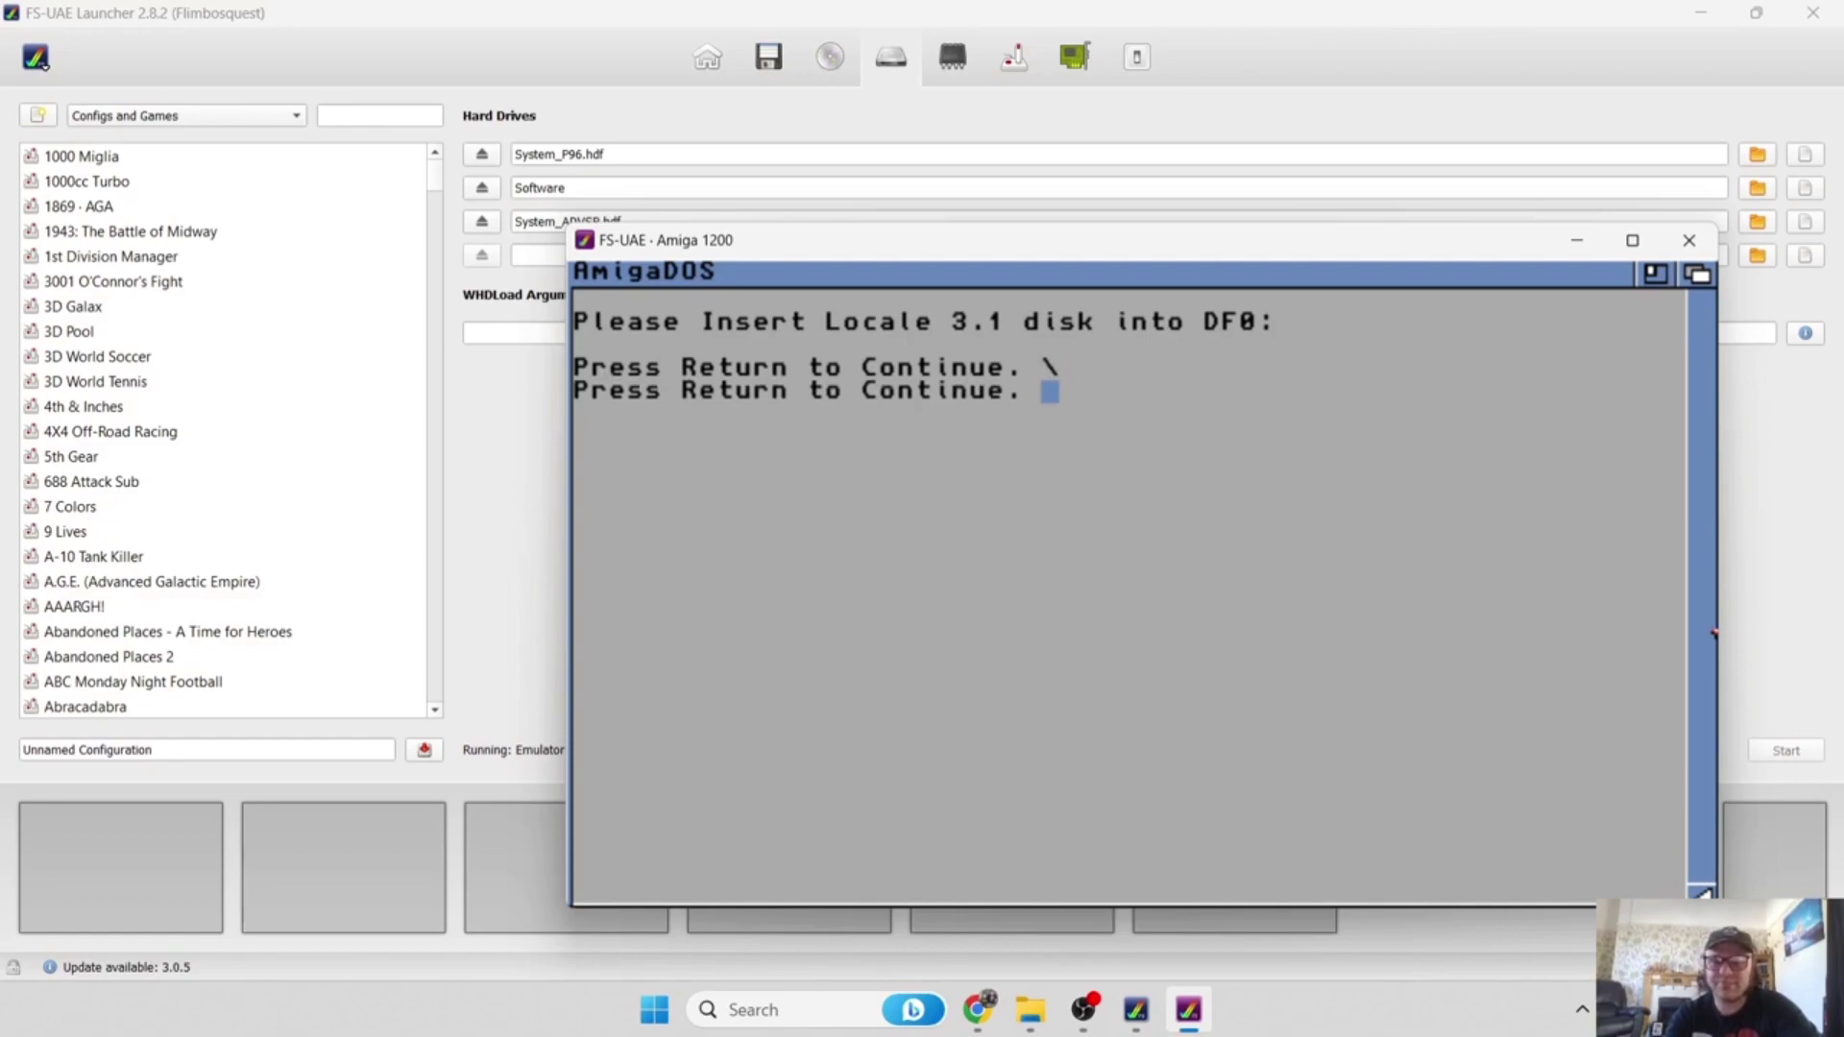
key(Return)
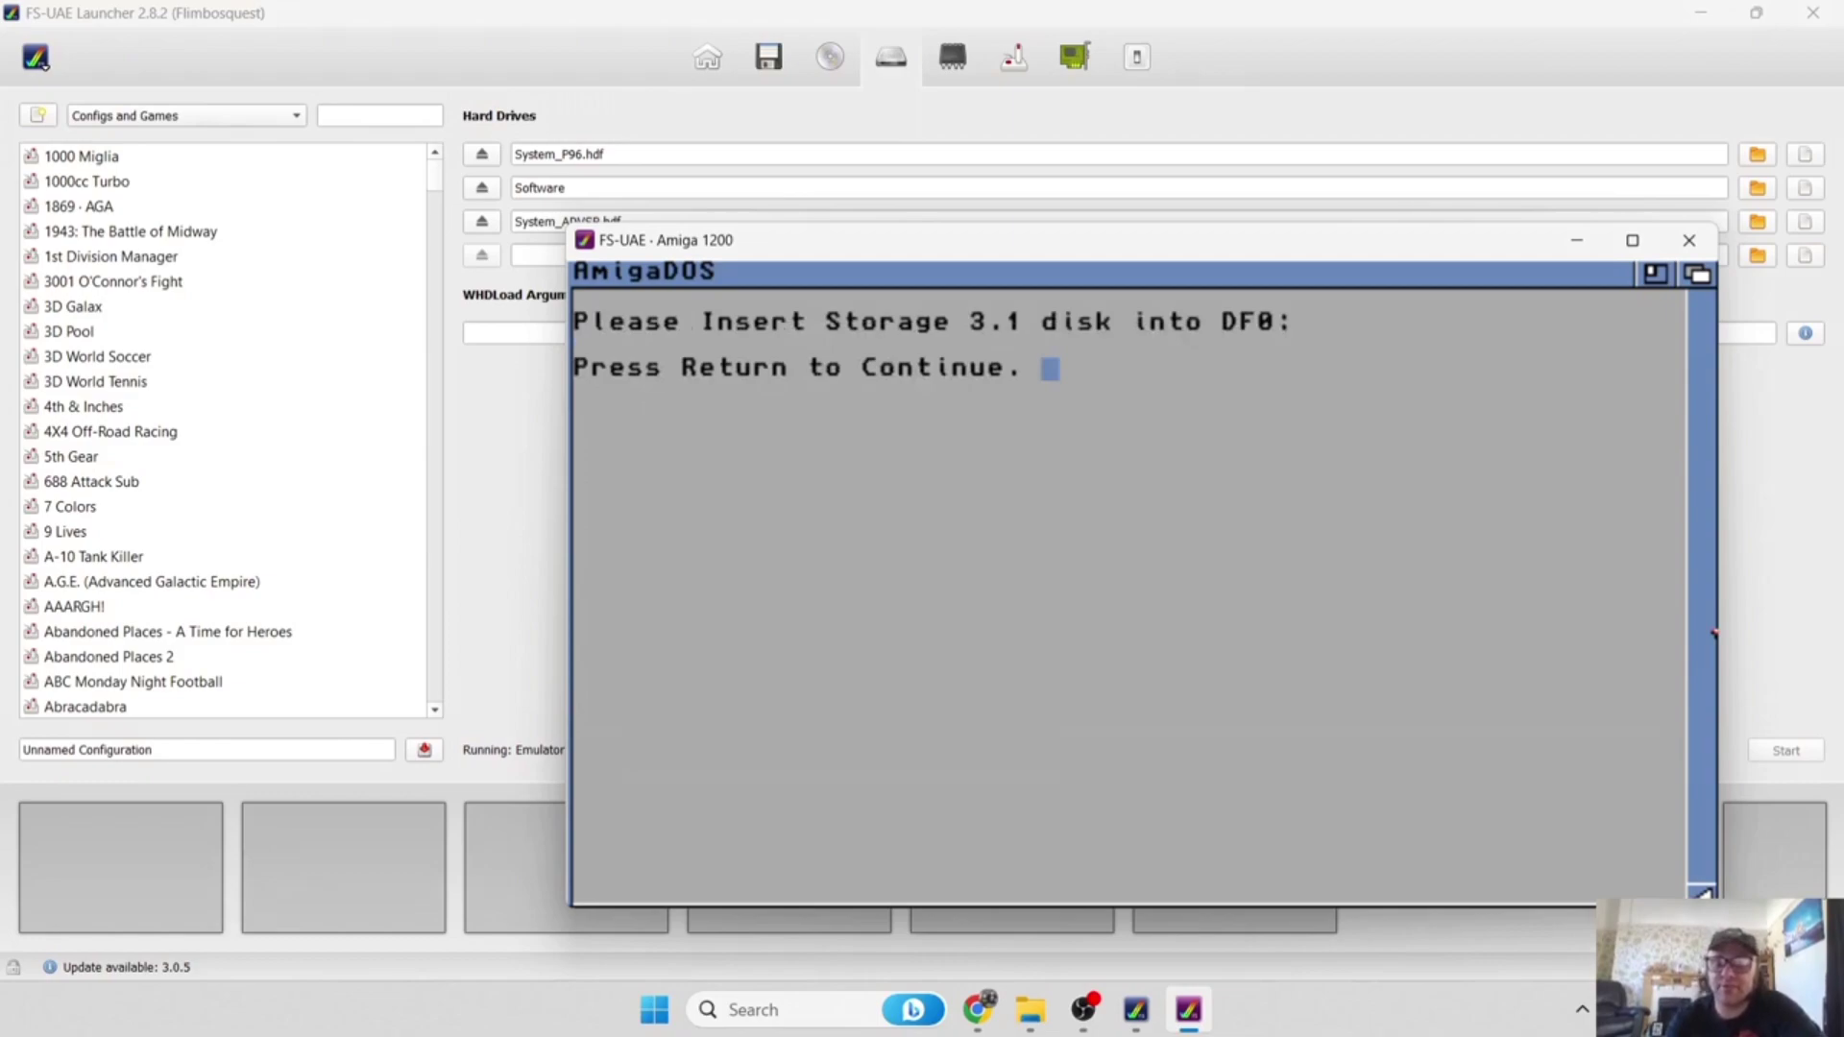
Replace the disk in DF0 with Workbench3.1 Storage.adf and continue to the installer's icon options.
key(F12)
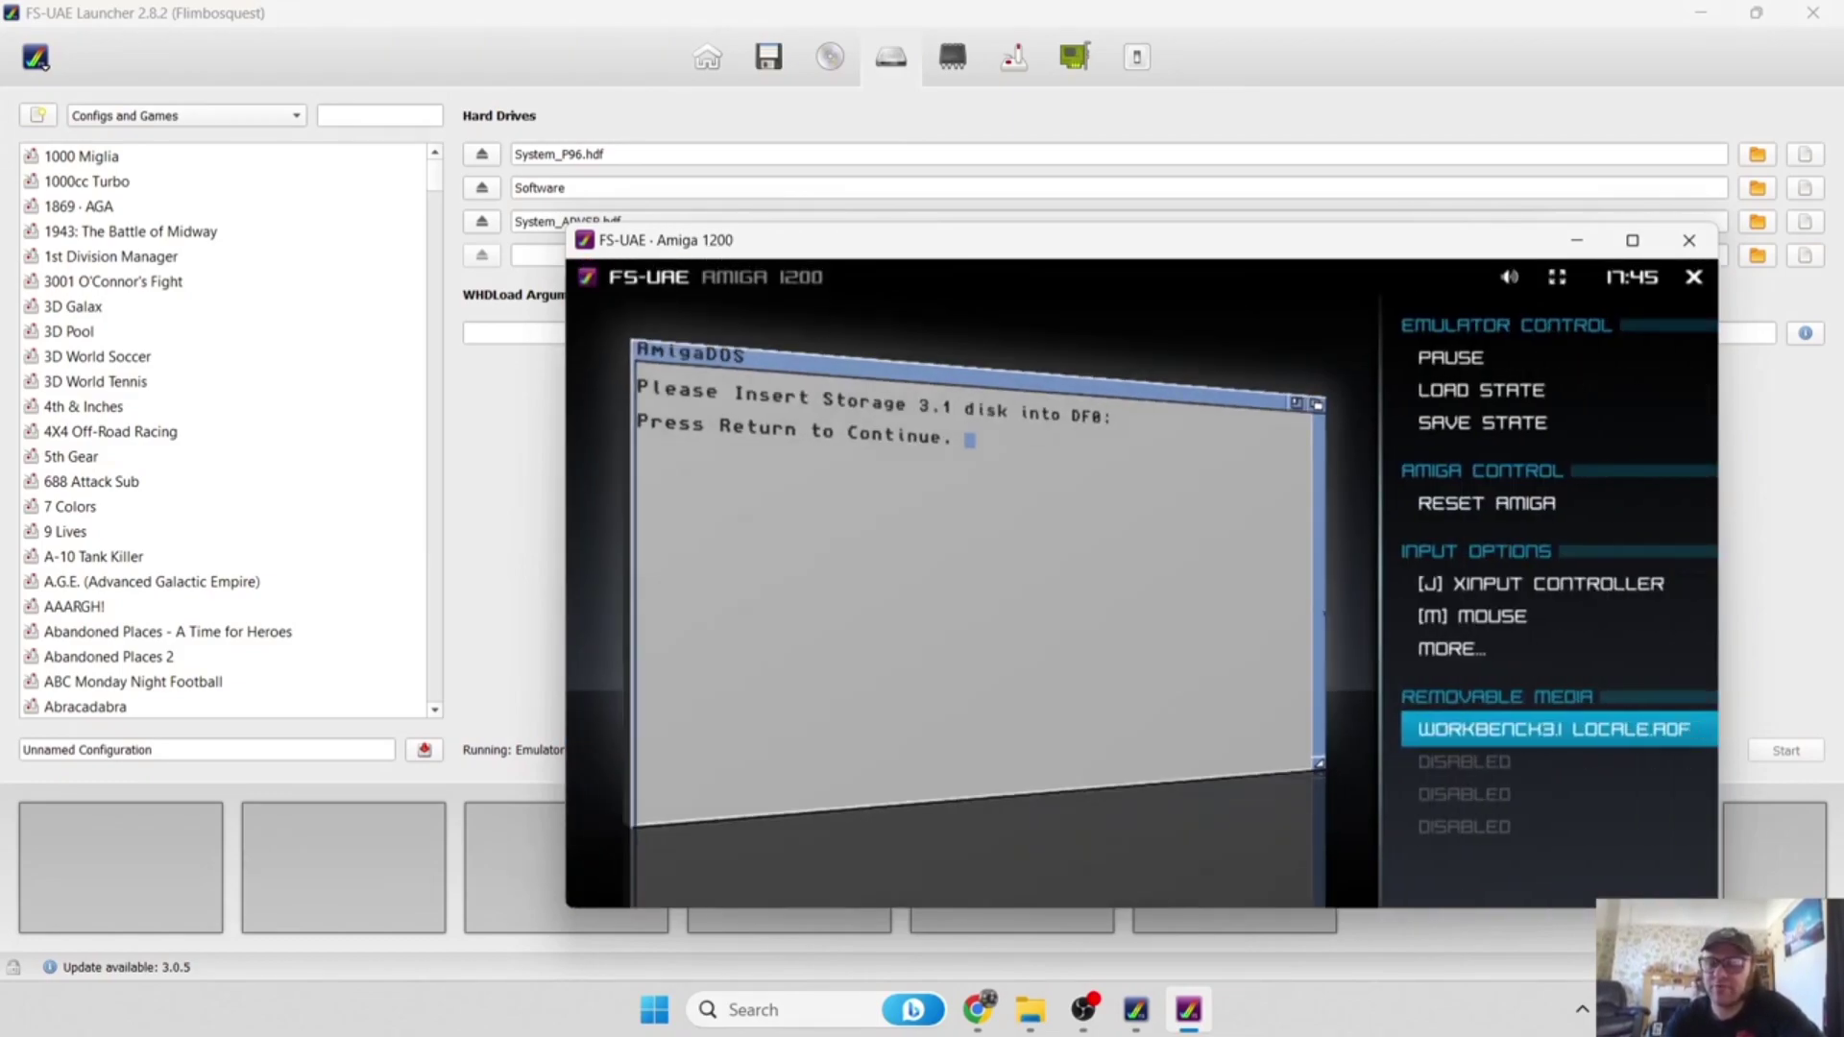
key(Return)
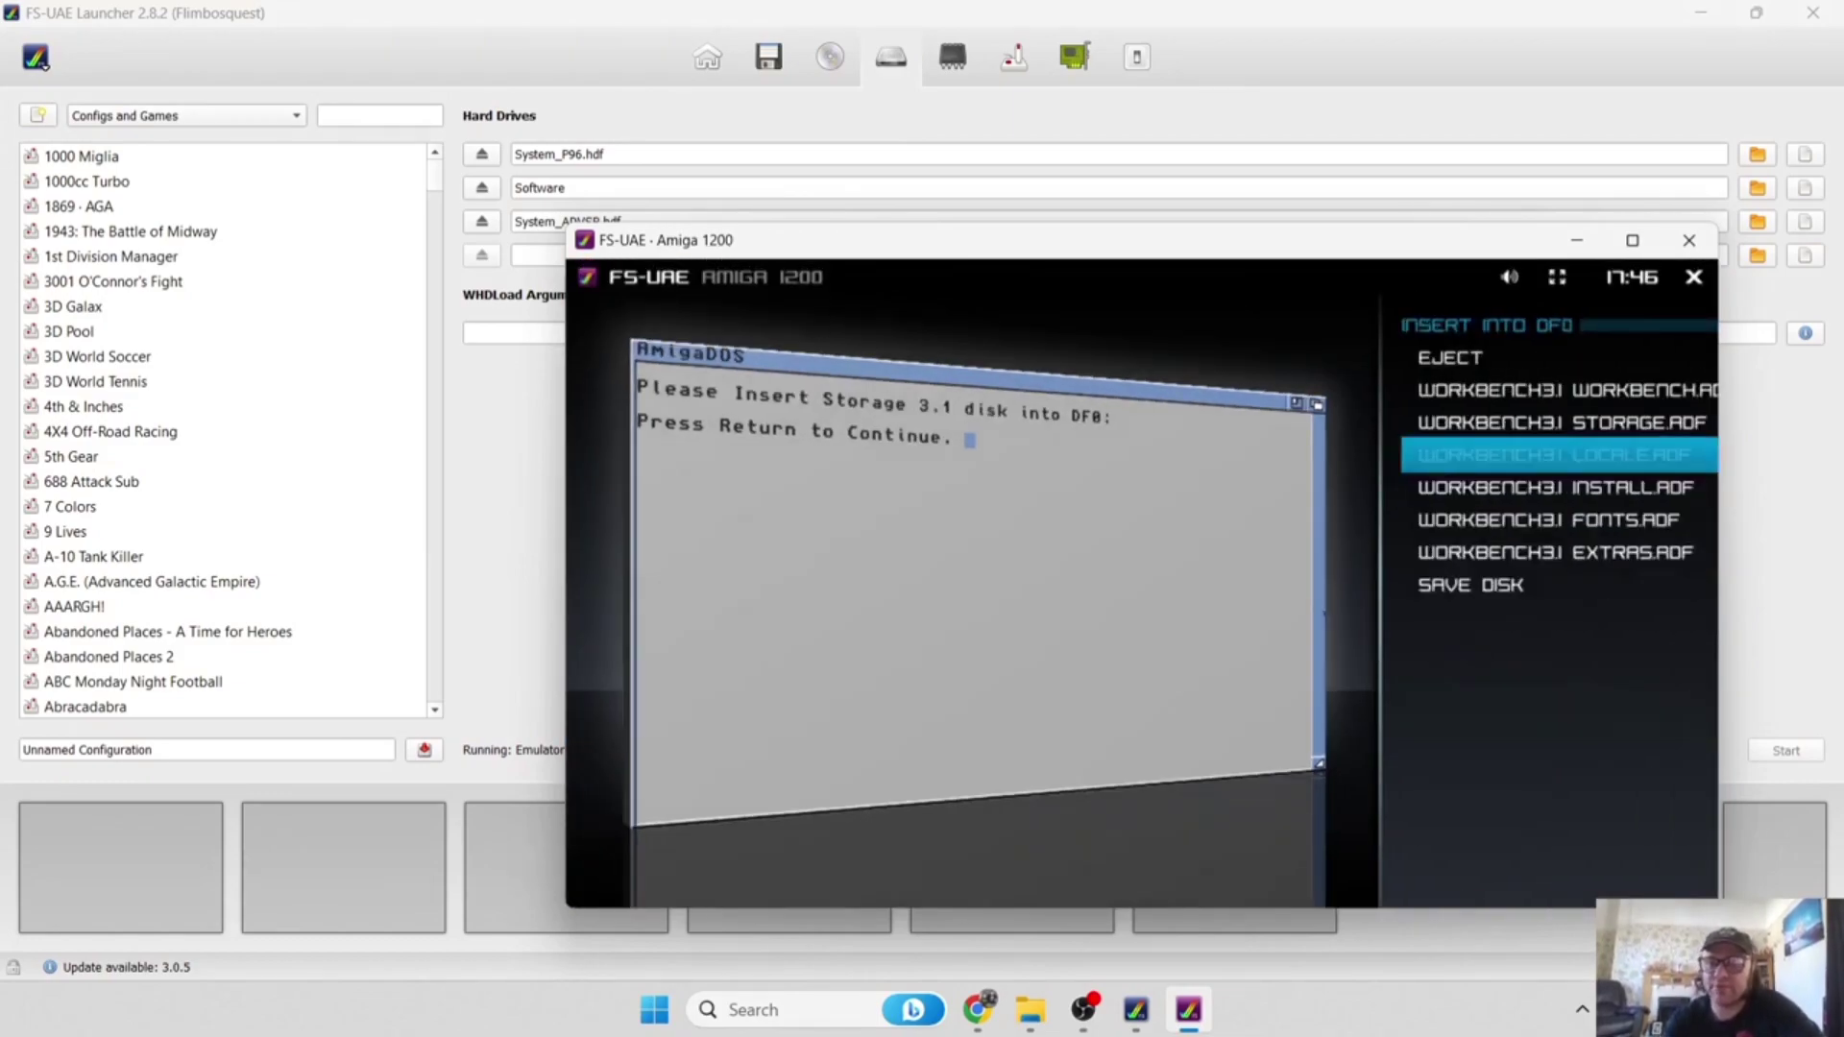
key(Up)
key(Return)
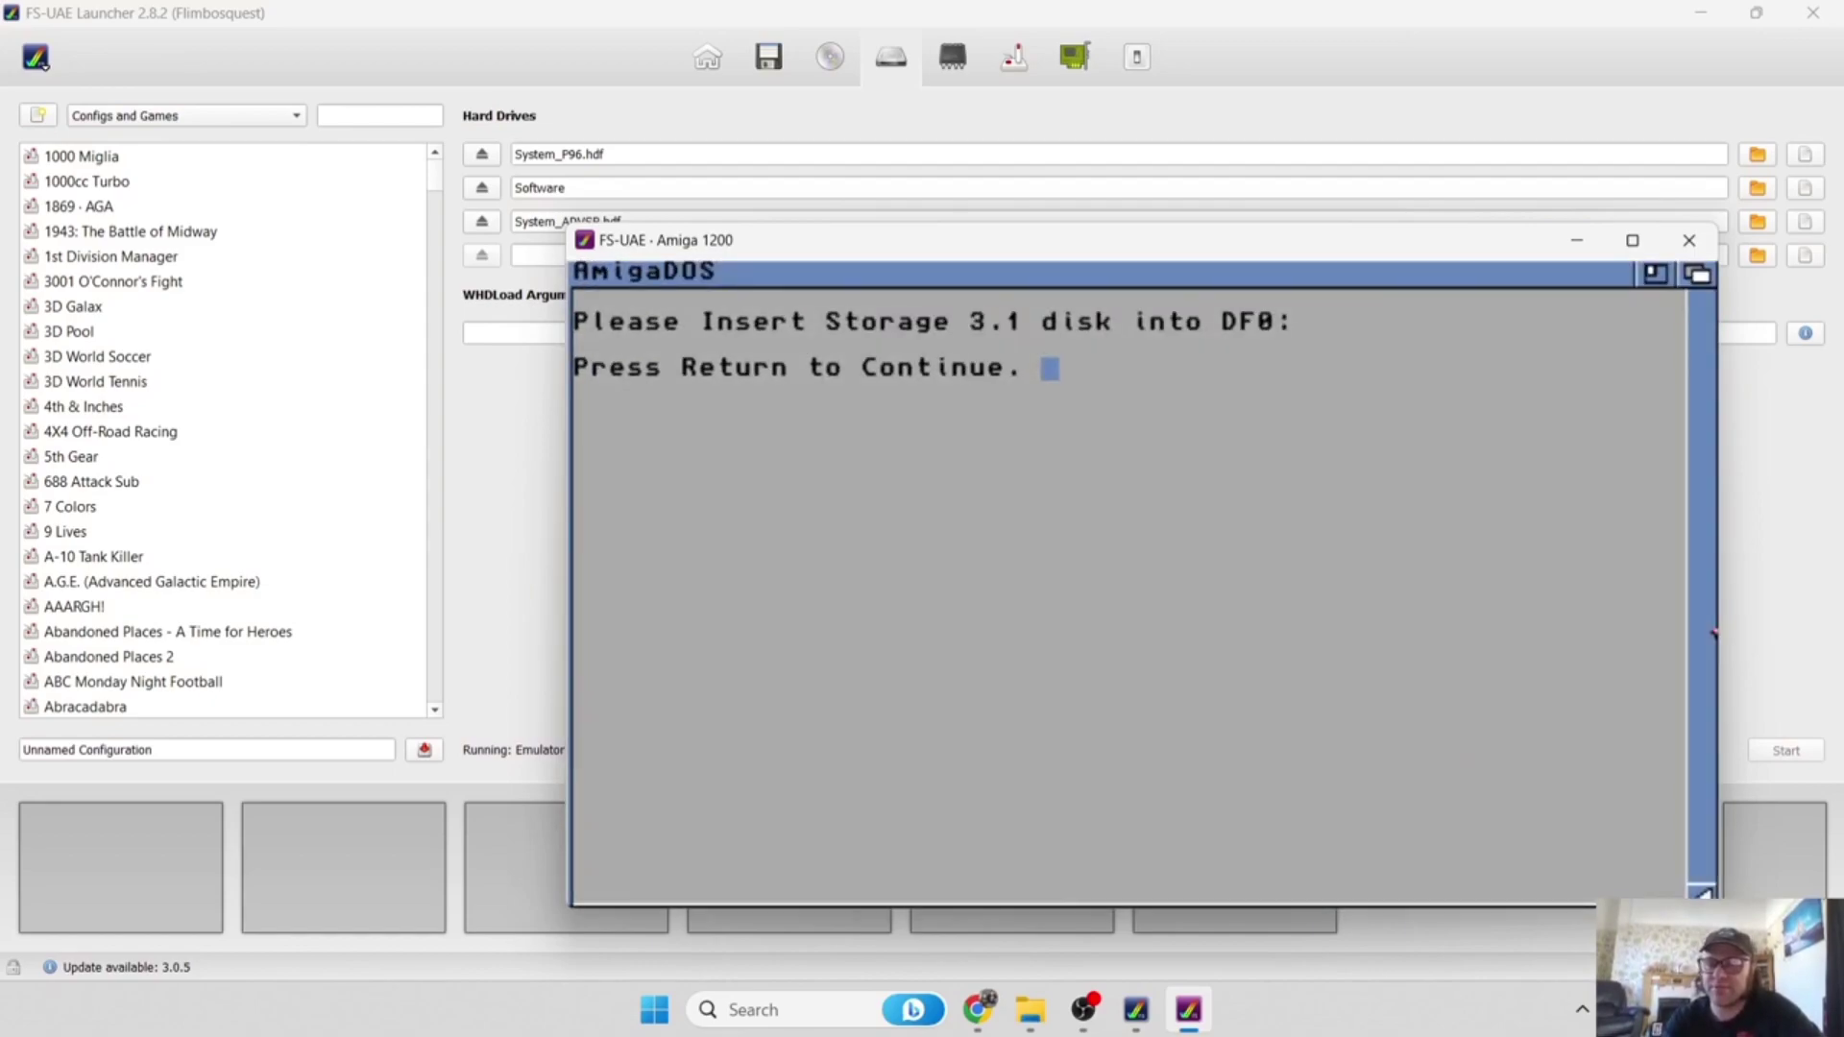
key(Return)
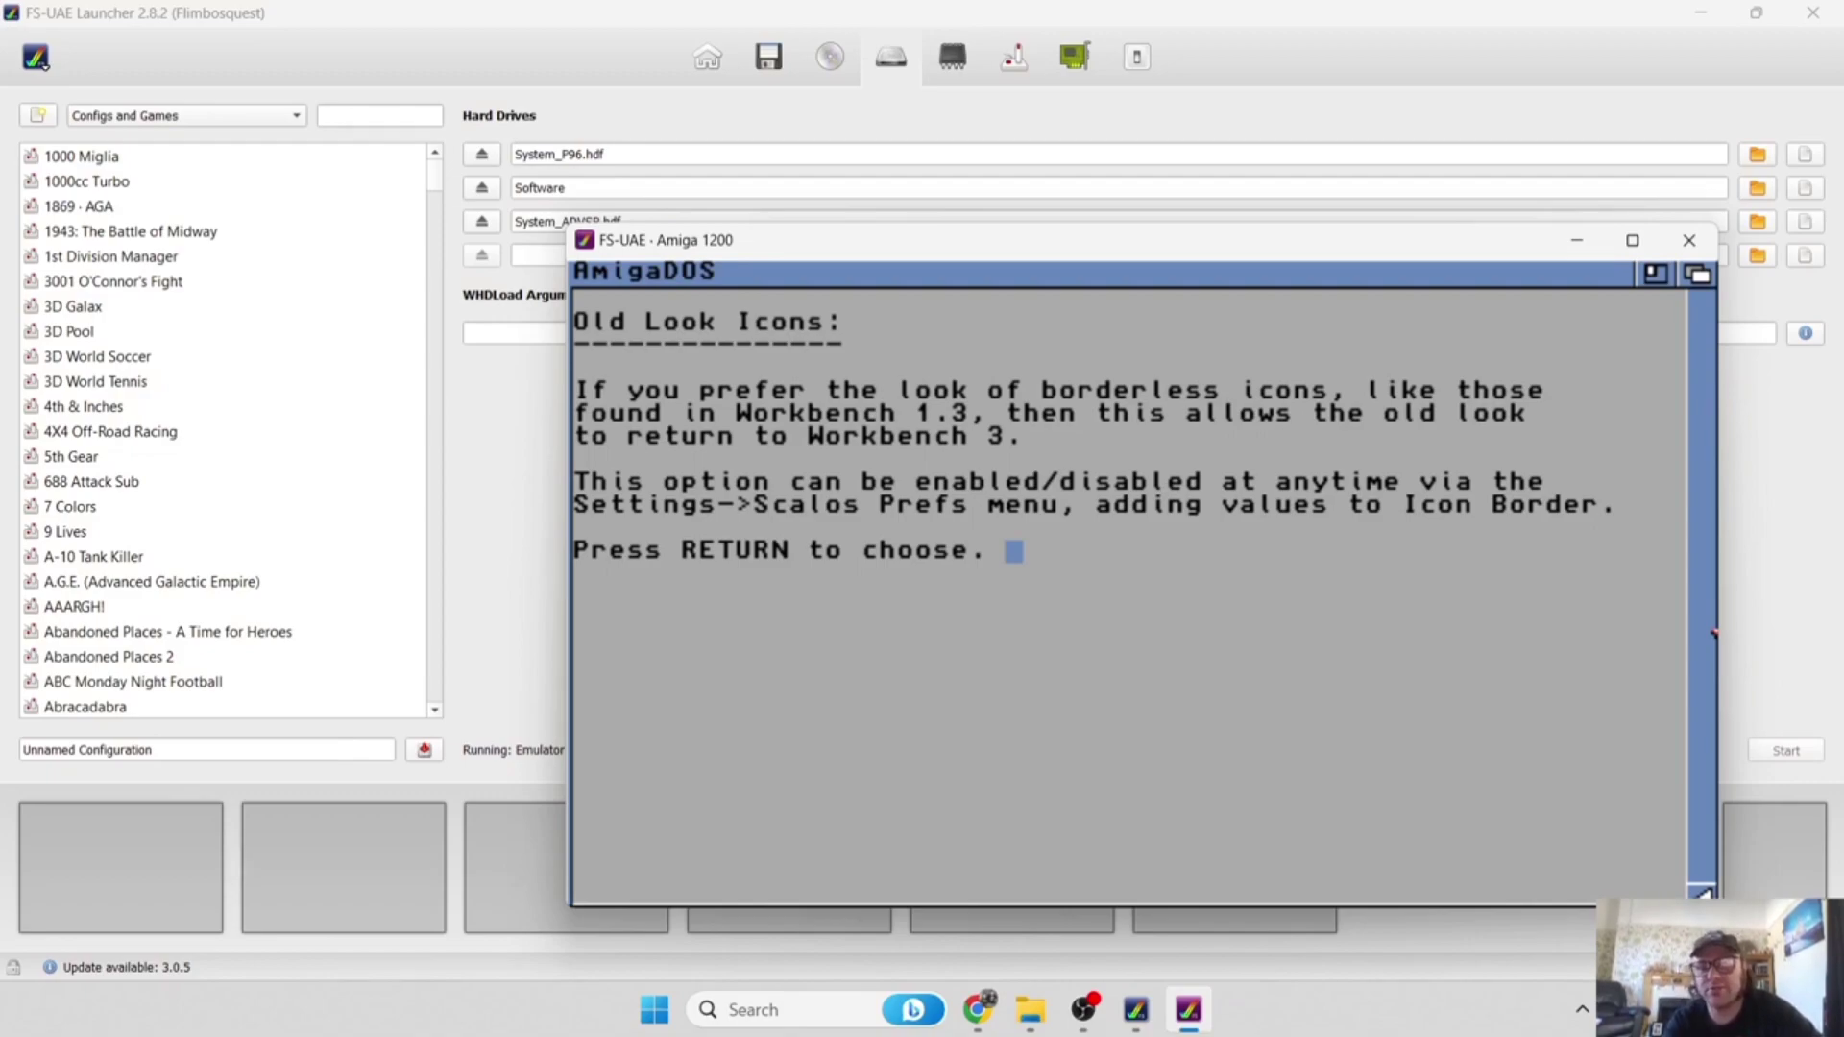
Enable the Old Look Icons option for borderless Workbench 1.3 style icons.
key(Return)
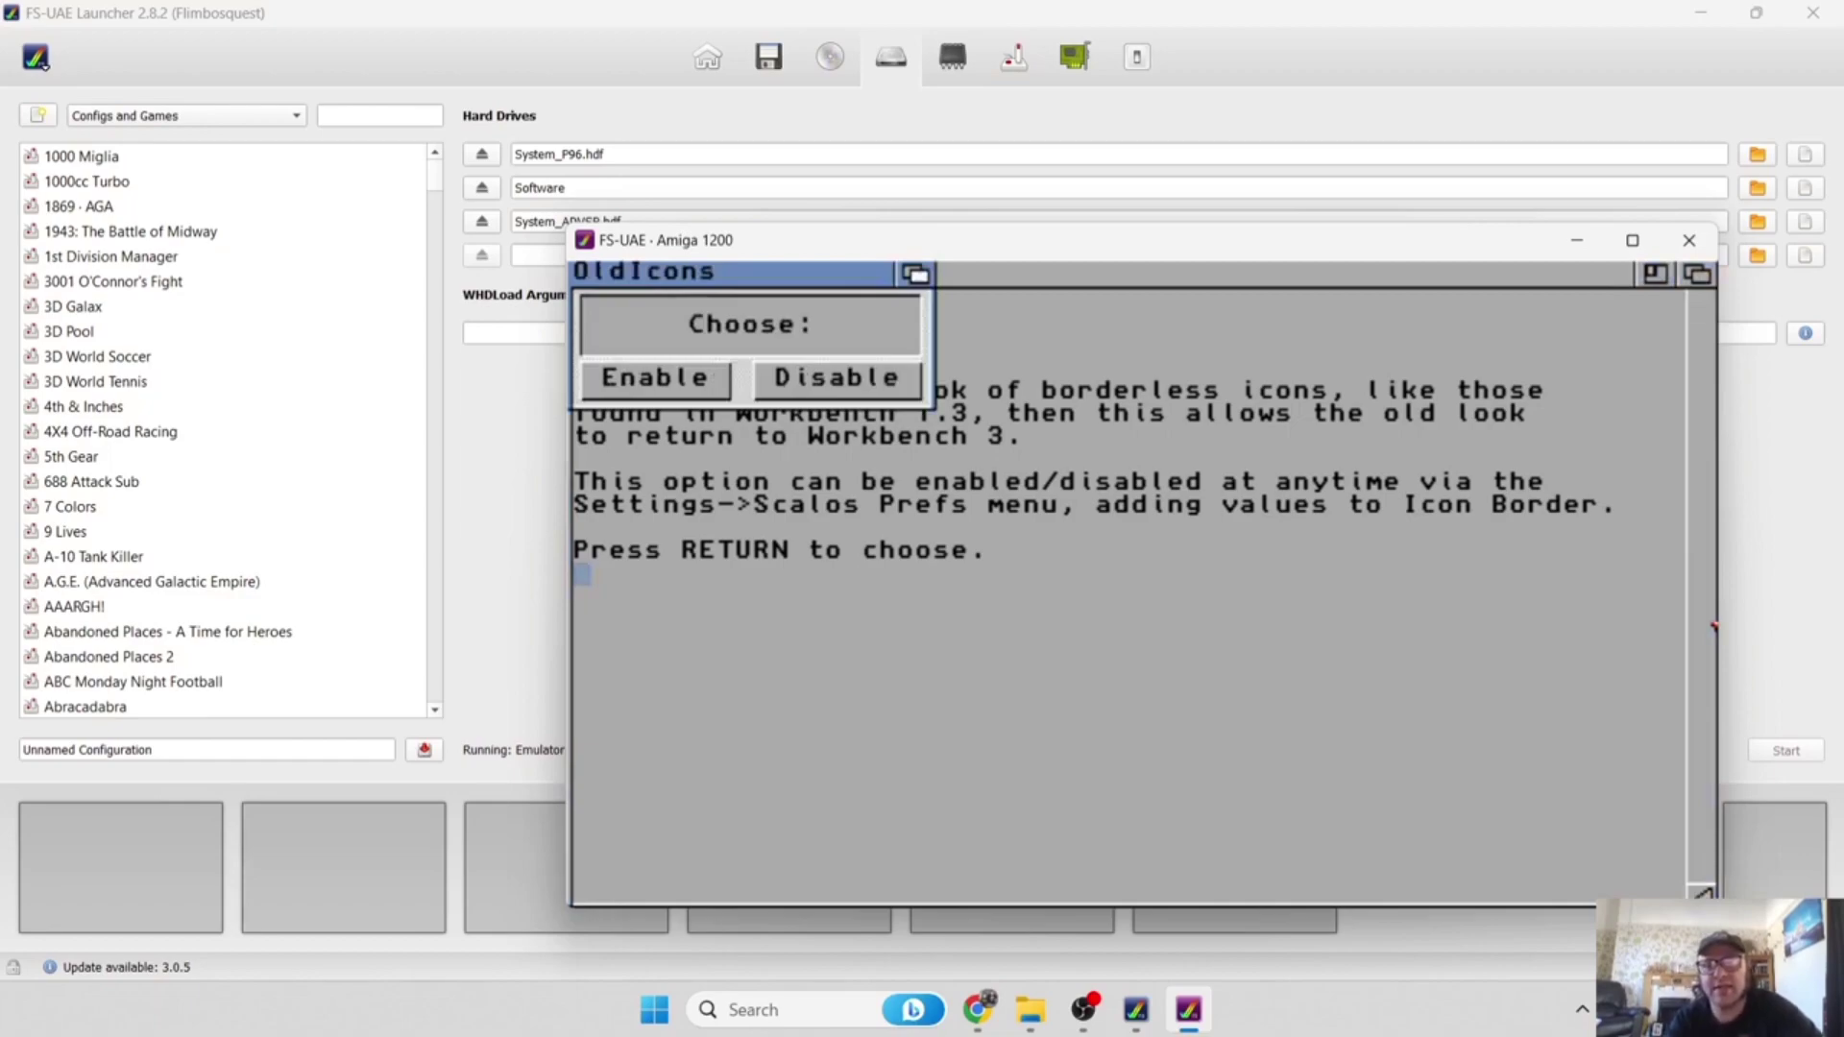
drag(759, 293, 768, 325)
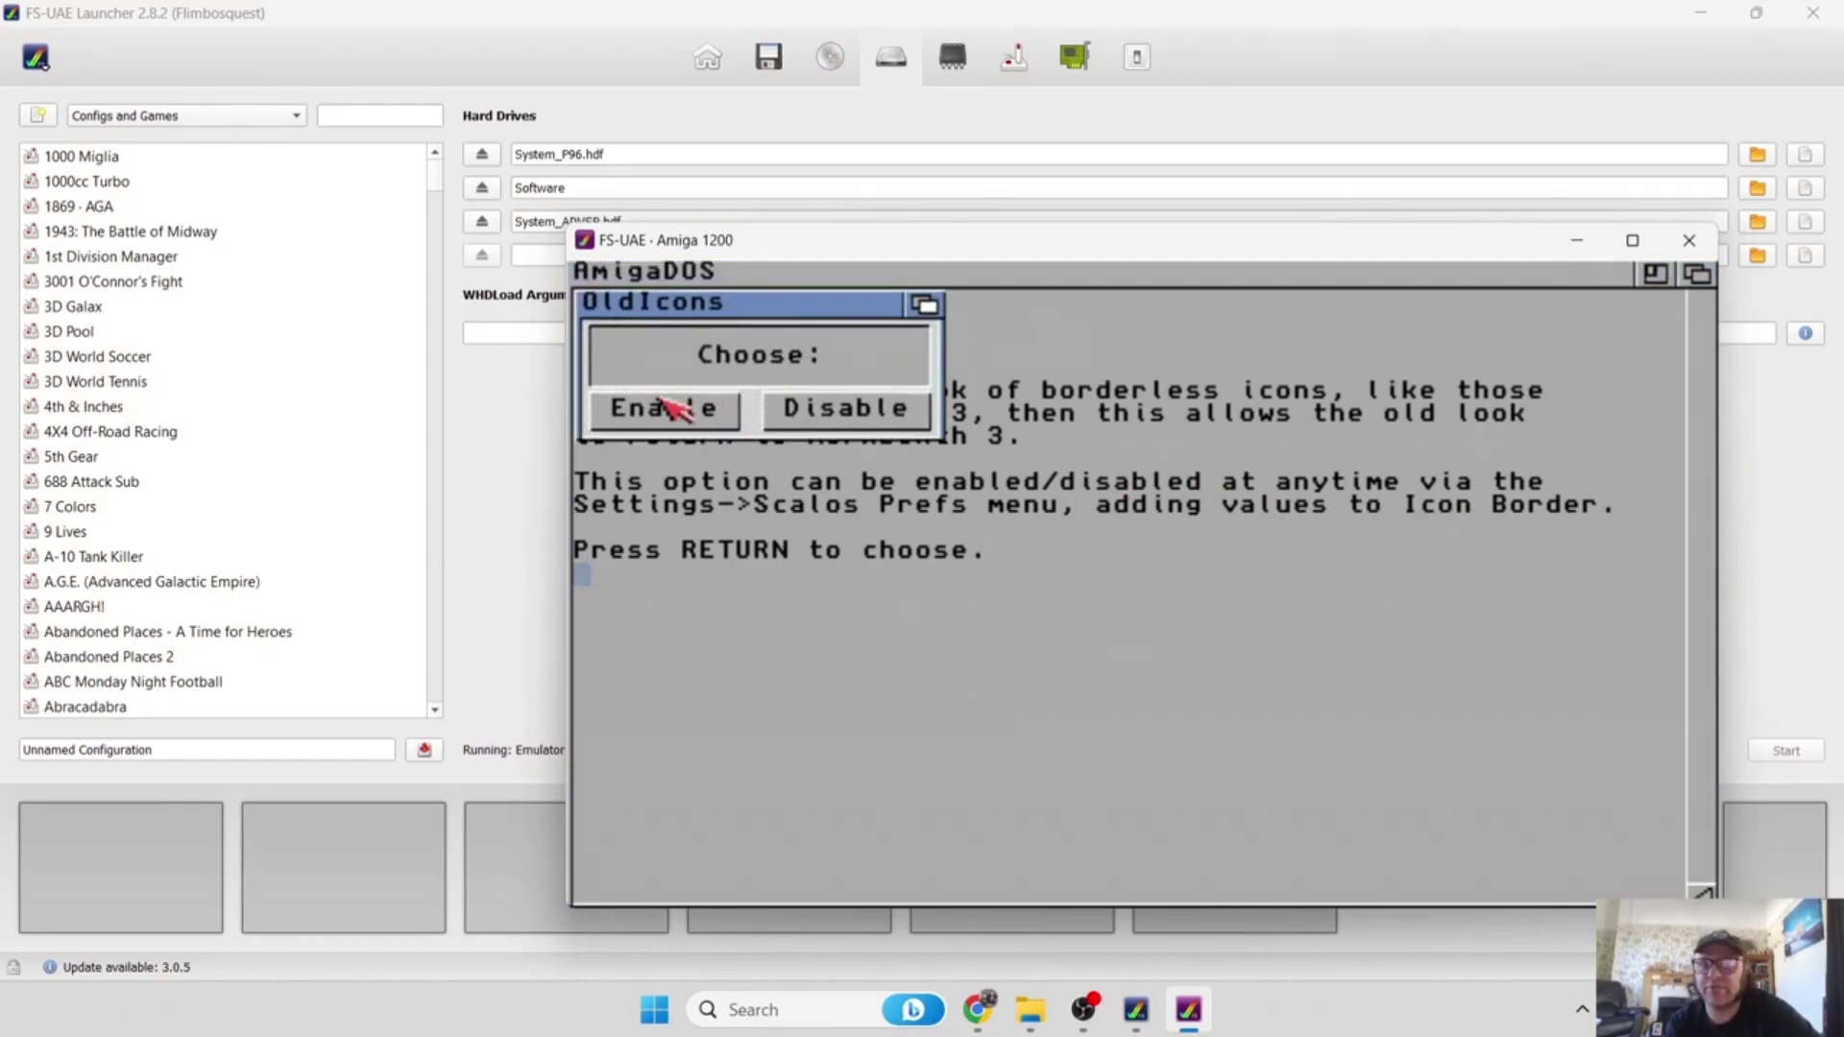
click(645, 407)
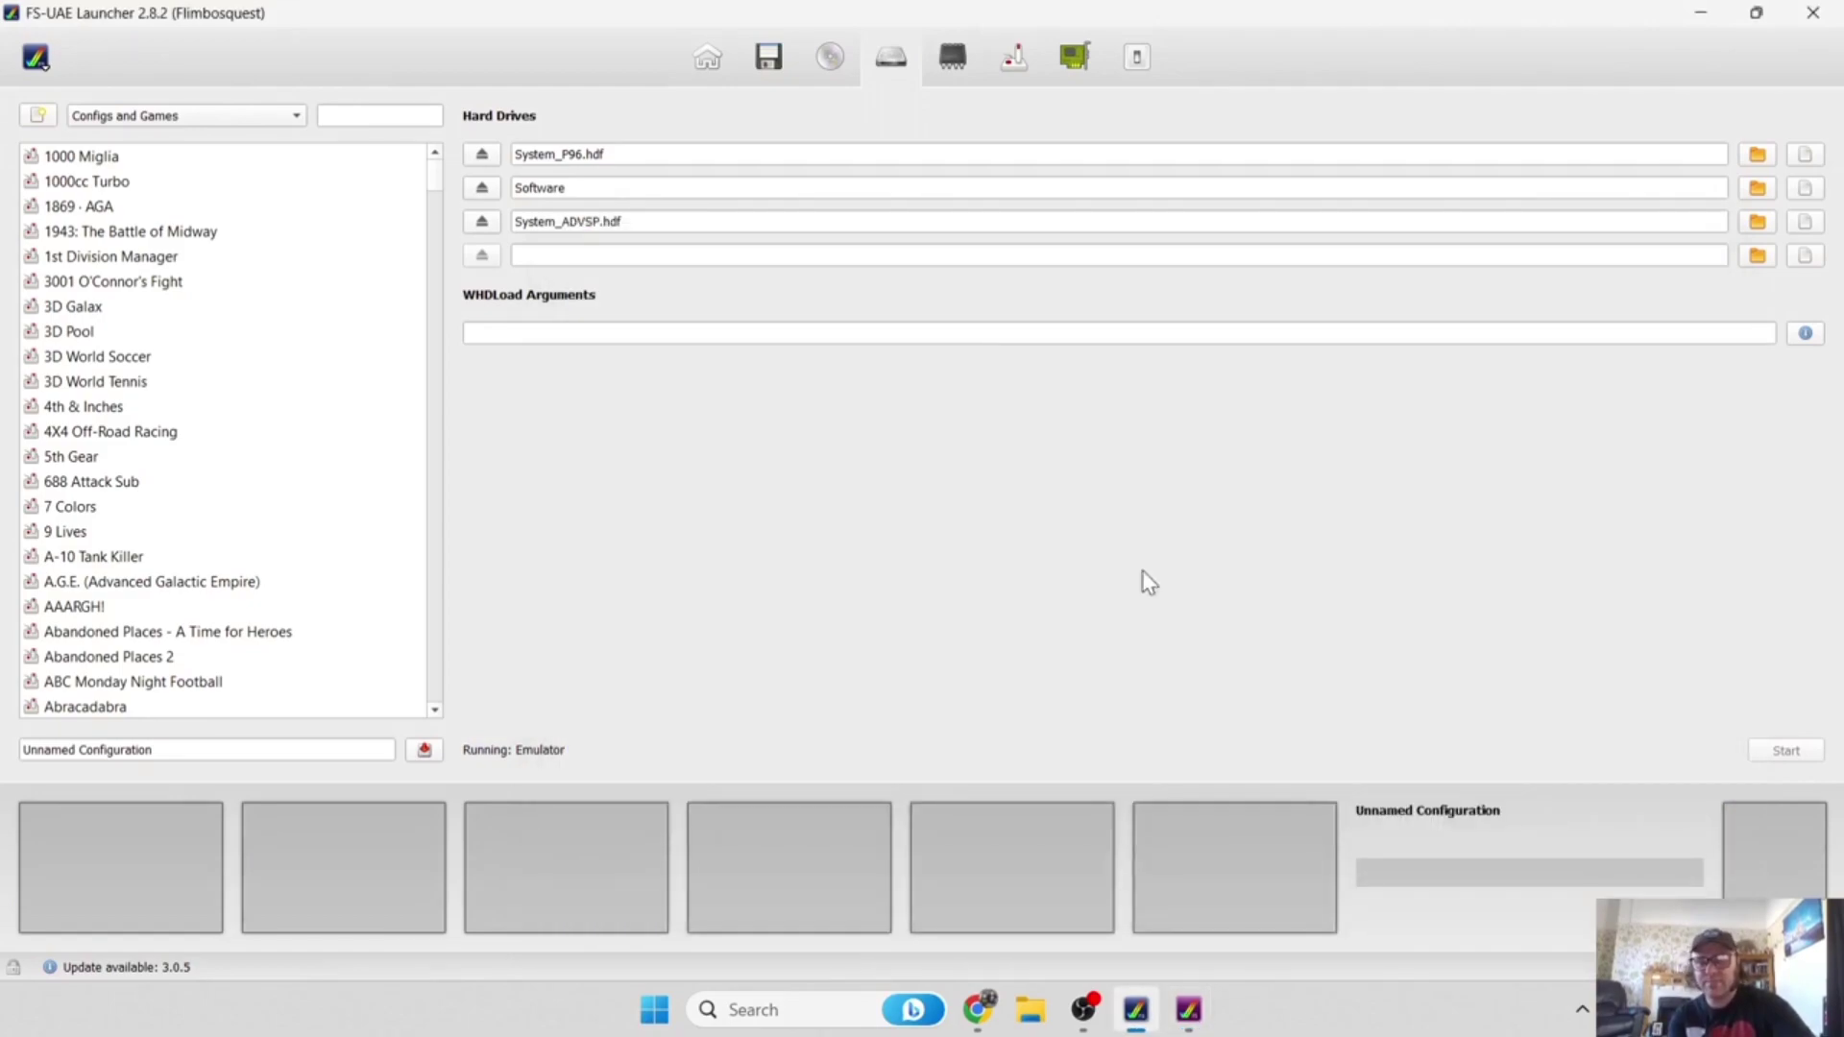
Close the running Amiga 1200 emulator window and start the A1200 again with empty floppy drives.
mouse_move(1191, 1011)
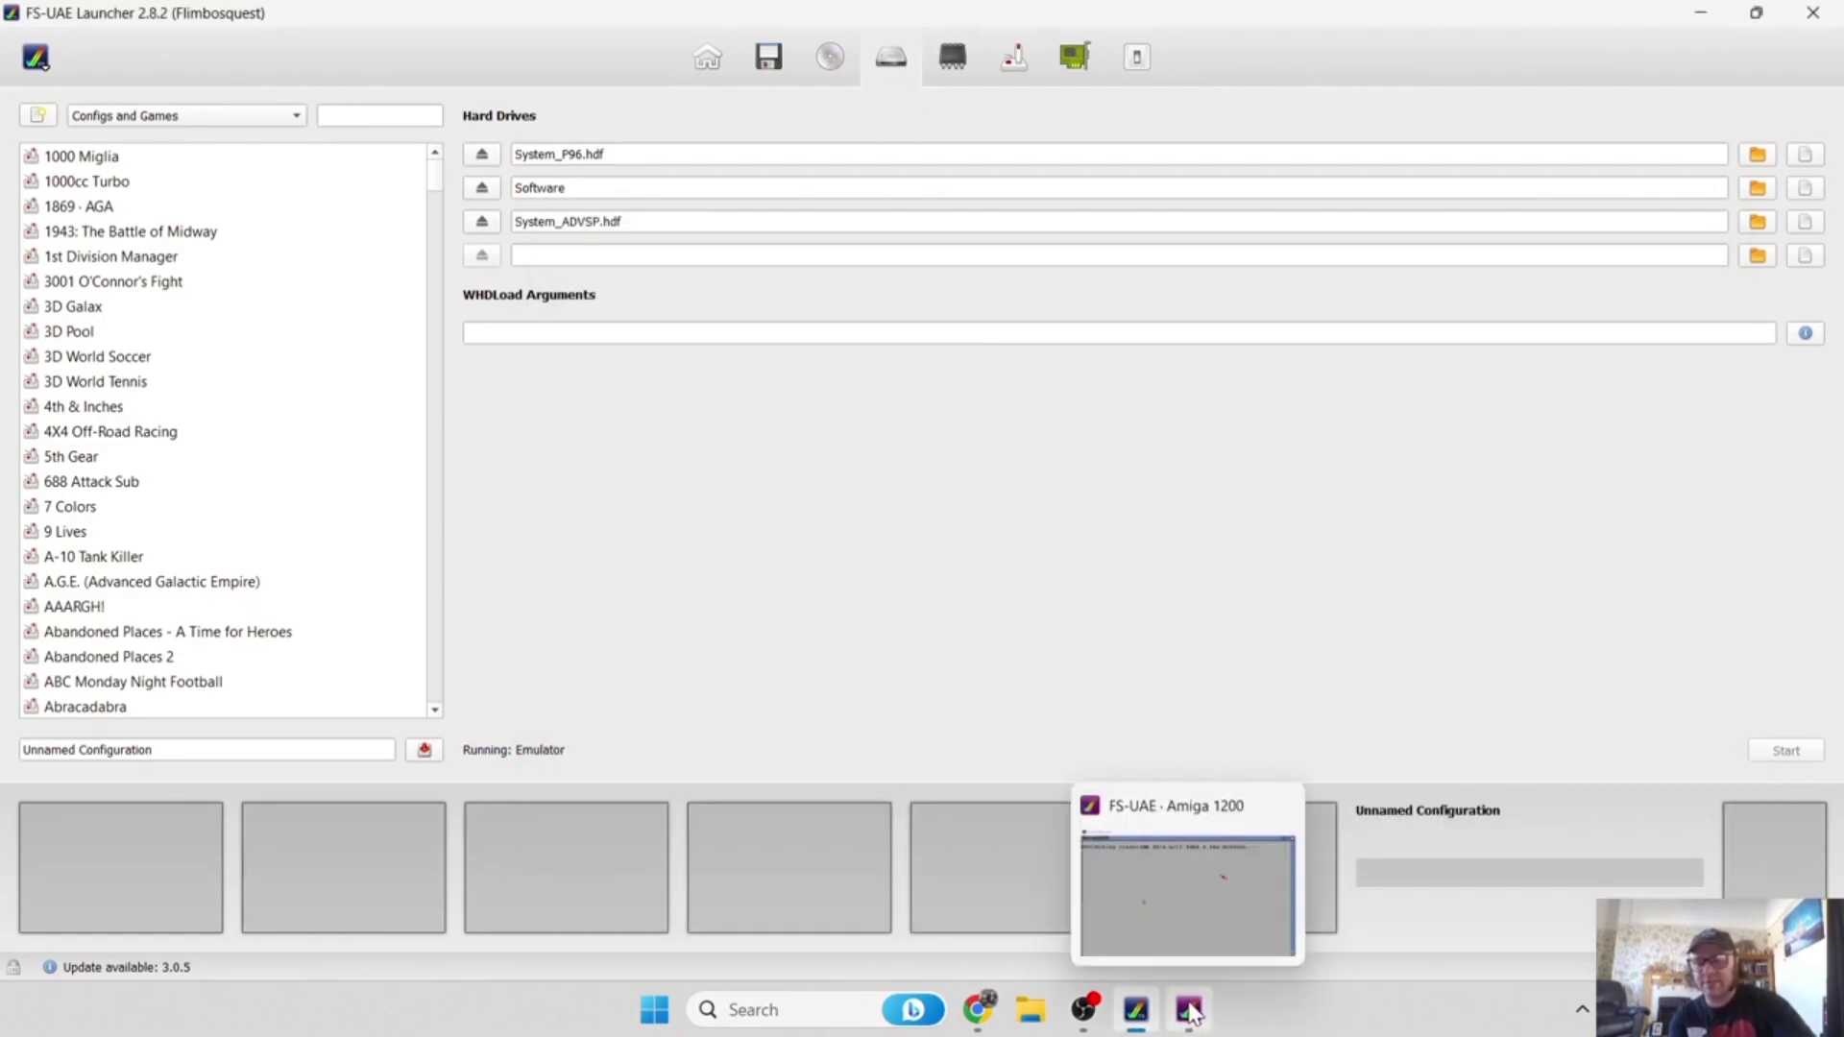
right_click(1191, 1011)
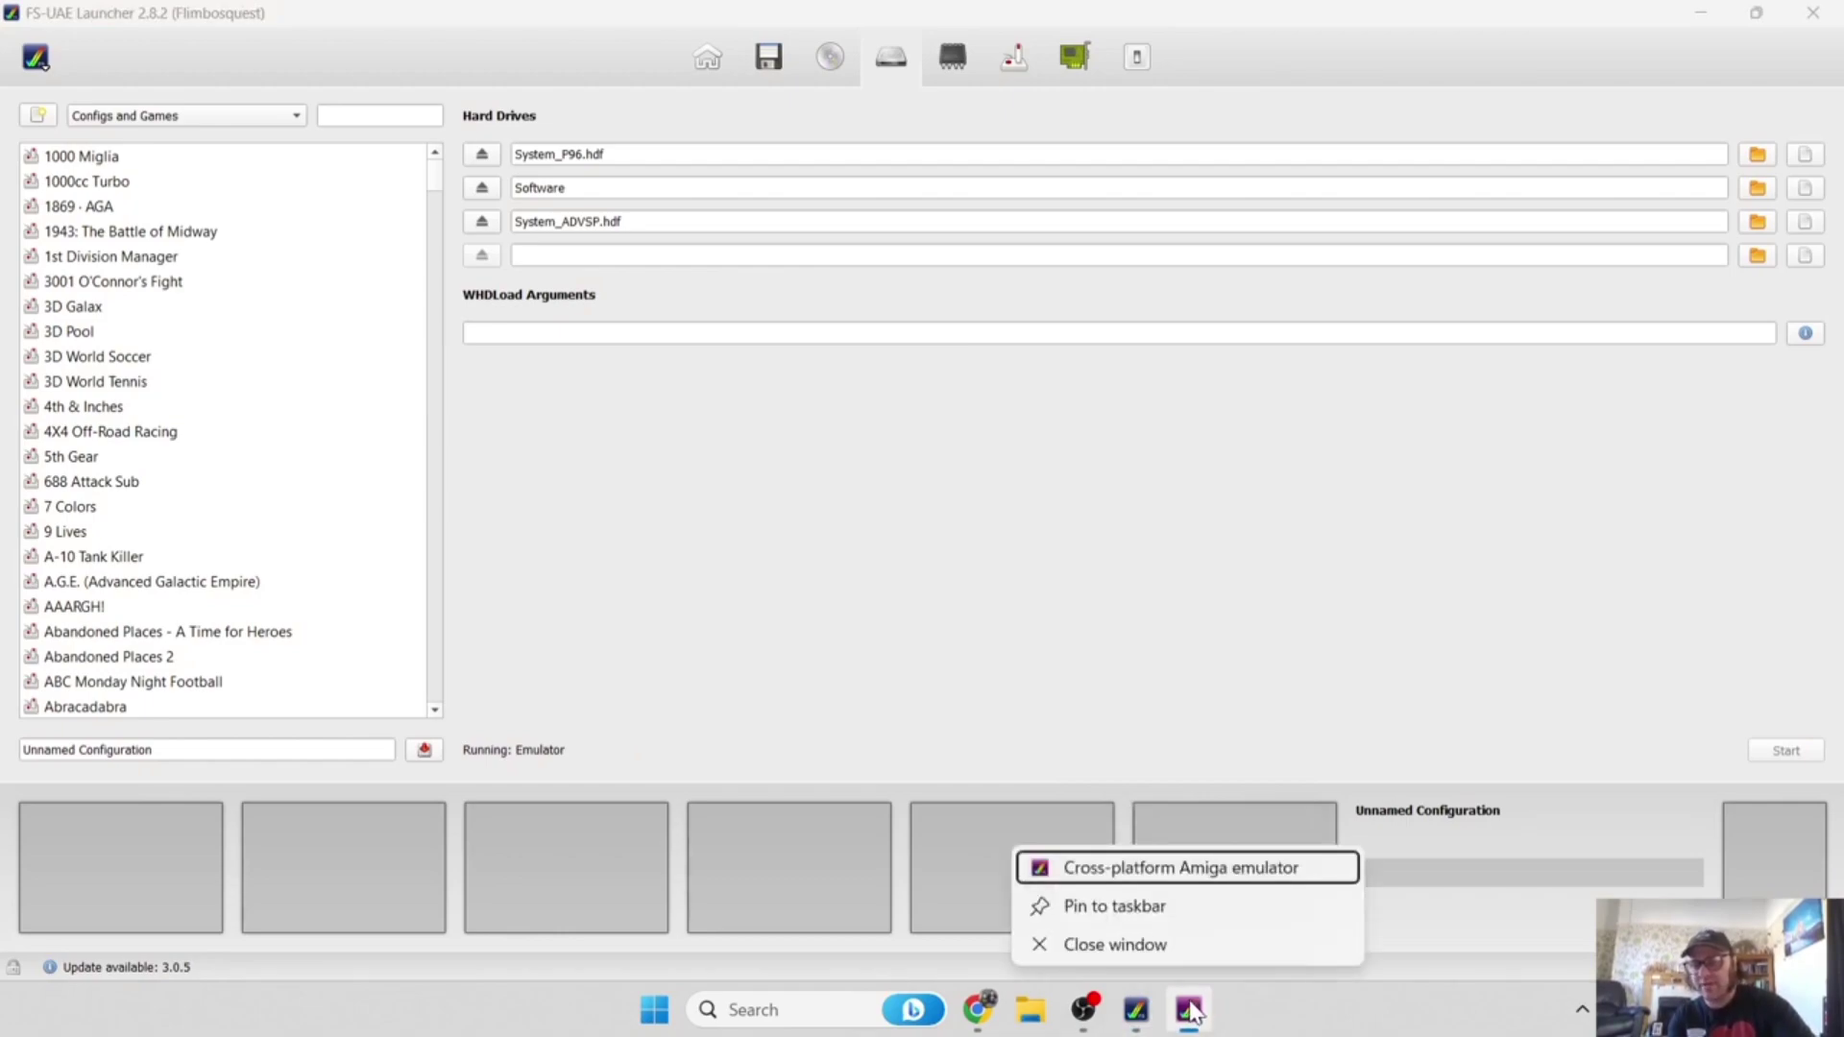
click(1154, 946)
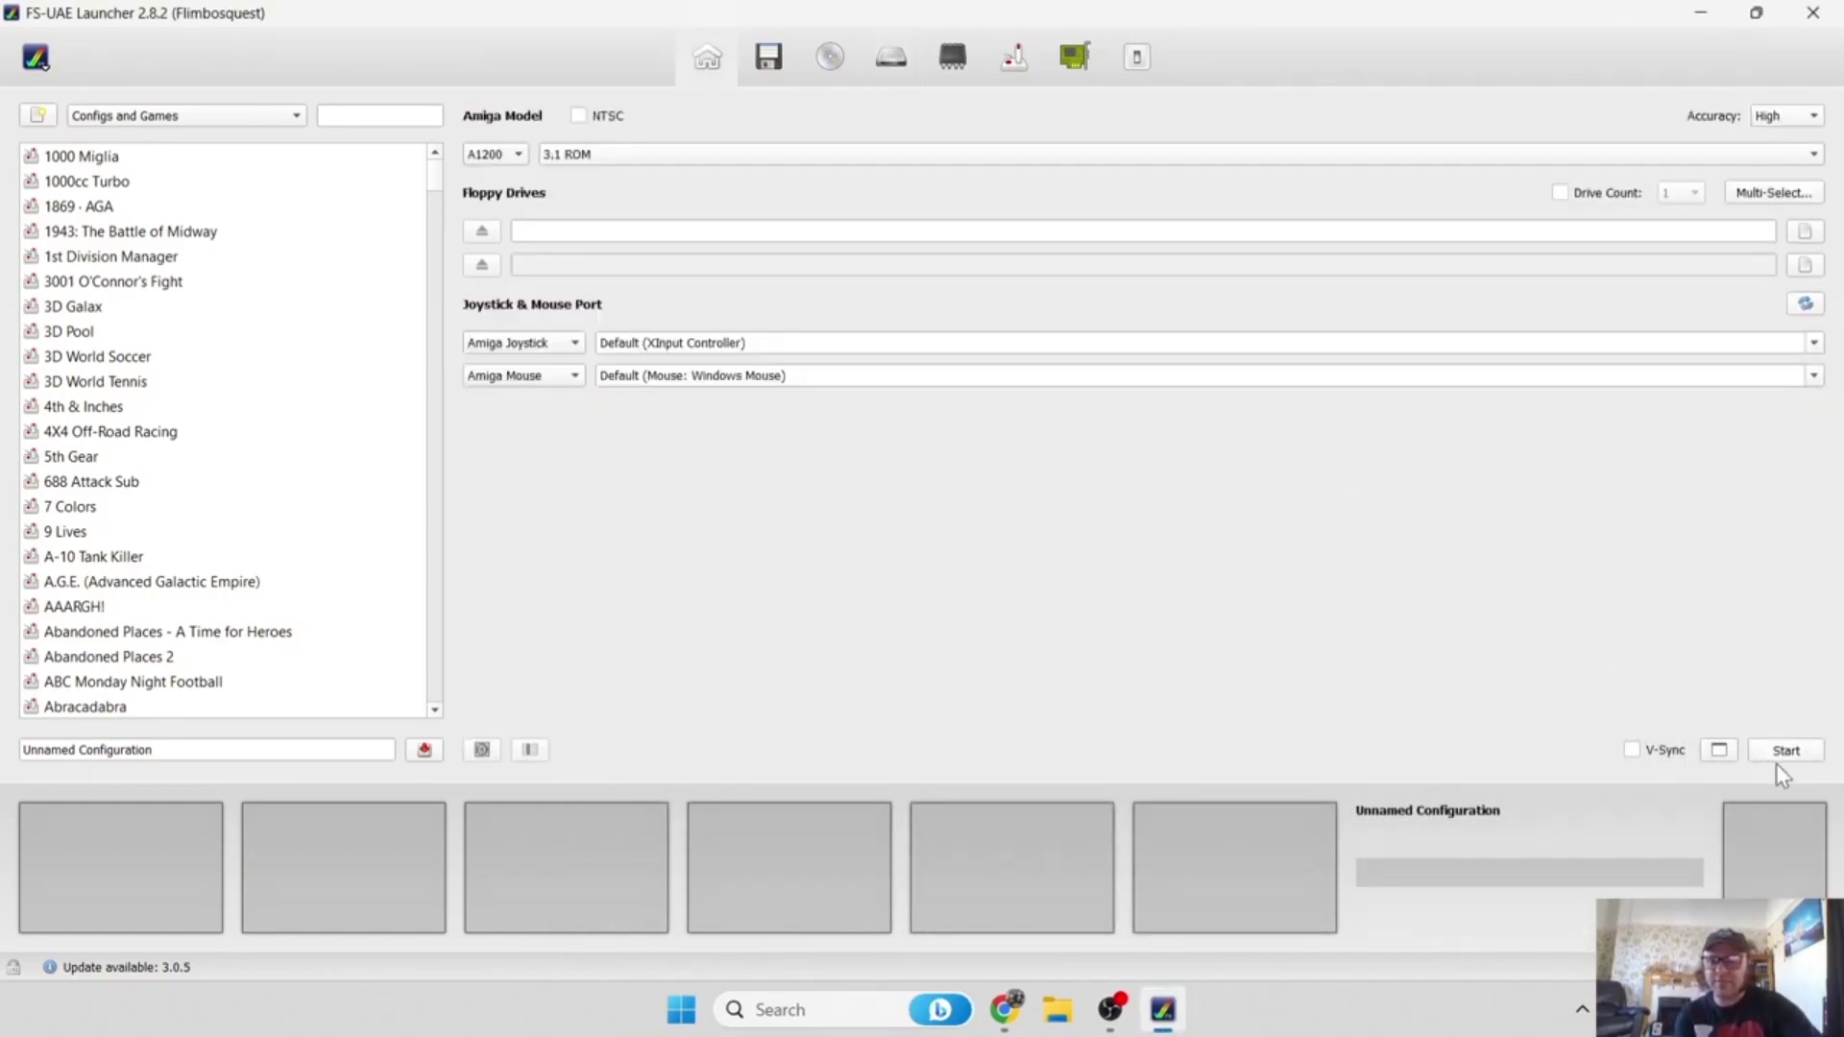
click(1788, 752)
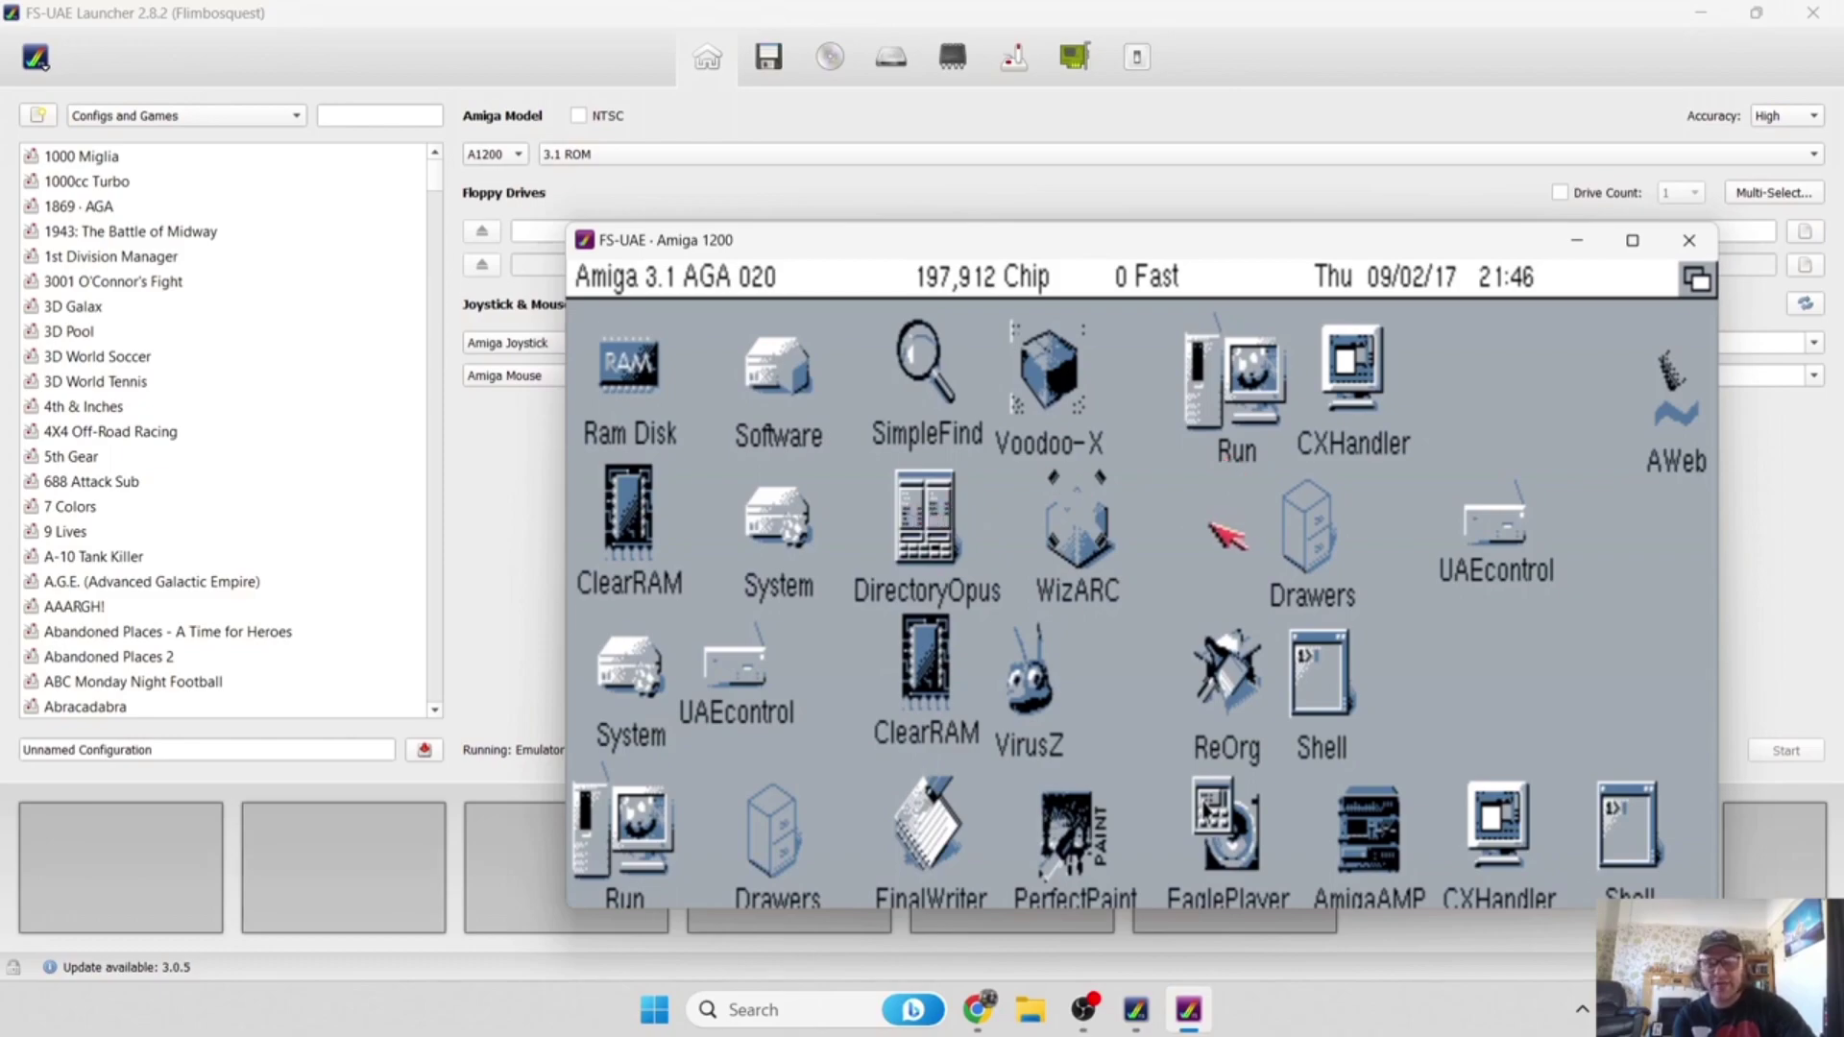
In the launcher's video settings, set FS-UAE to start in fullscreen mode.
key(alt+Tab)
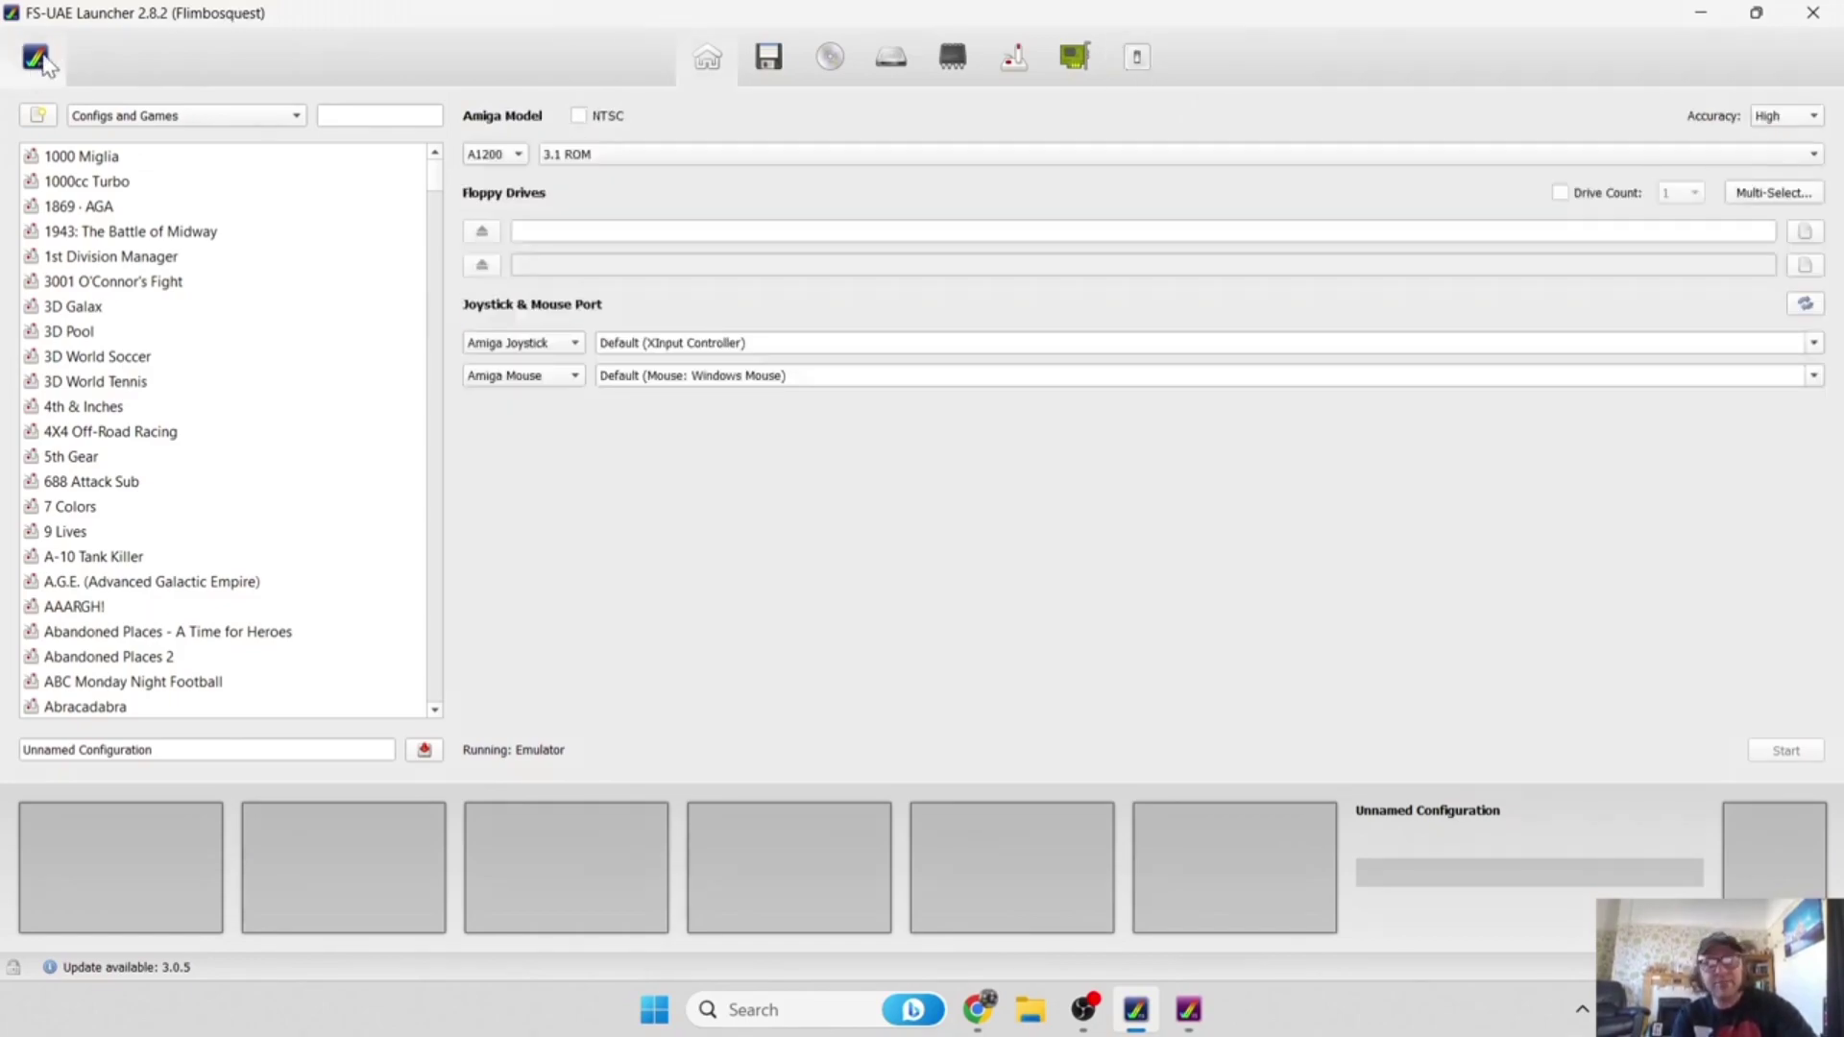
click(46, 59)
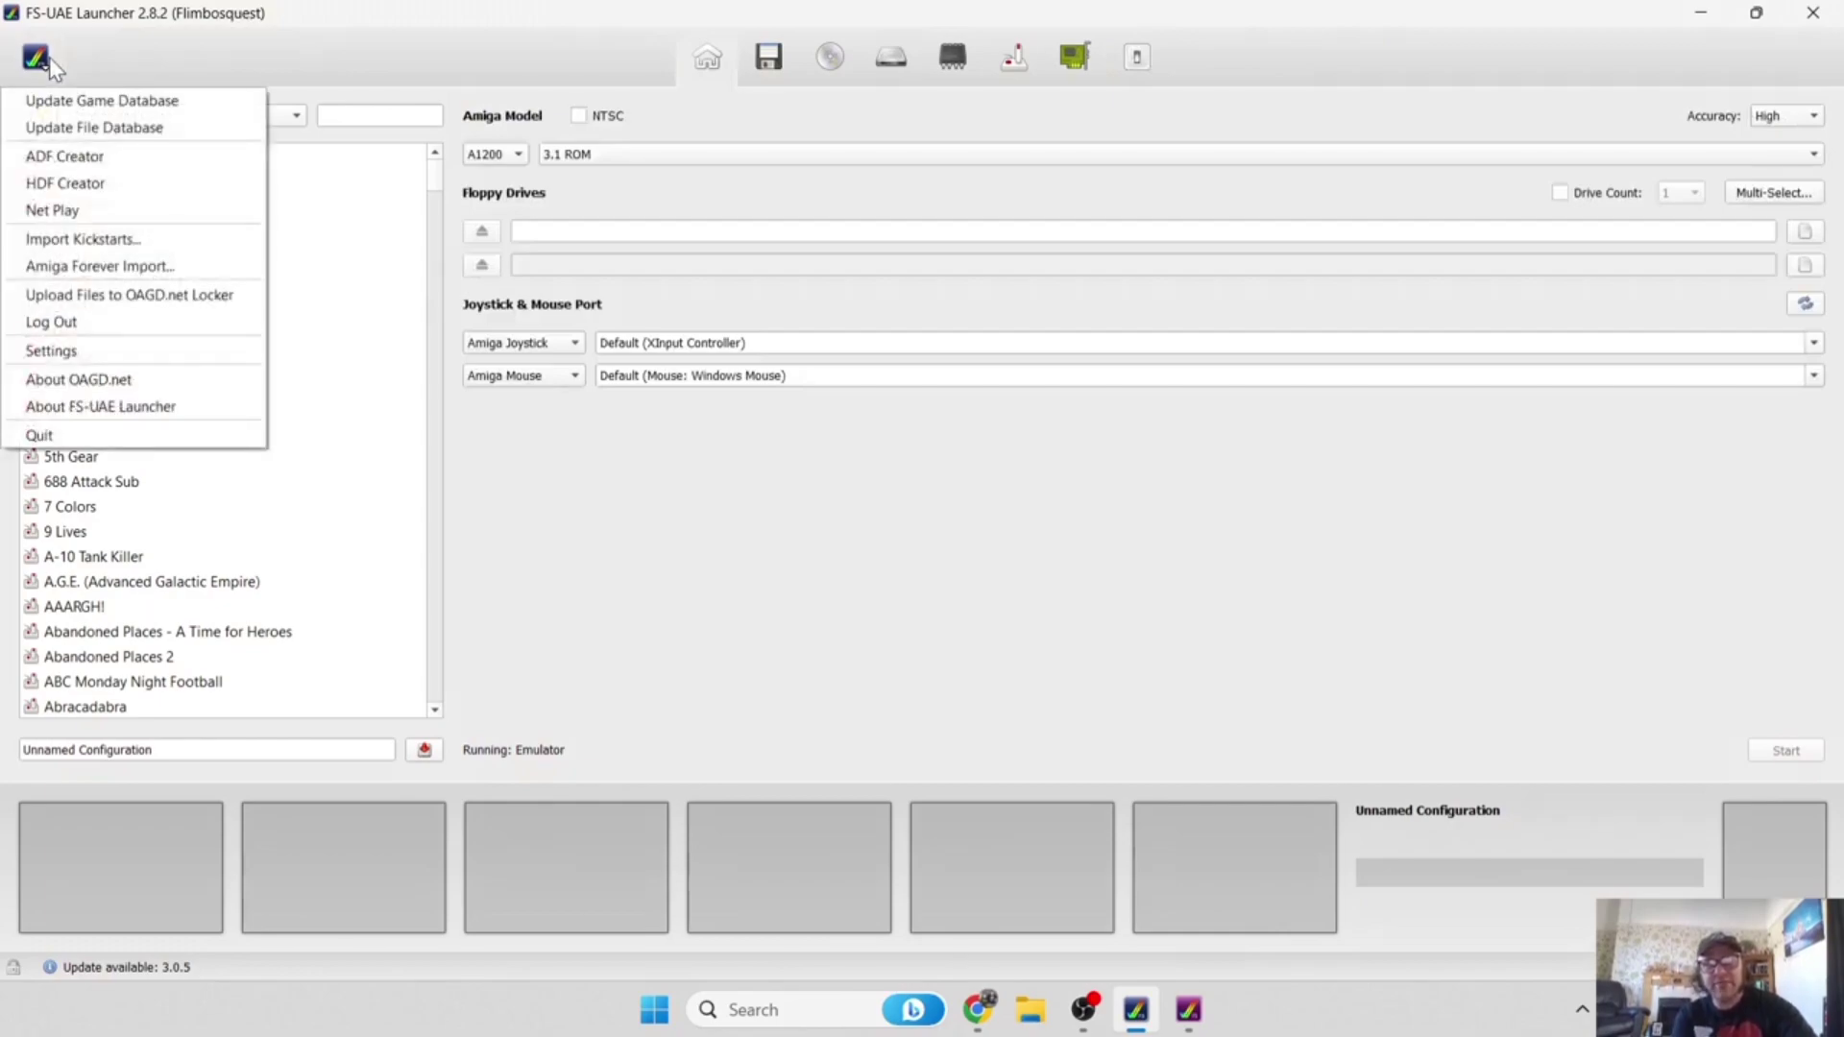
click(66, 350)
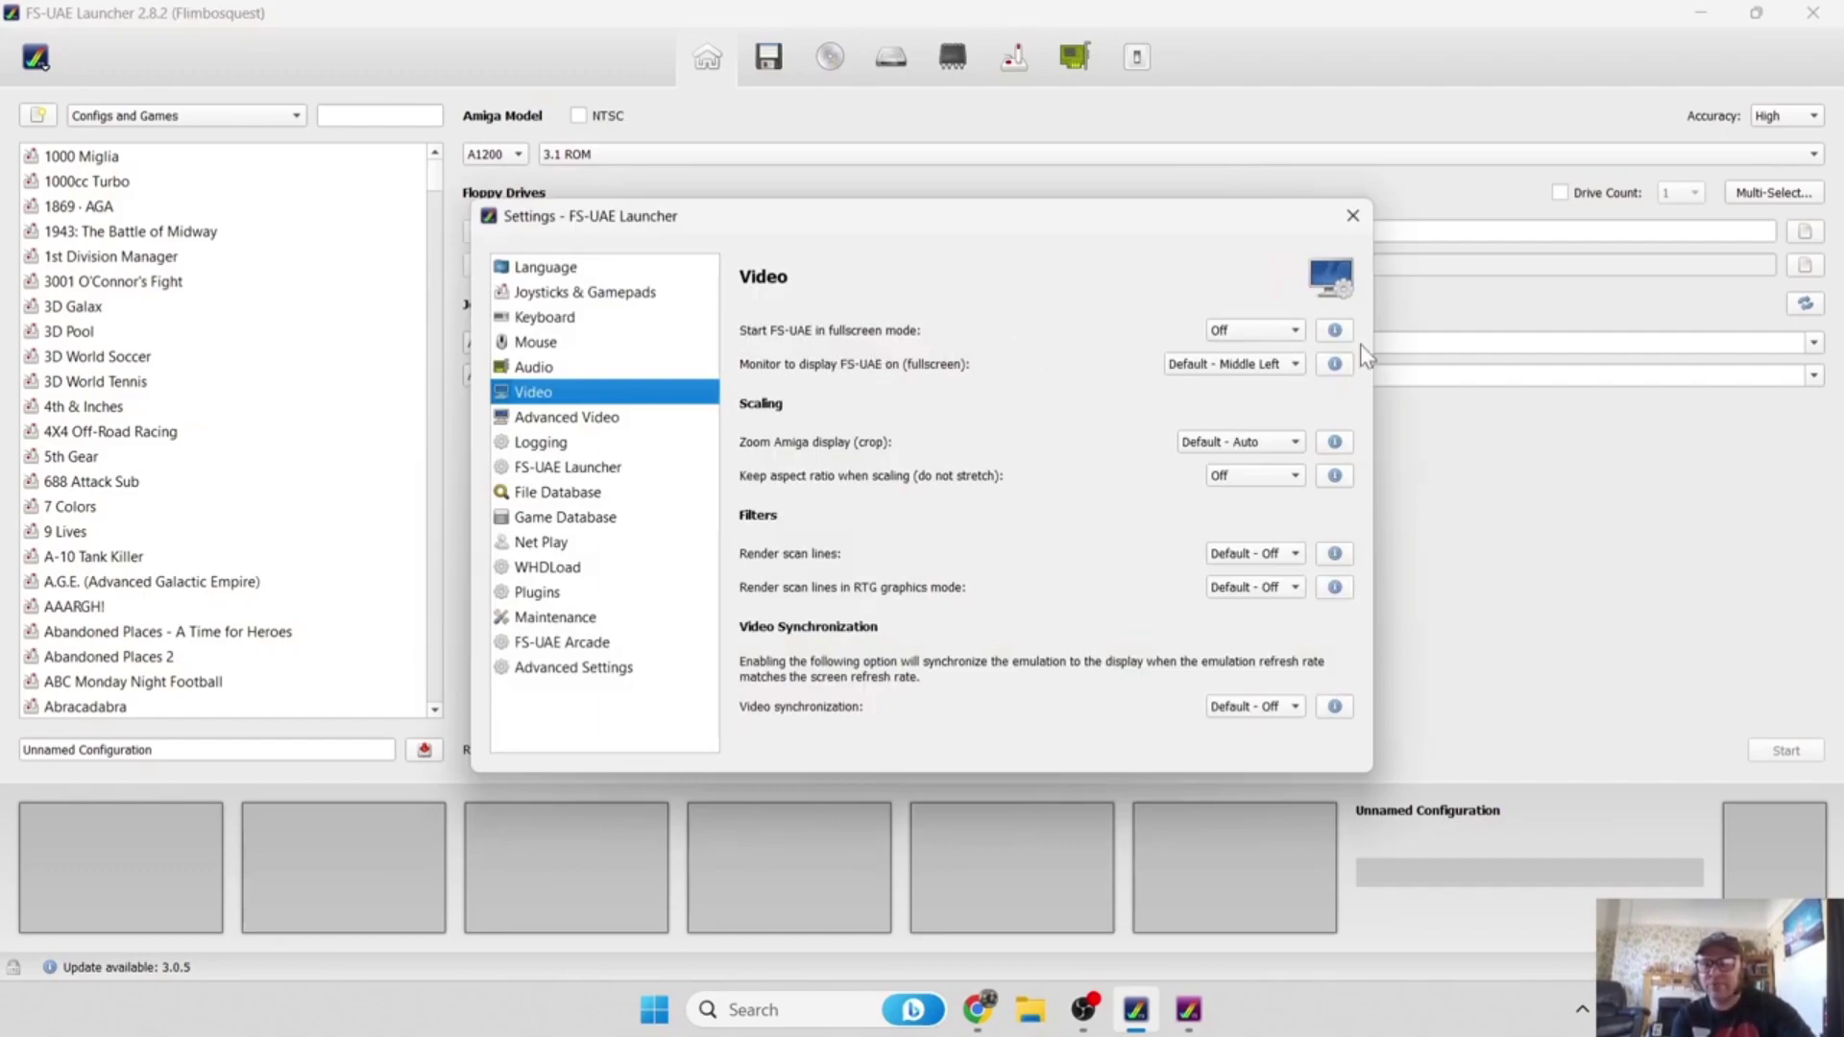
click(1254, 337)
click(1247, 315)
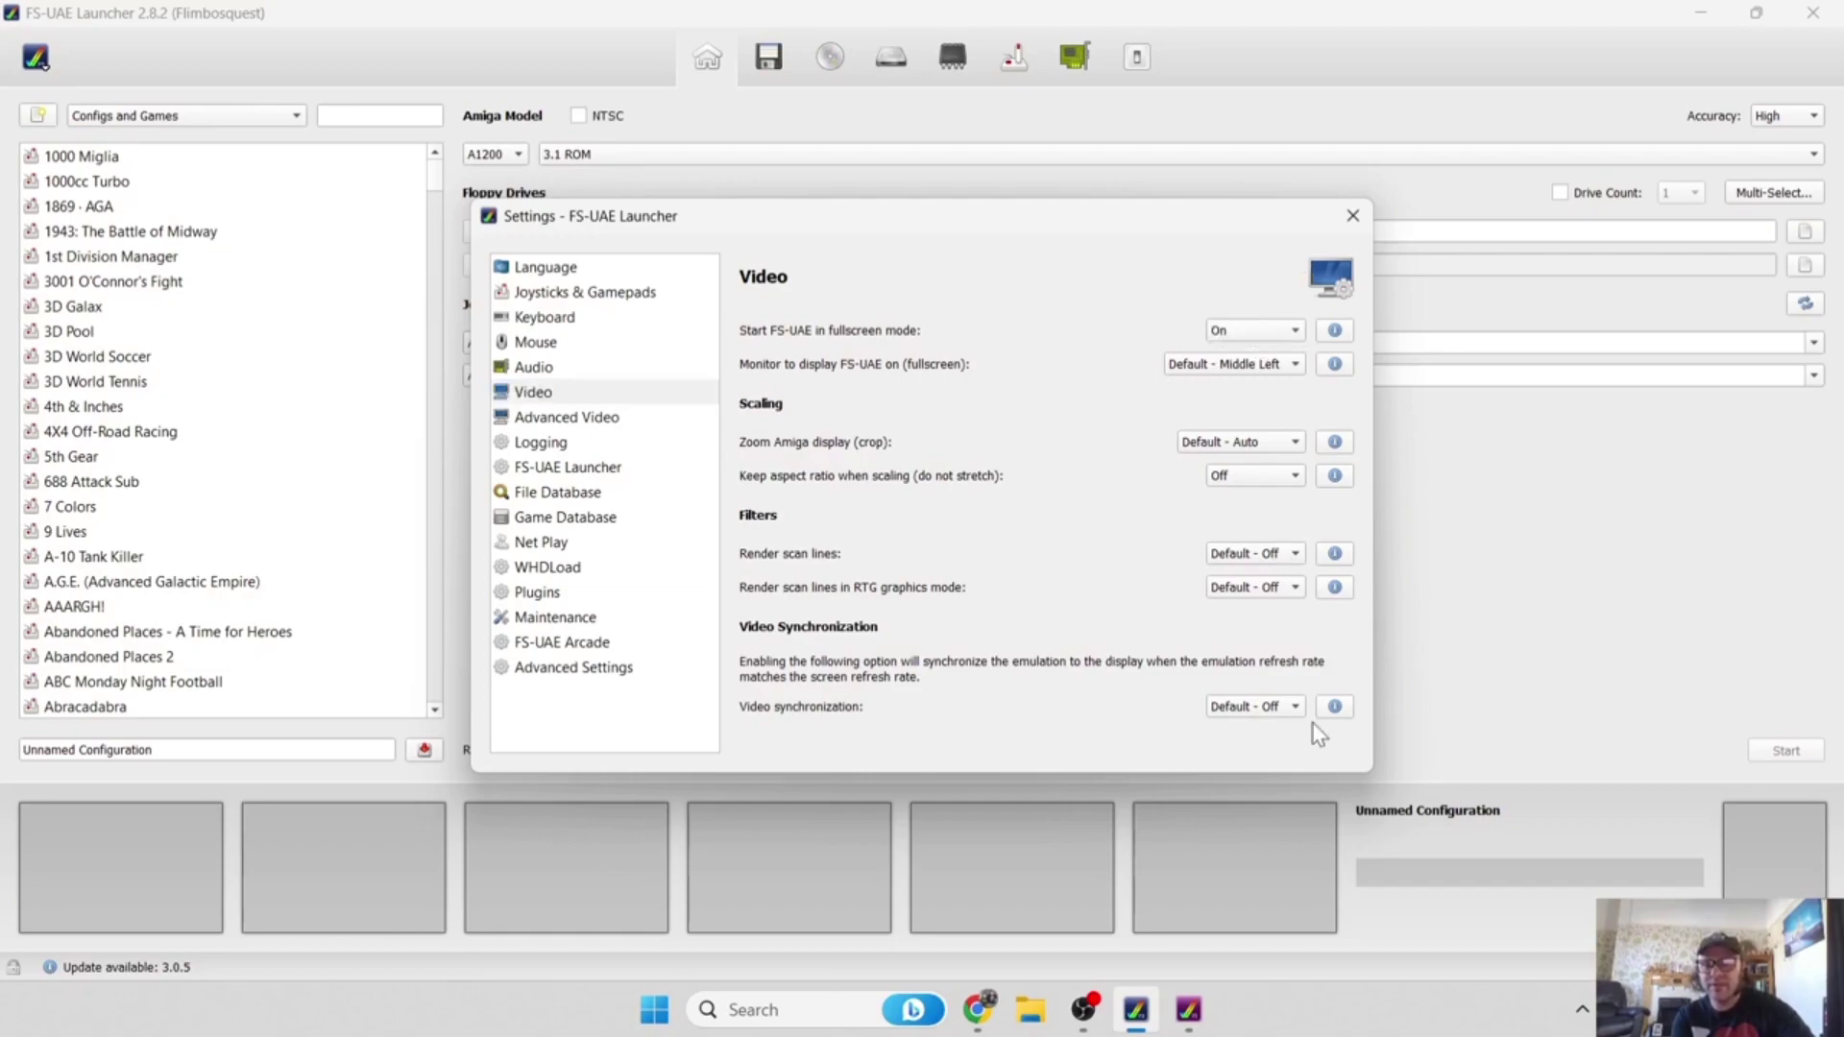
click(1352, 215)
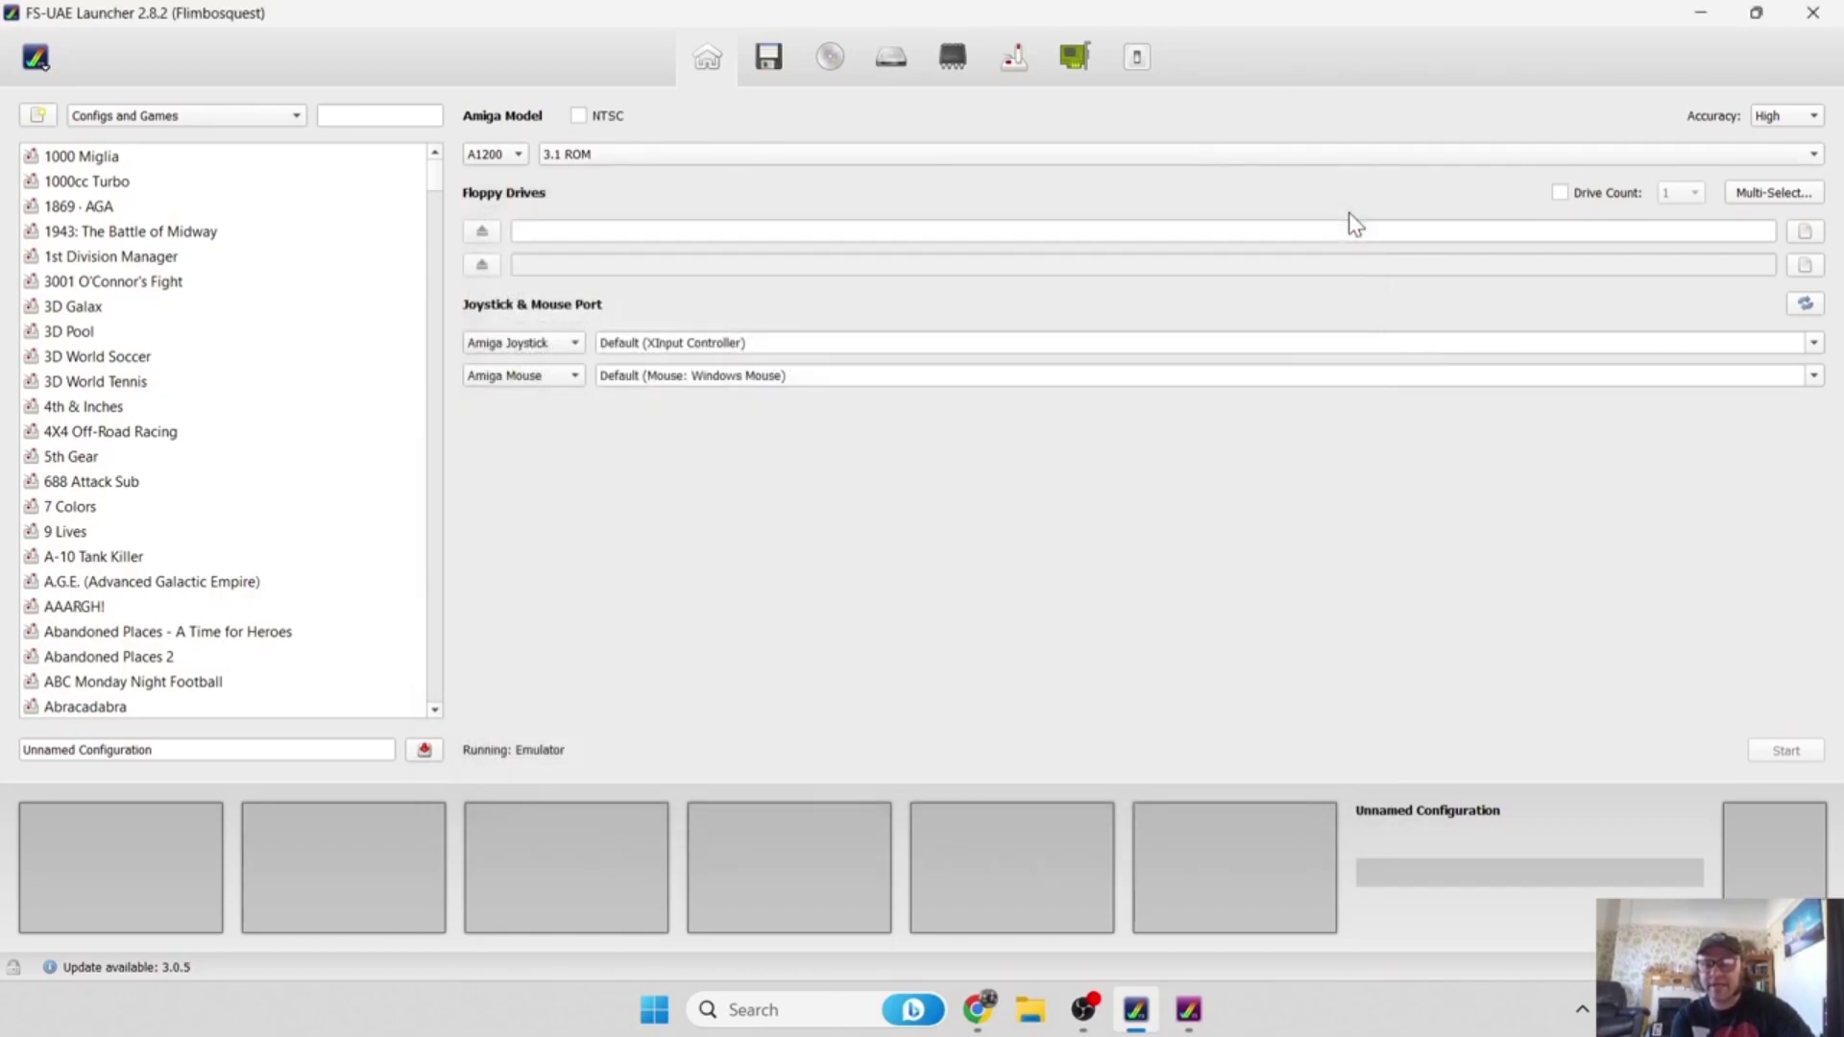
Close the running emulator, restart the A1200 in fullscreen, and briefly check the Workbench desktop's pop-up menu.
right_click(1188, 1006)
click(1111, 942)
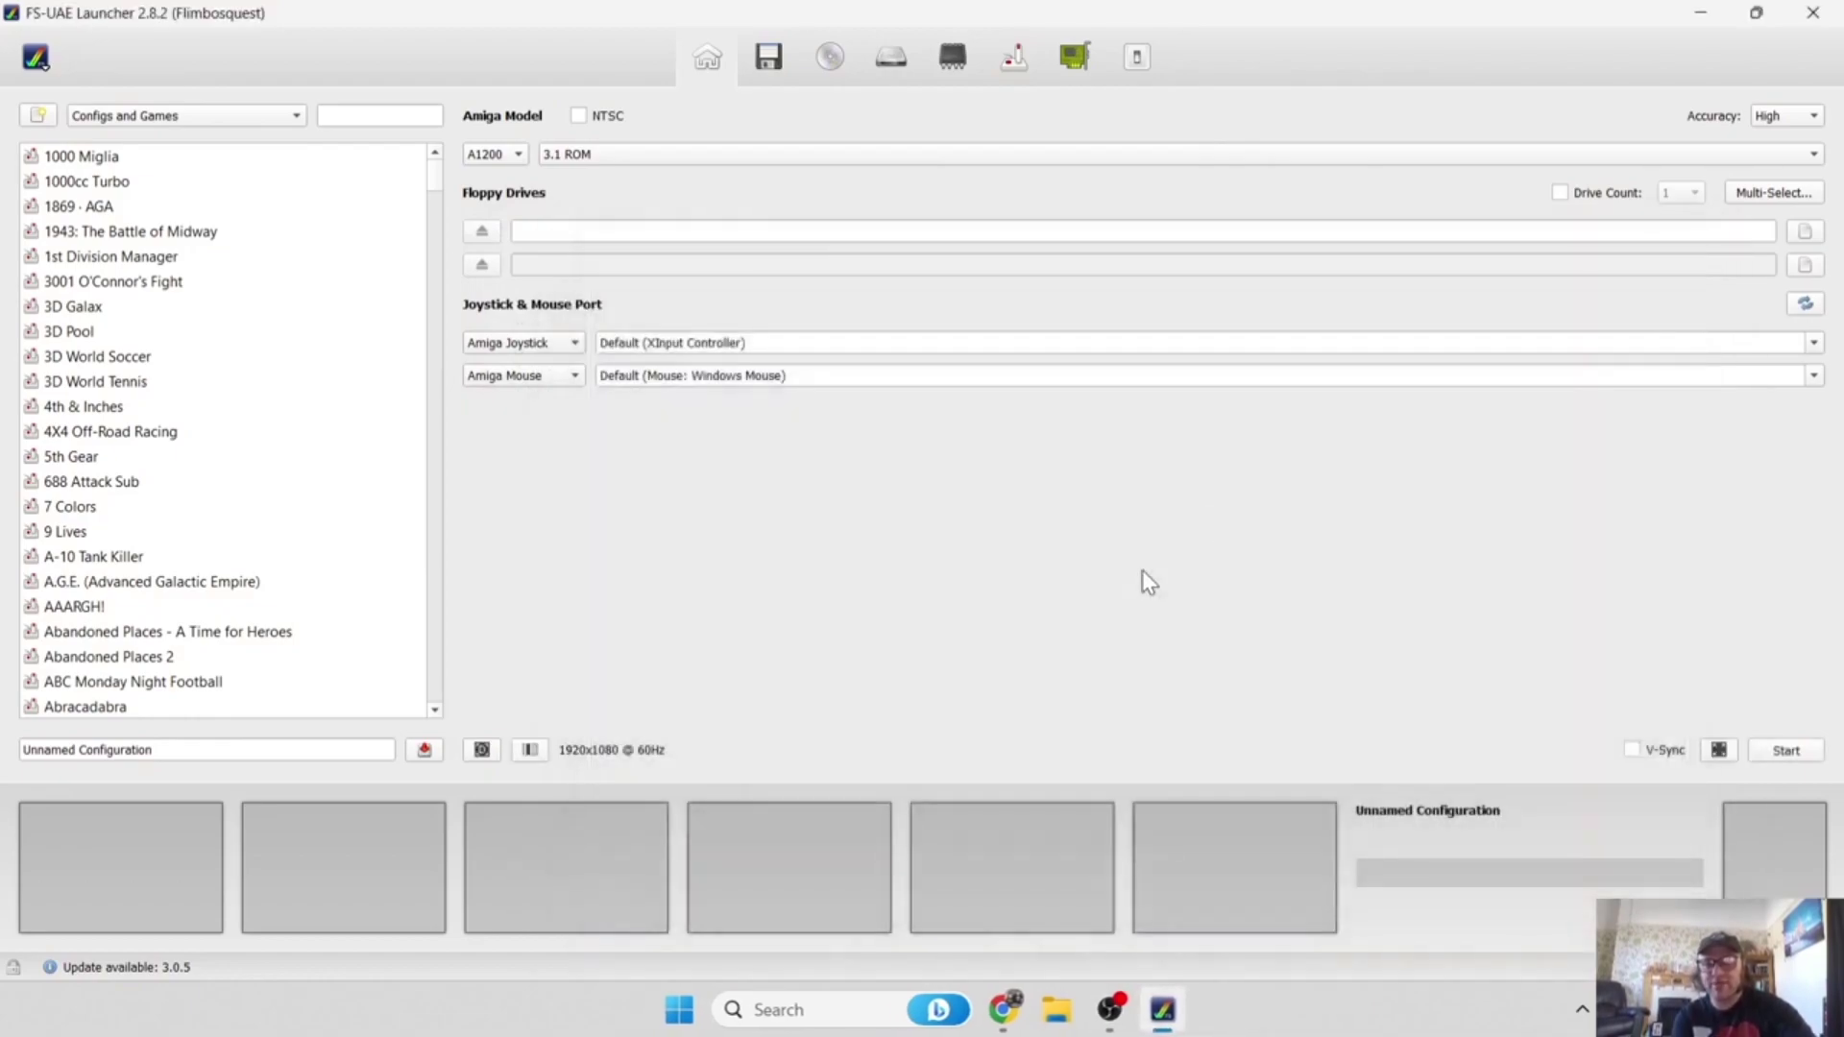
click(1795, 753)
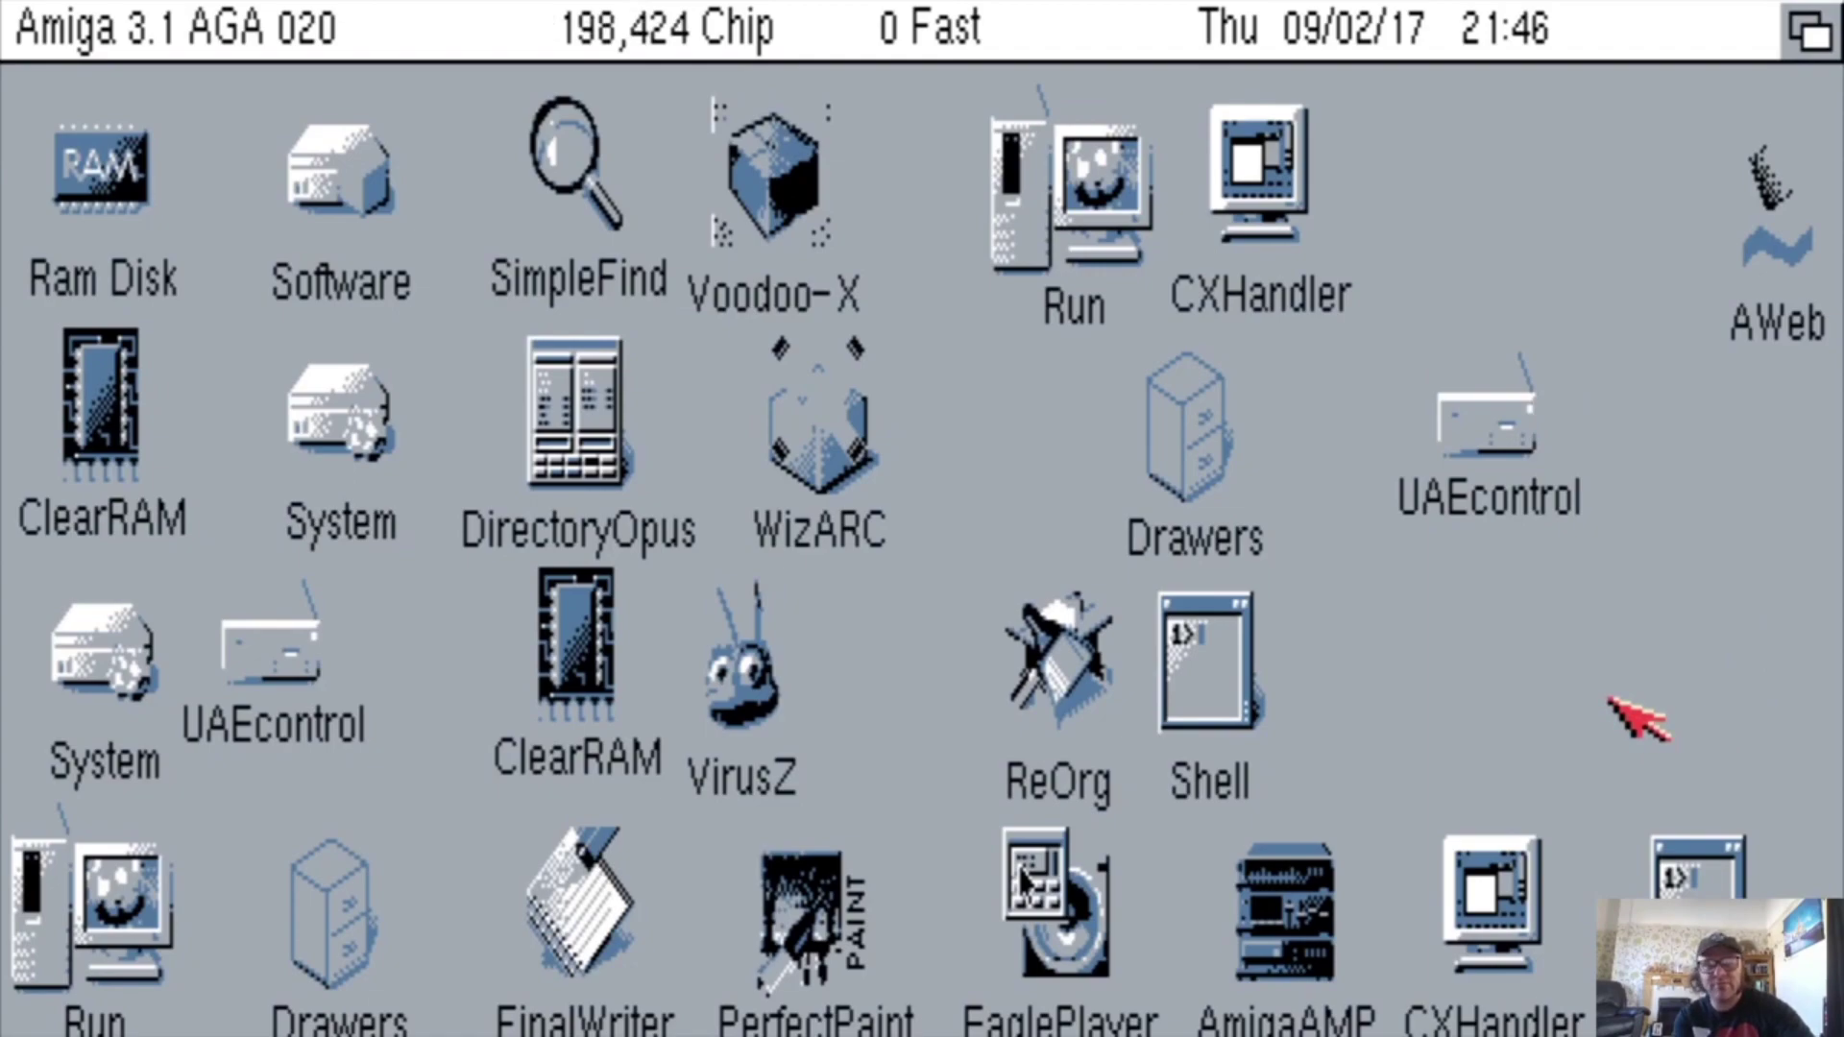
right_click(1610, 700)
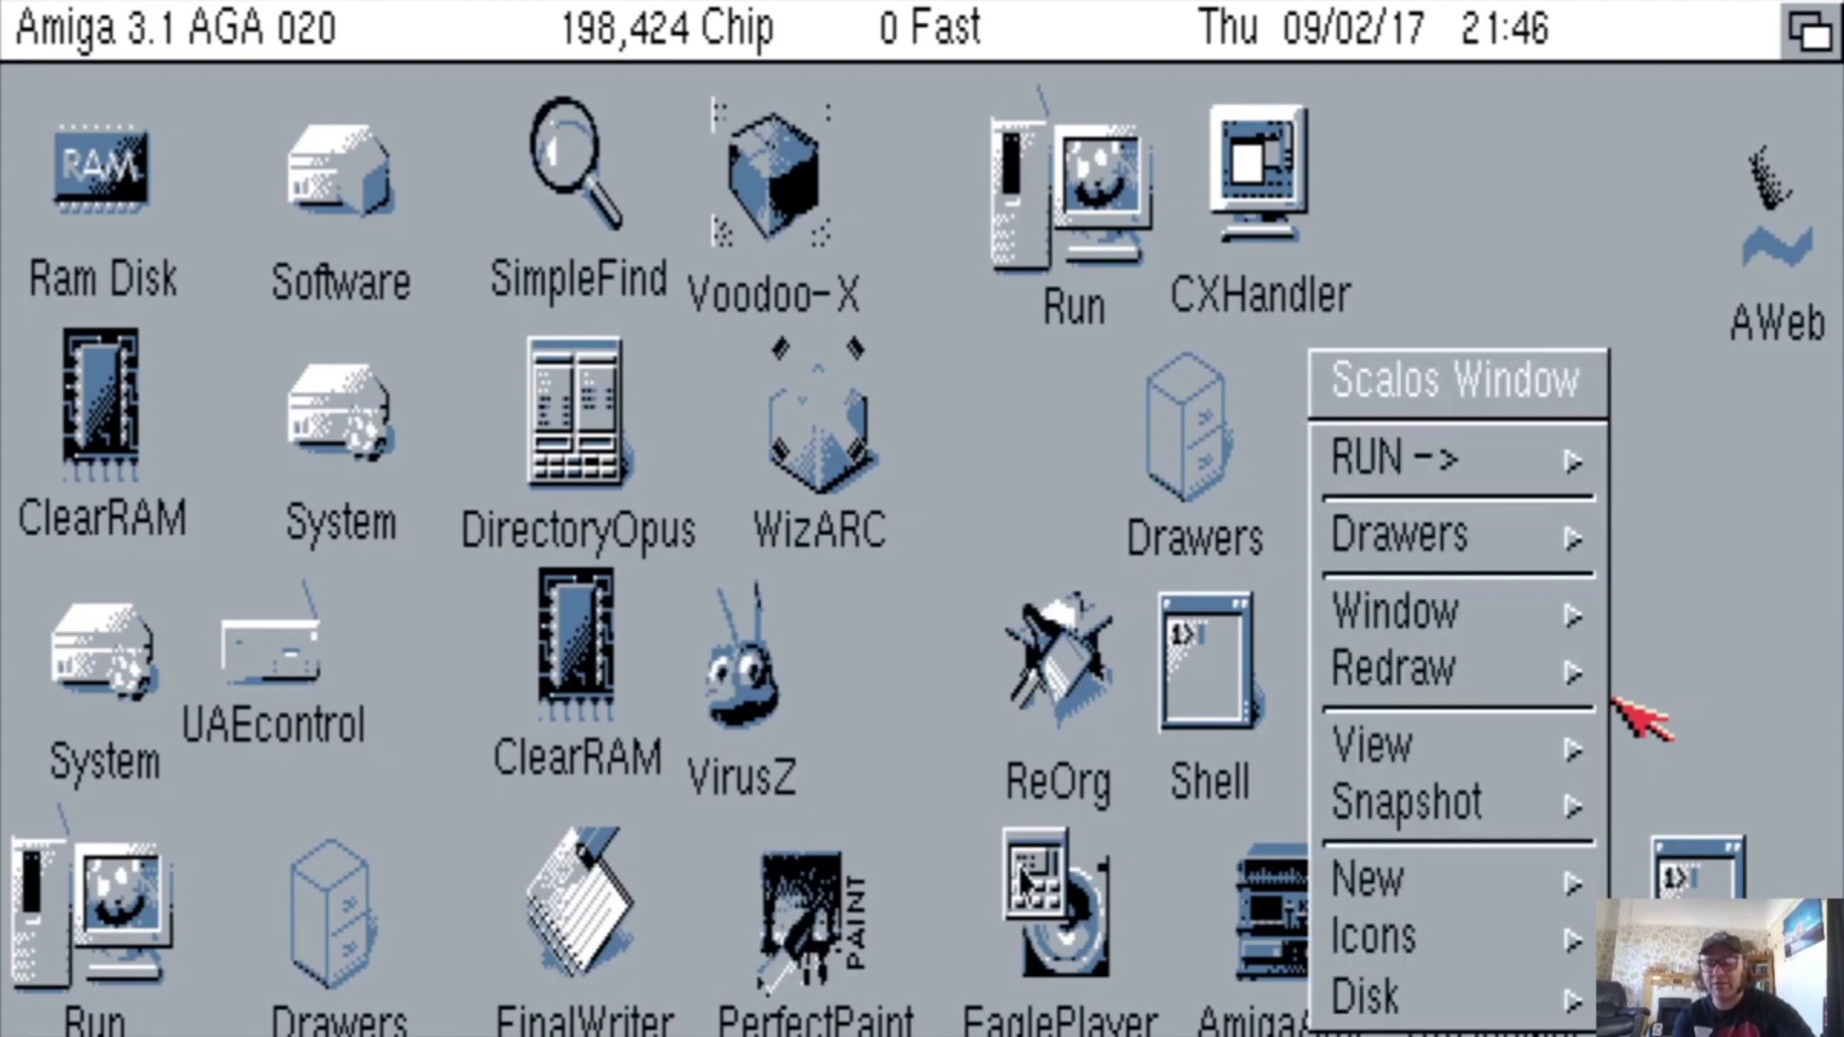
click(1638, 711)
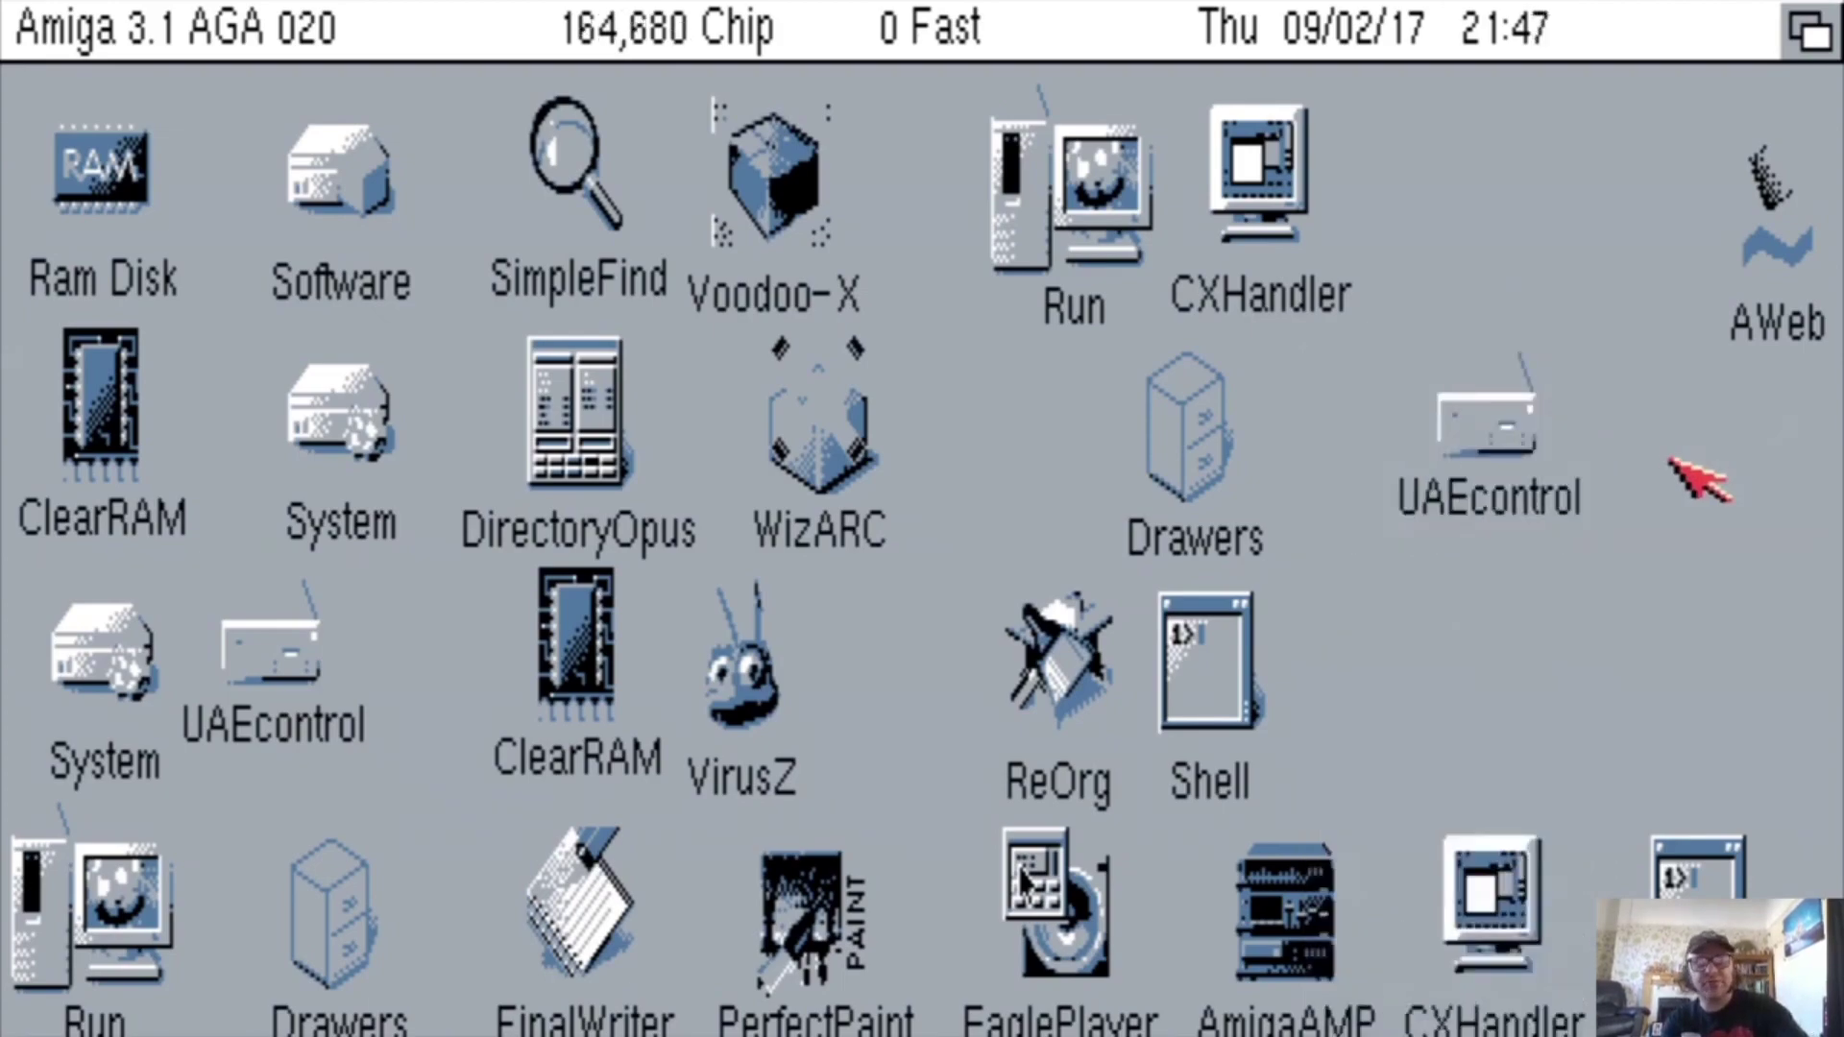
Switch from the fullscreen Workbench back to the launcher and close the running Amiga 1200 emulator.
key(alt+Tab)
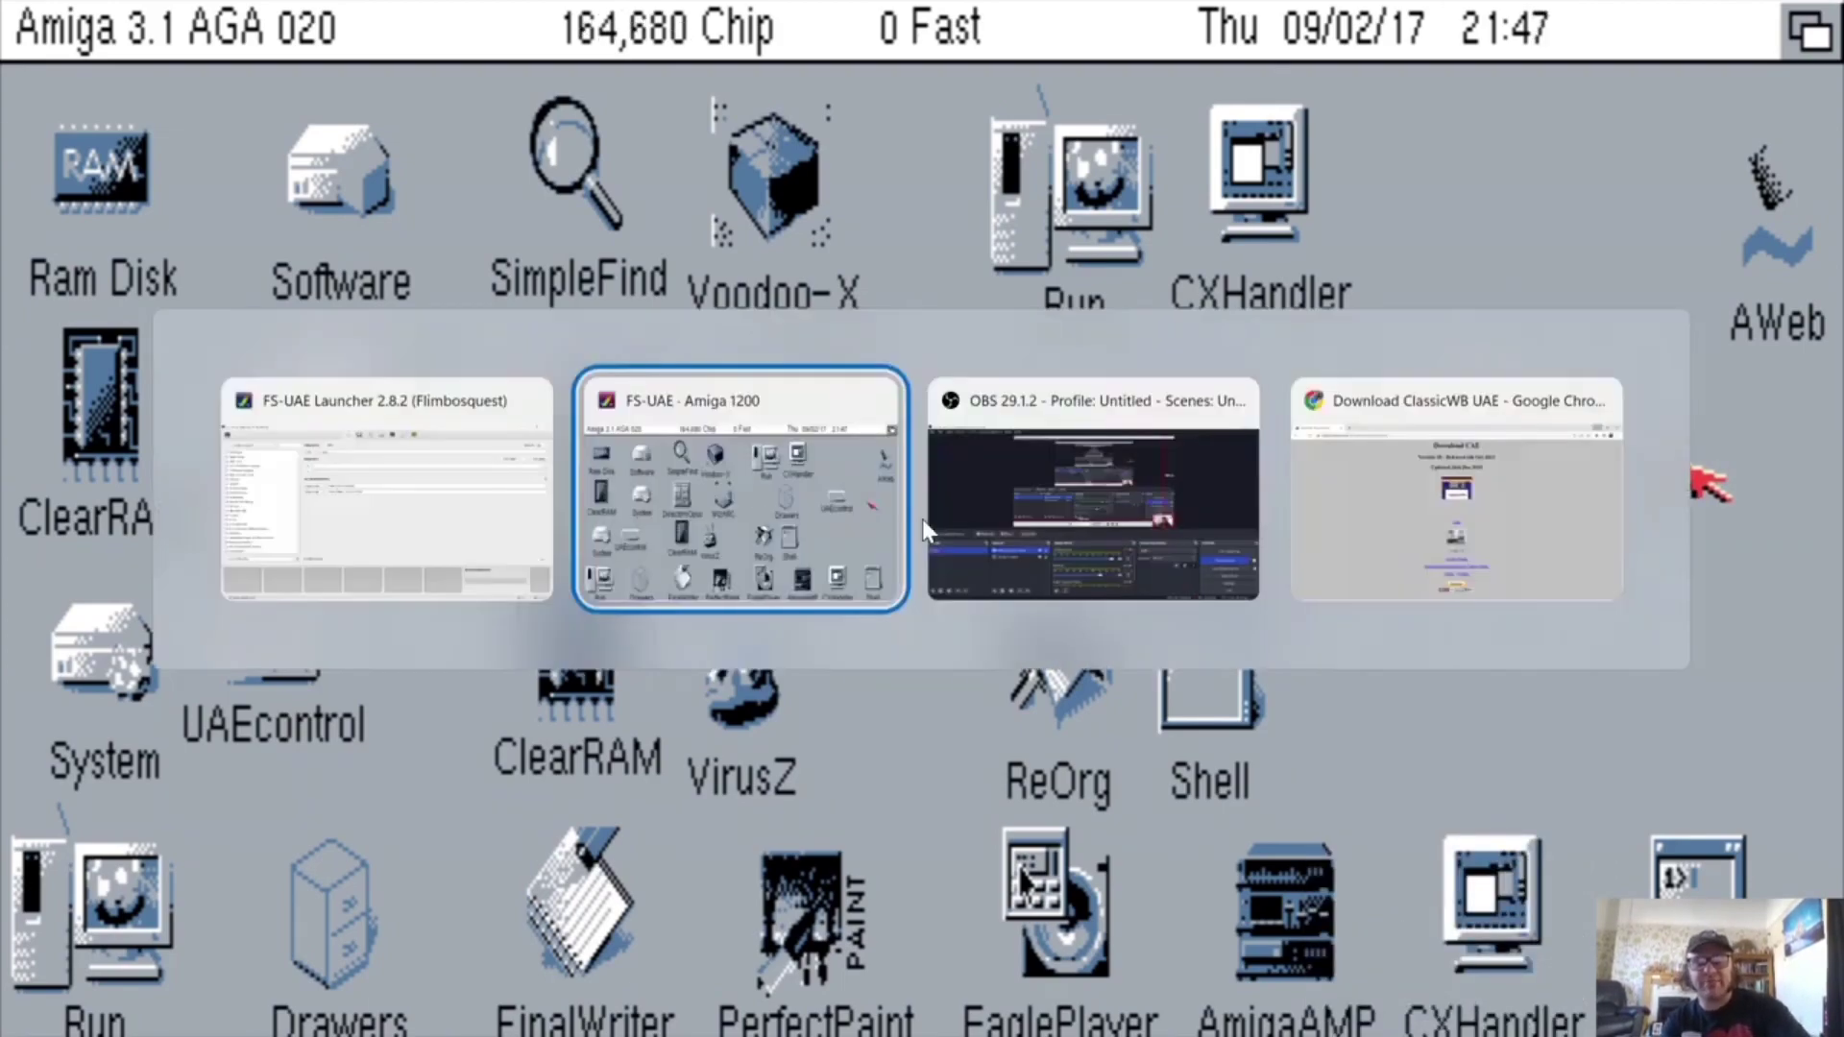
key(alt+Tab)
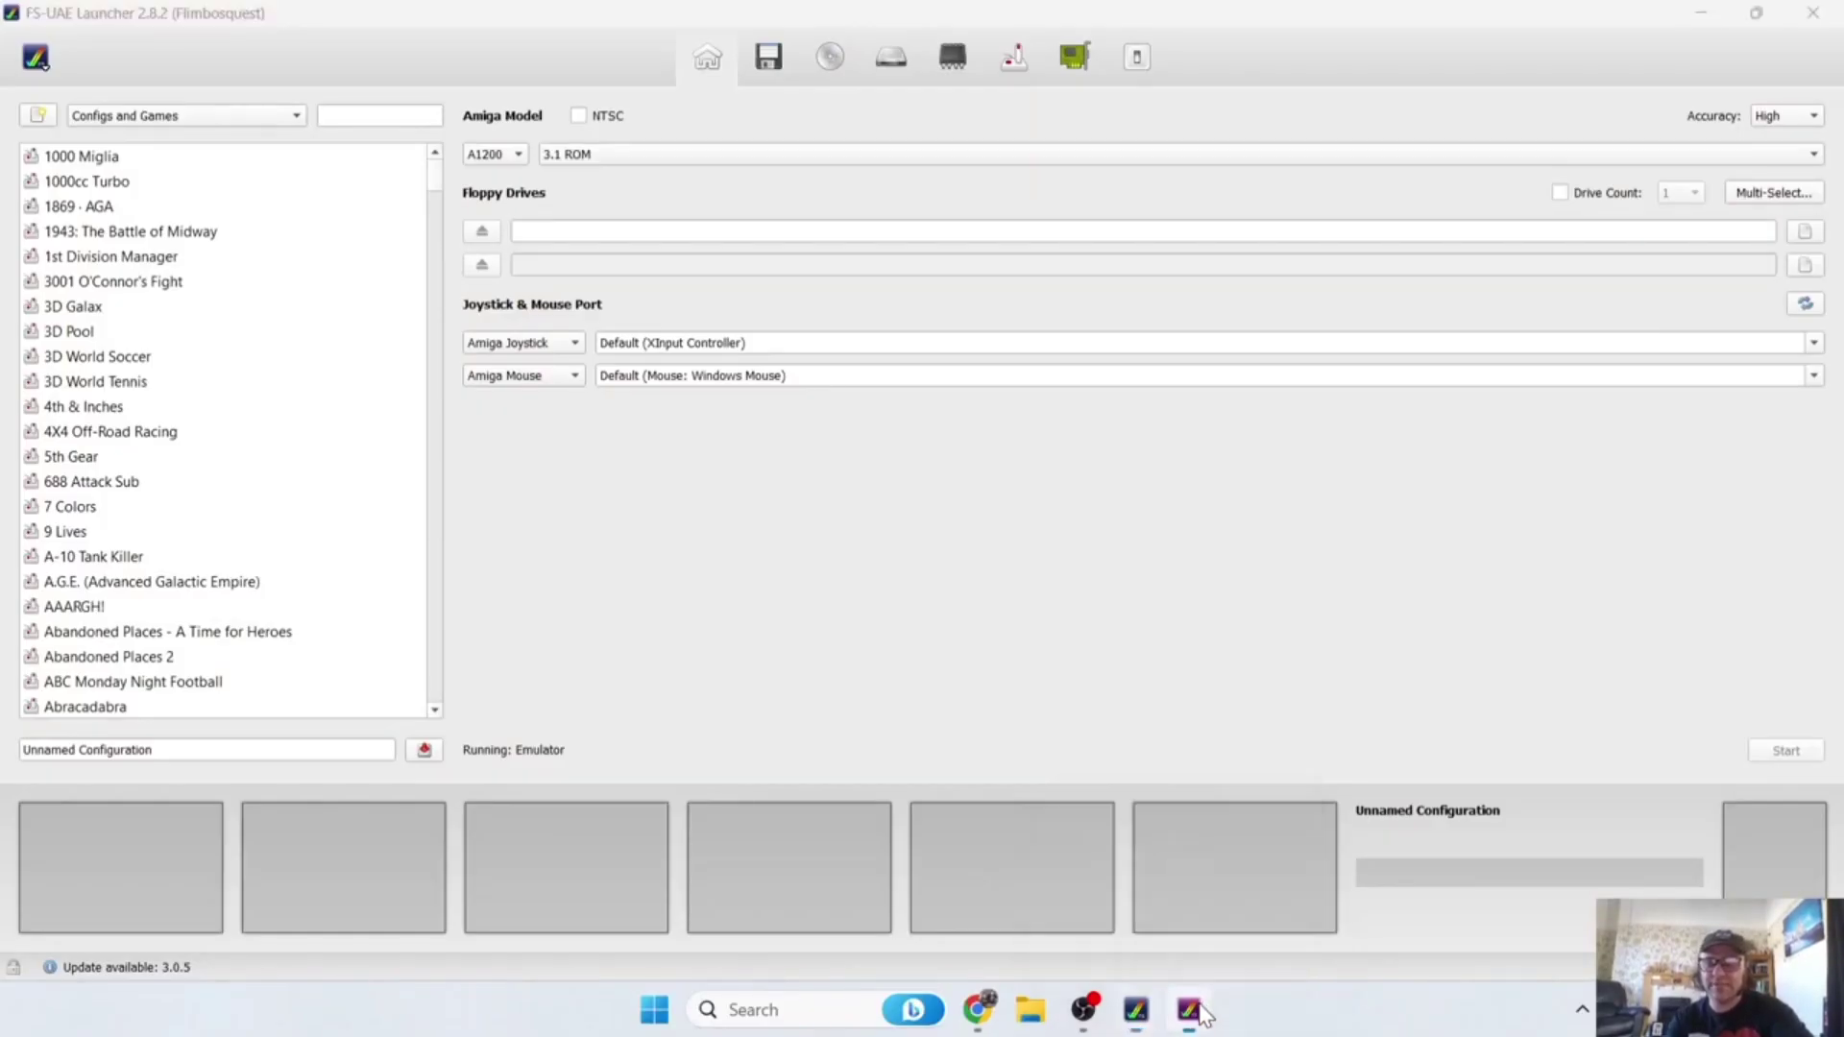
right_click(1189, 1006)
click(1114, 945)
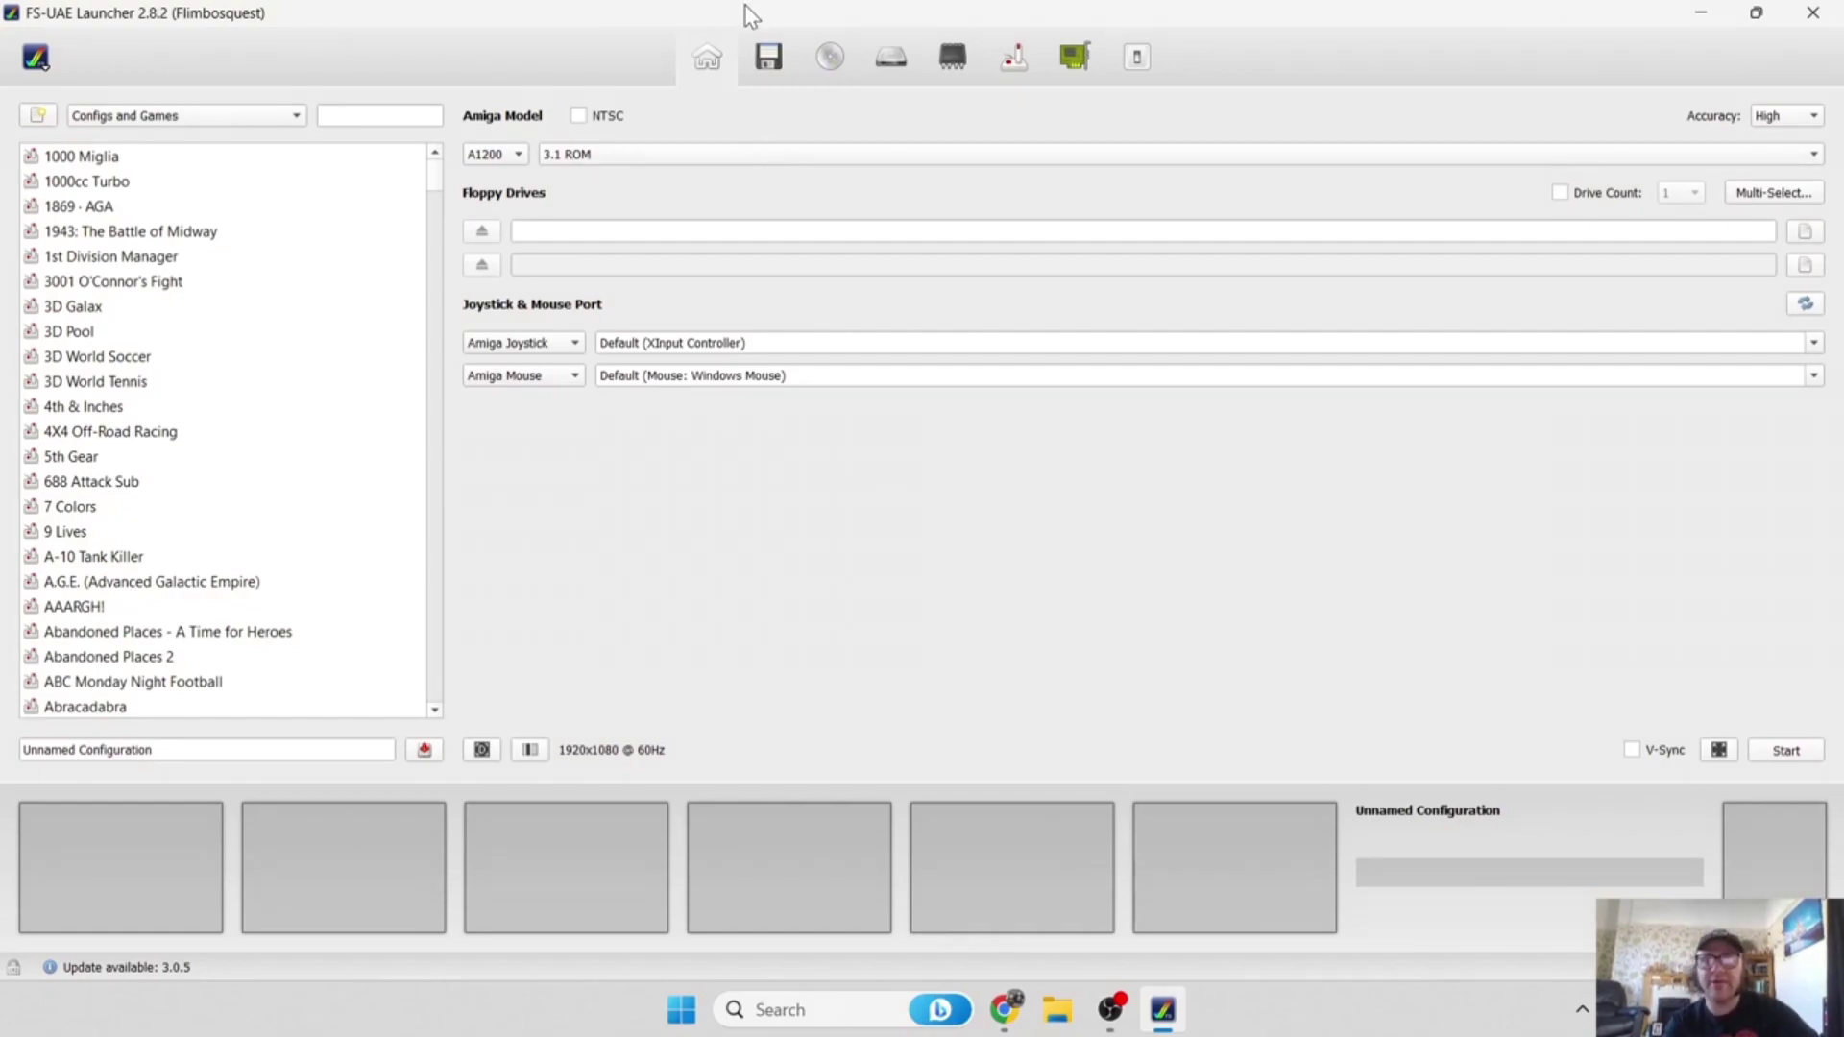
Remove all the Workbench3.1 disk images from the floppy Media Swap List.
click(768, 60)
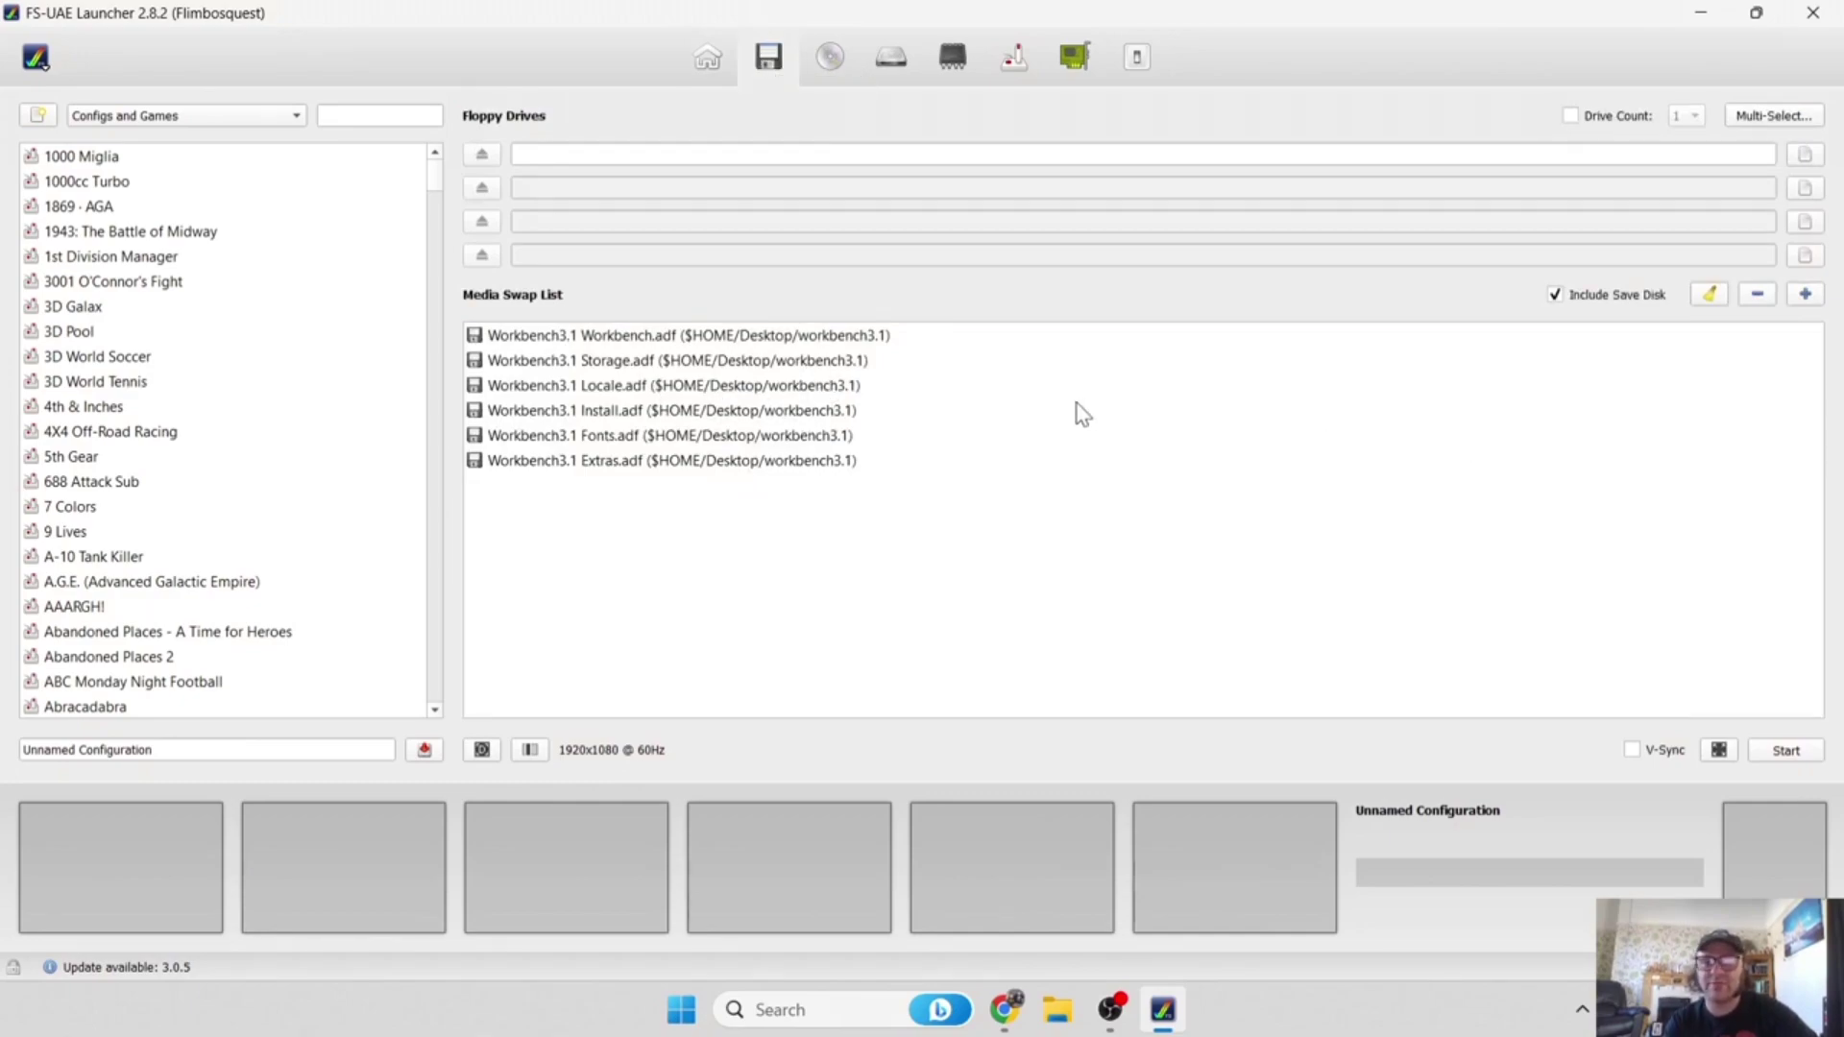
click(1022, 370)
click(1757, 295)
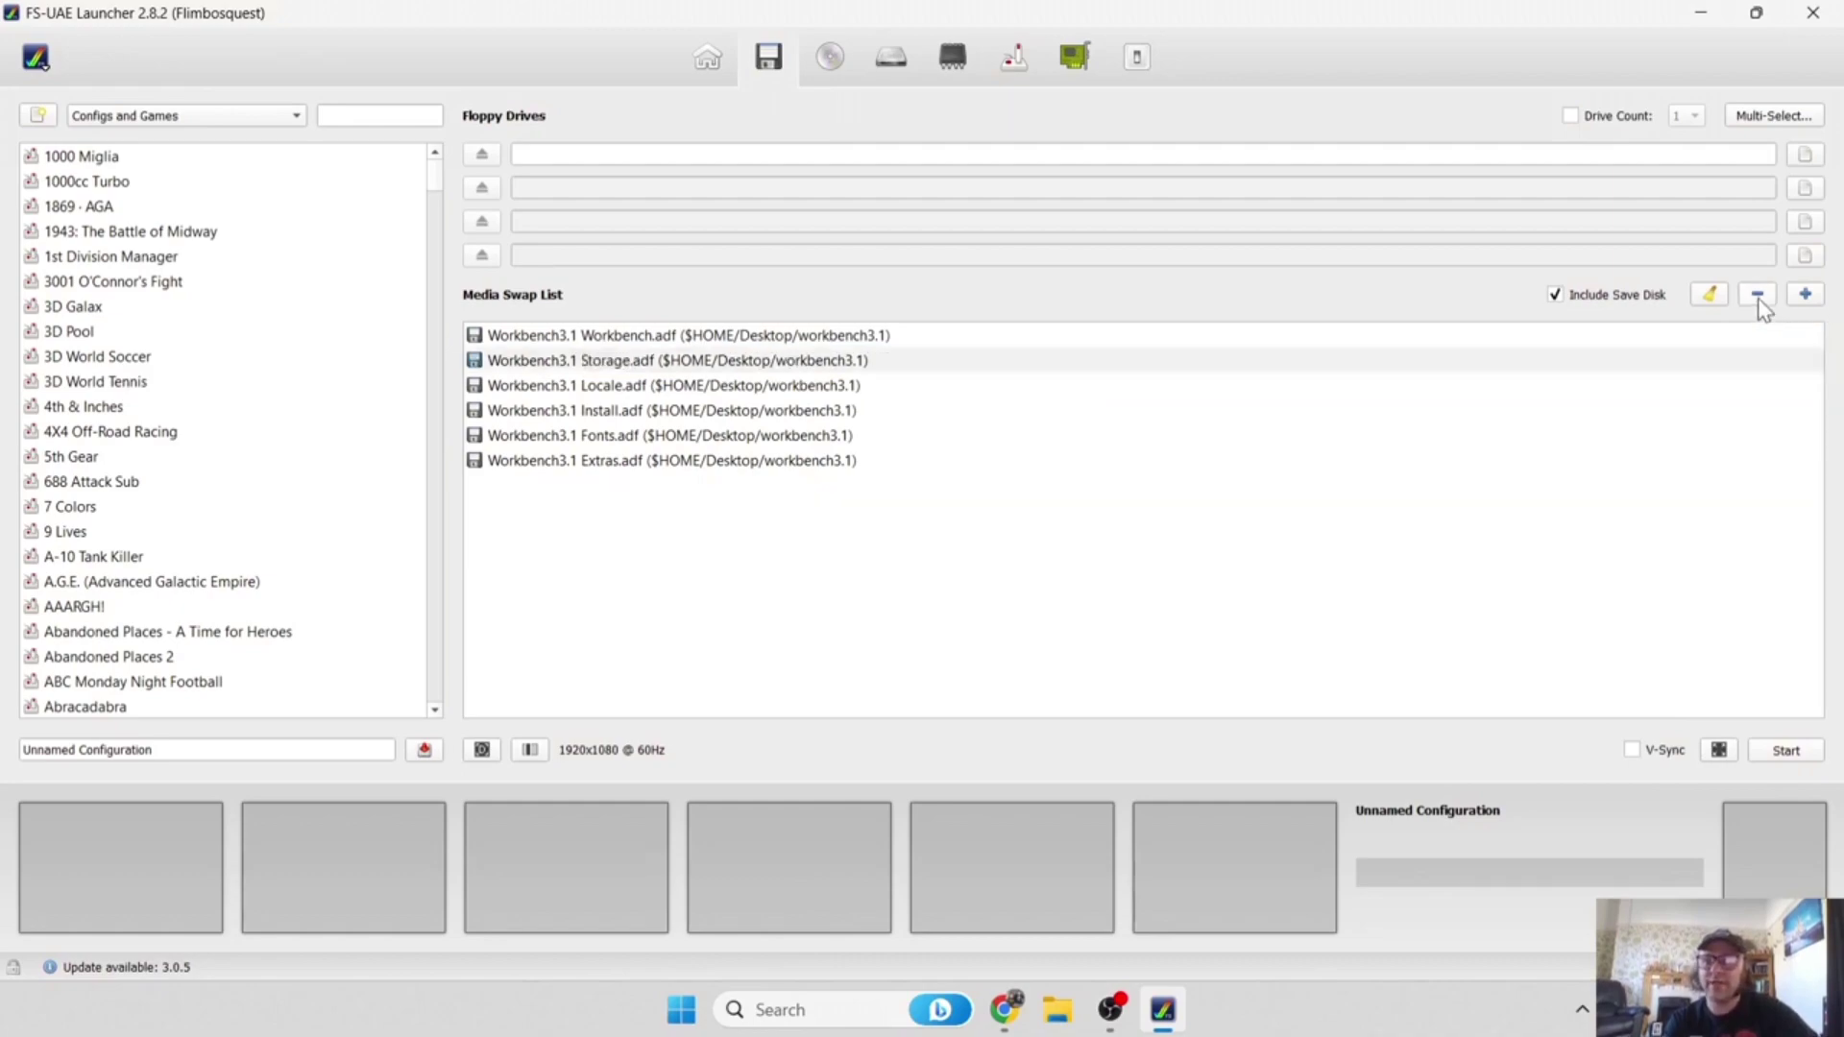
click(1015, 419)
click(1759, 295)
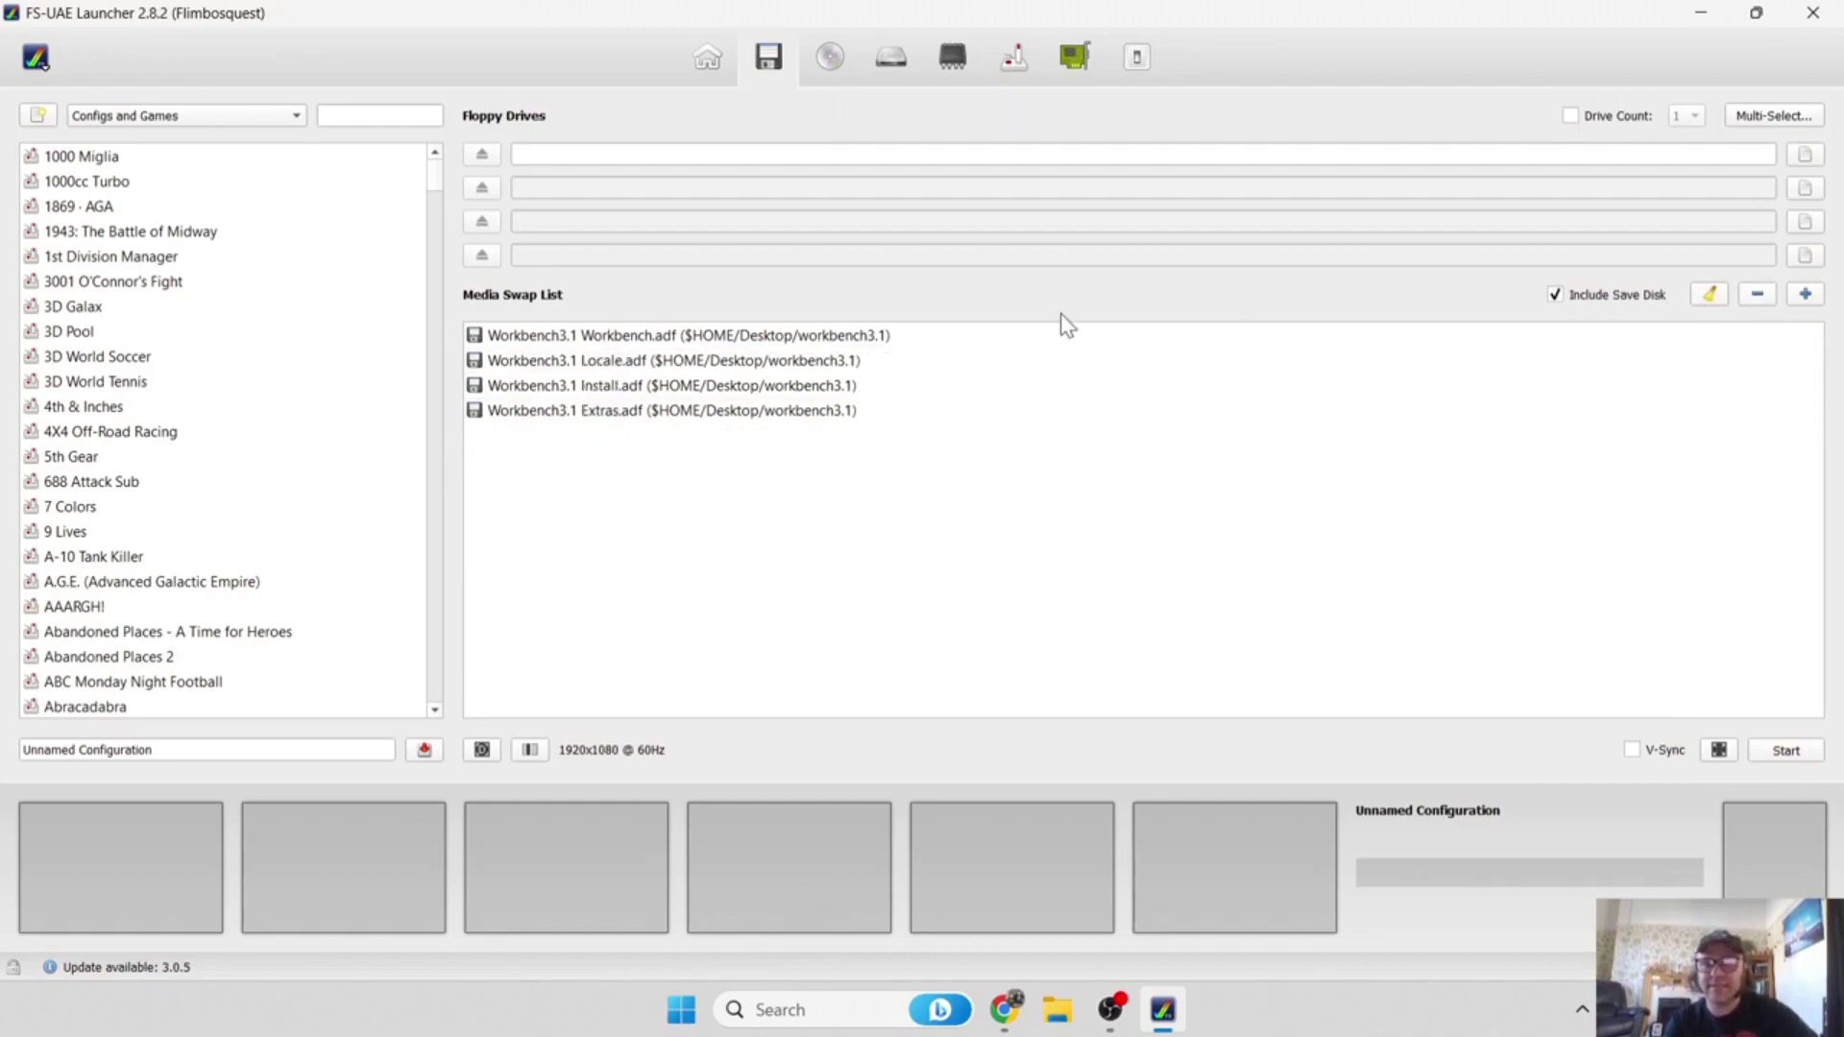
click(963, 335)
click(1761, 295)
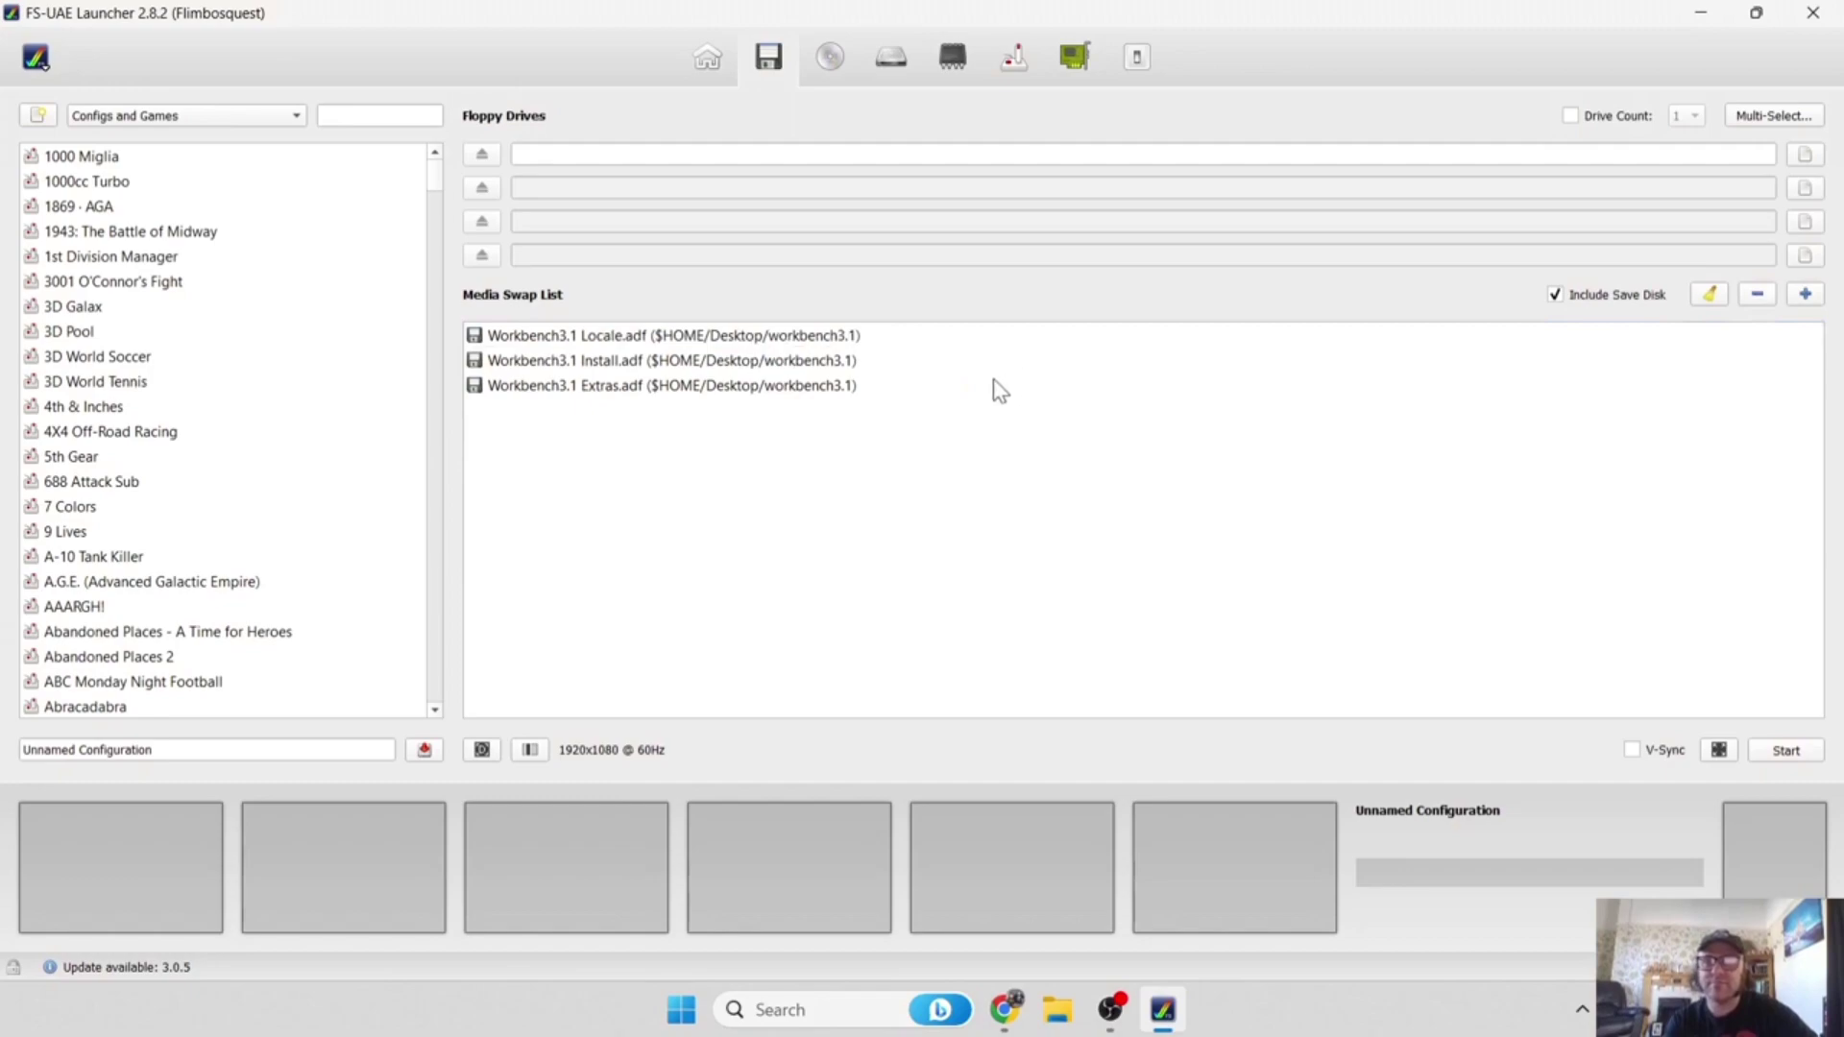
click(998, 386)
click(1761, 295)
click(1262, 362)
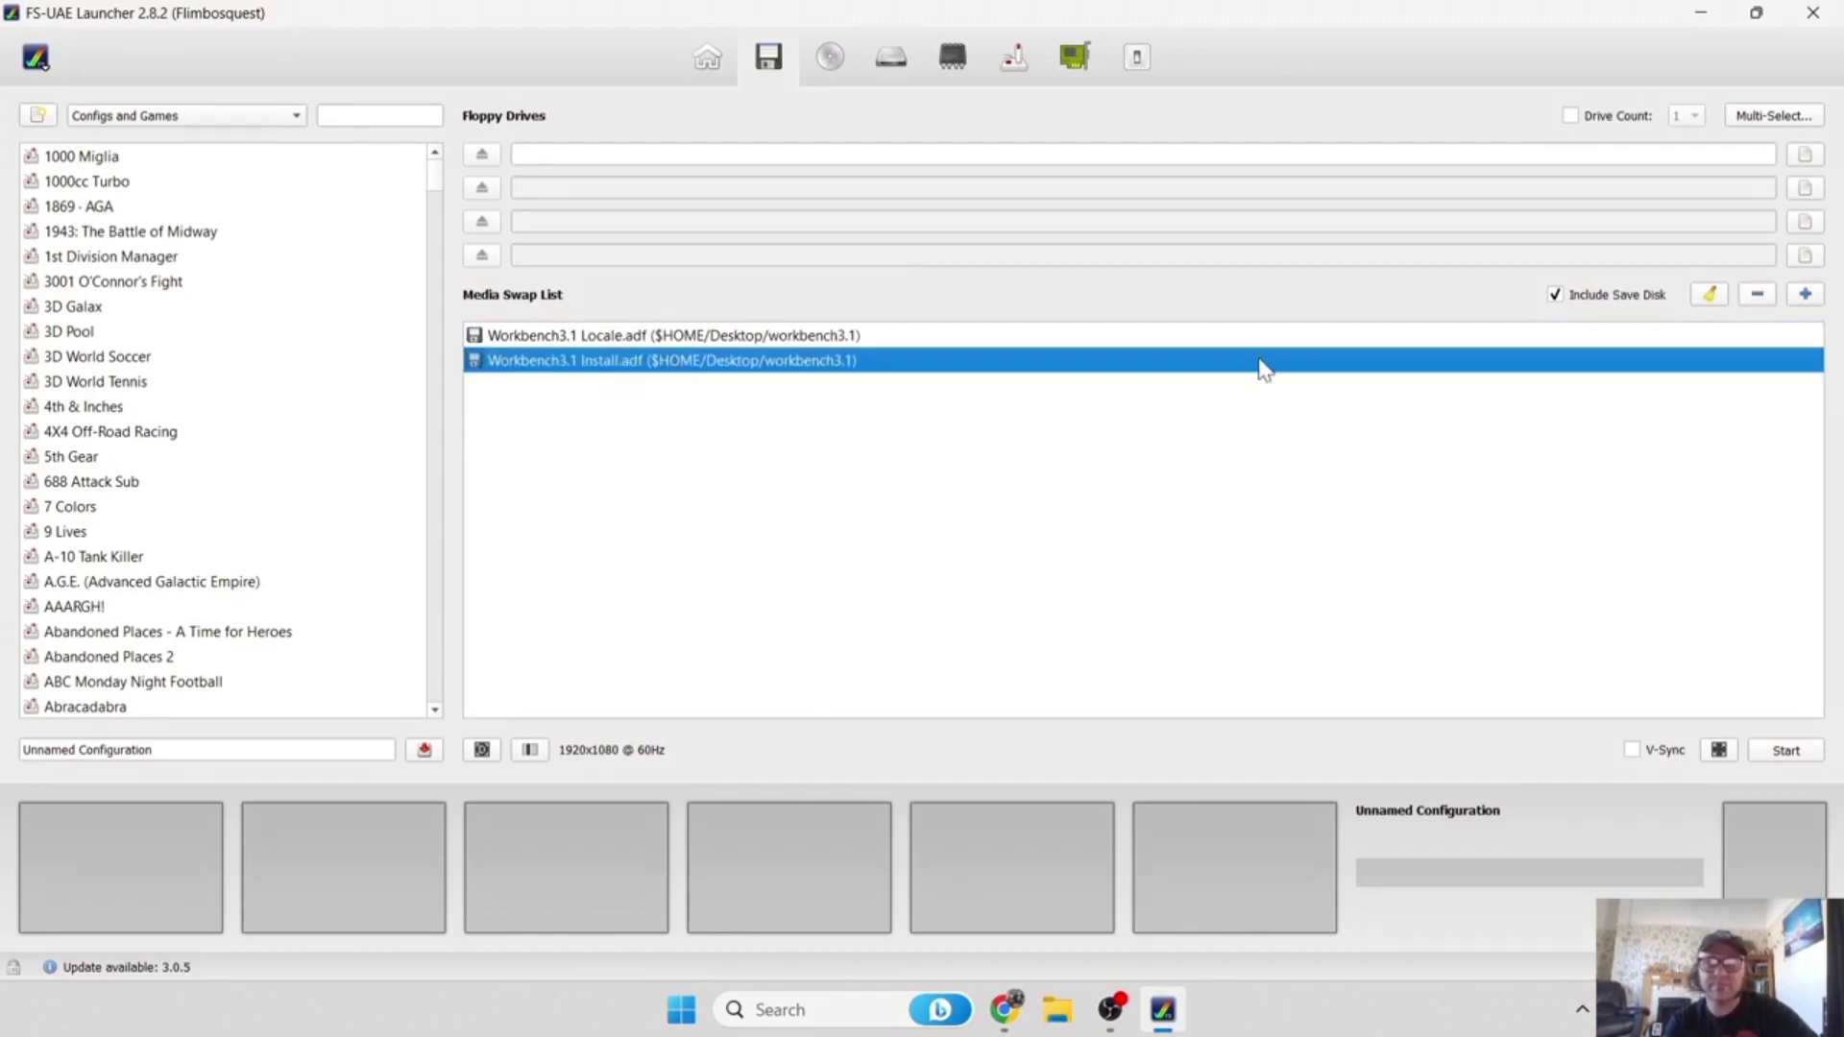
click(1756, 298)
click(742, 357)
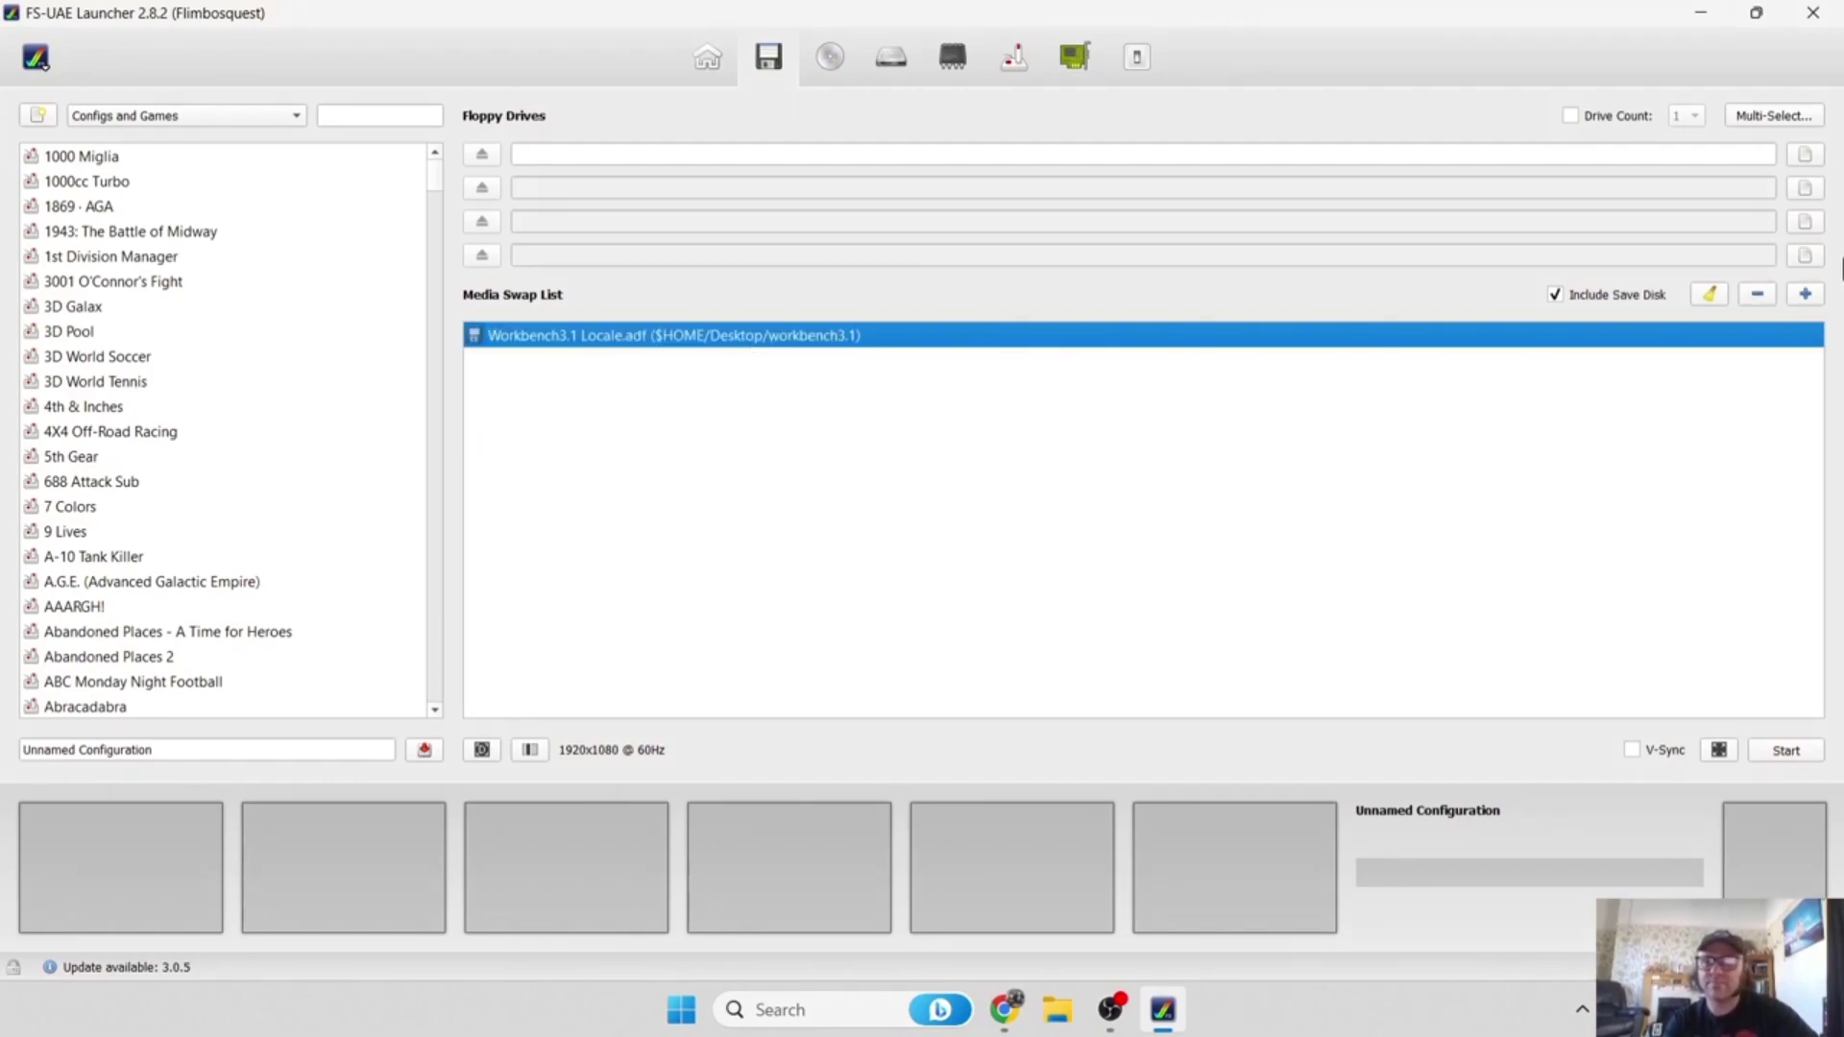
click(1759, 298)
Name the current configuration a1200 and save it.
click(707, 57)
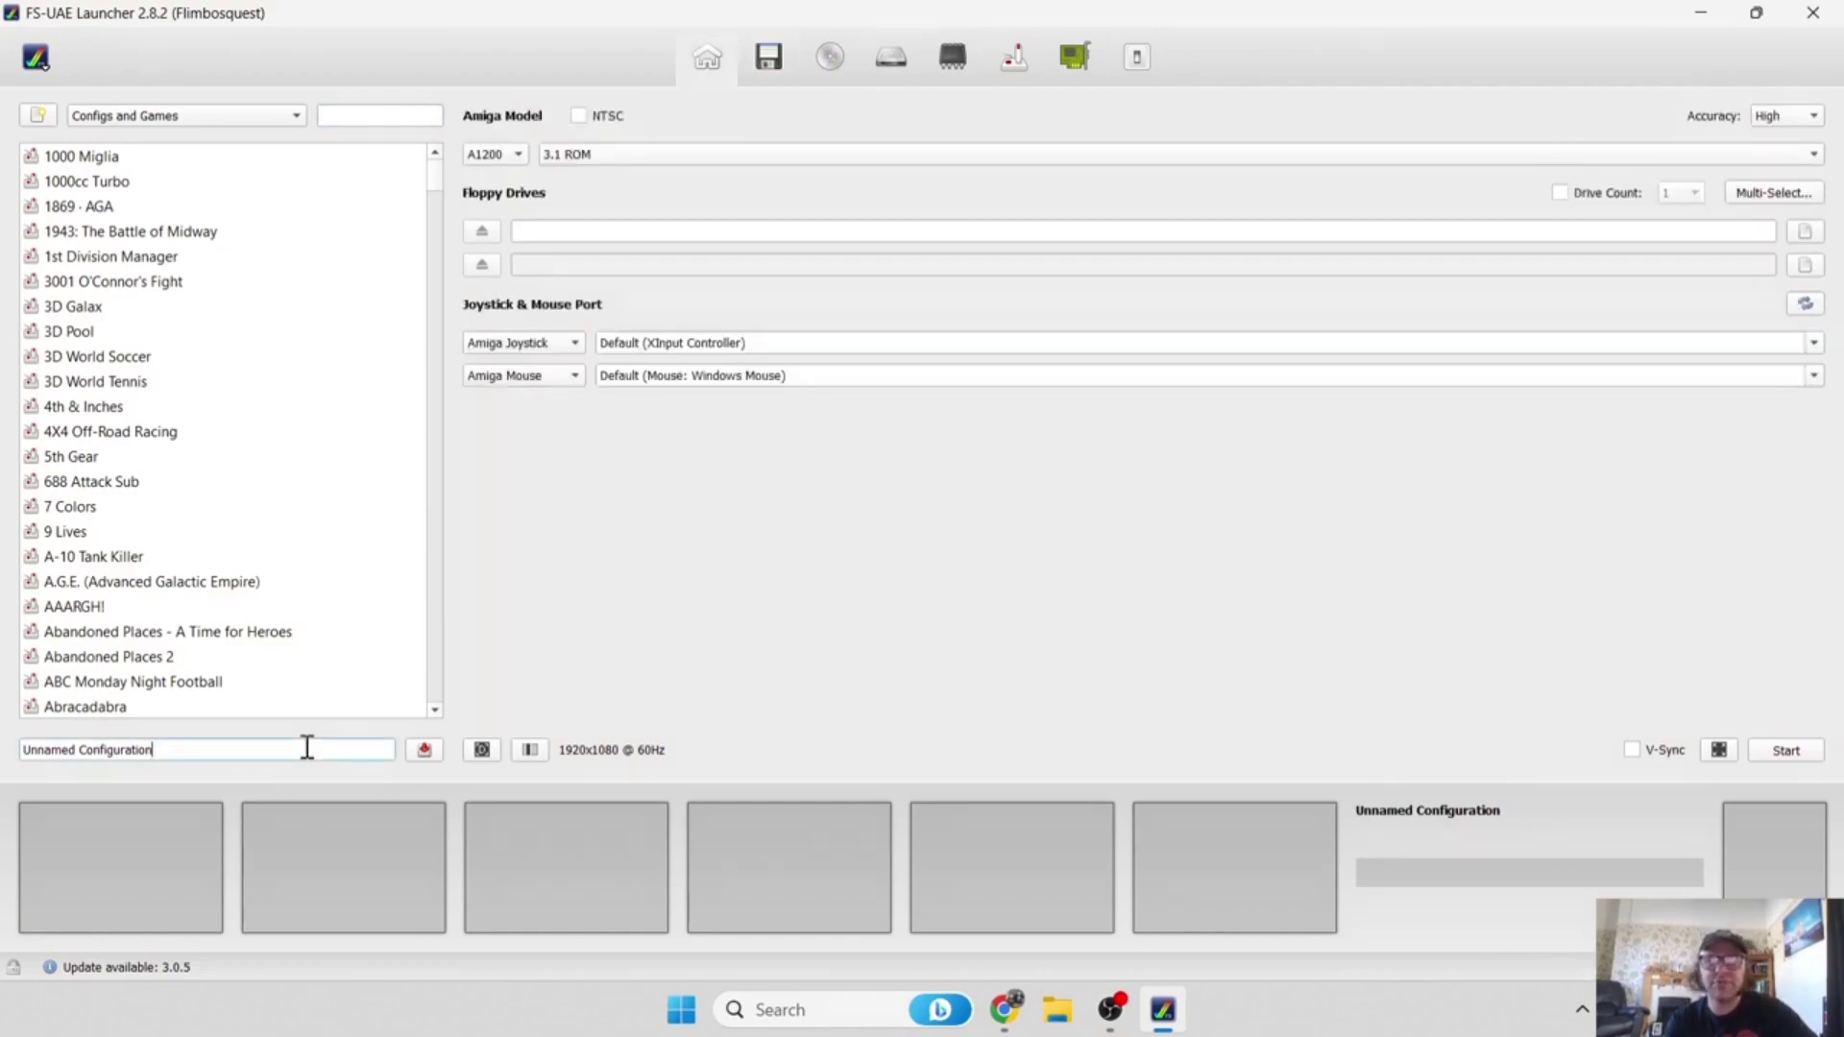
drag(304, 745, 4, 698)
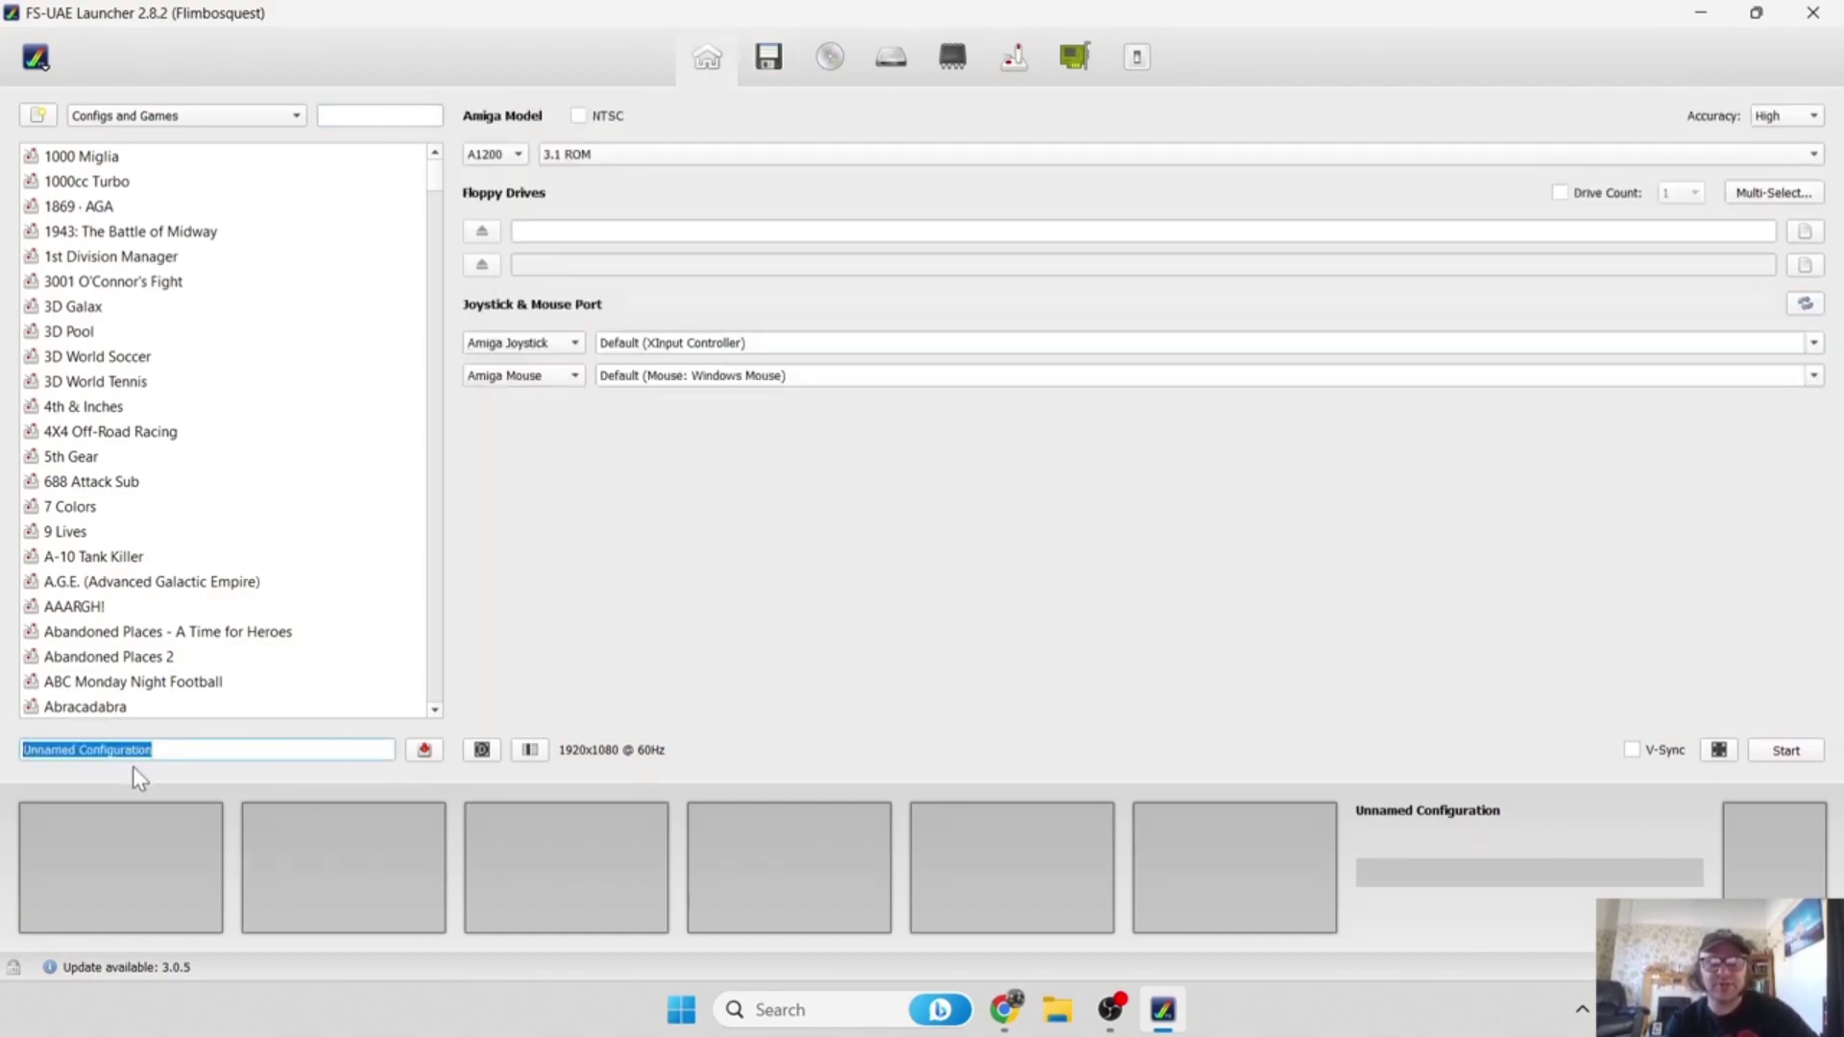
text(a12)
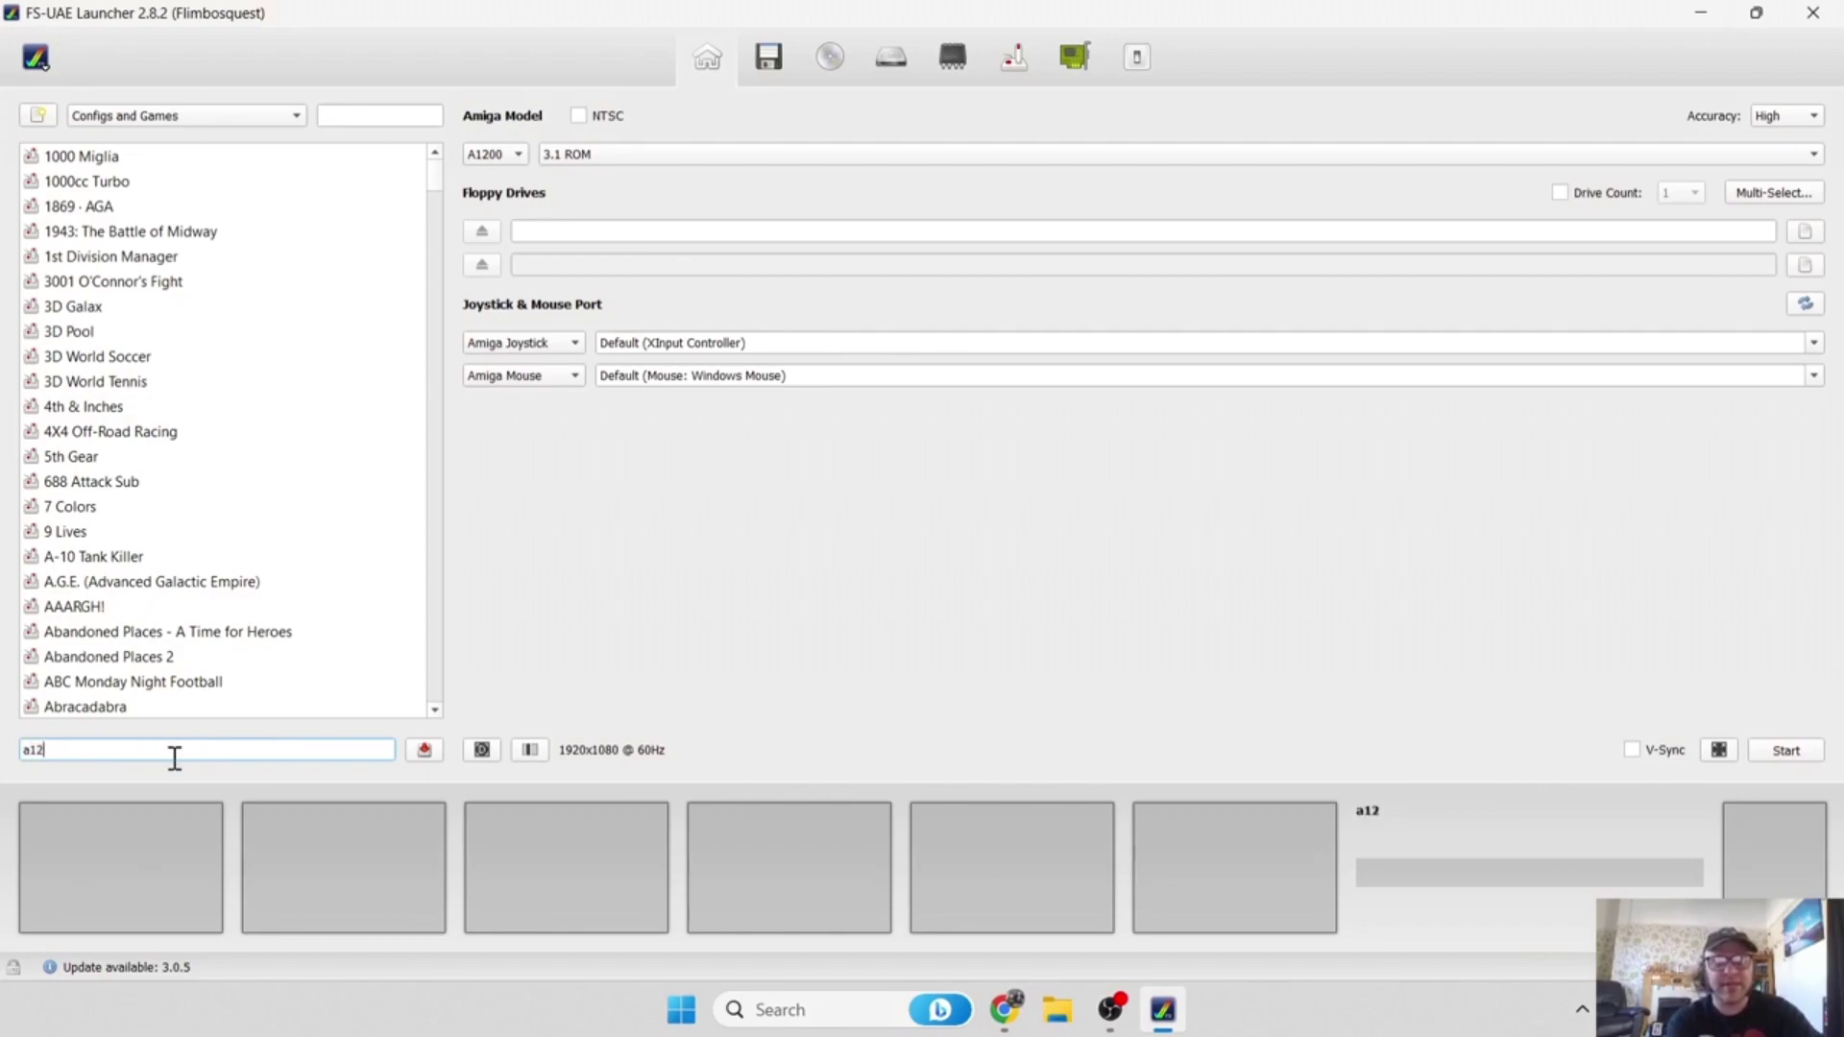
text(00)
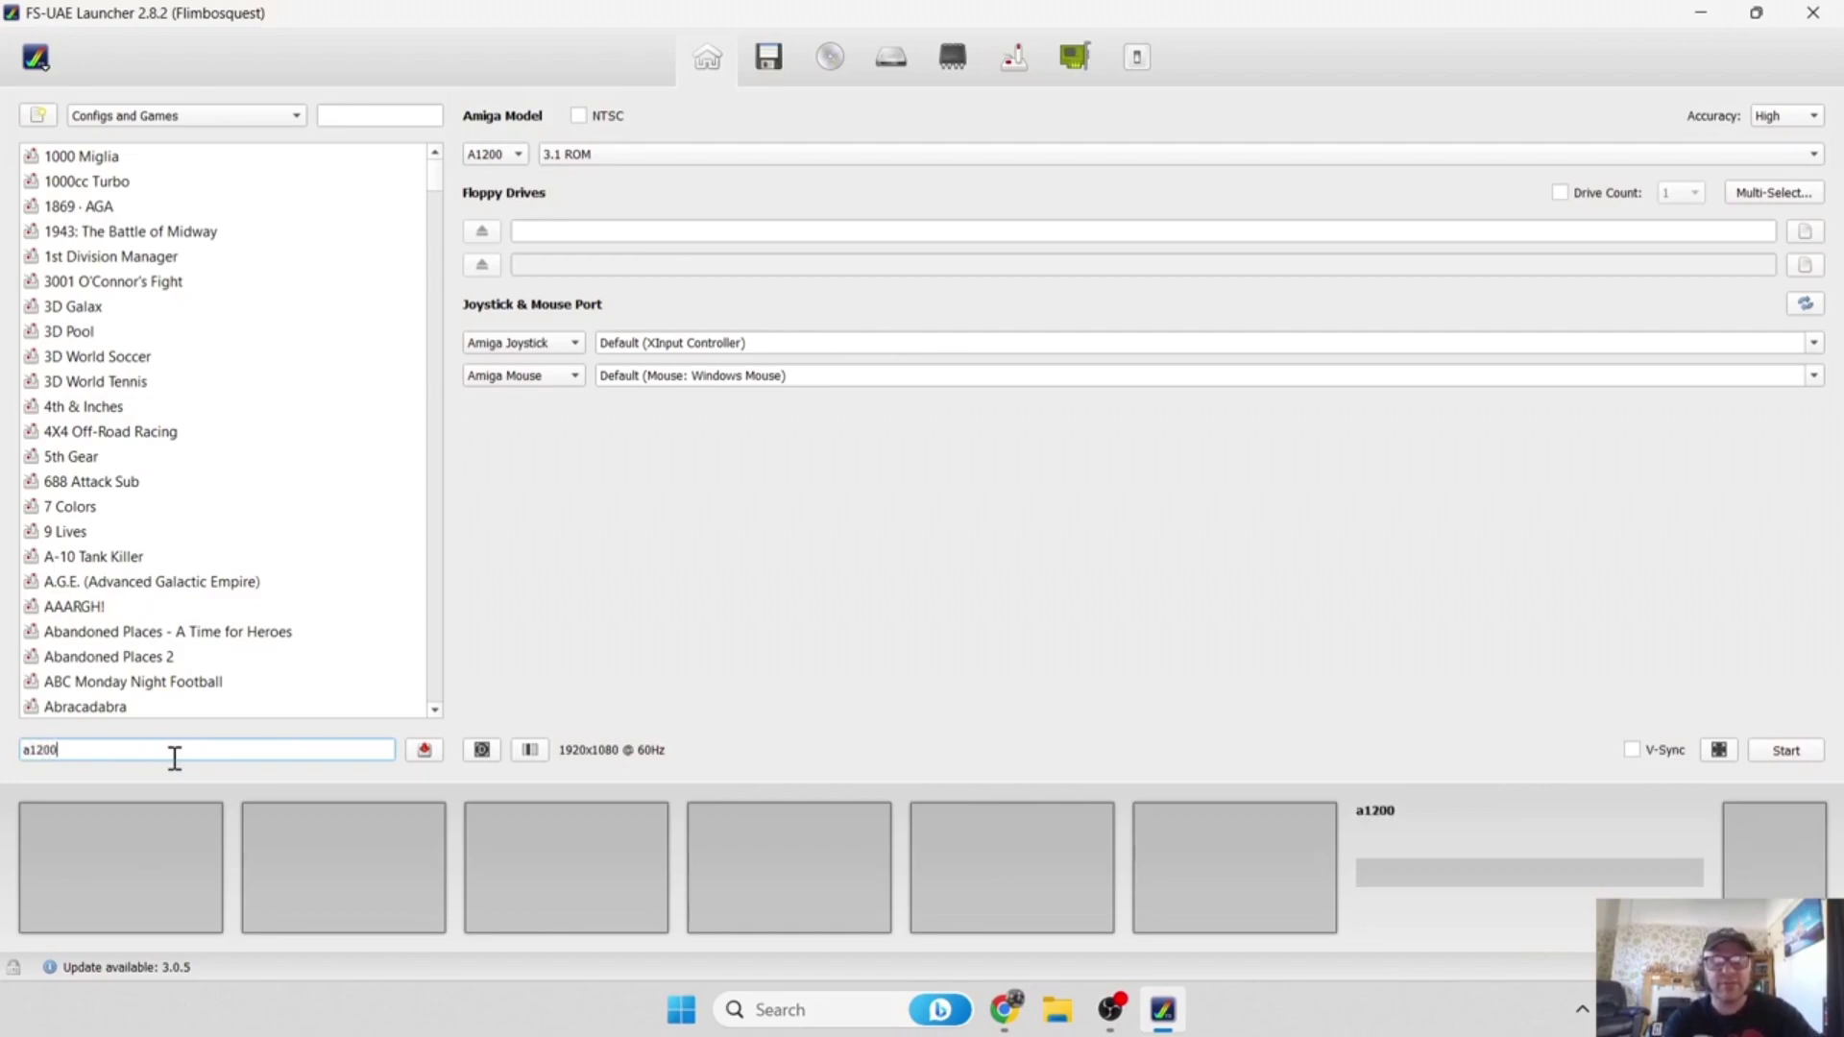
click(423, 750)
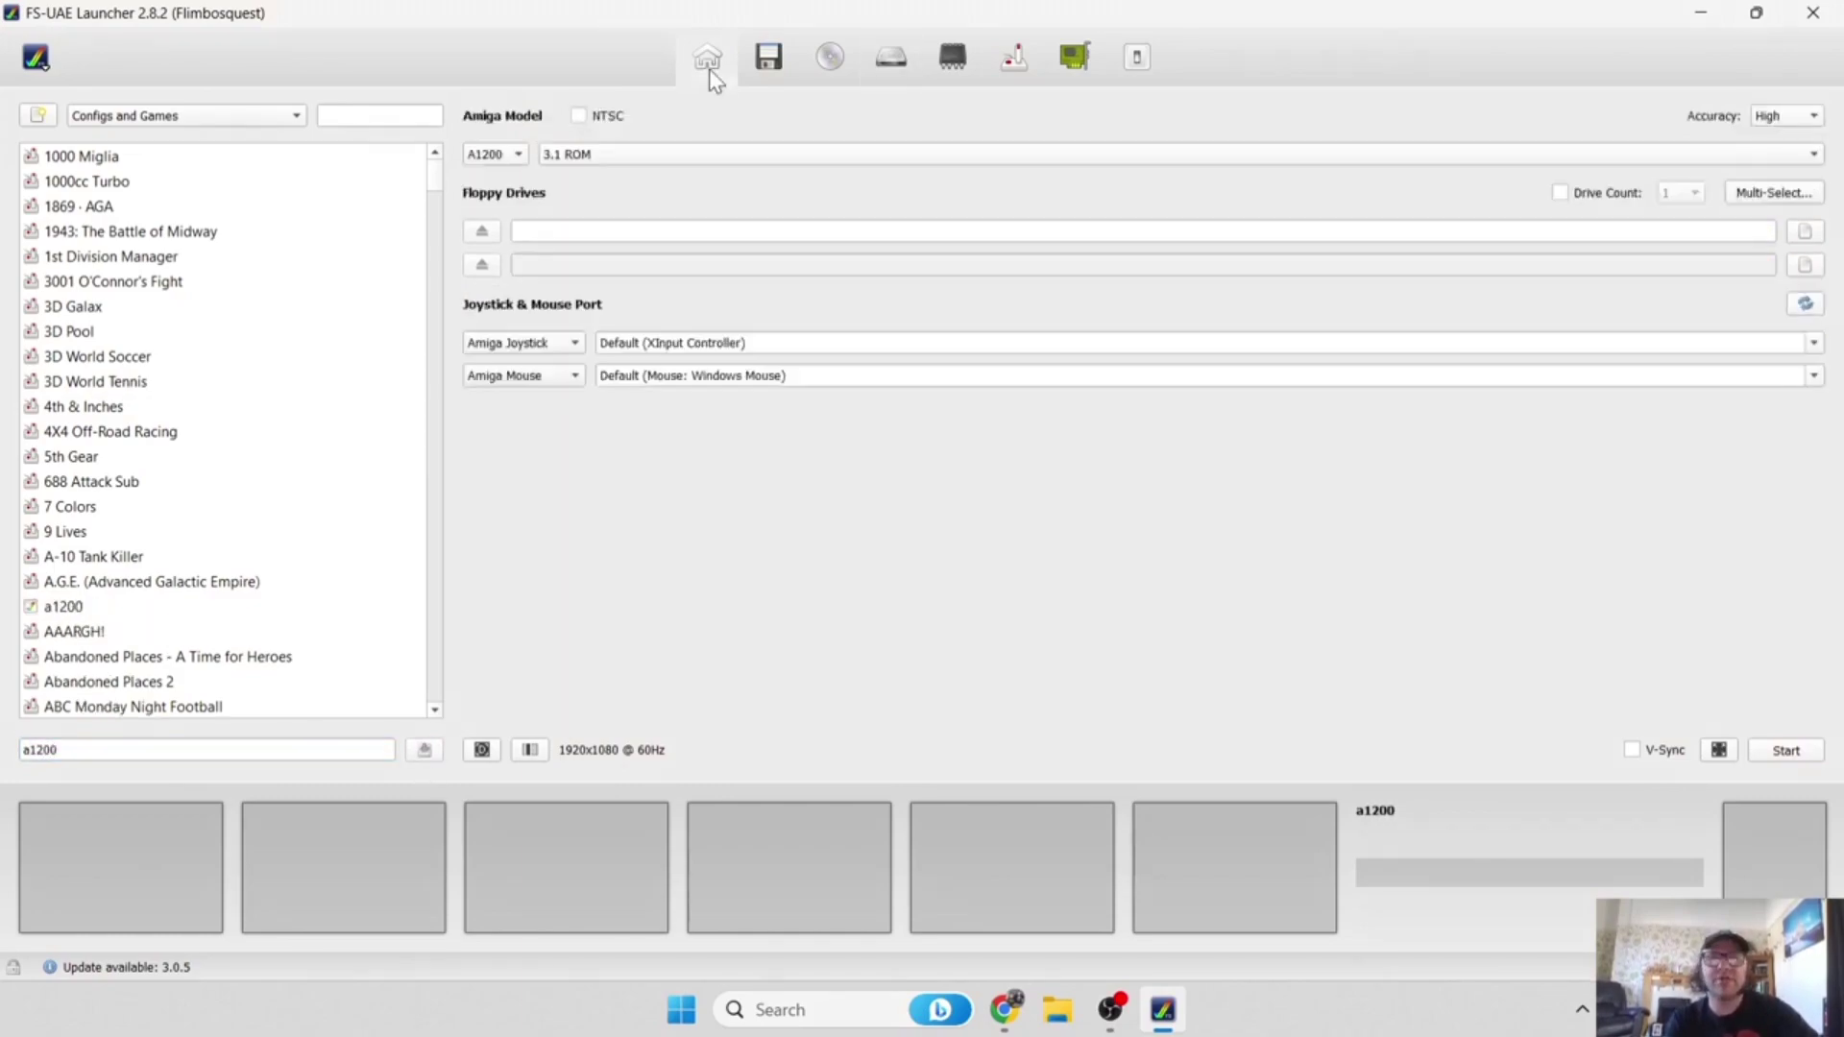
Change the Amiga model to A4000 and set its Zorro III Fast Memory to 64 MB.
click(512, 158)
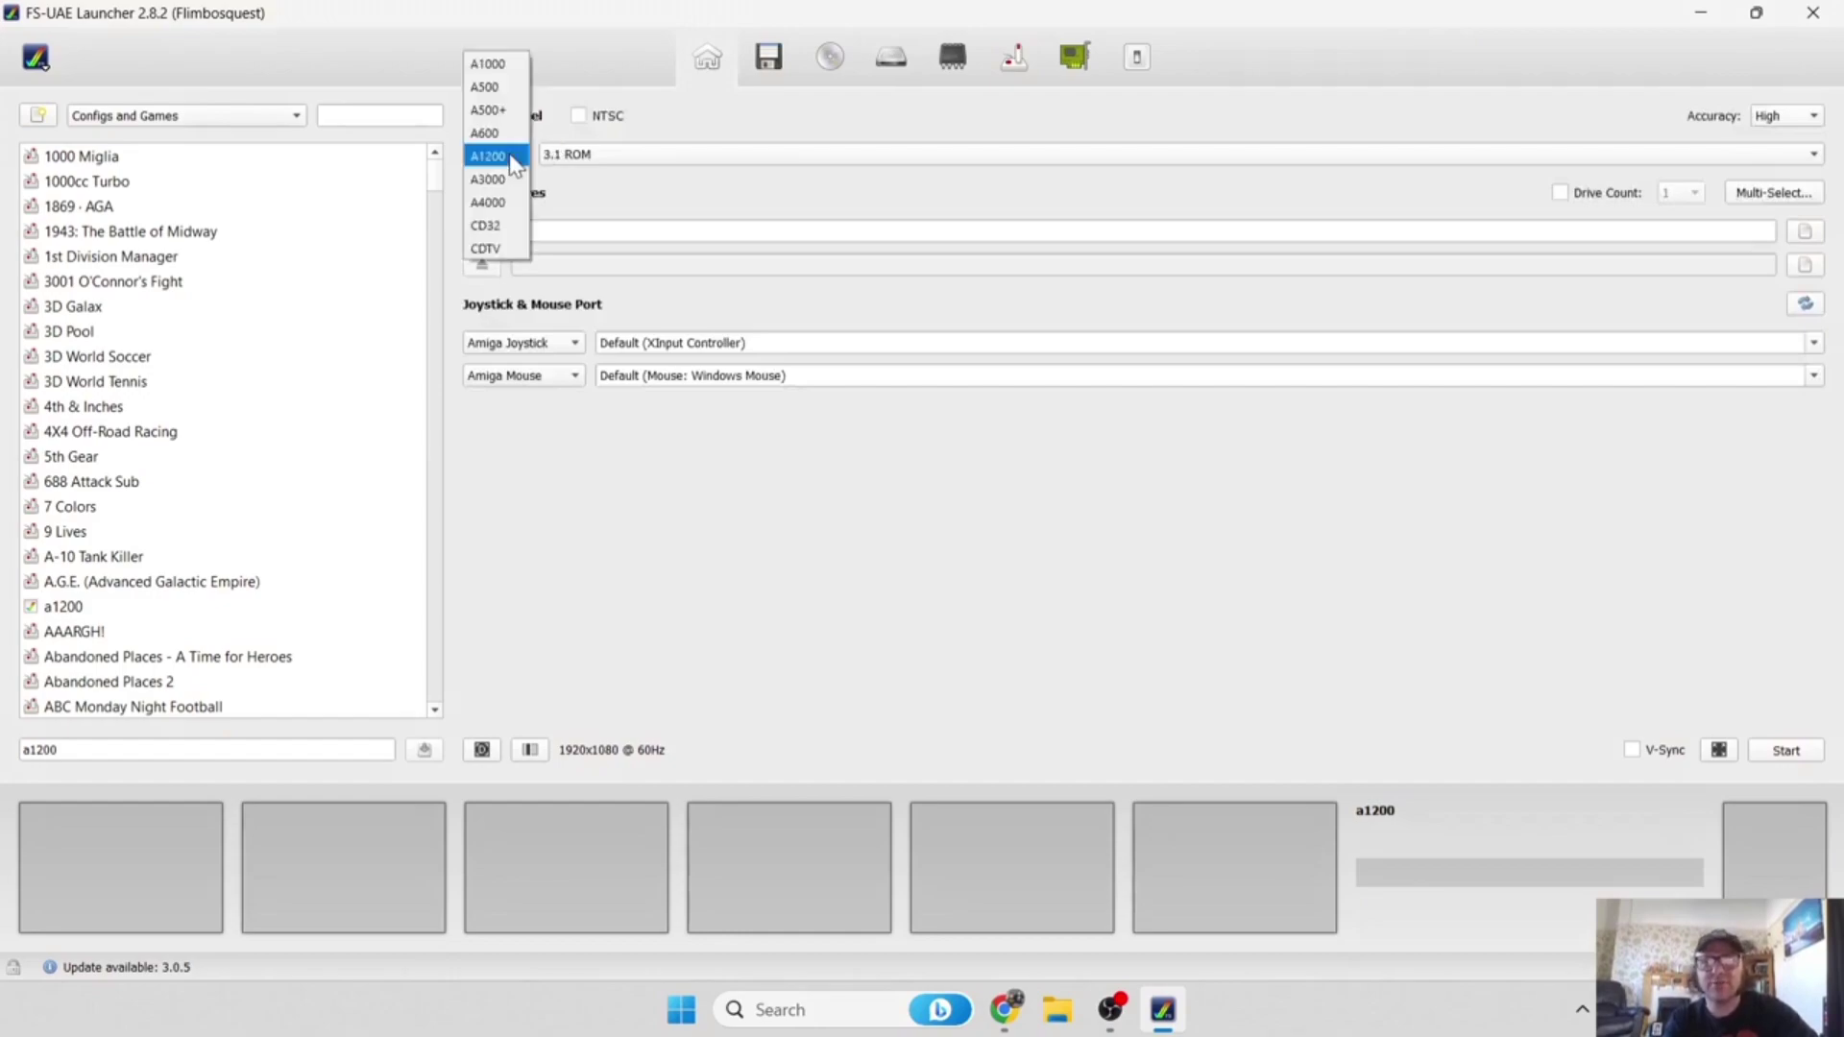
click(511, 204)
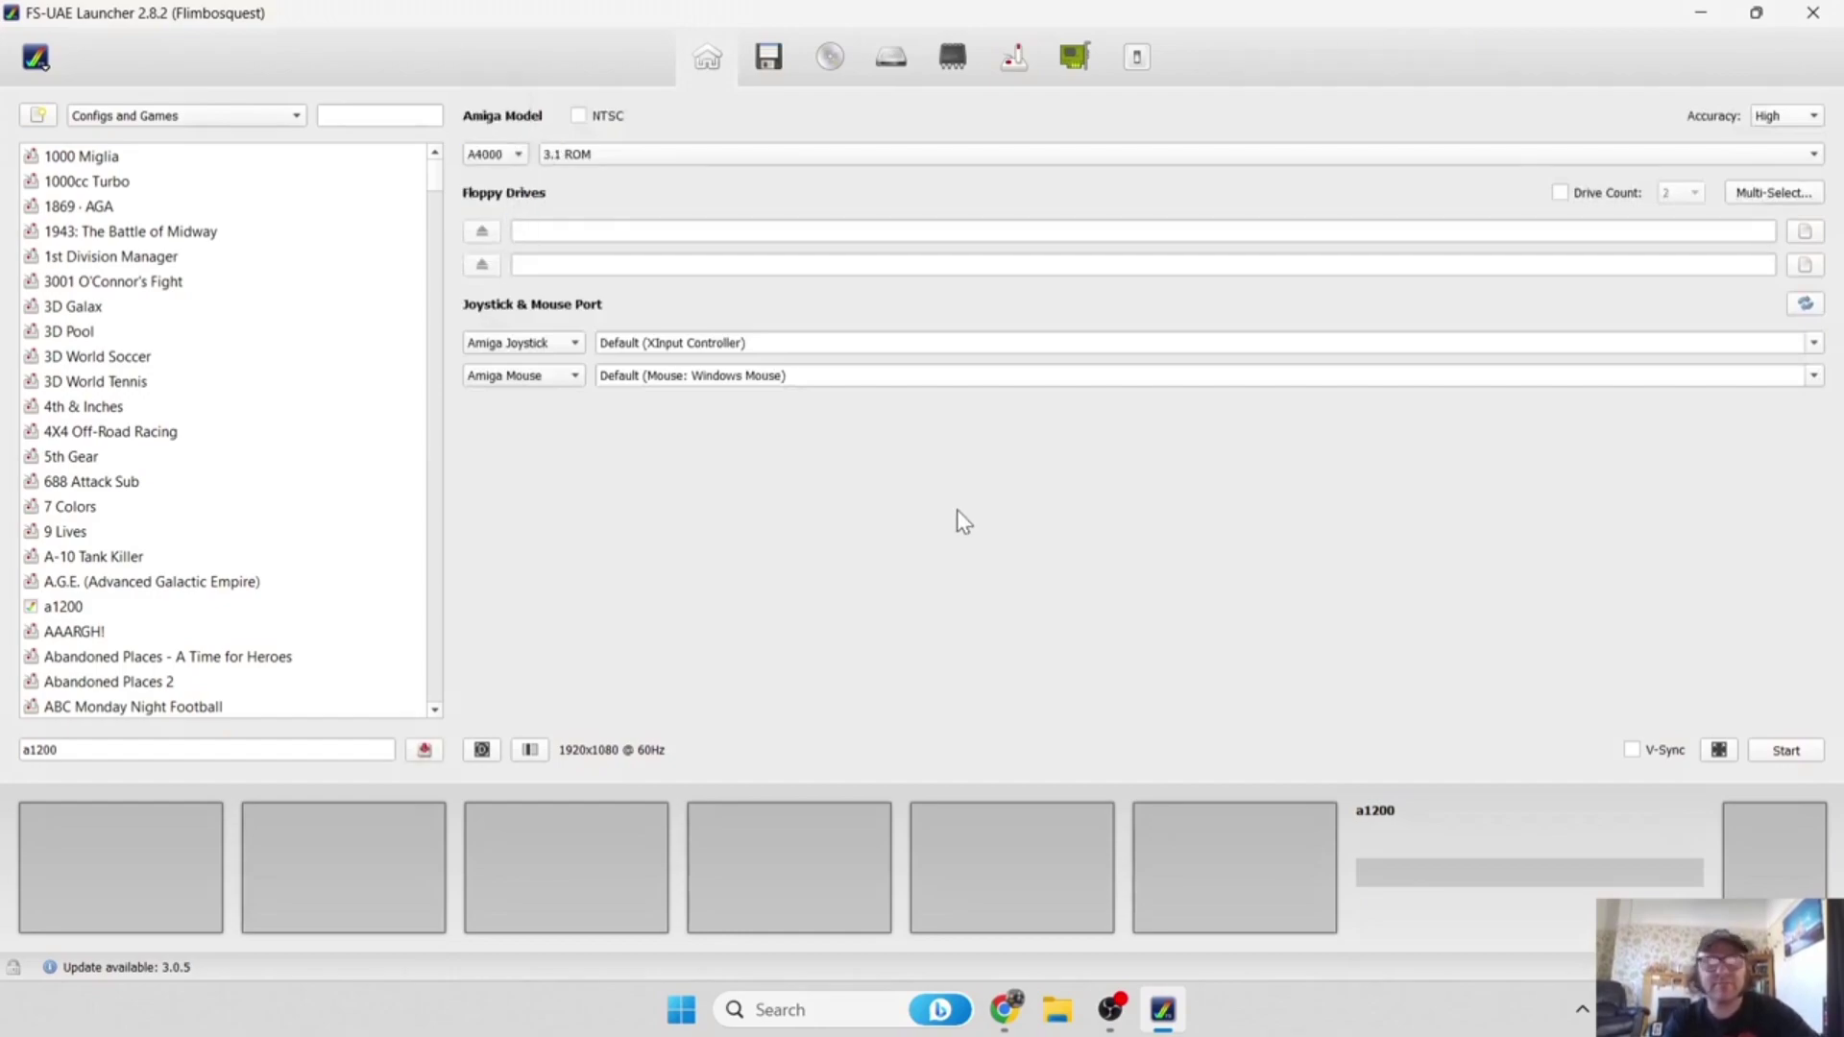
click(953, 62)
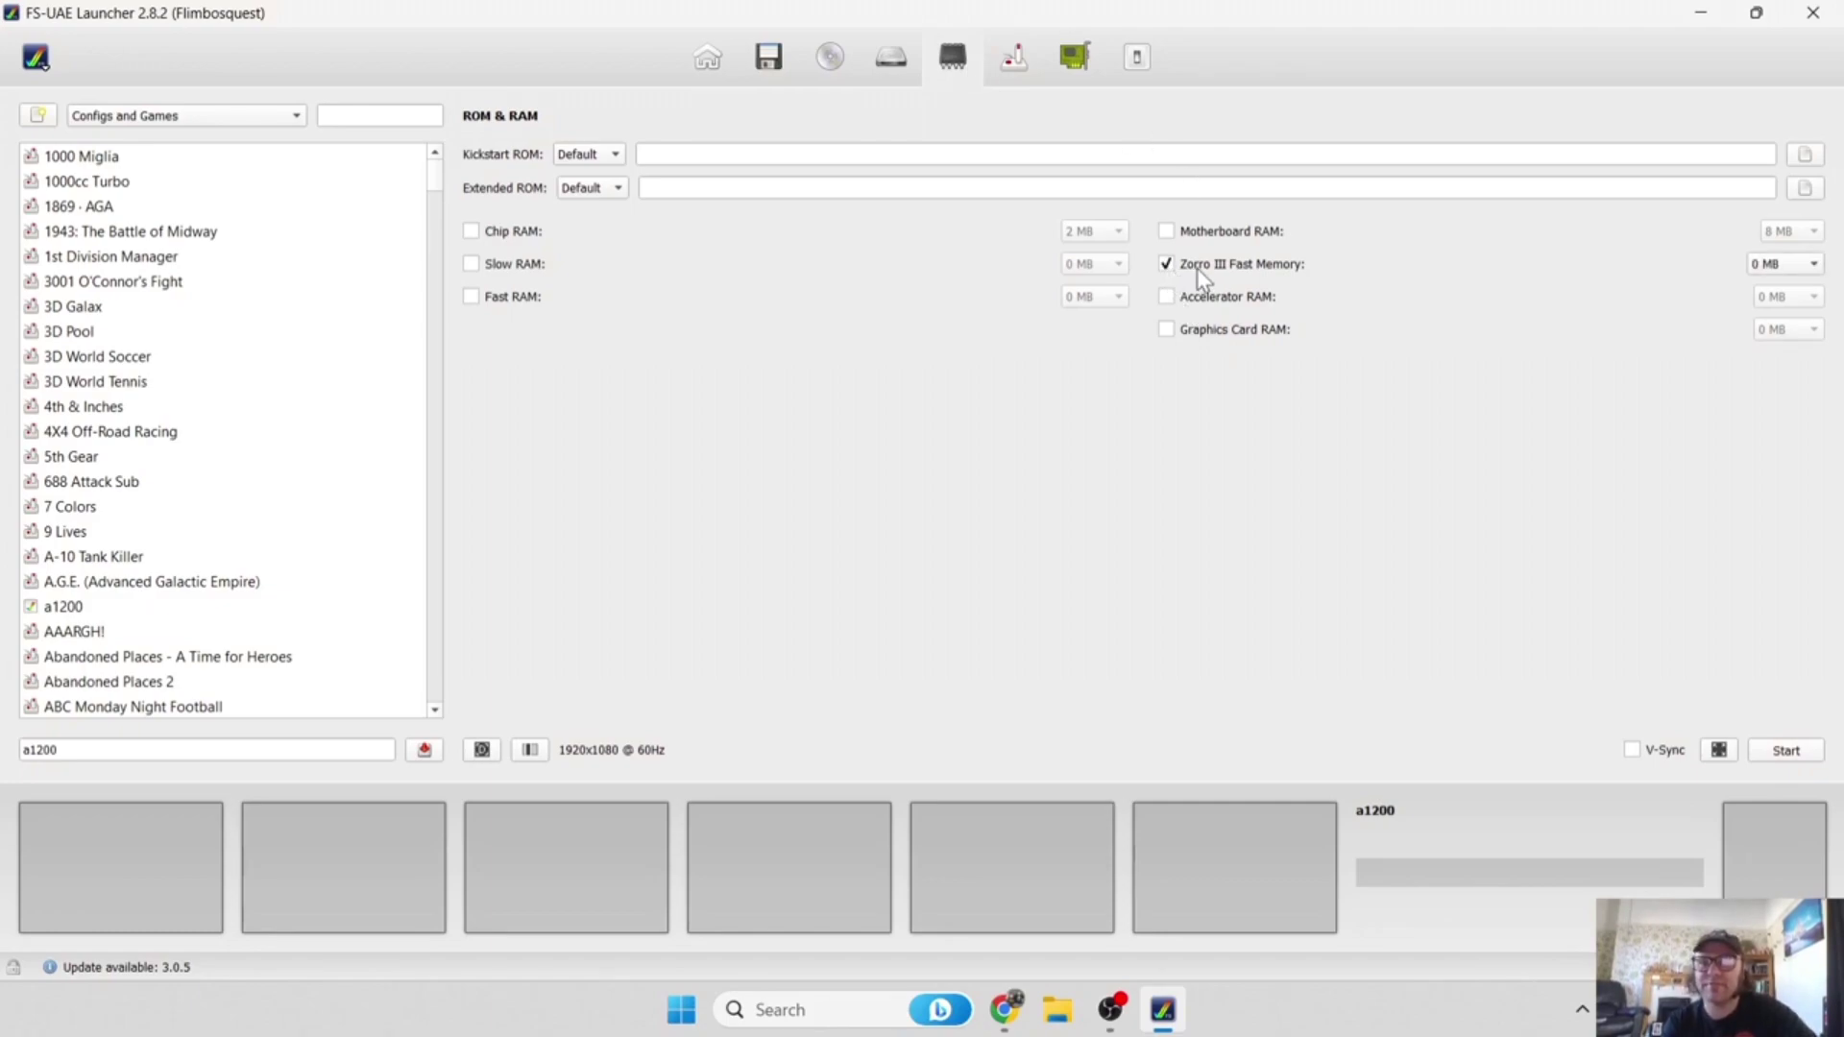
click(1784, 269)
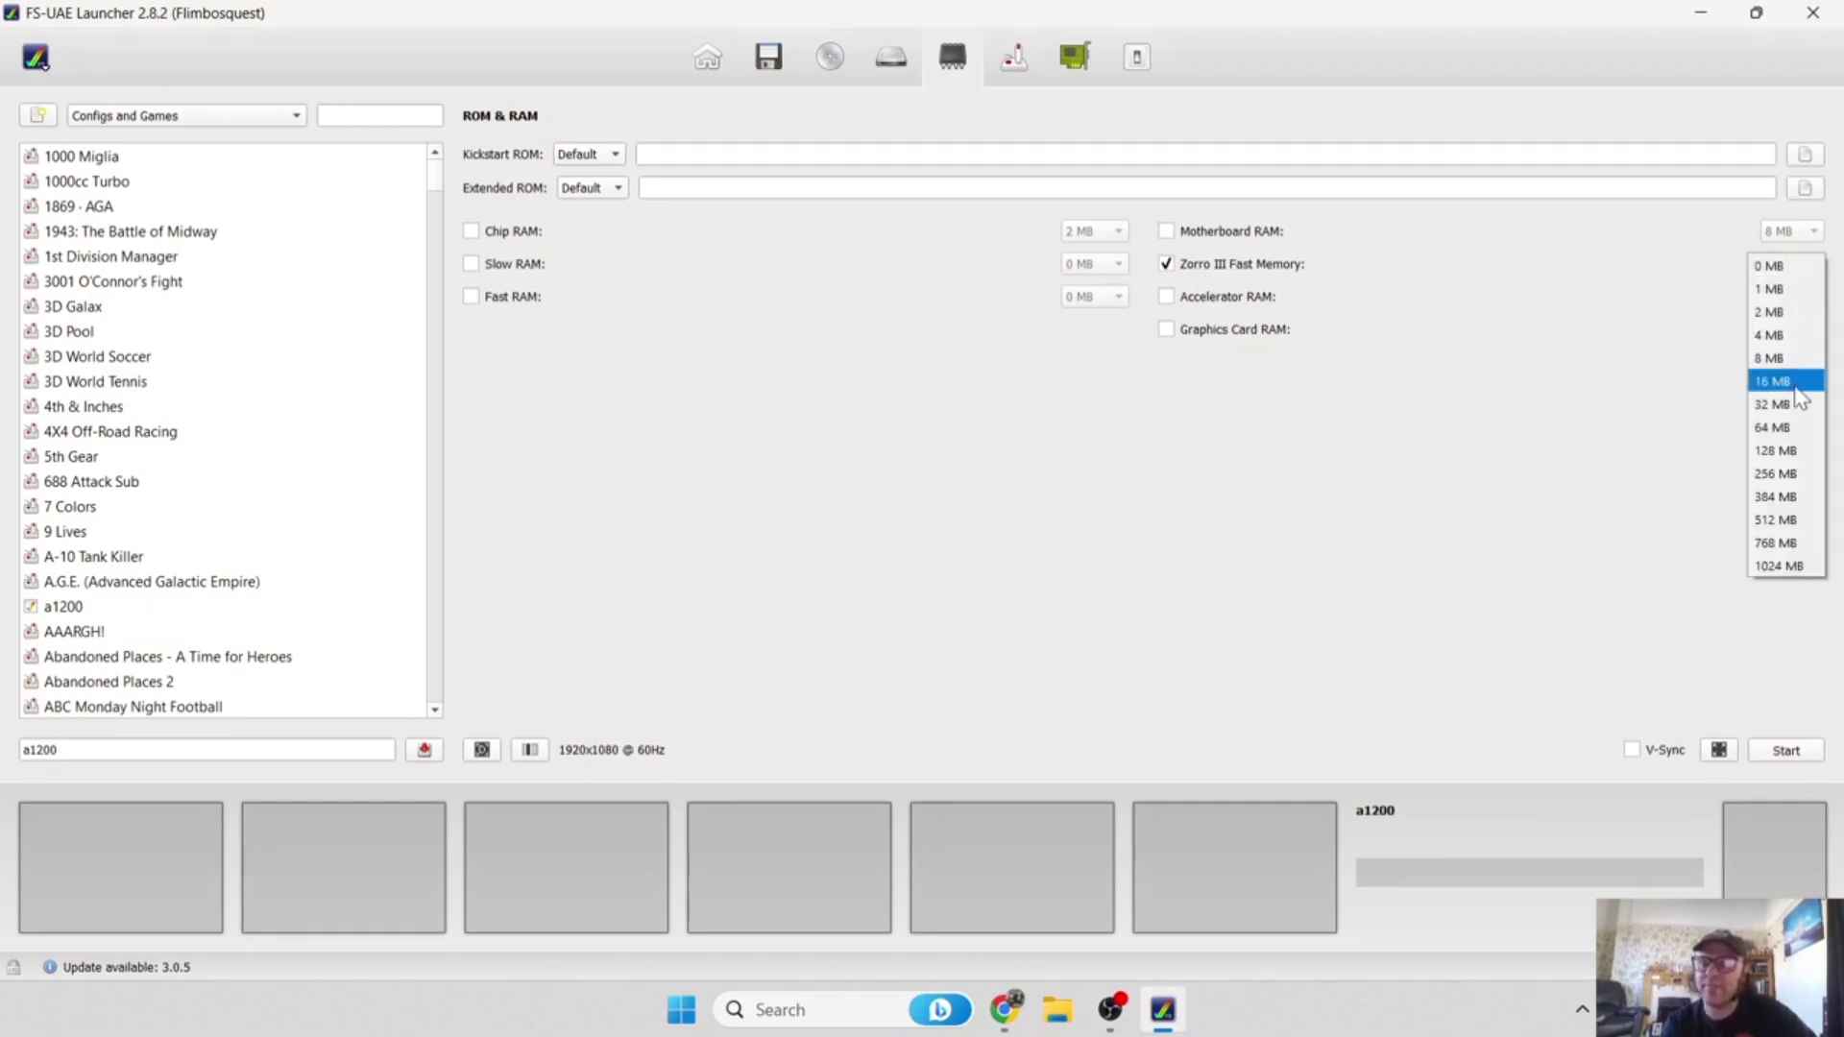
click(1799, 427)
Set the expansion graphics card to UAEGFX and tick the UAE bsdsocket.library override.
click(1076, 59)
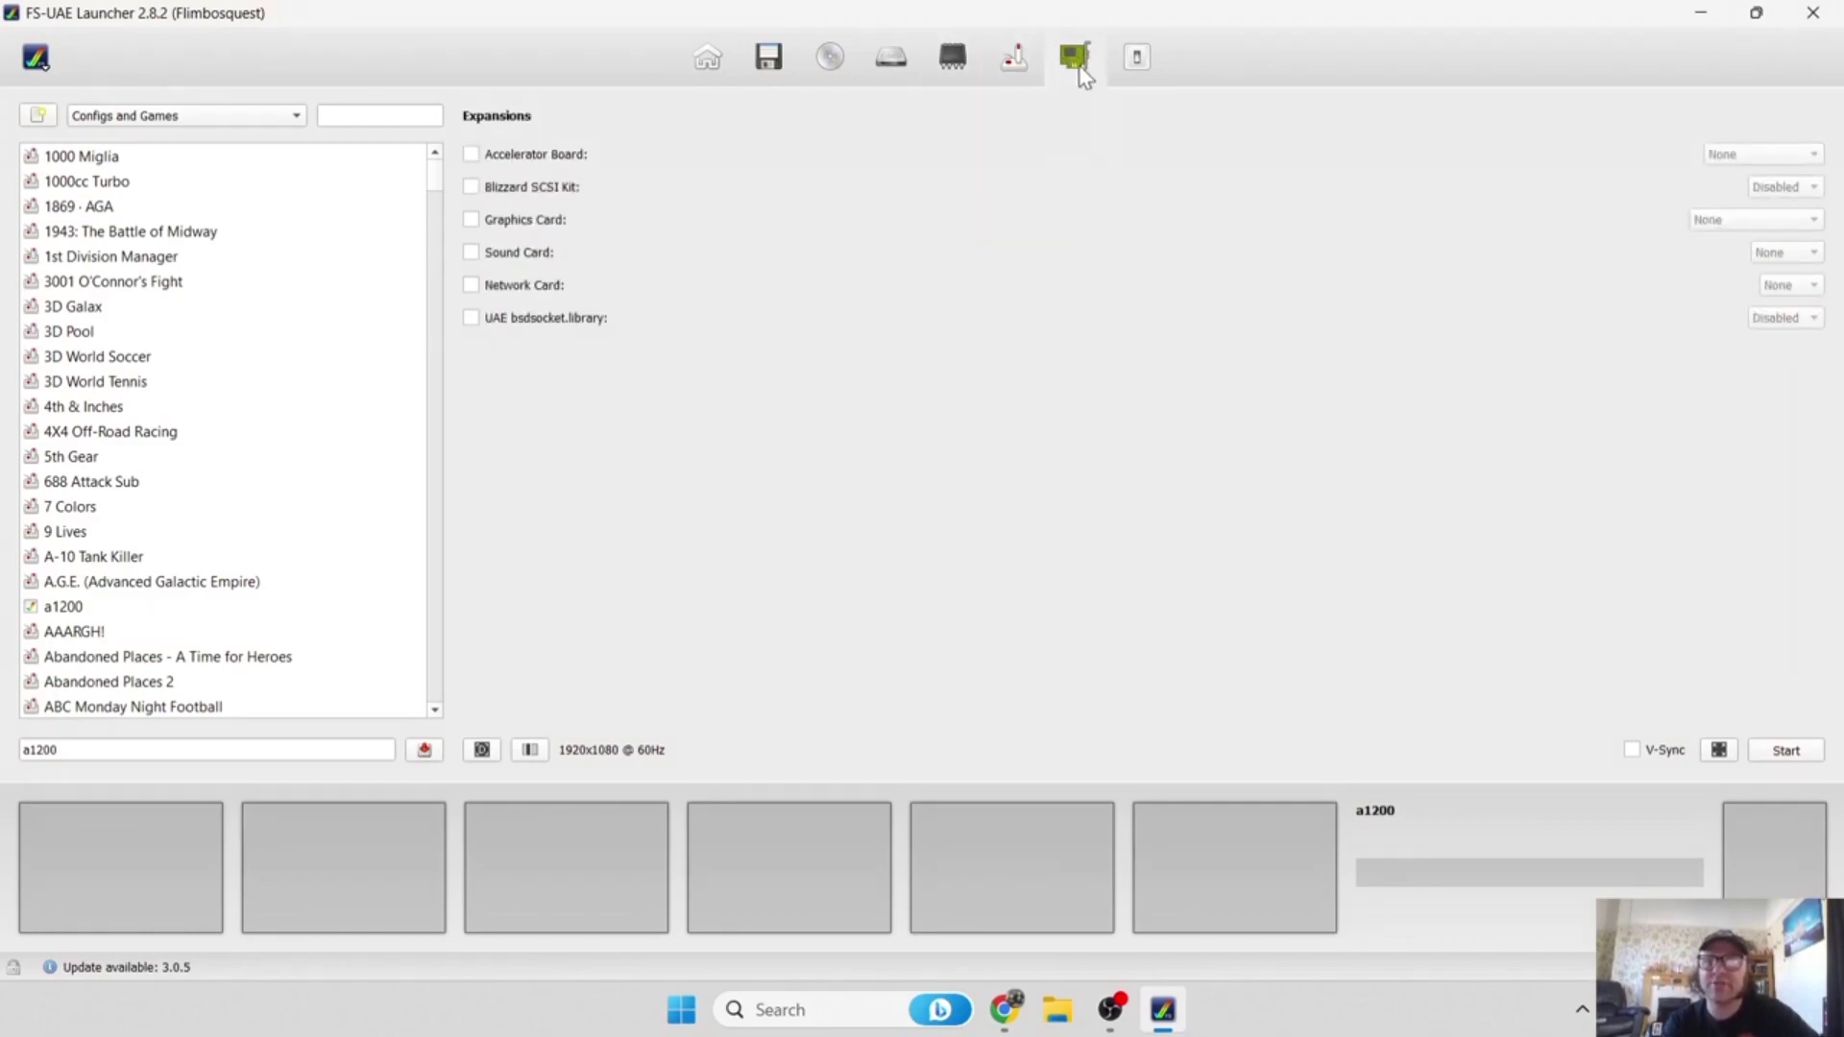
click(470, 220)
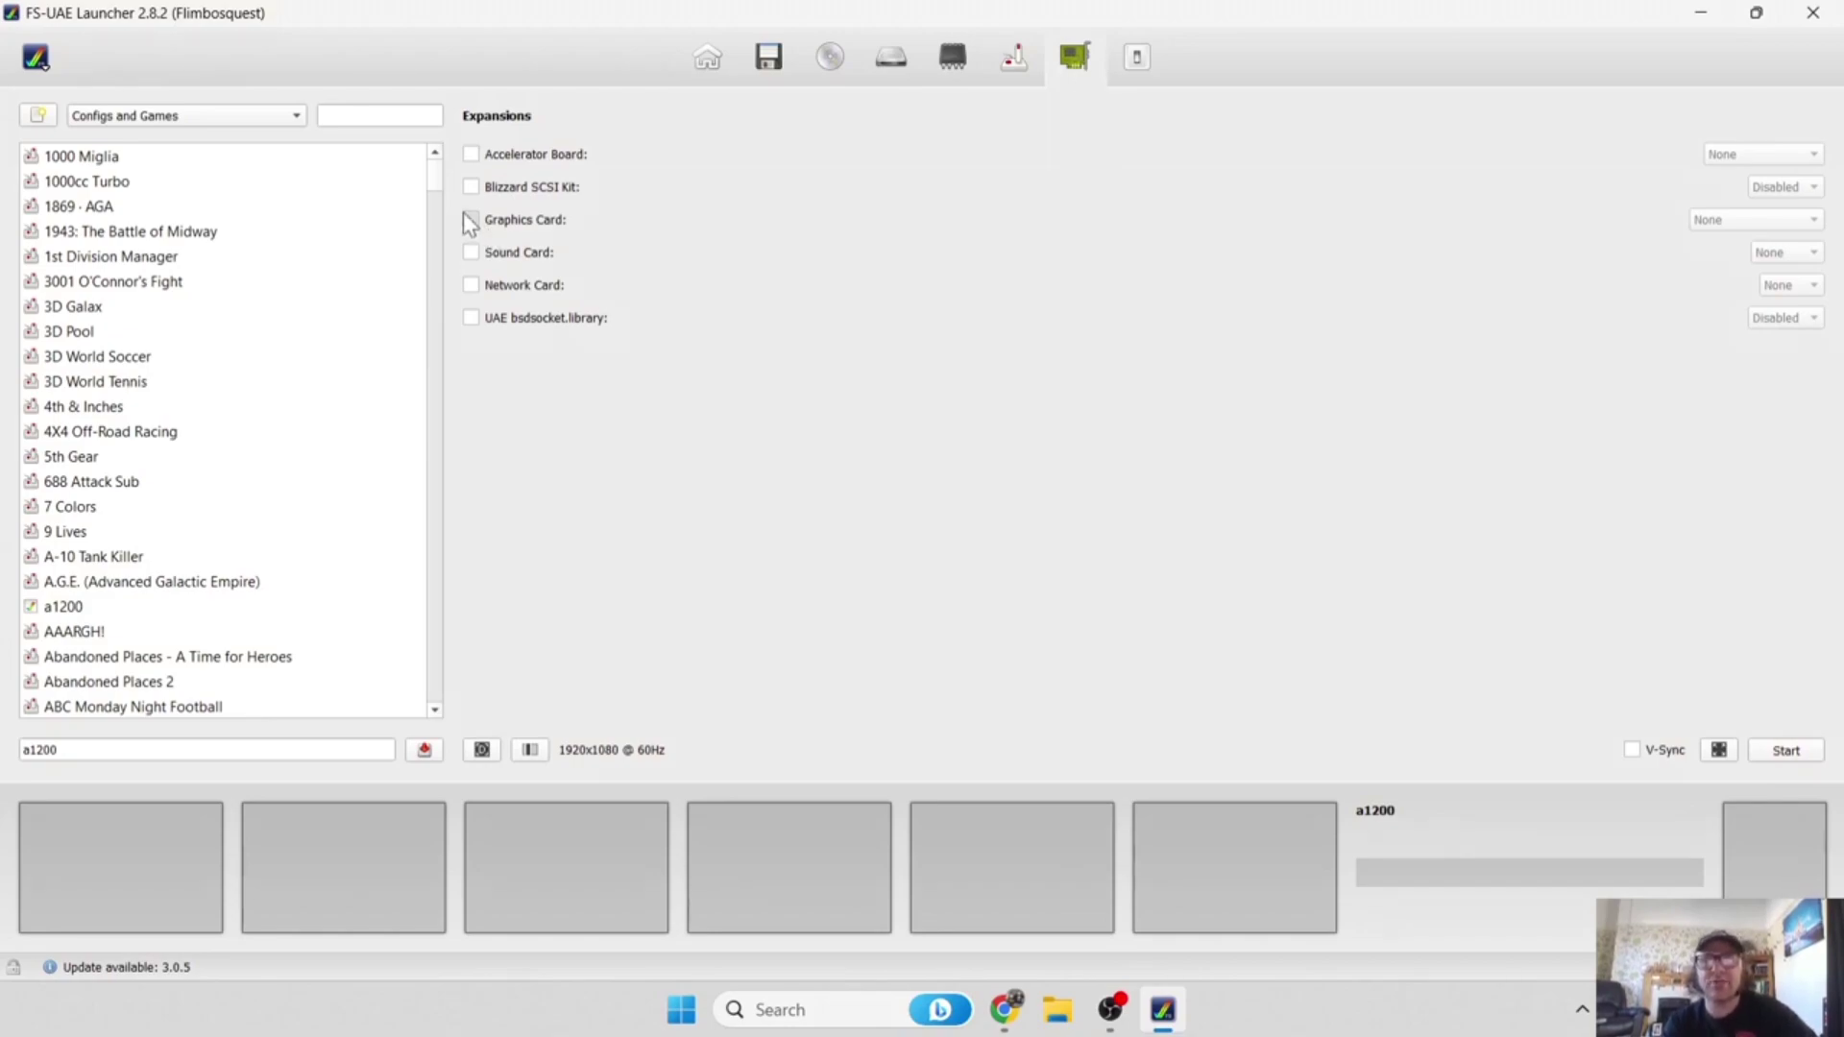
click(1744, 225)
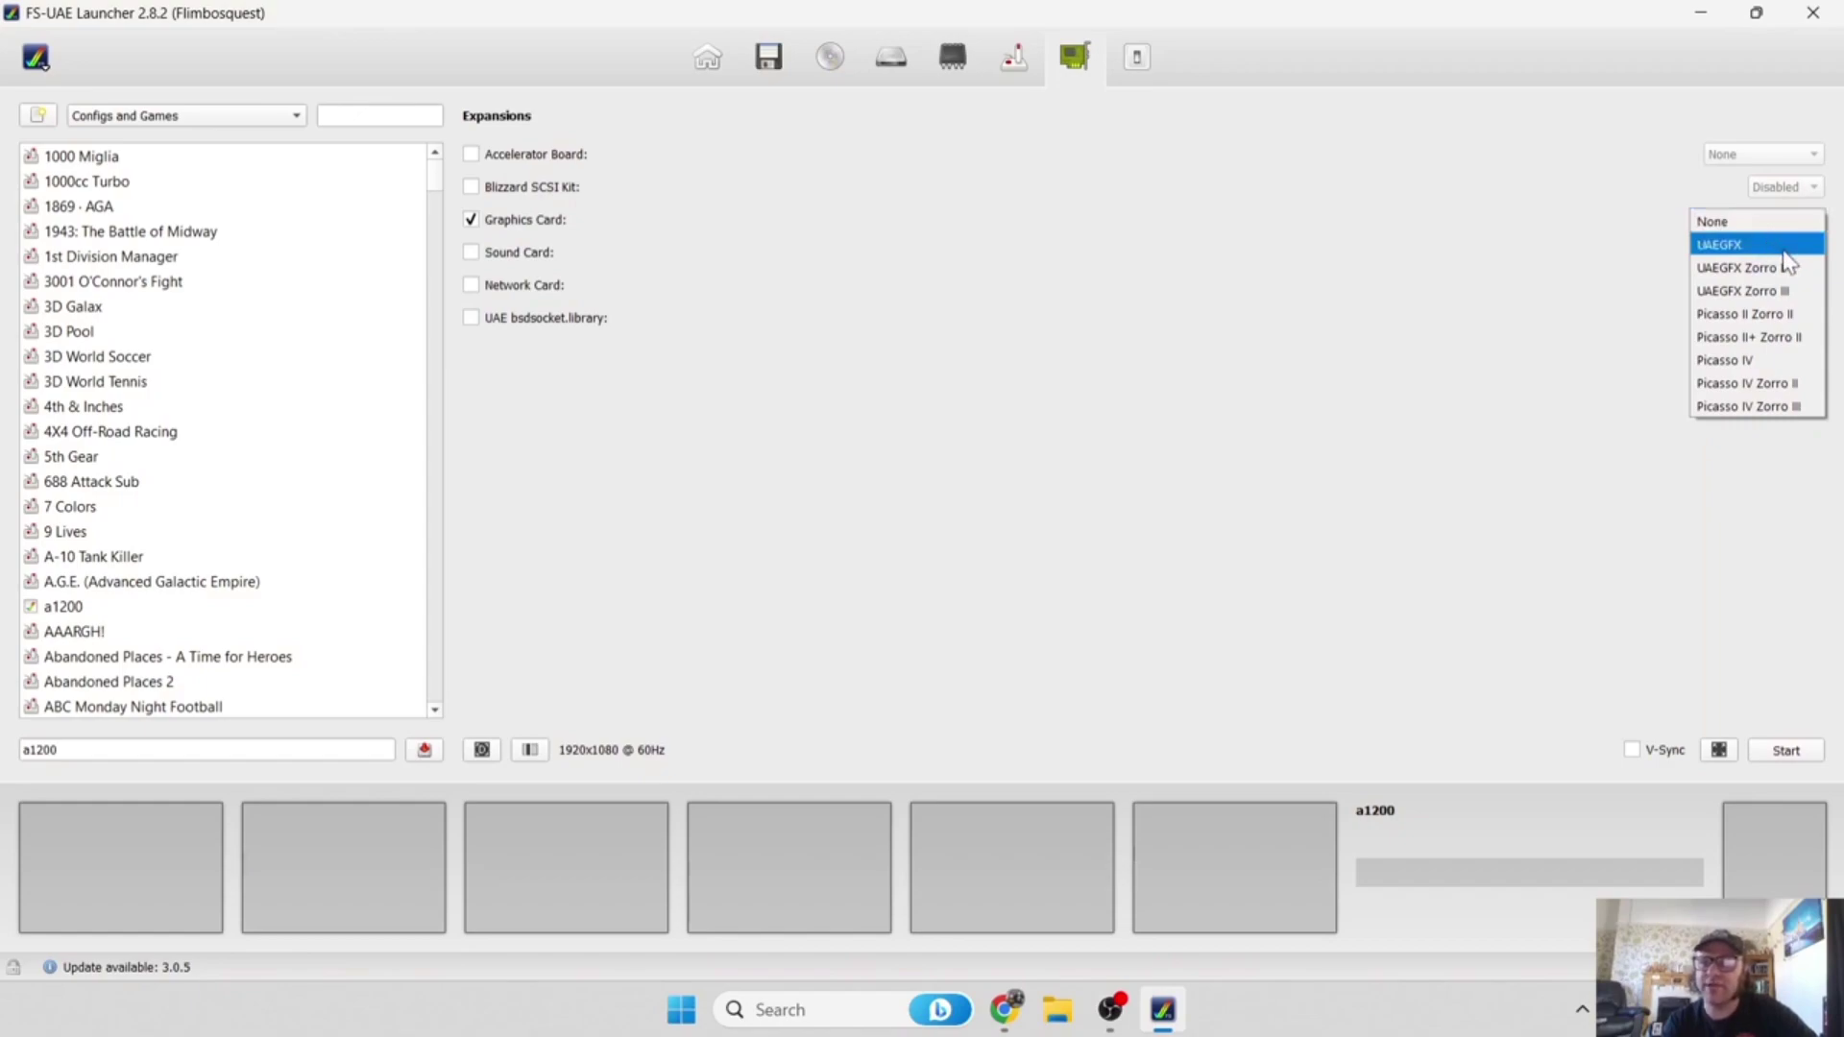
click(1783, 252)
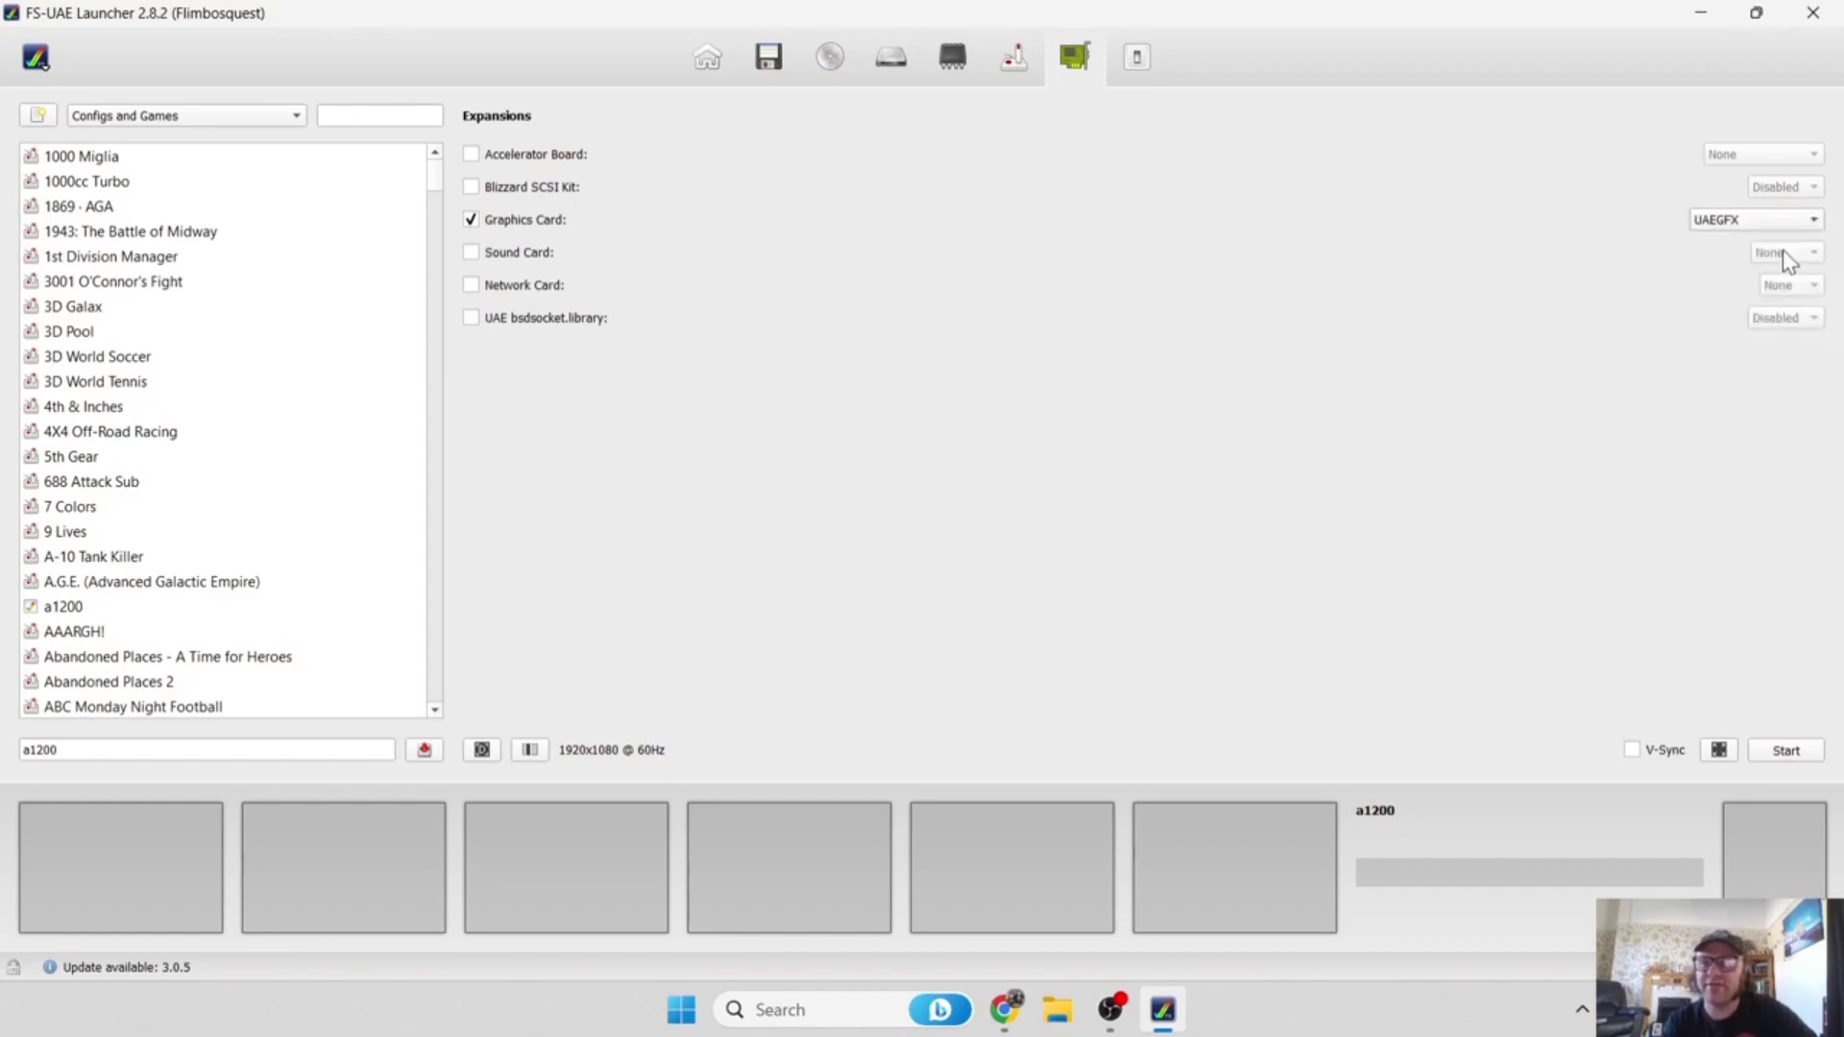
click(471, 318)
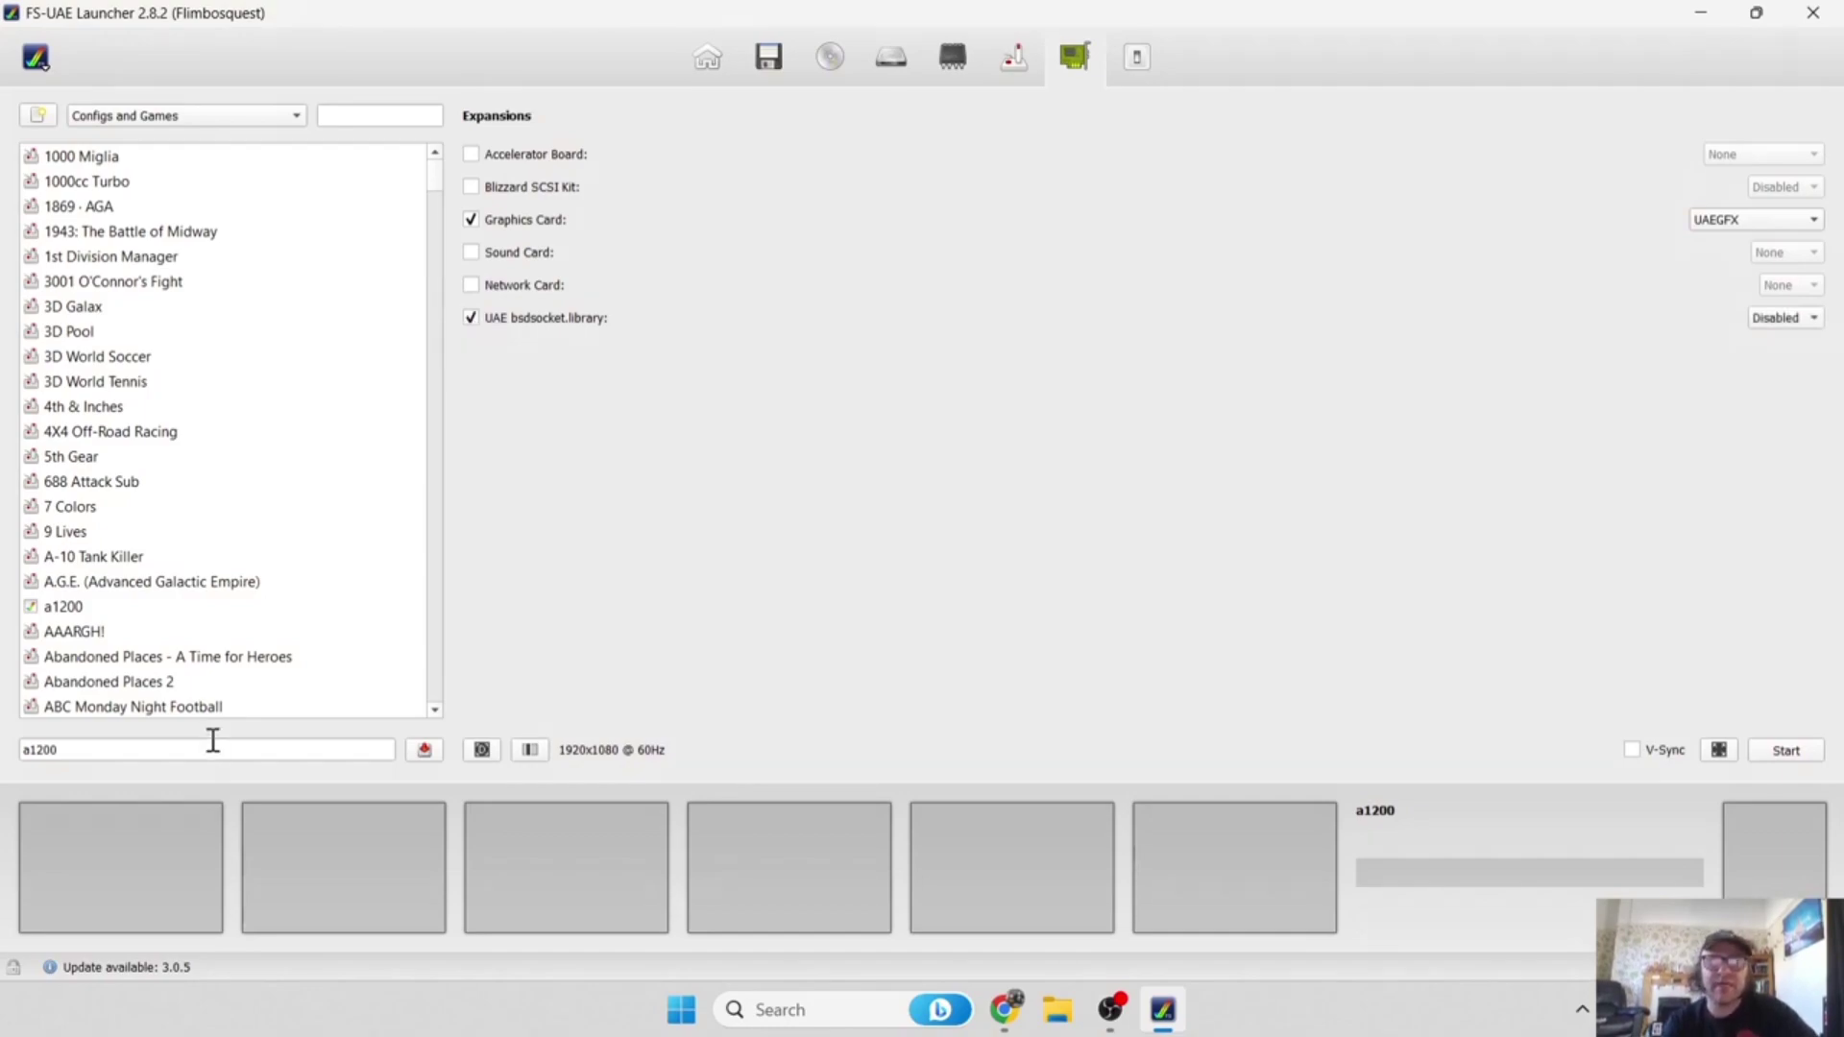
Name the current configuration amiga 4000 and save it.
drag(213, 742, 10, 780)
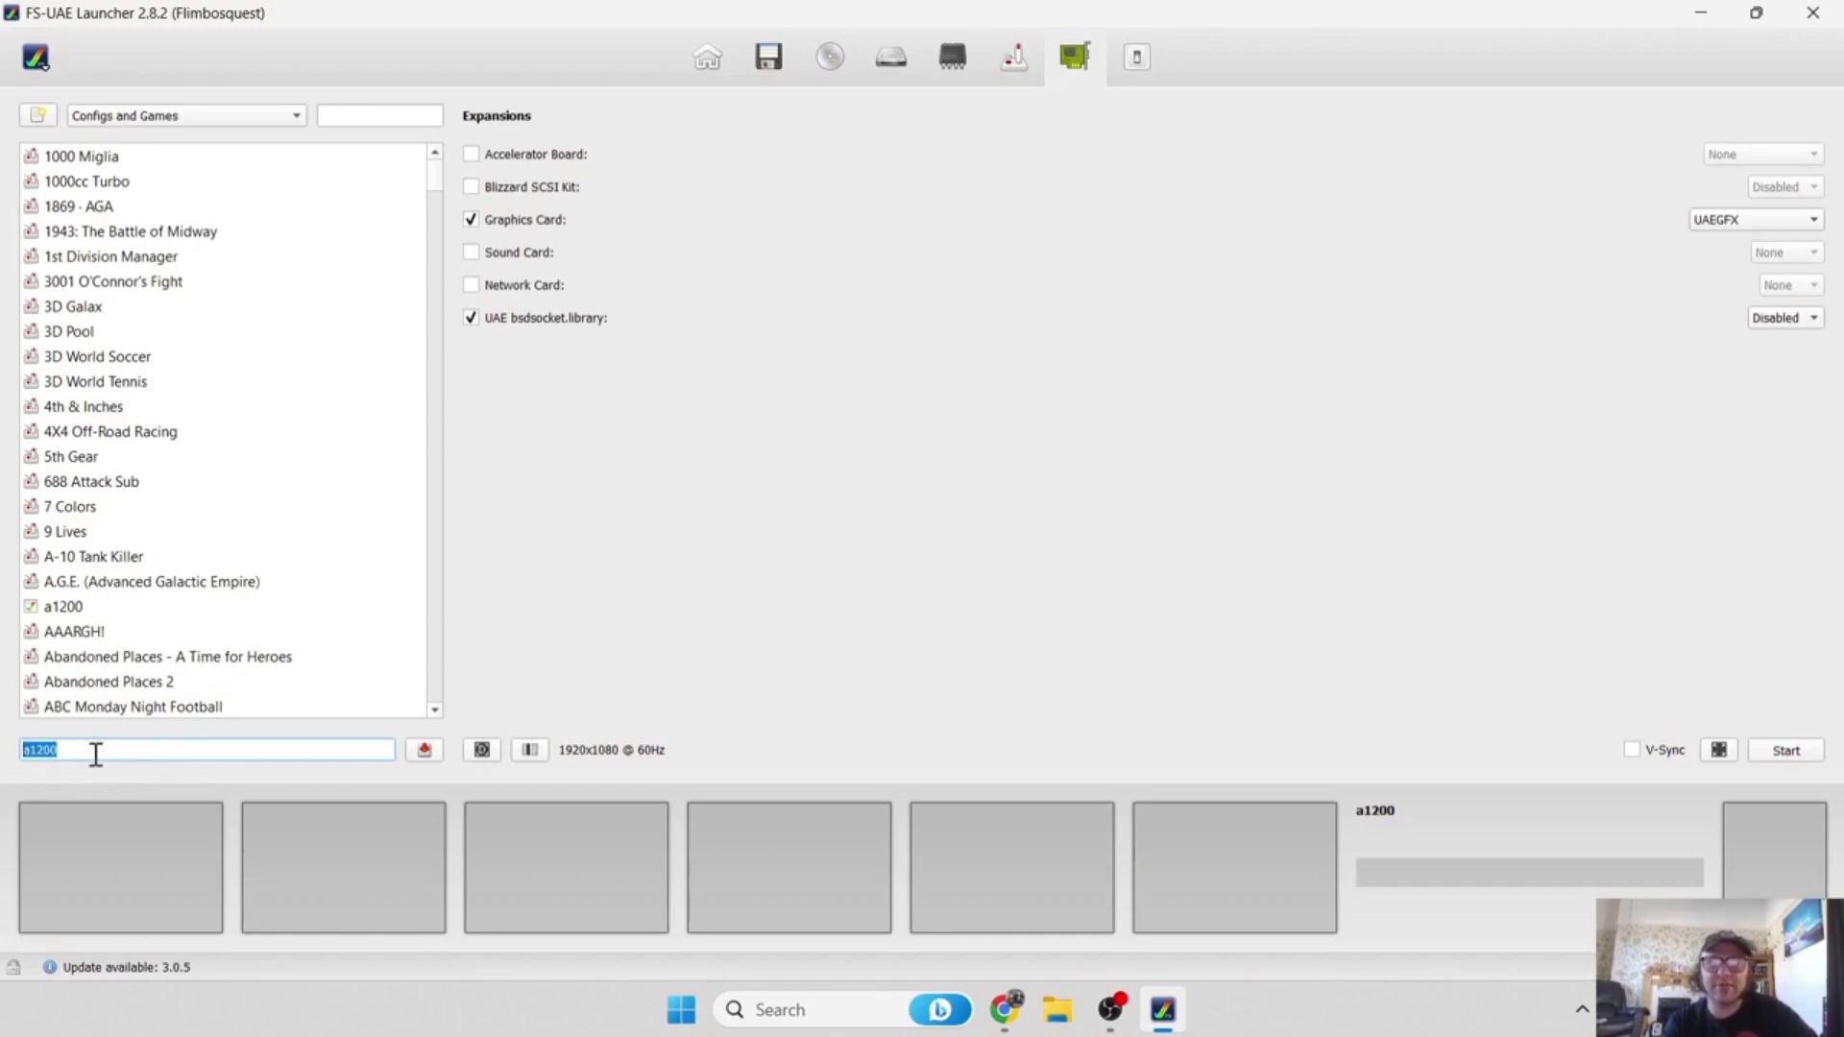
text(a)
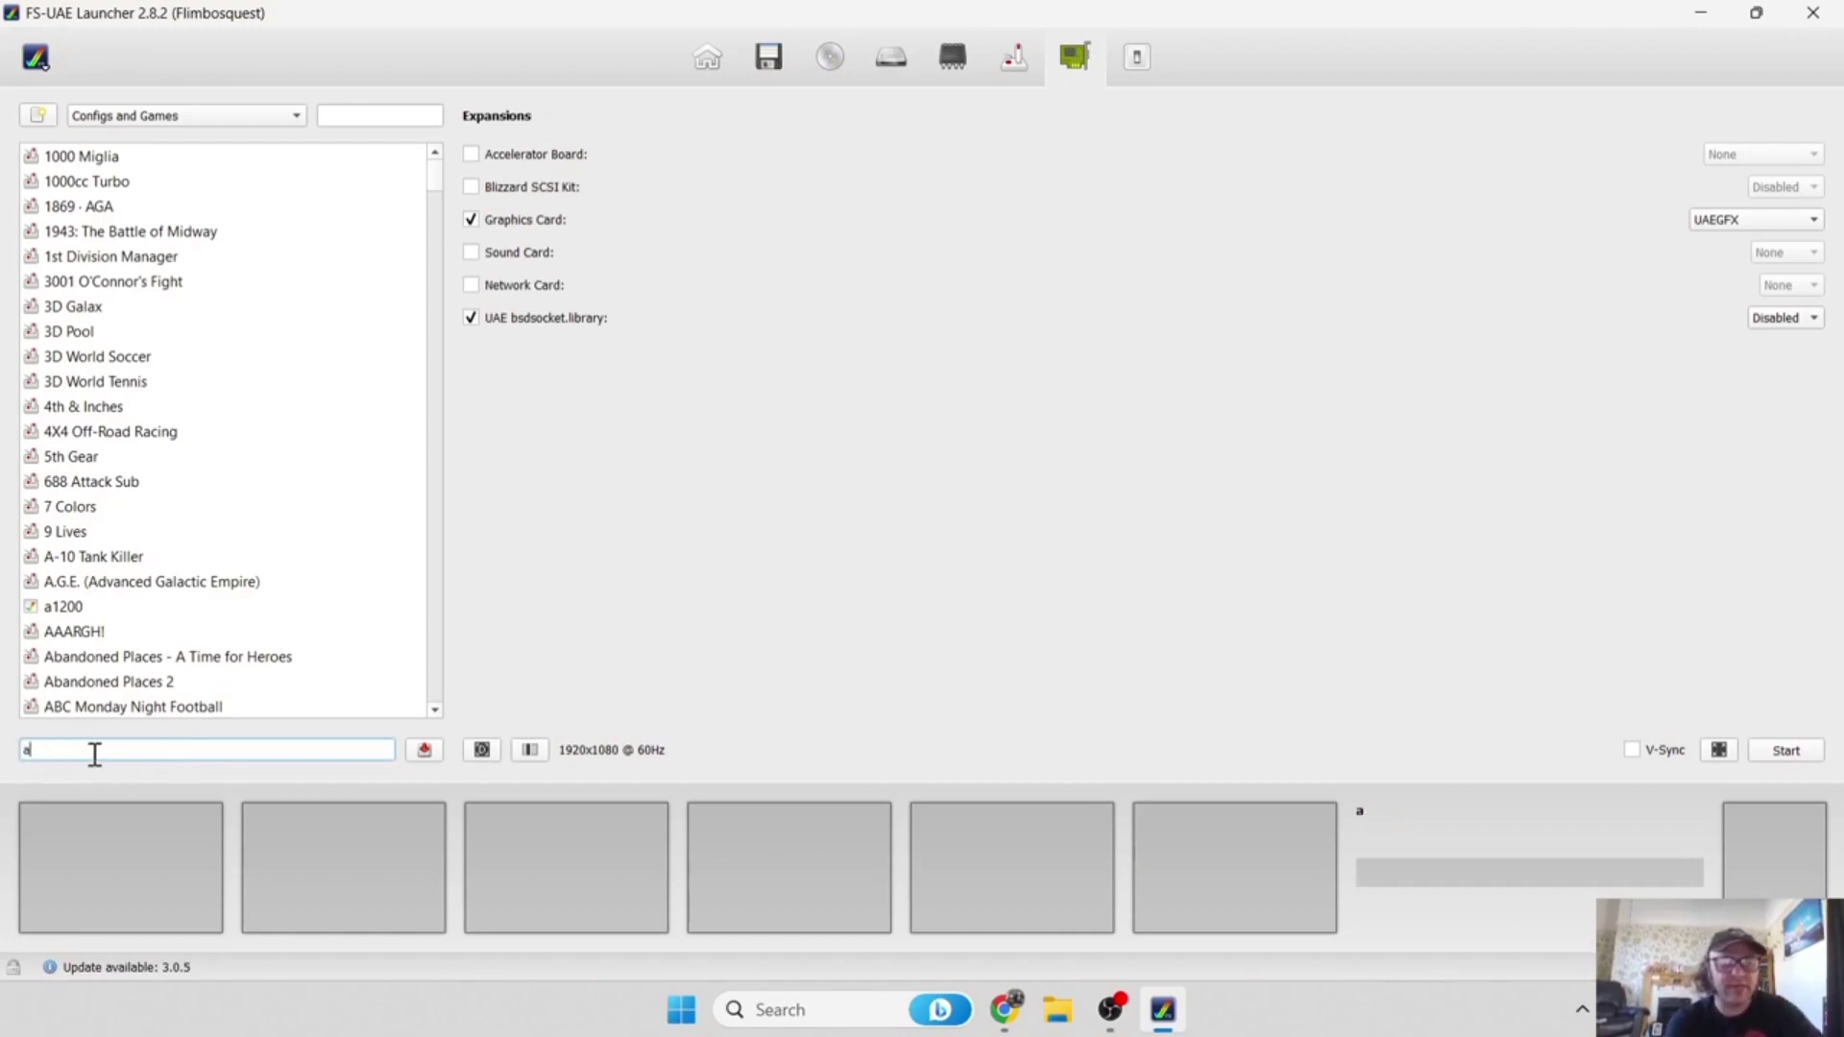
text(miga 4-)
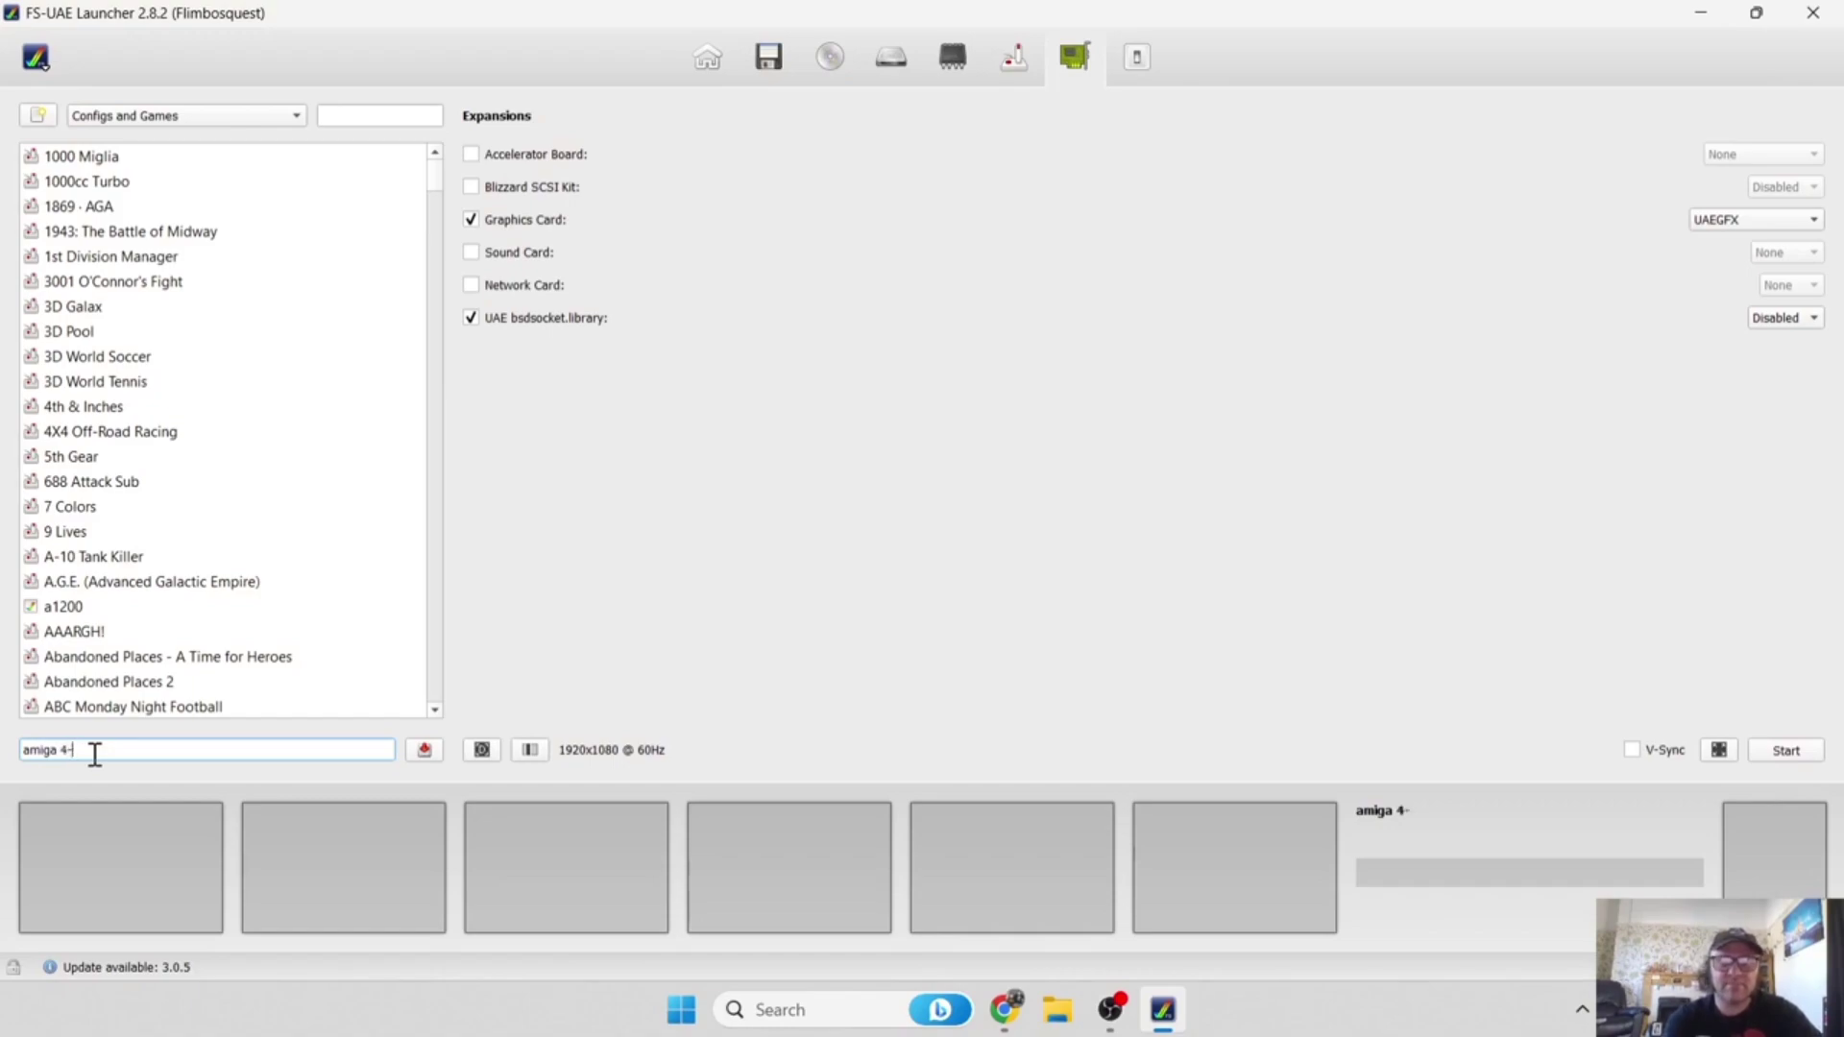
key(BackSpace)
text(000)
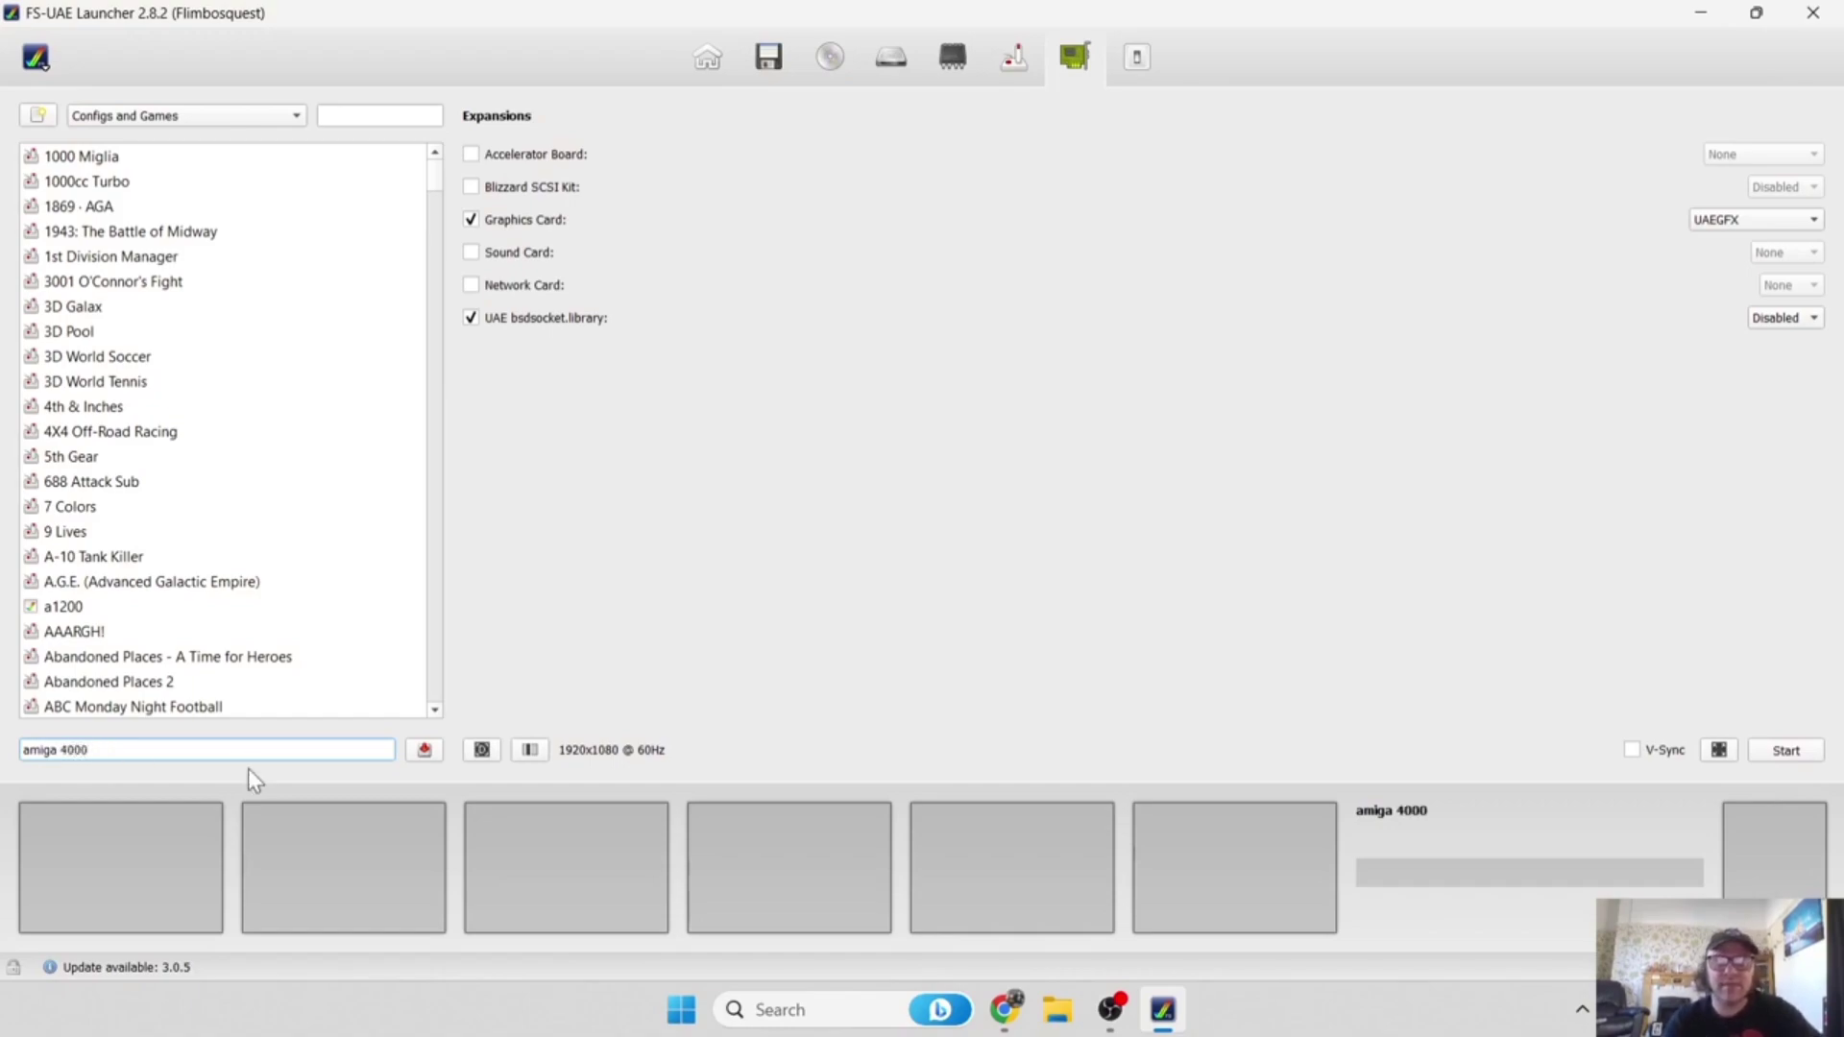
click(427, 753)
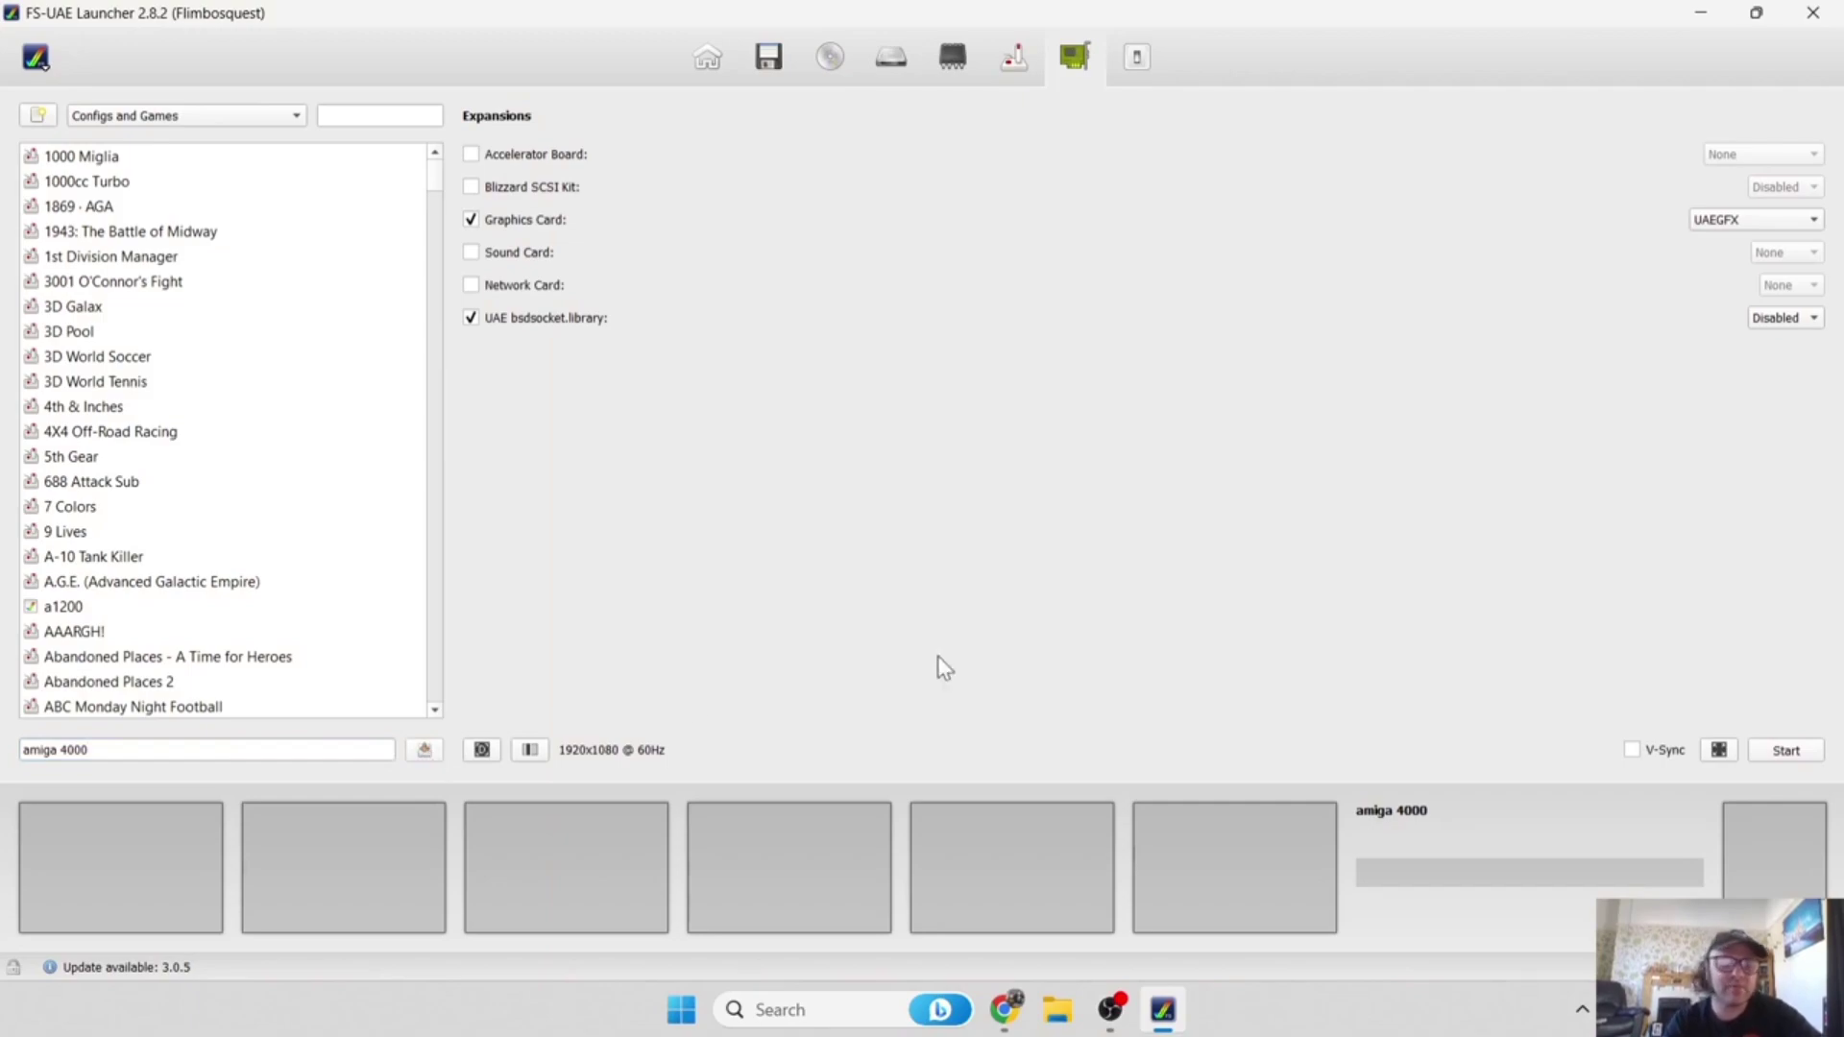
Start the amiga 4000 configuration, open iGame on the Workbench and launch Bloodwych.
click(1773, 751)
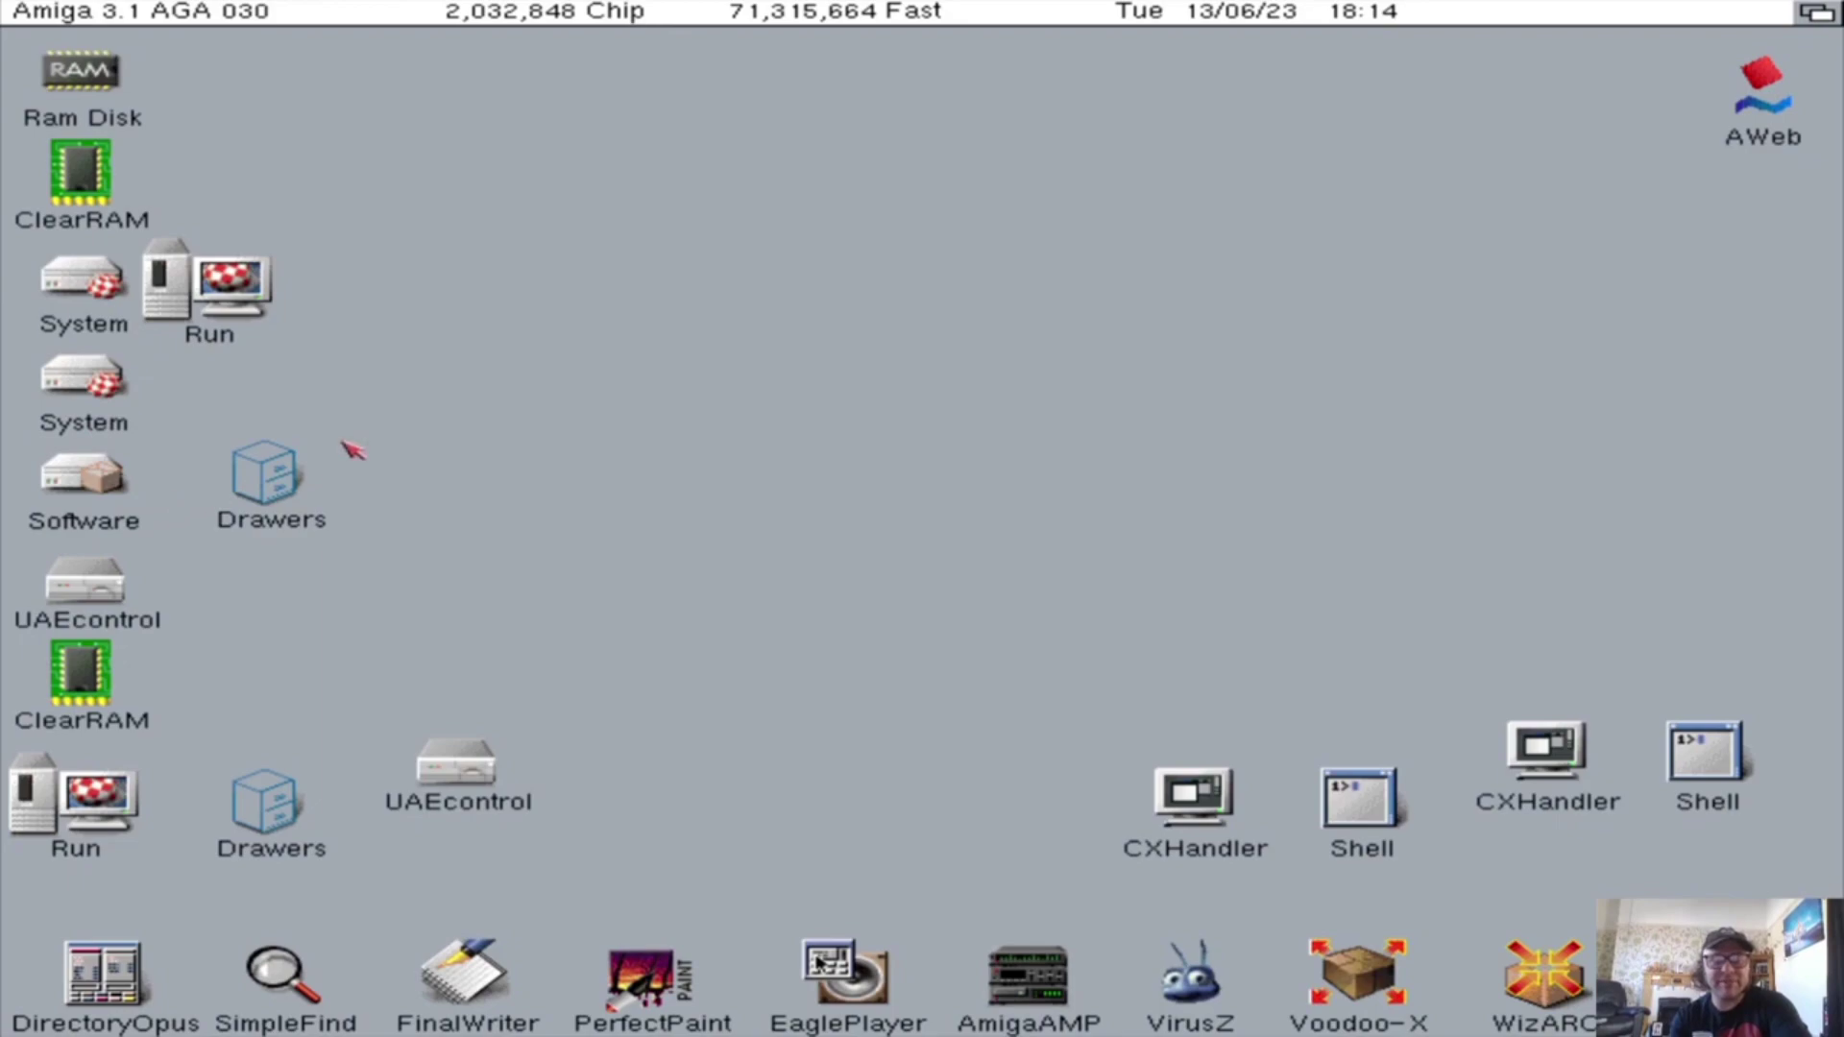
right_click(716, 375)
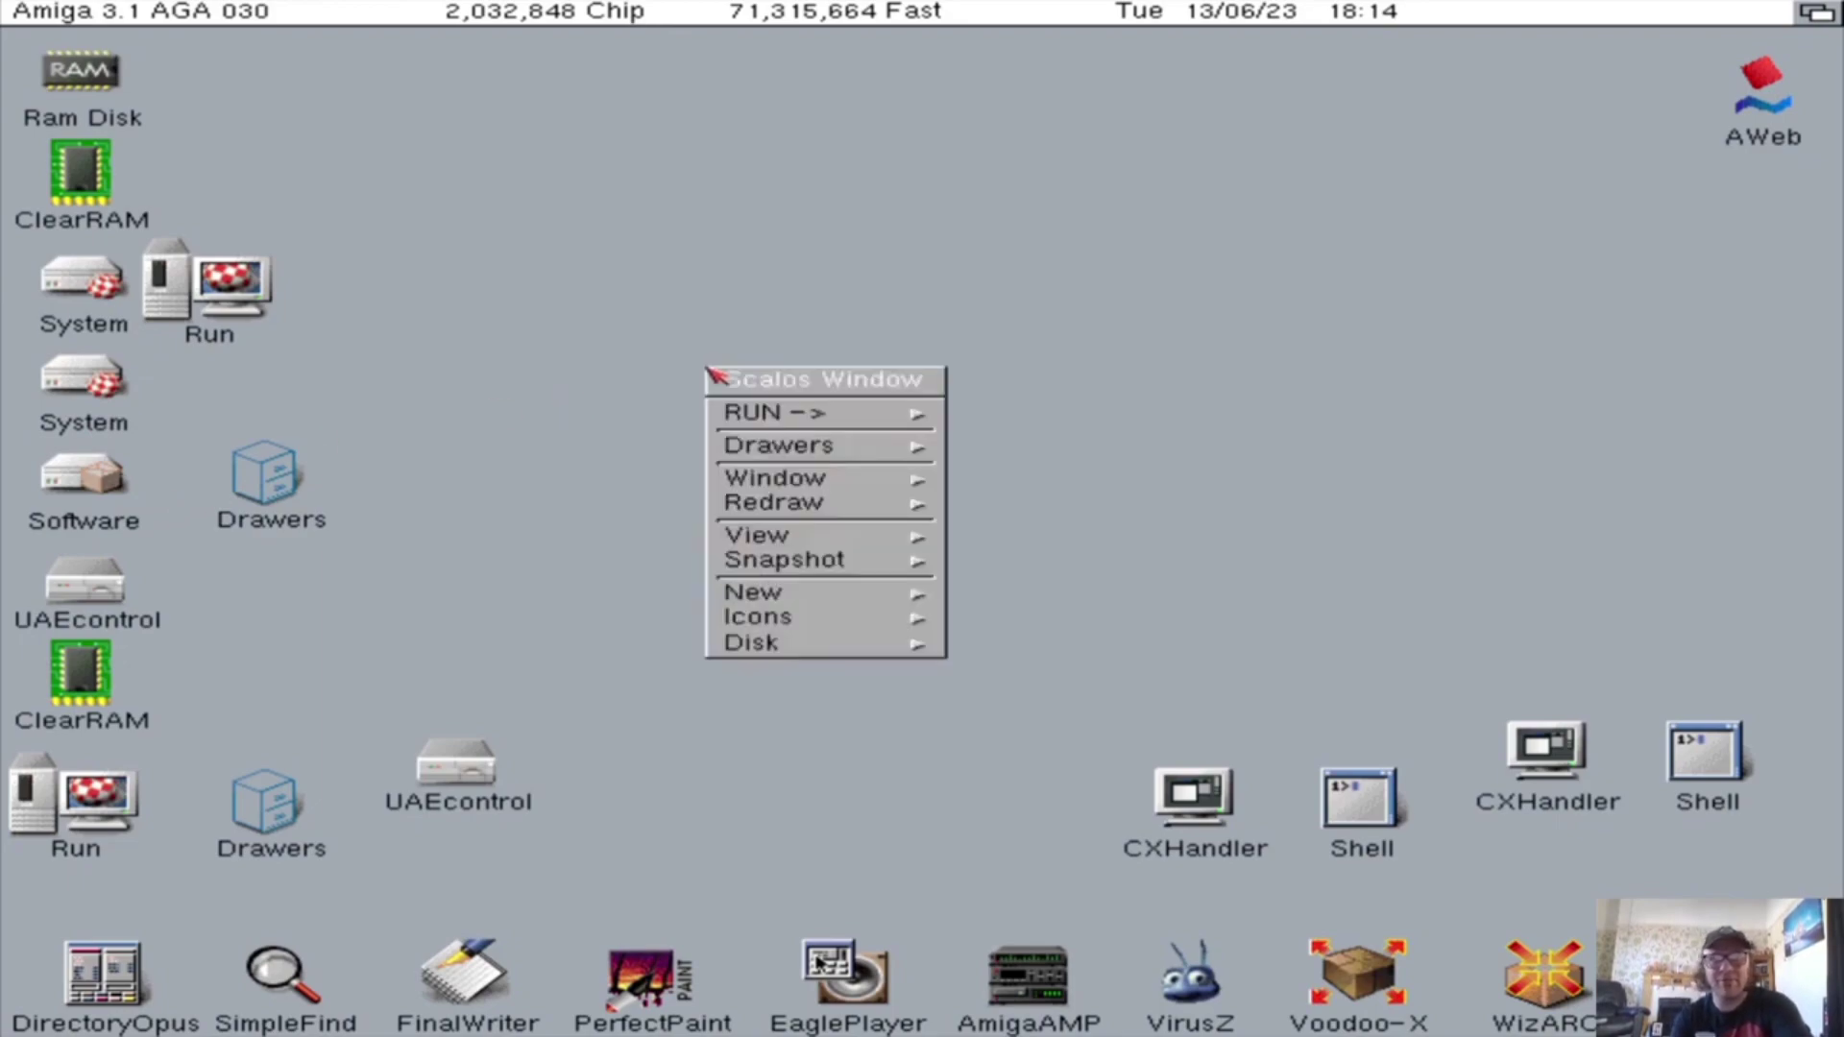
mouse_move(797, 535)
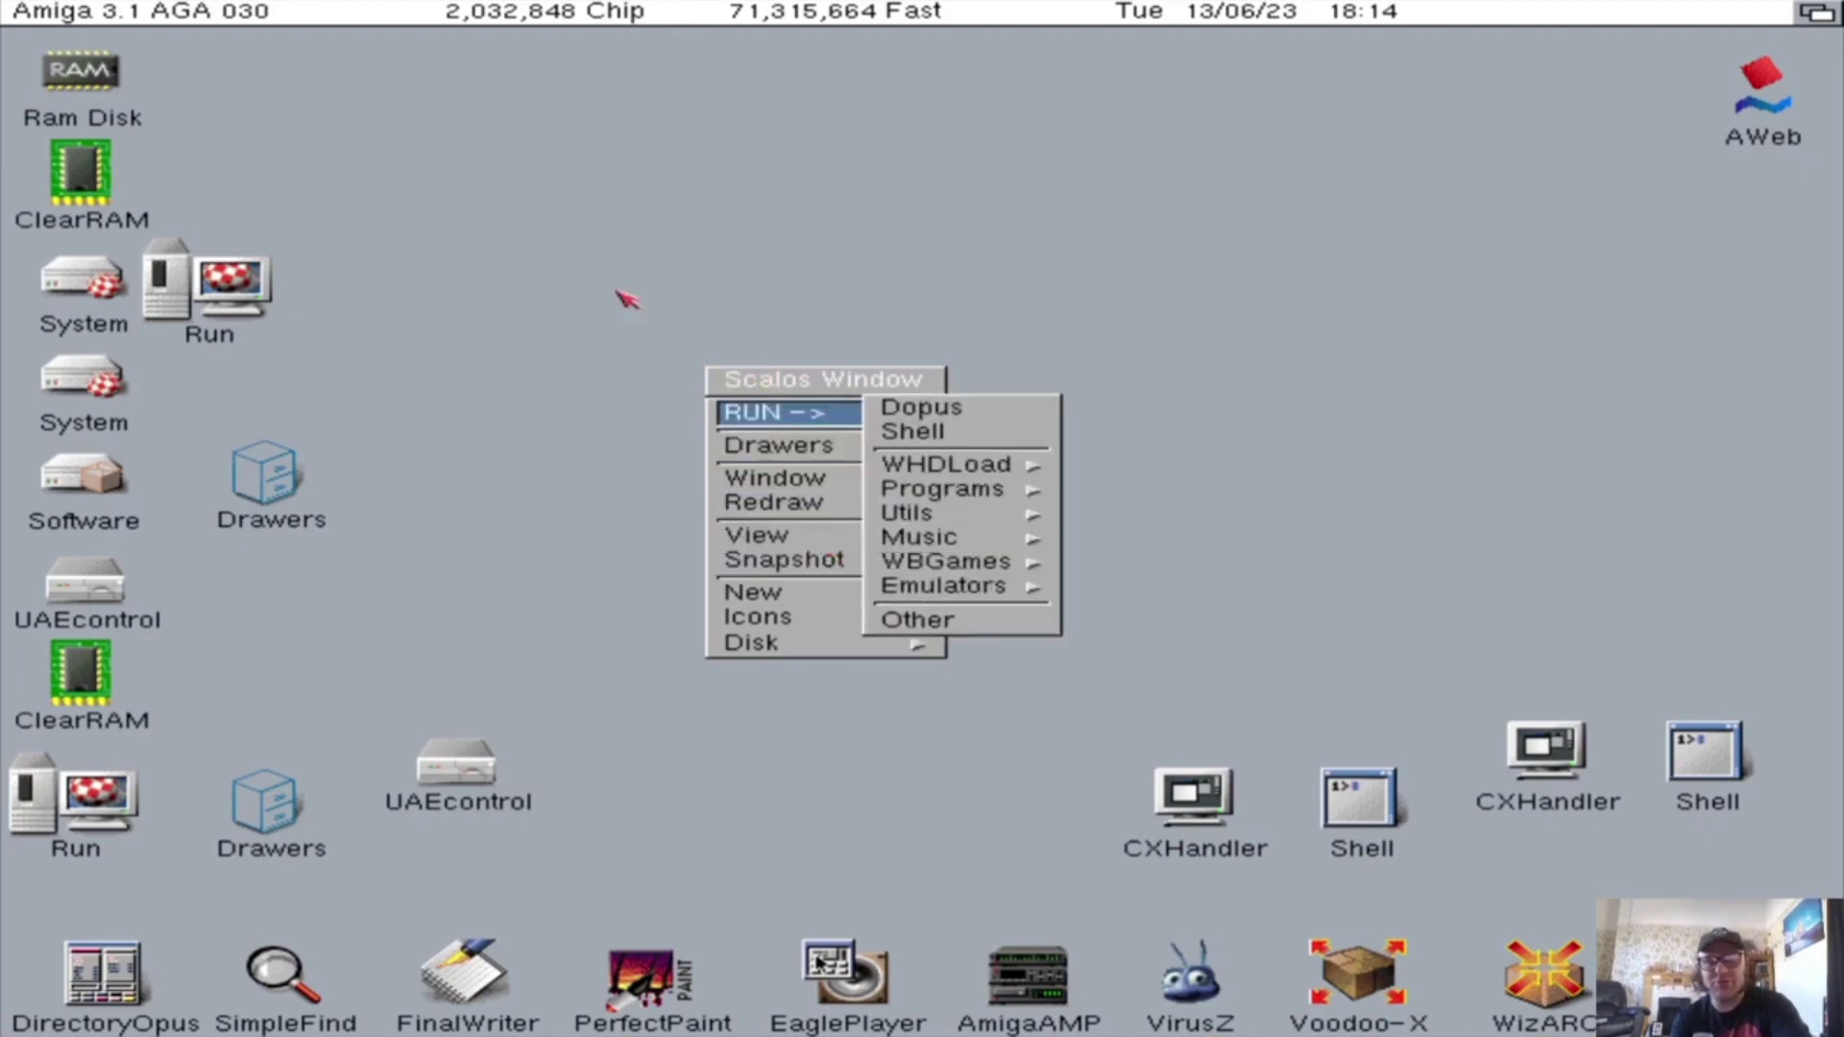
click(203, 7)
right_click(203, 8)
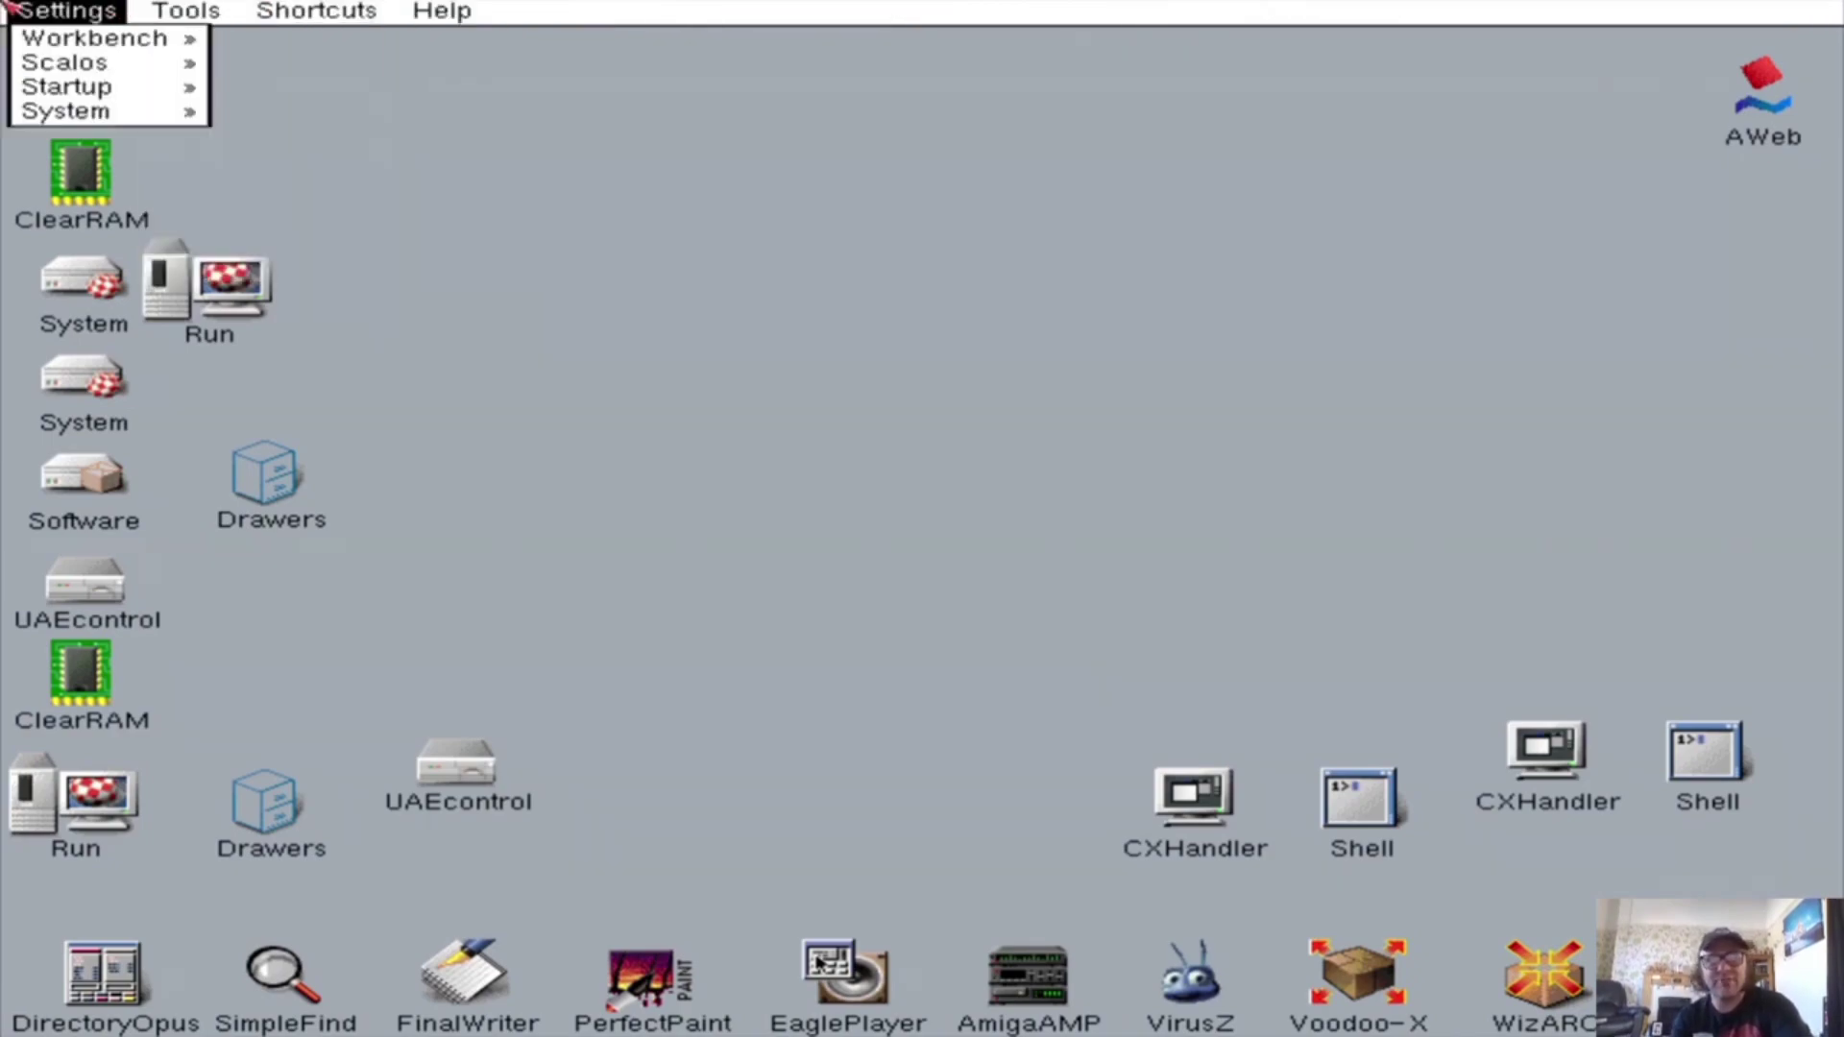
mouse_move(322, 14)
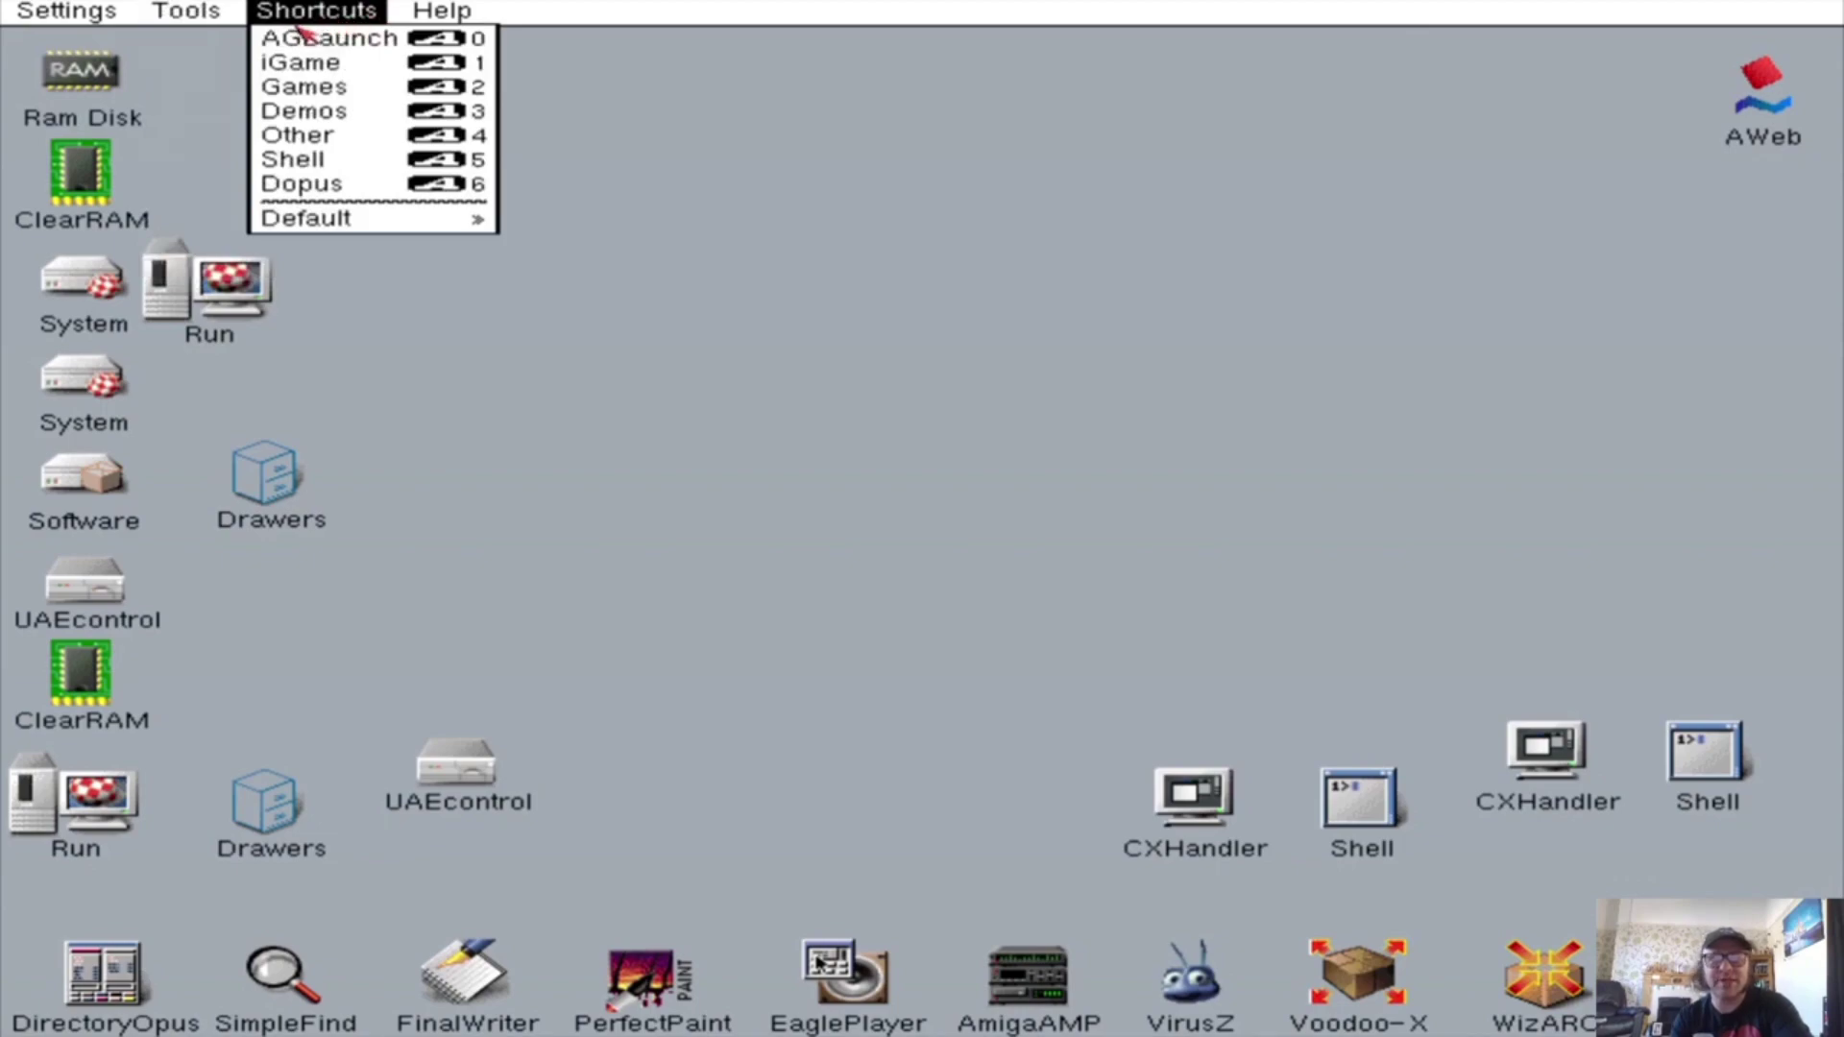
right_click(344, 85)
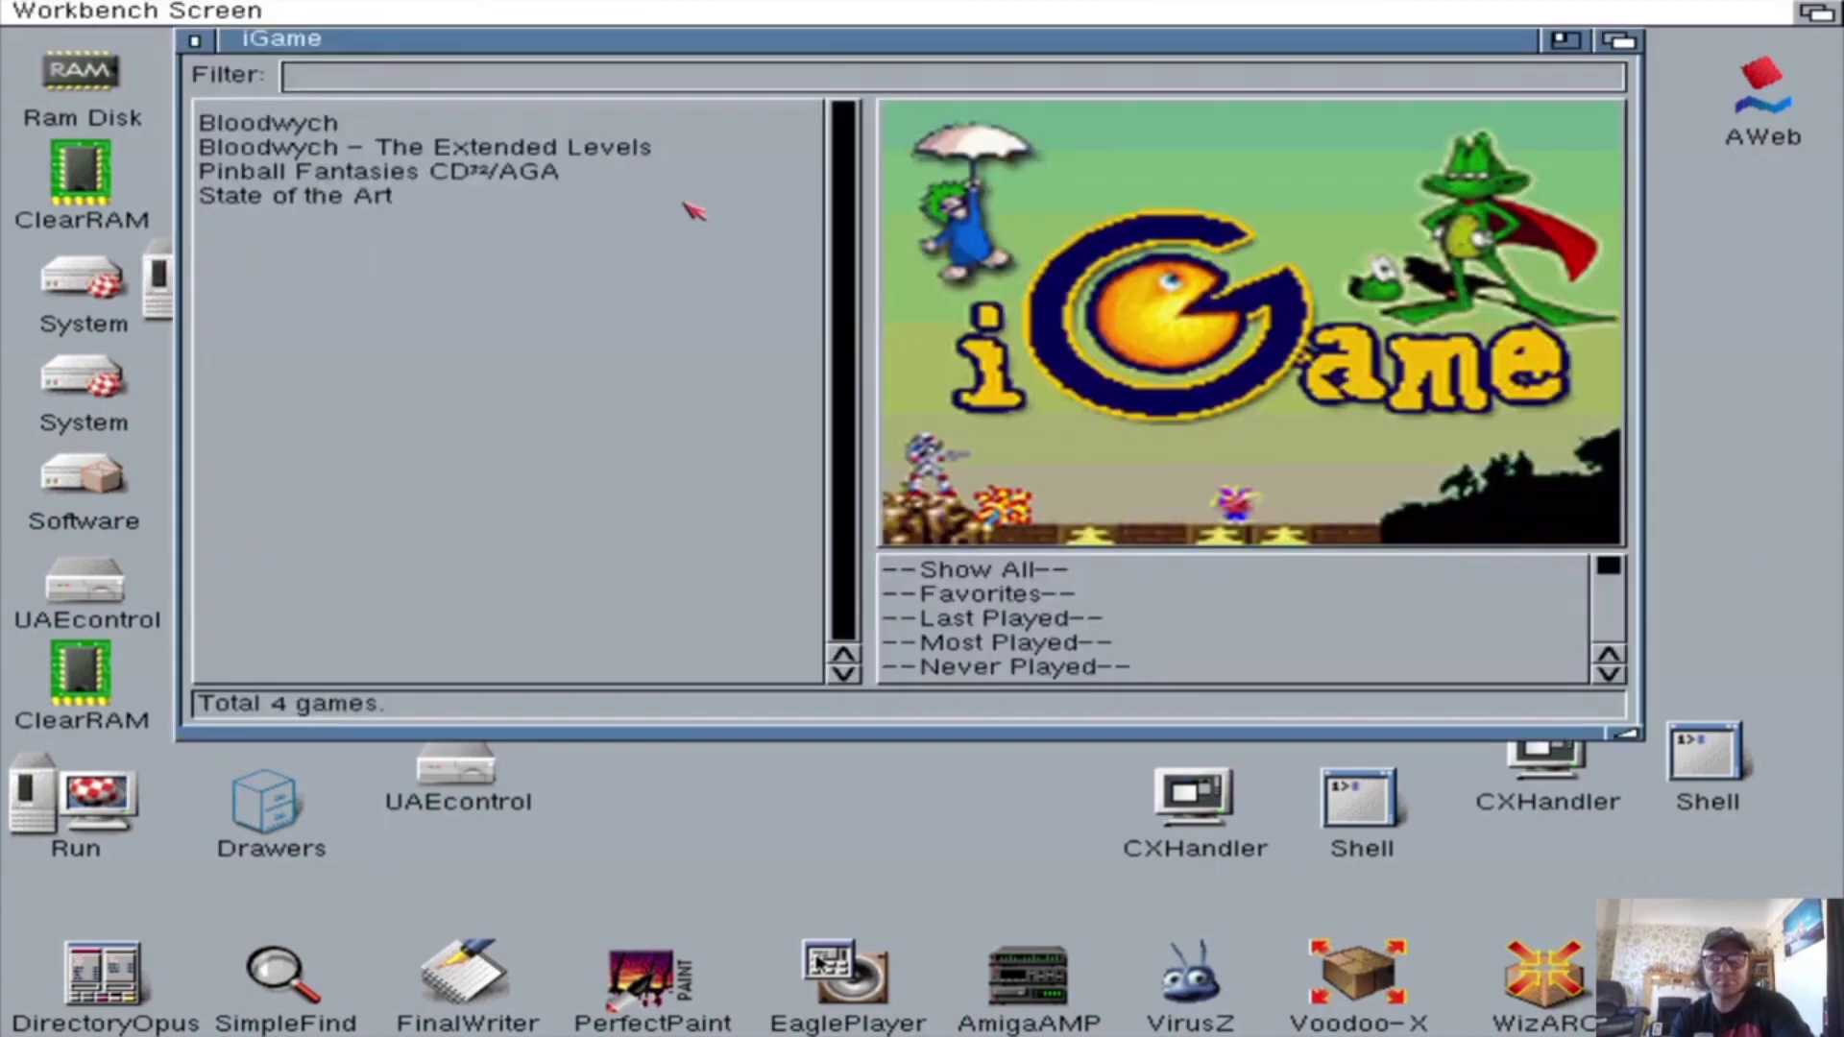
click(394, 126)
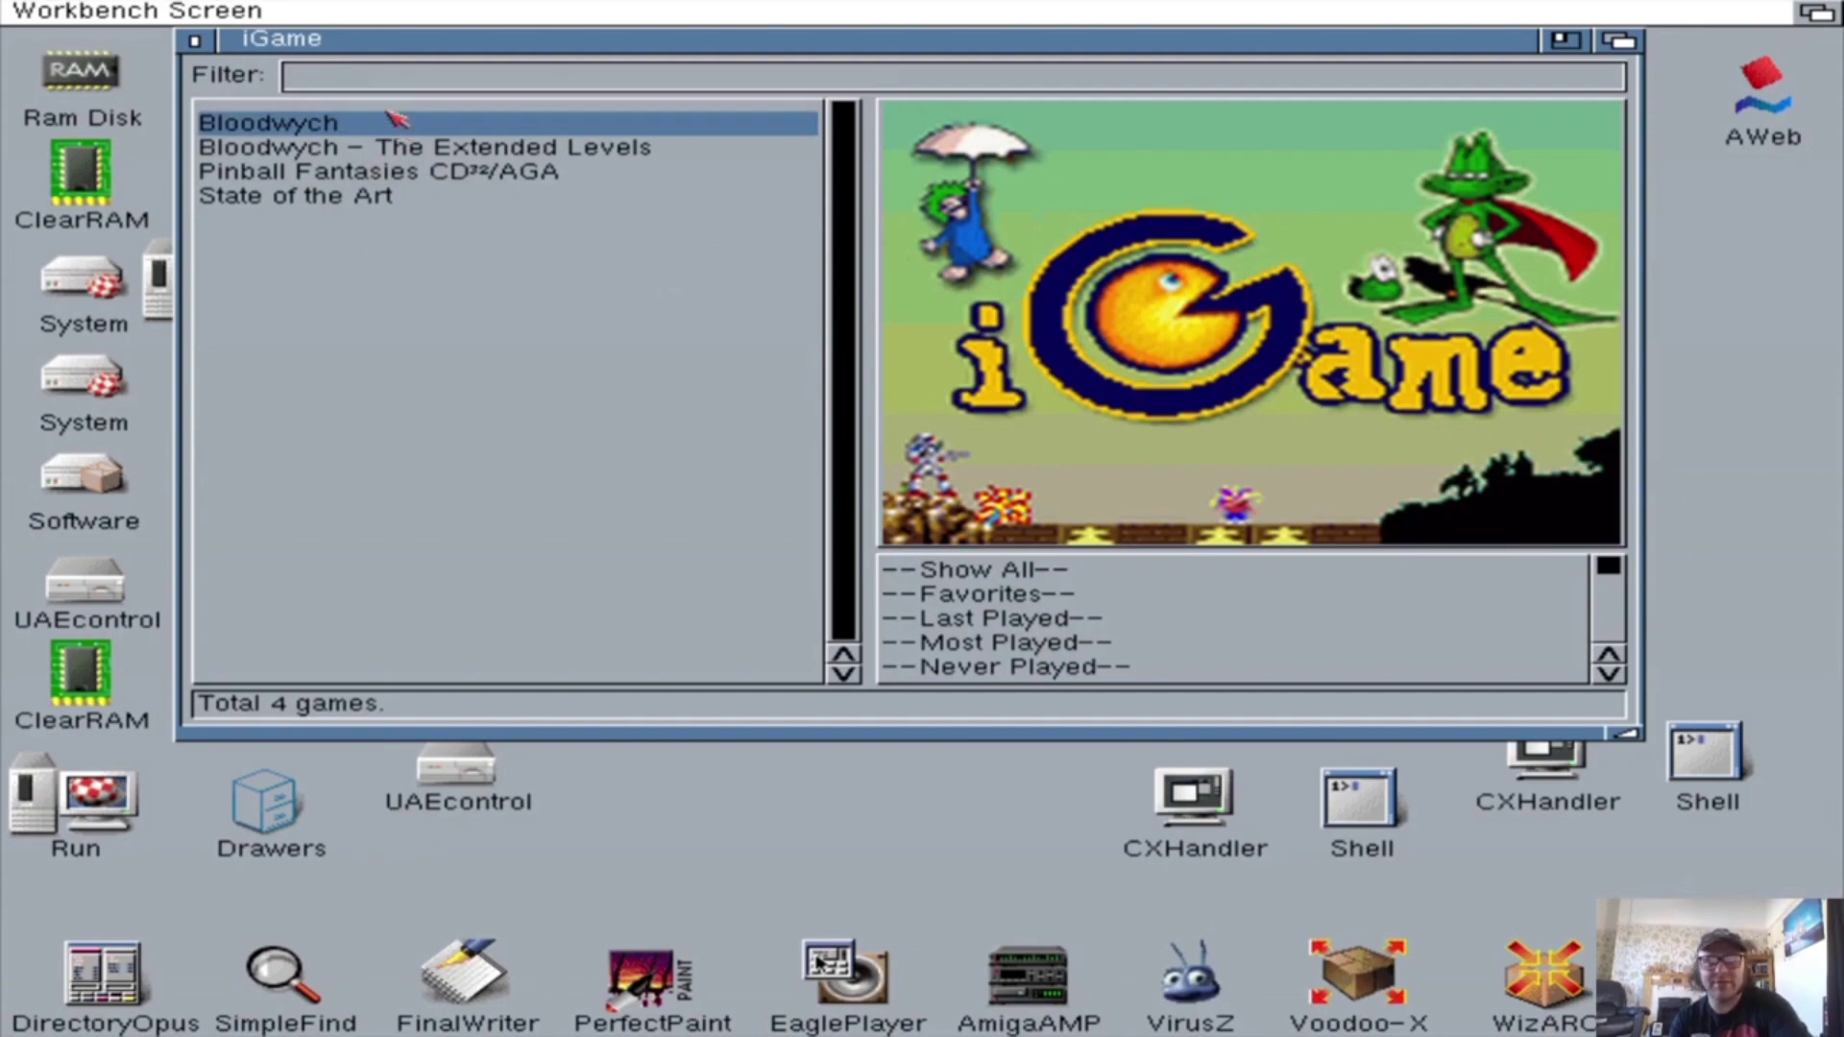
double_click(382, 131)
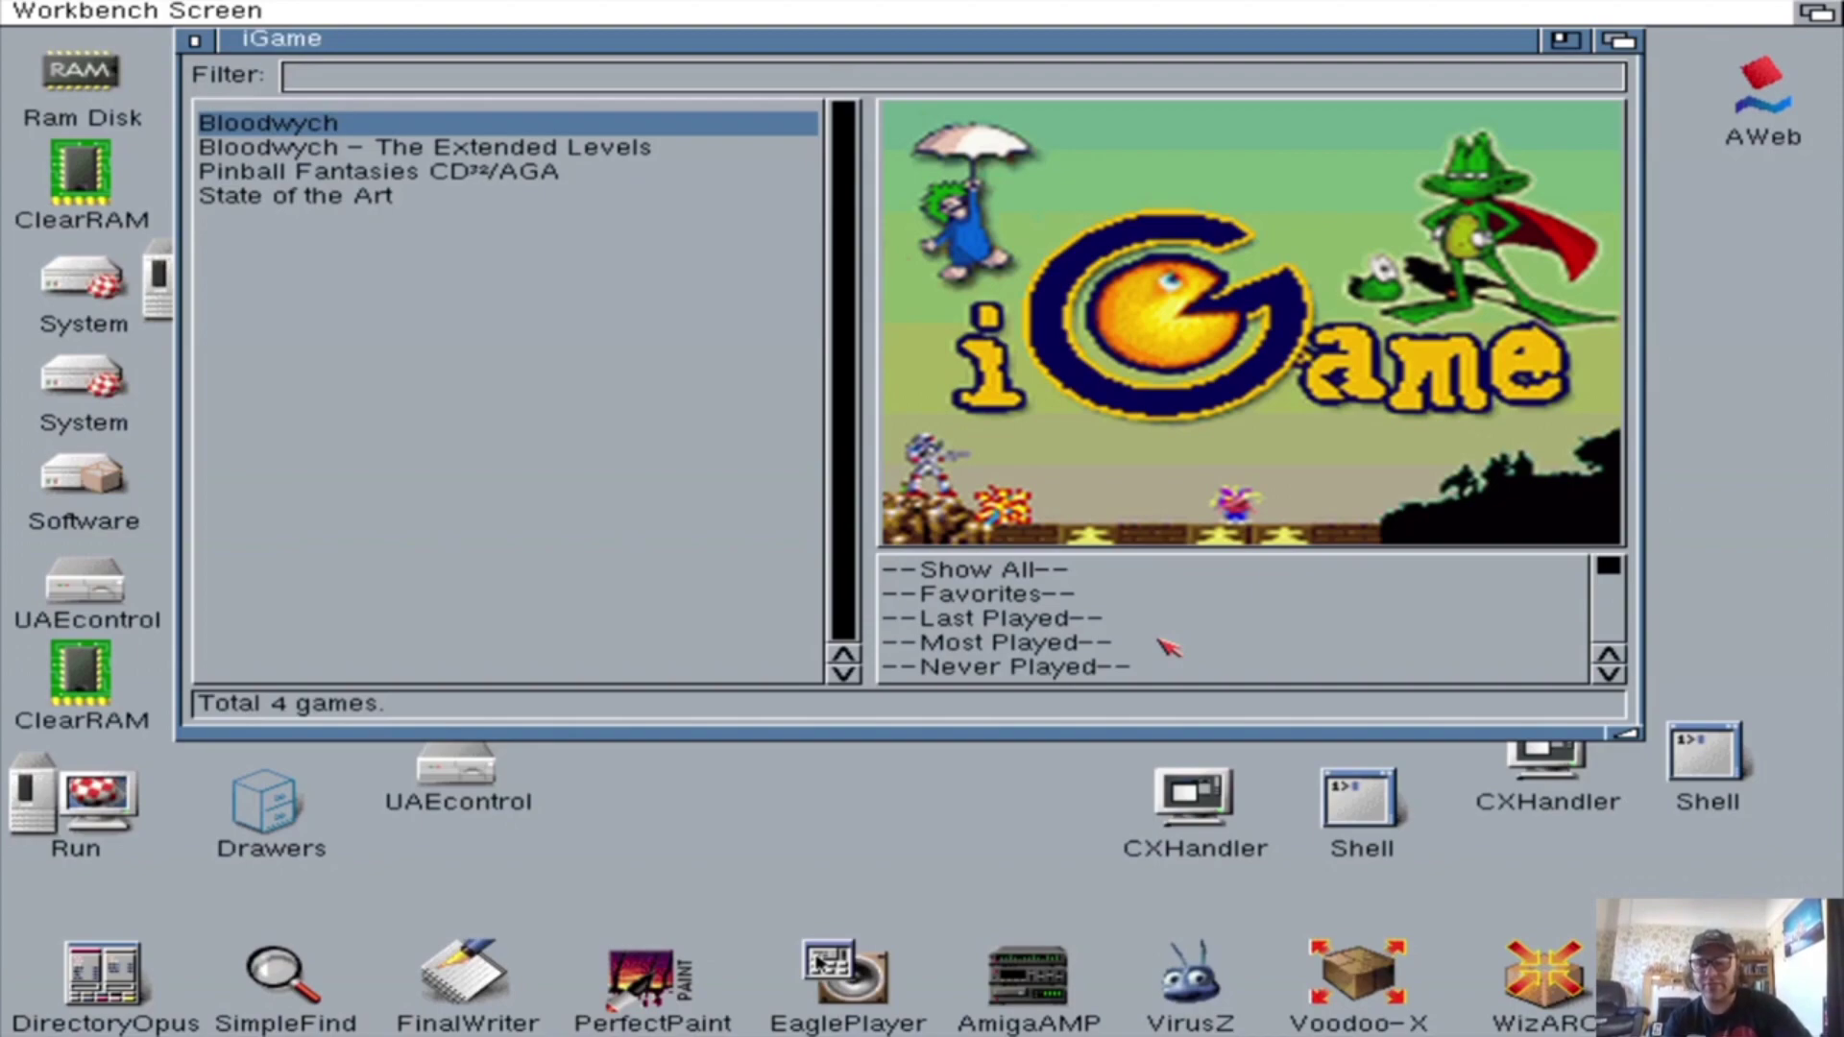
Quit the running Amiga 4000 emulation and return to Windows.
key(alt+Tab)
key(F12)
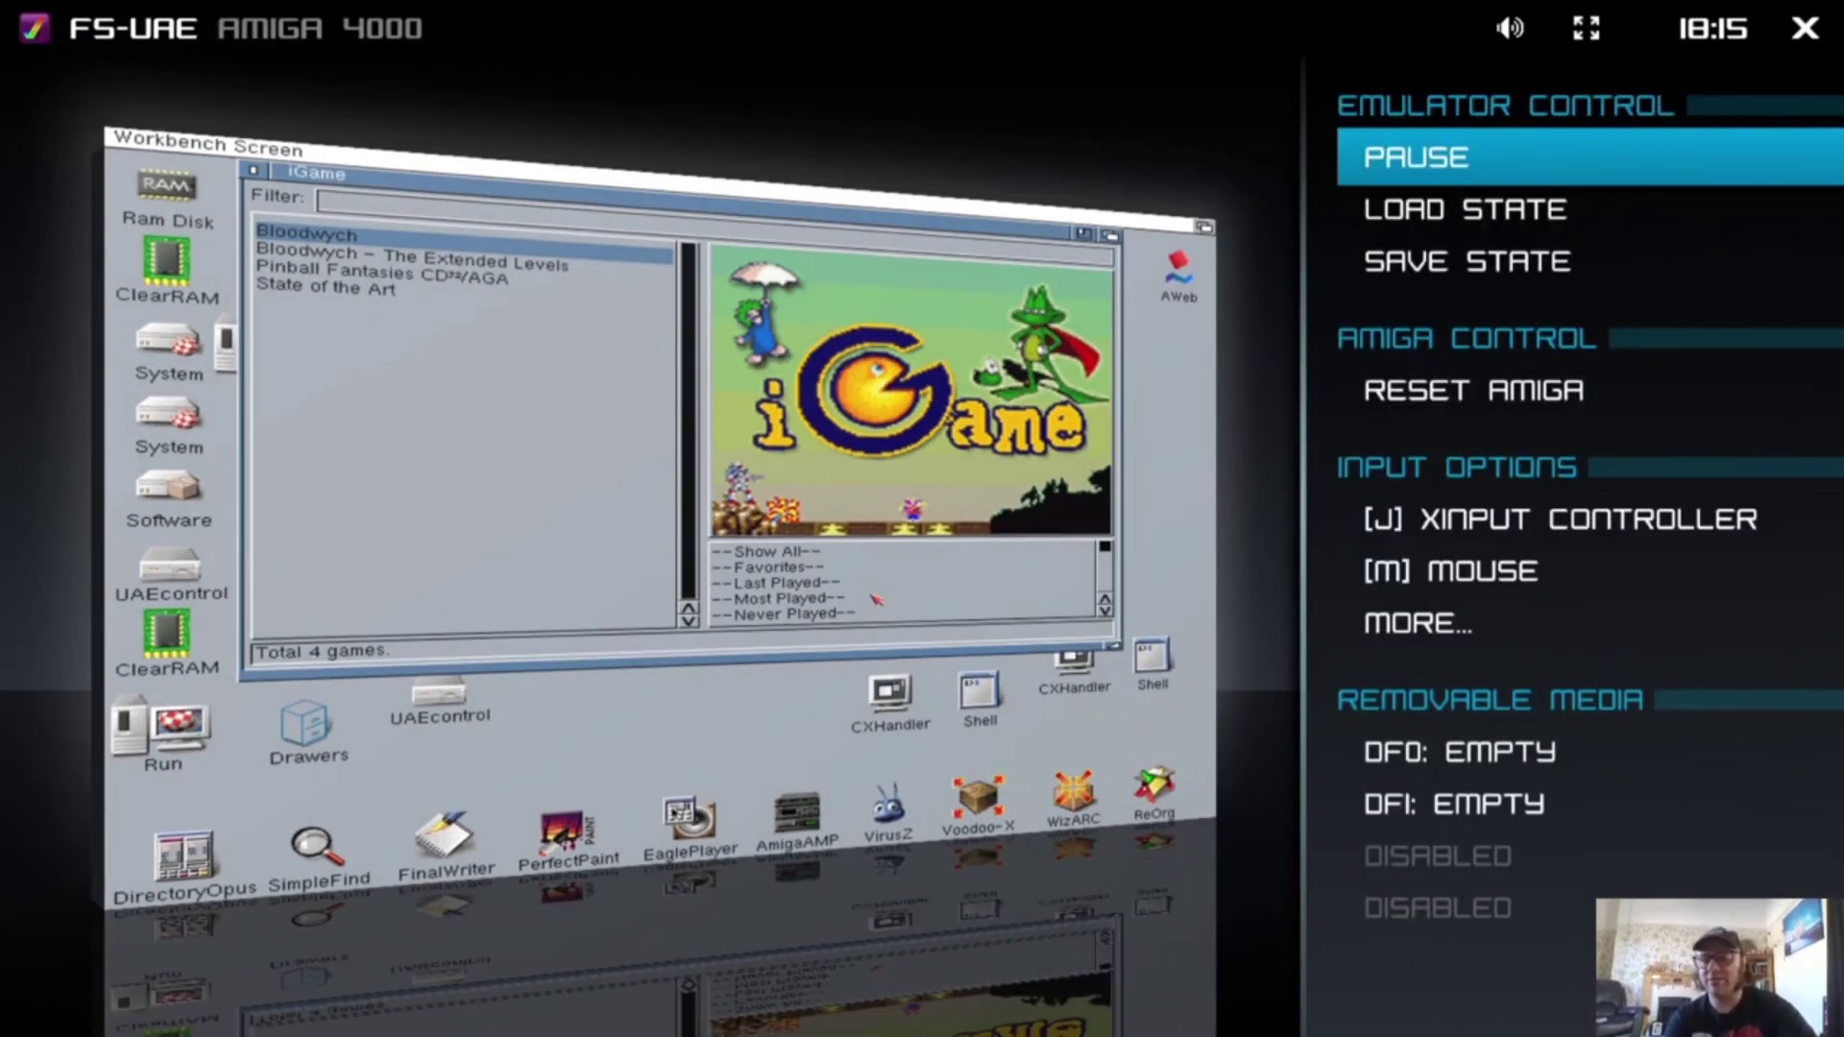
key(Up)
key(Return)
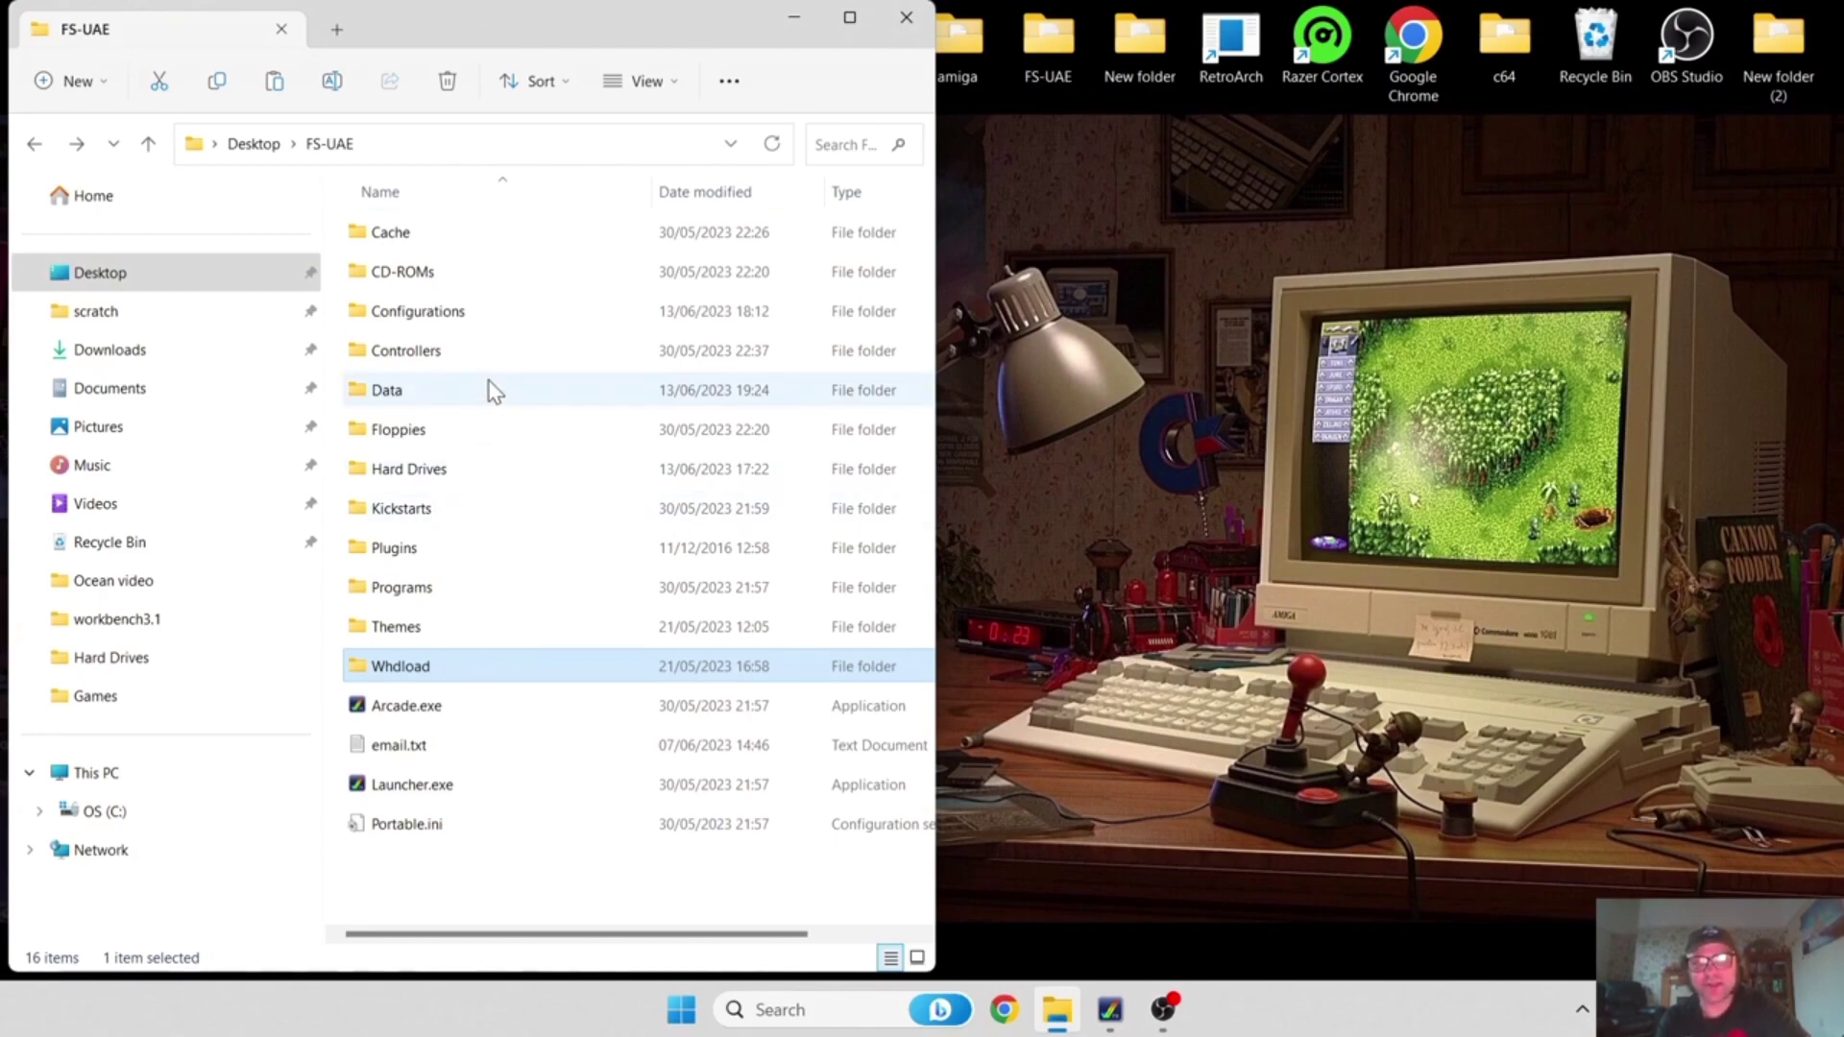
In File Explorer, open the G folder inside FS-UAE's Hard Drives, Software, Games directory.
double_click(511, 471)
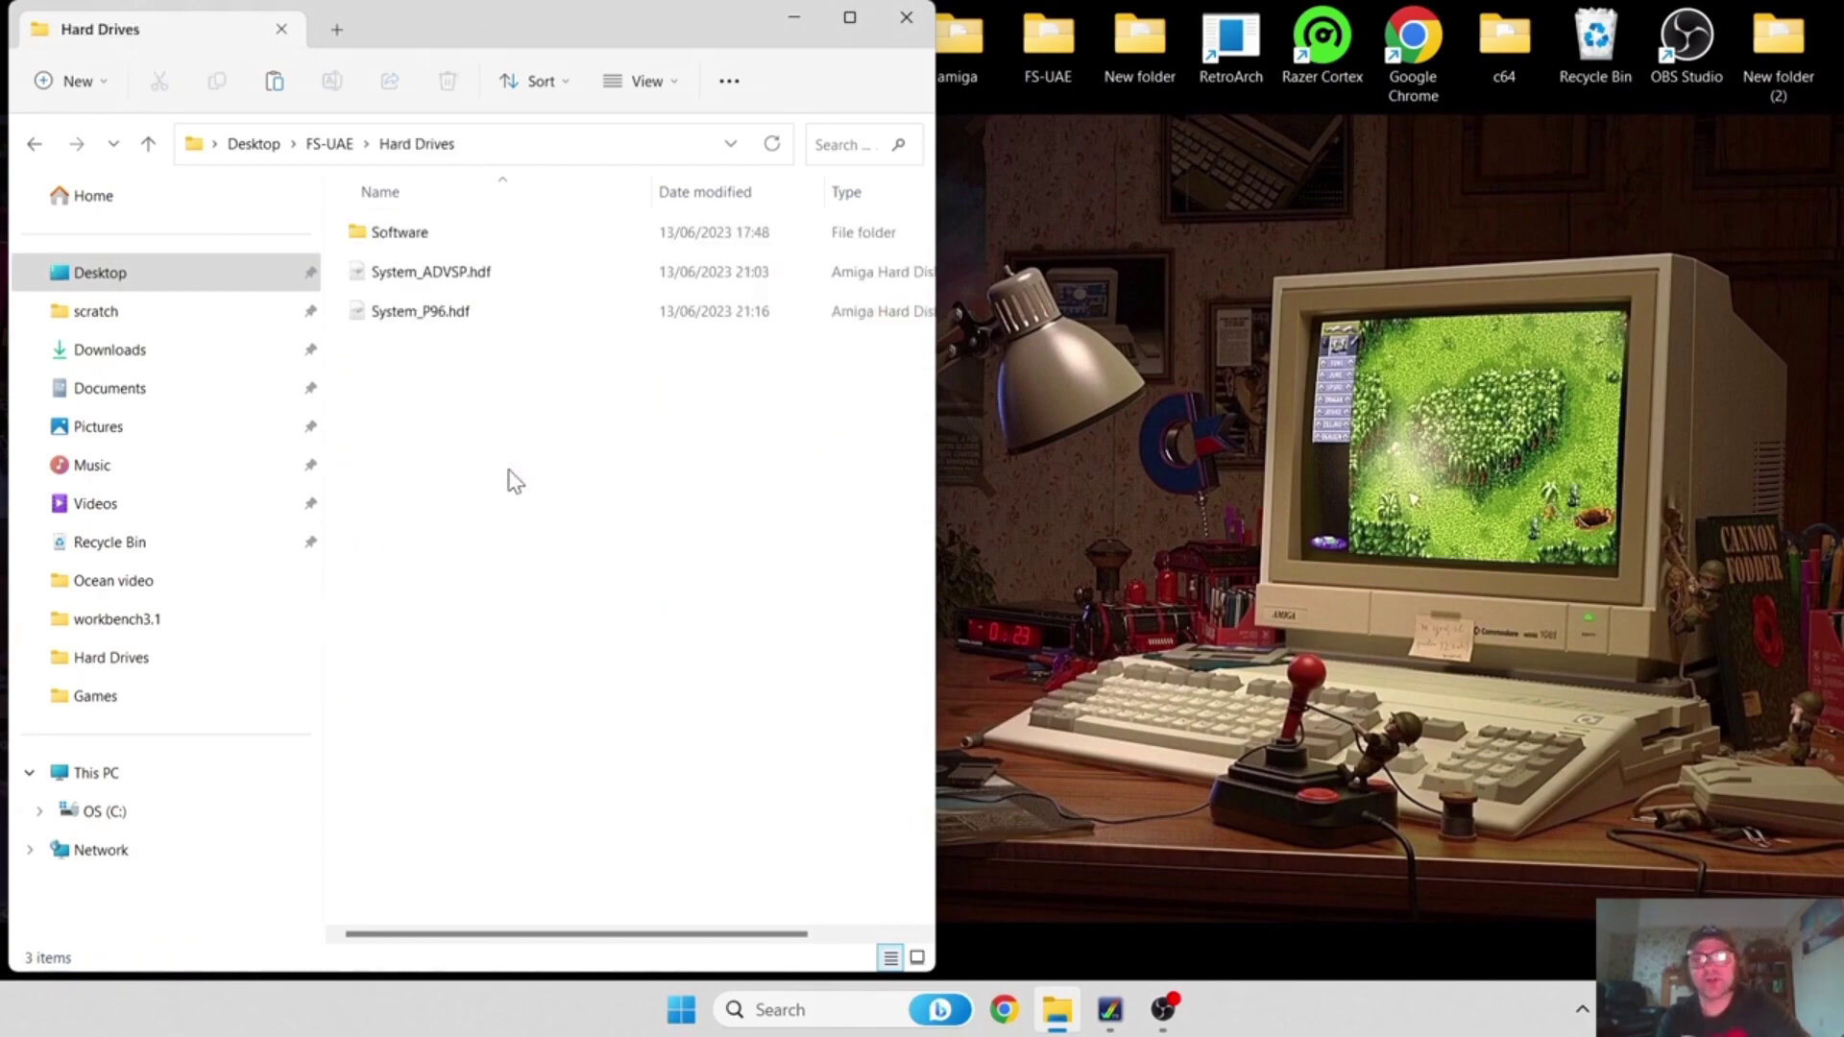
double_click(425, 237)
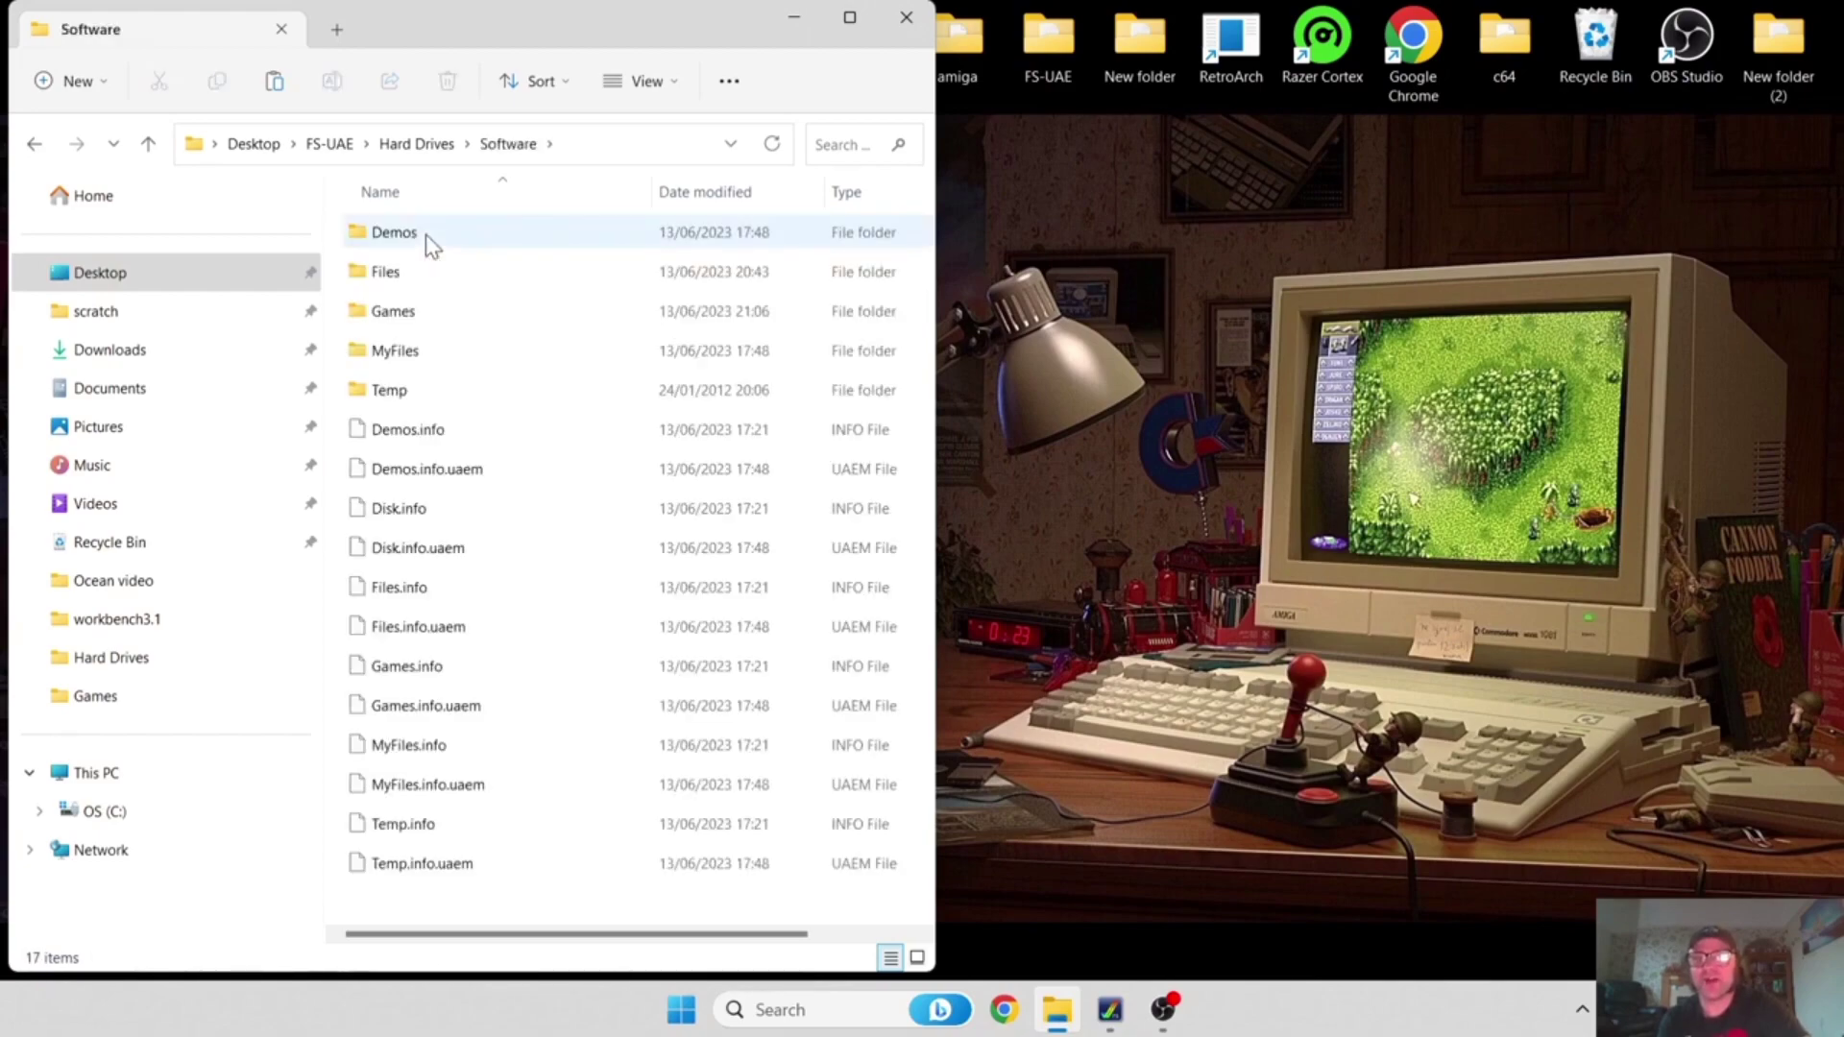
click(409, 320)
double_click(410, 321)
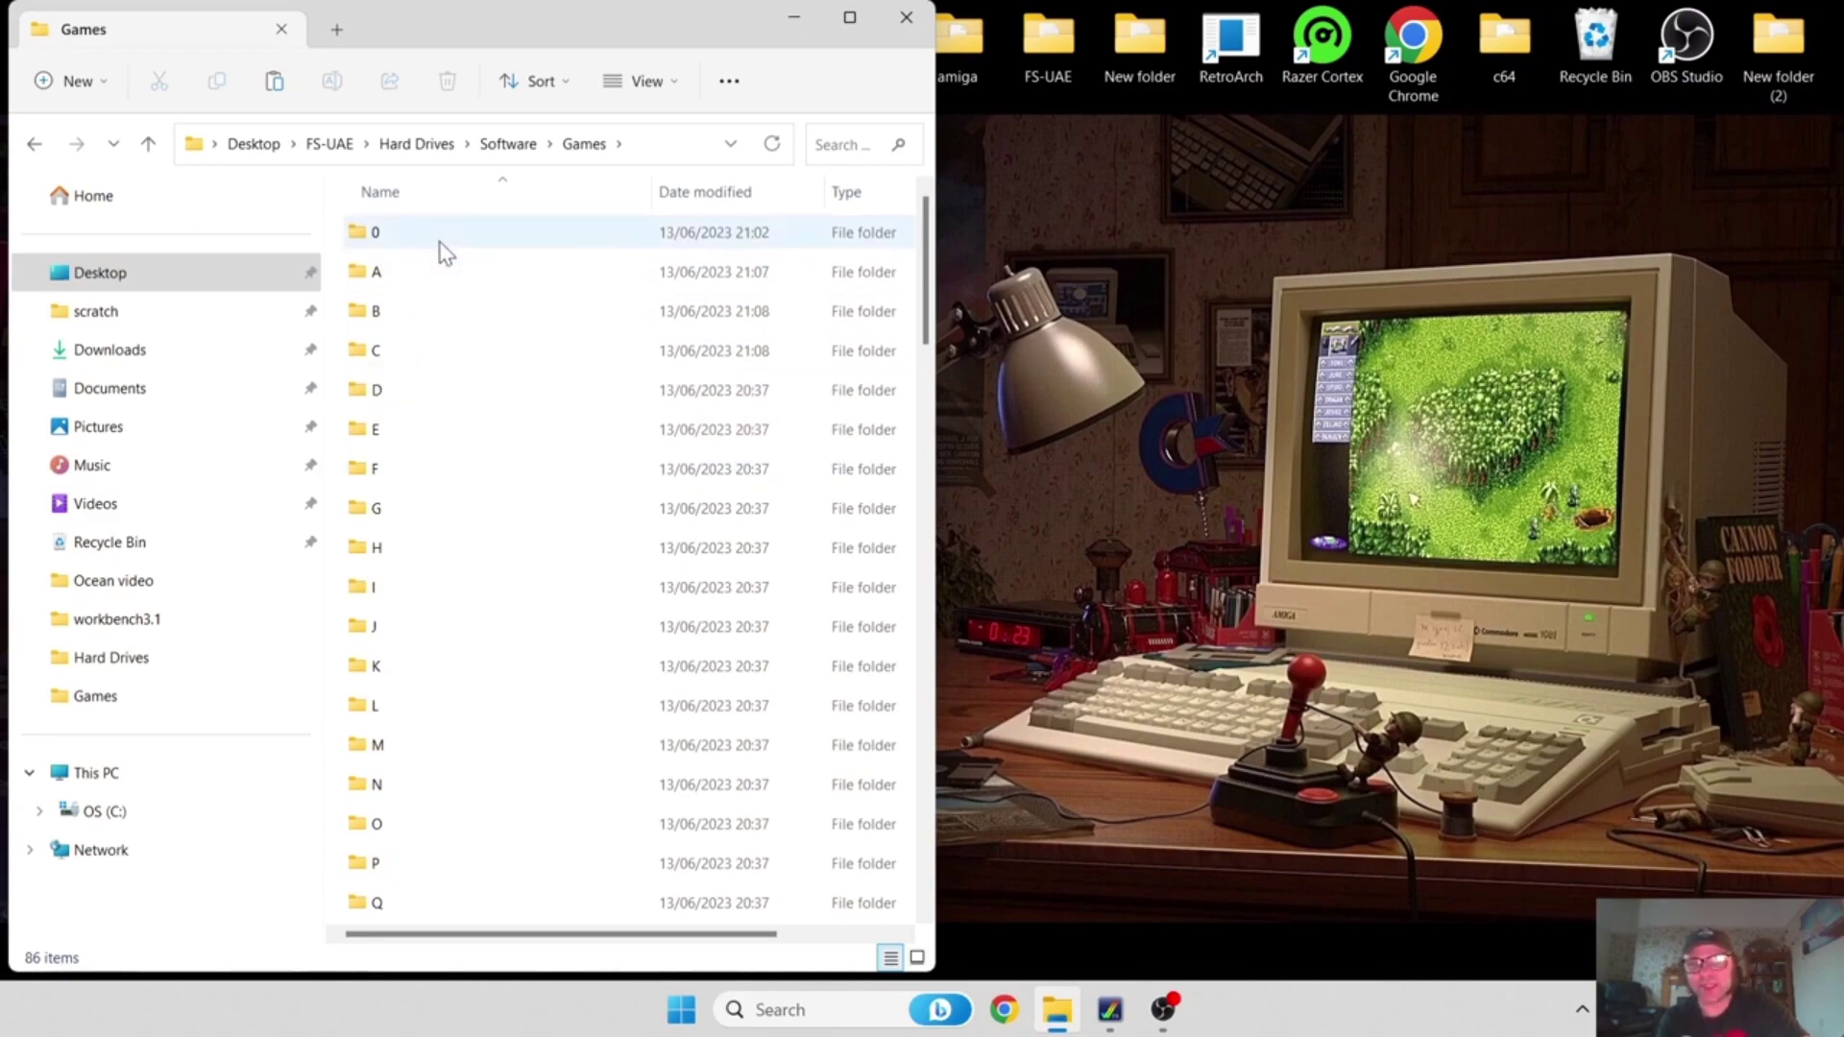
double_click(456, 499)
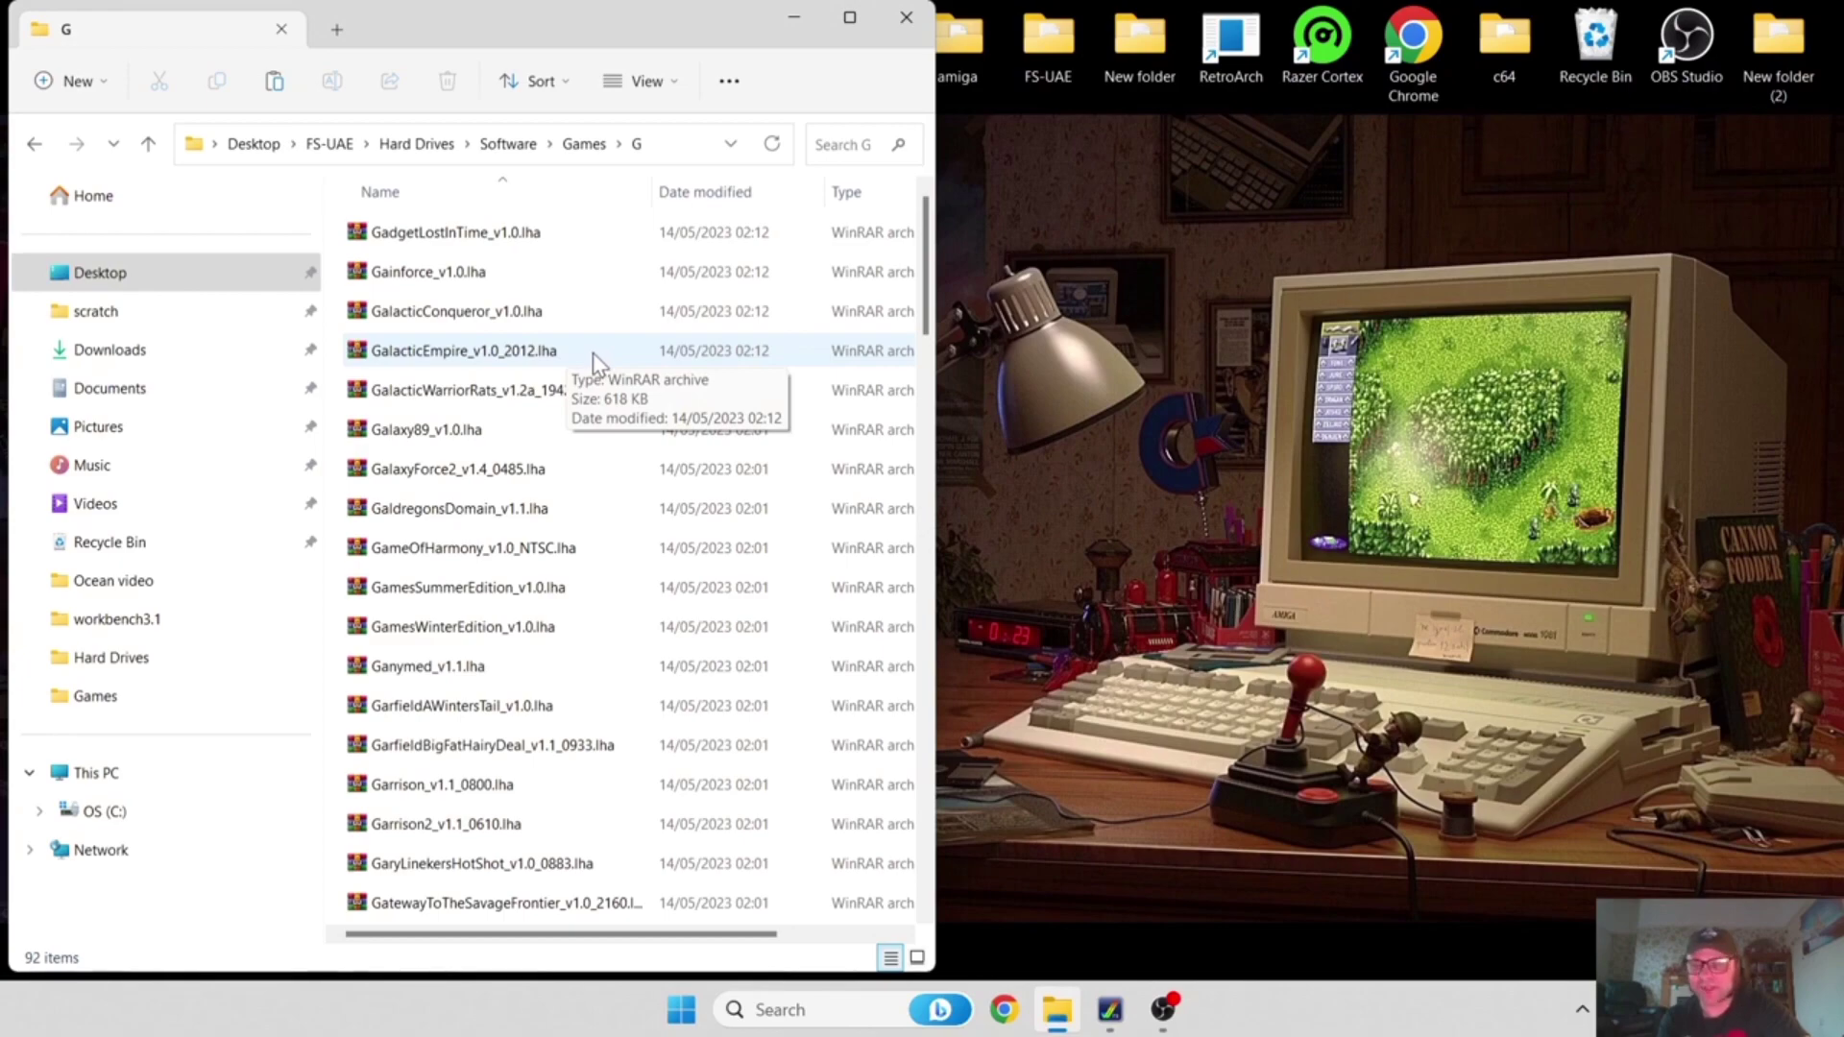
Extract the first five .lha archives, GadgetLostInTime through GalacticWarriorRats, into the G folder with WinRAR and delete those archives.
click(451, 237)
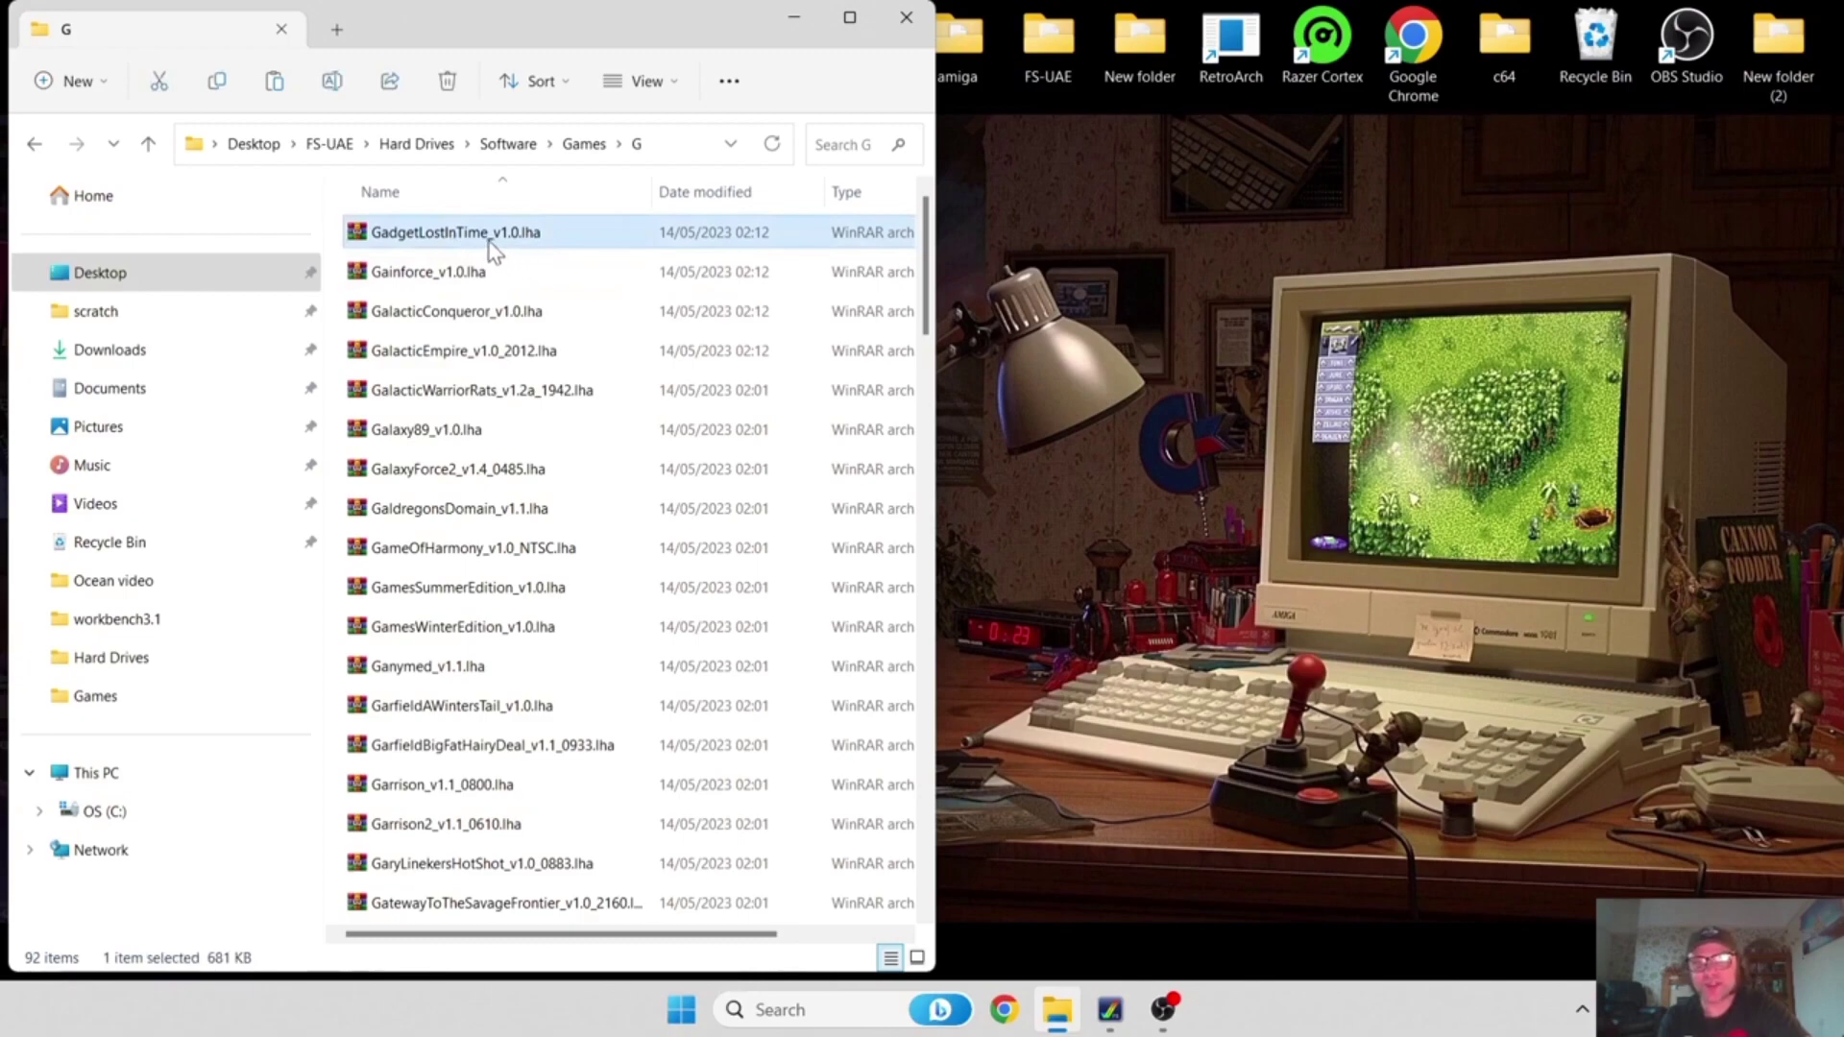
drag(331, 232, 445, 396)
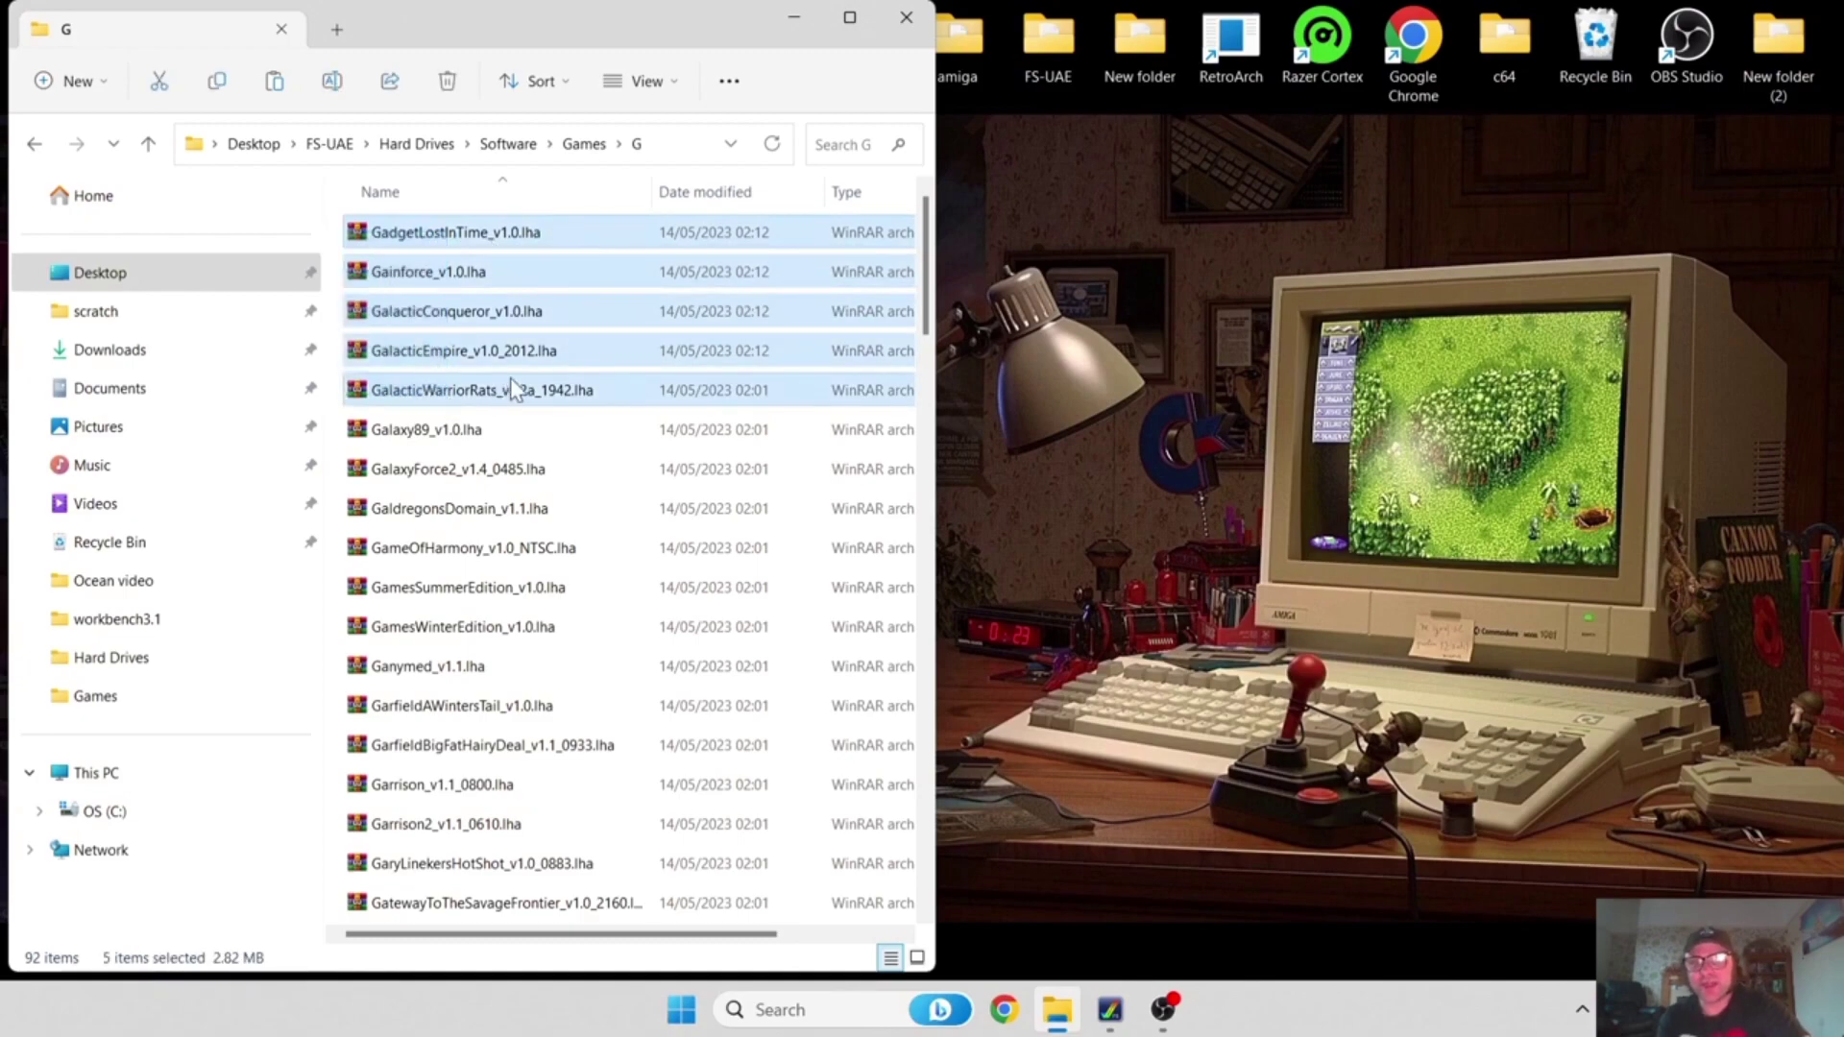
right_click(424, 236)
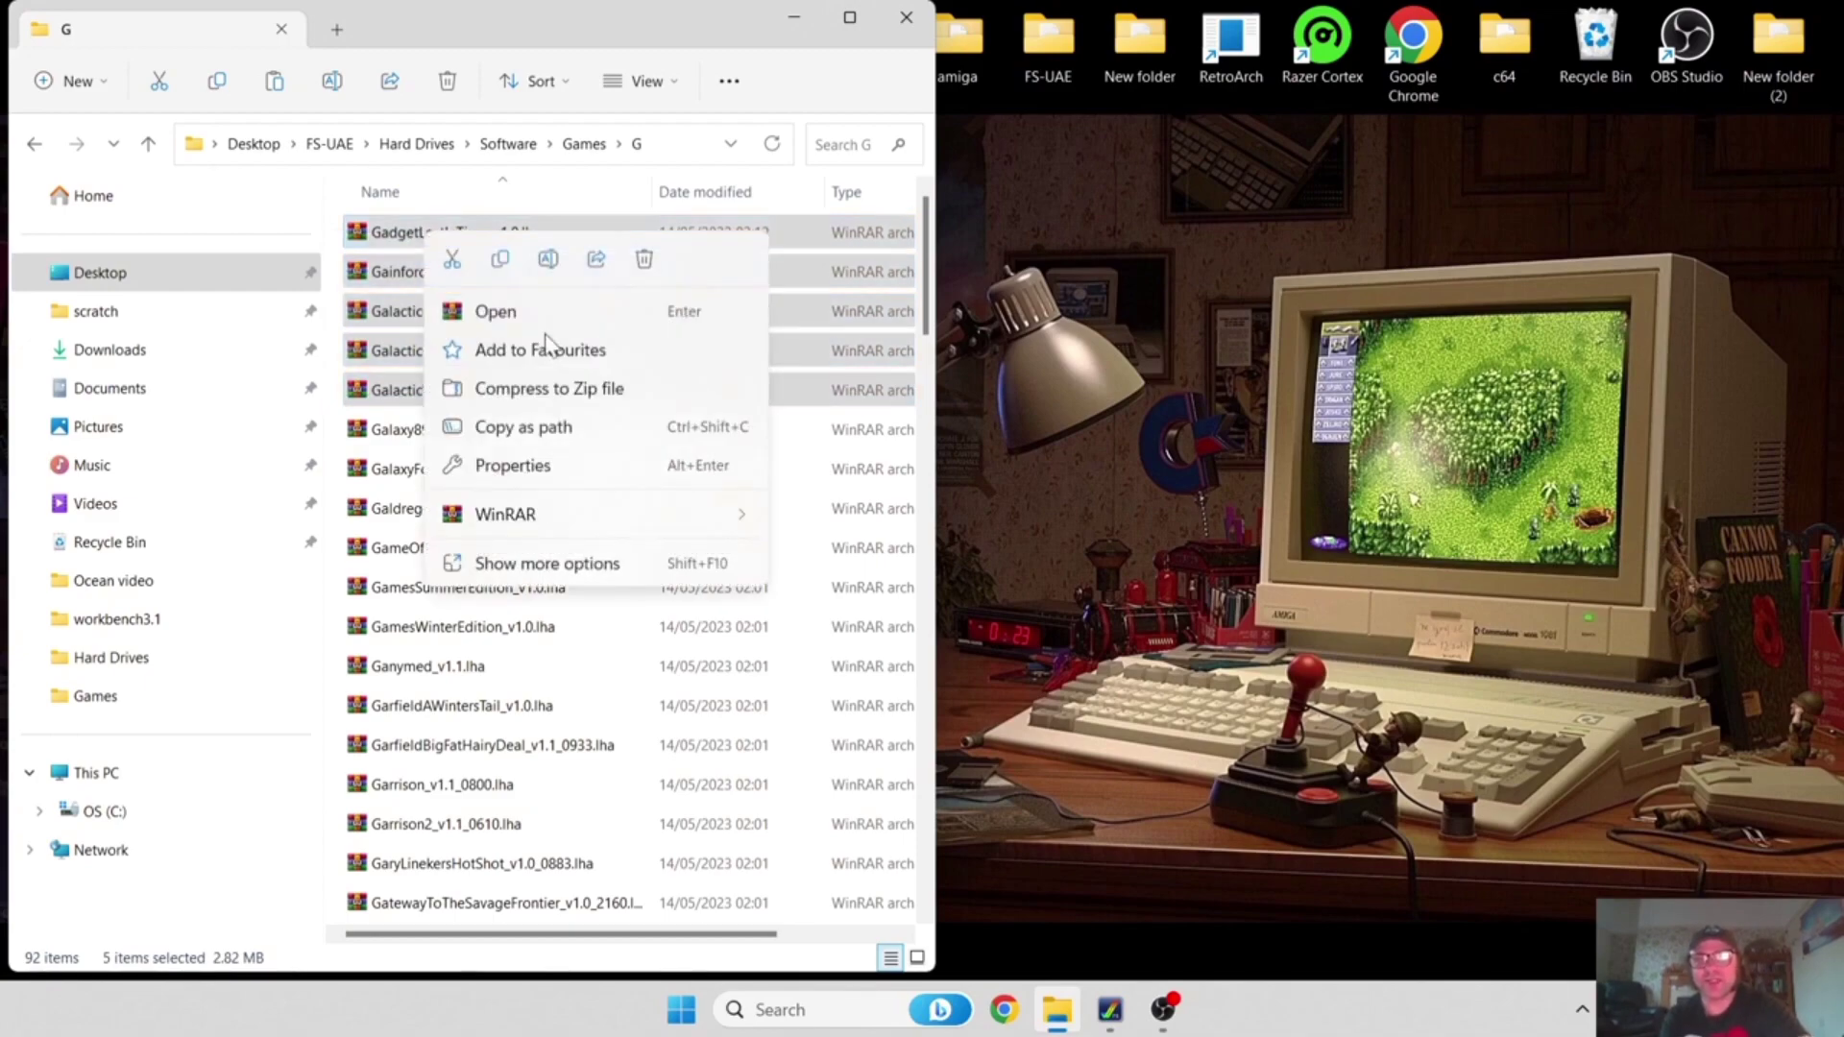
mouse_move(672, 514)
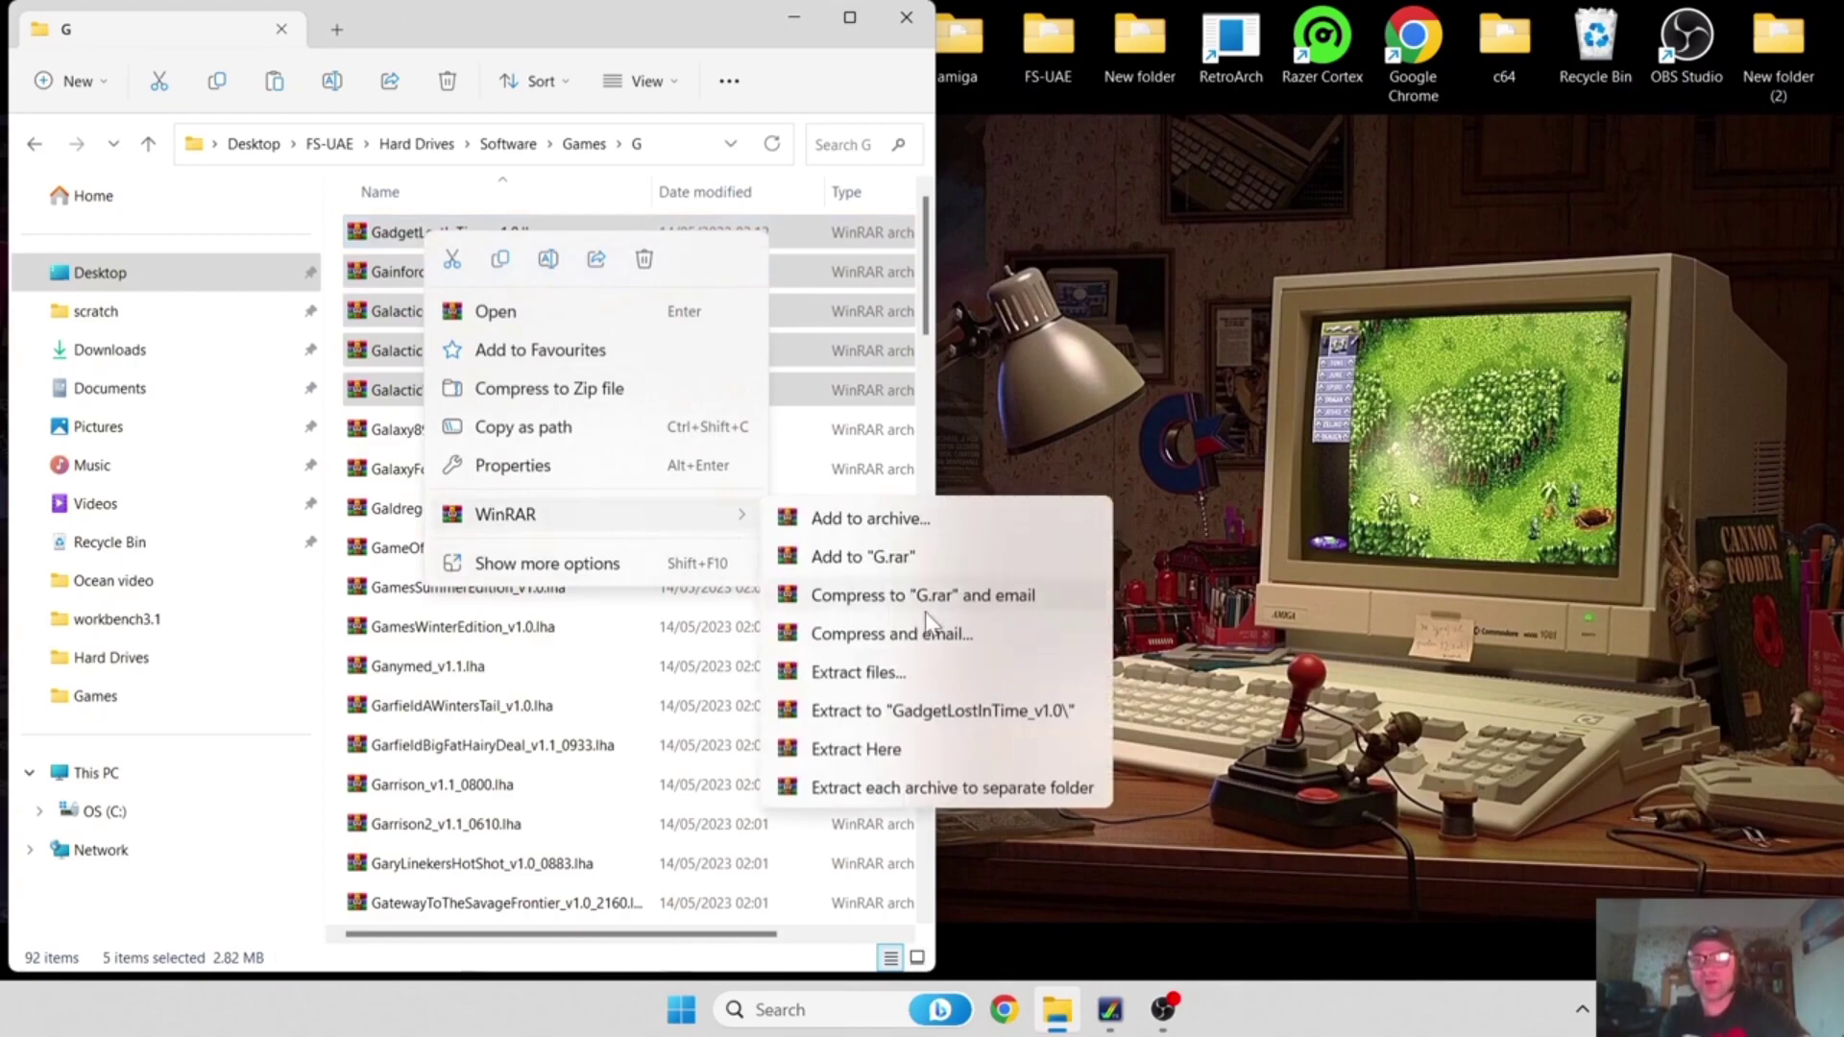
click(874, 753)
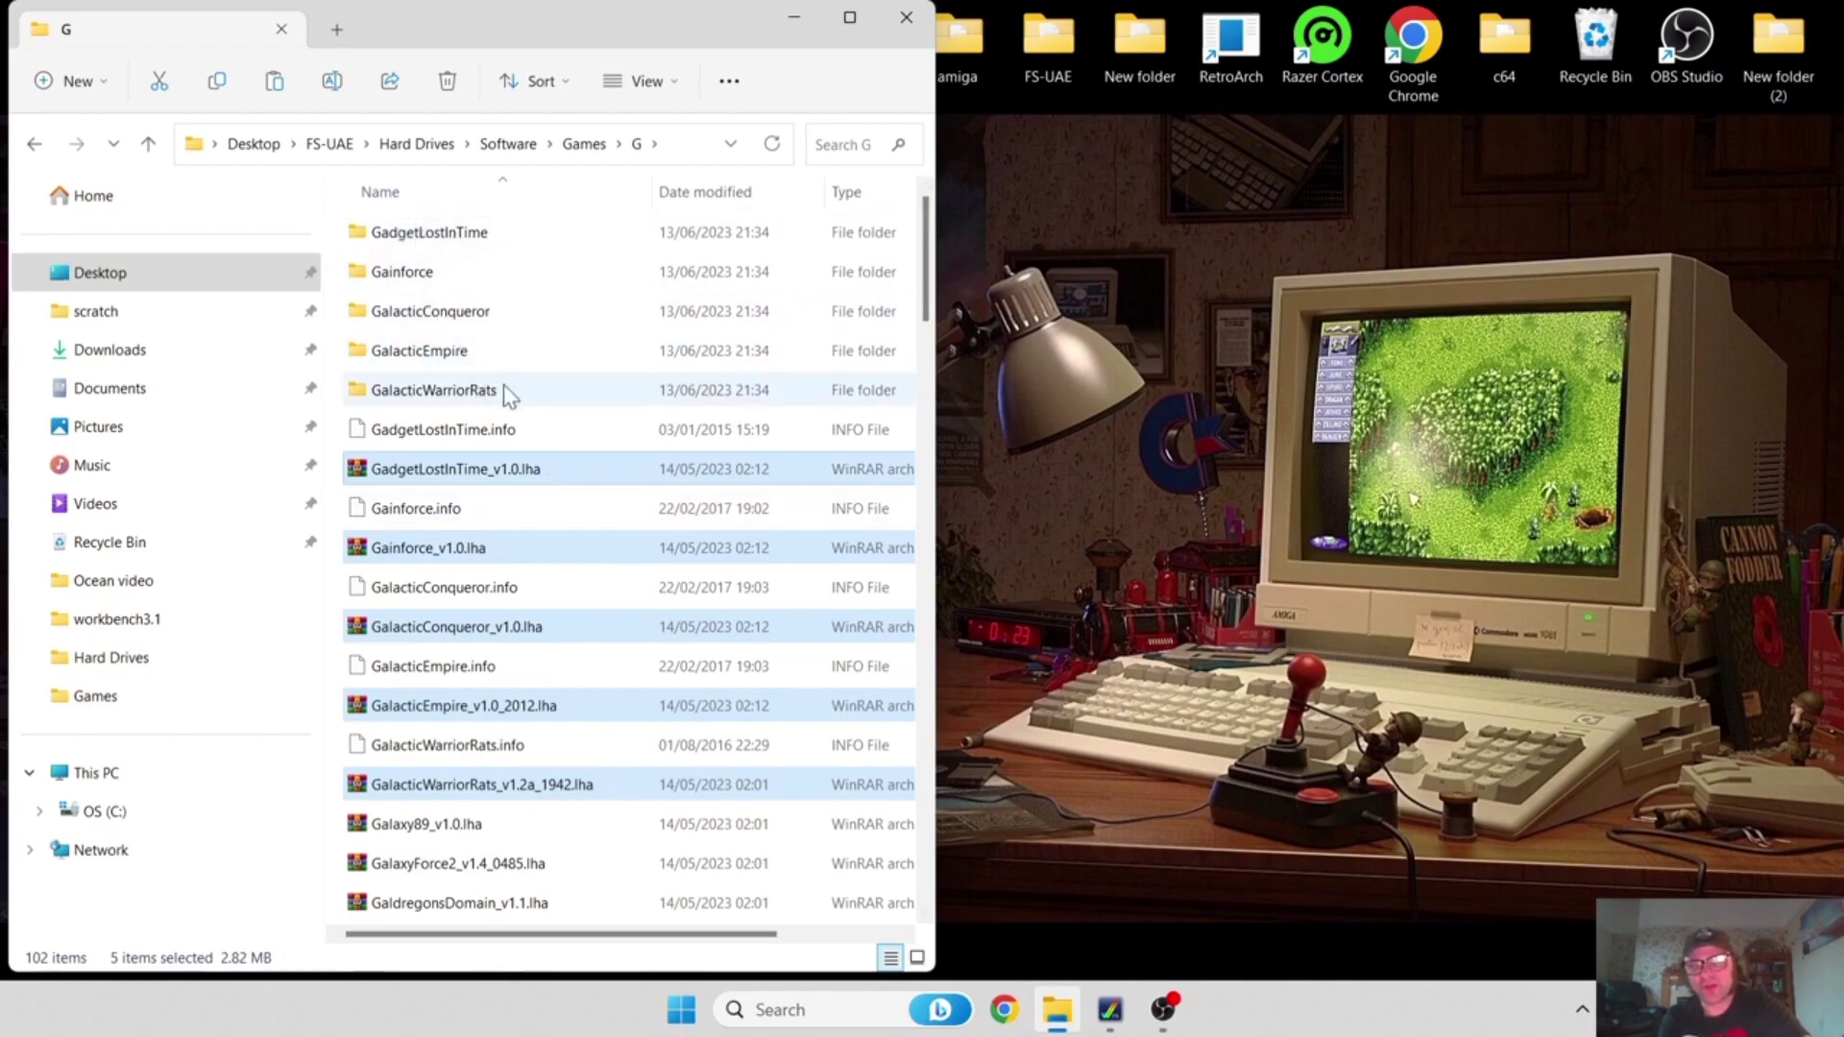
right_click(474, 471)
click(691, 499)
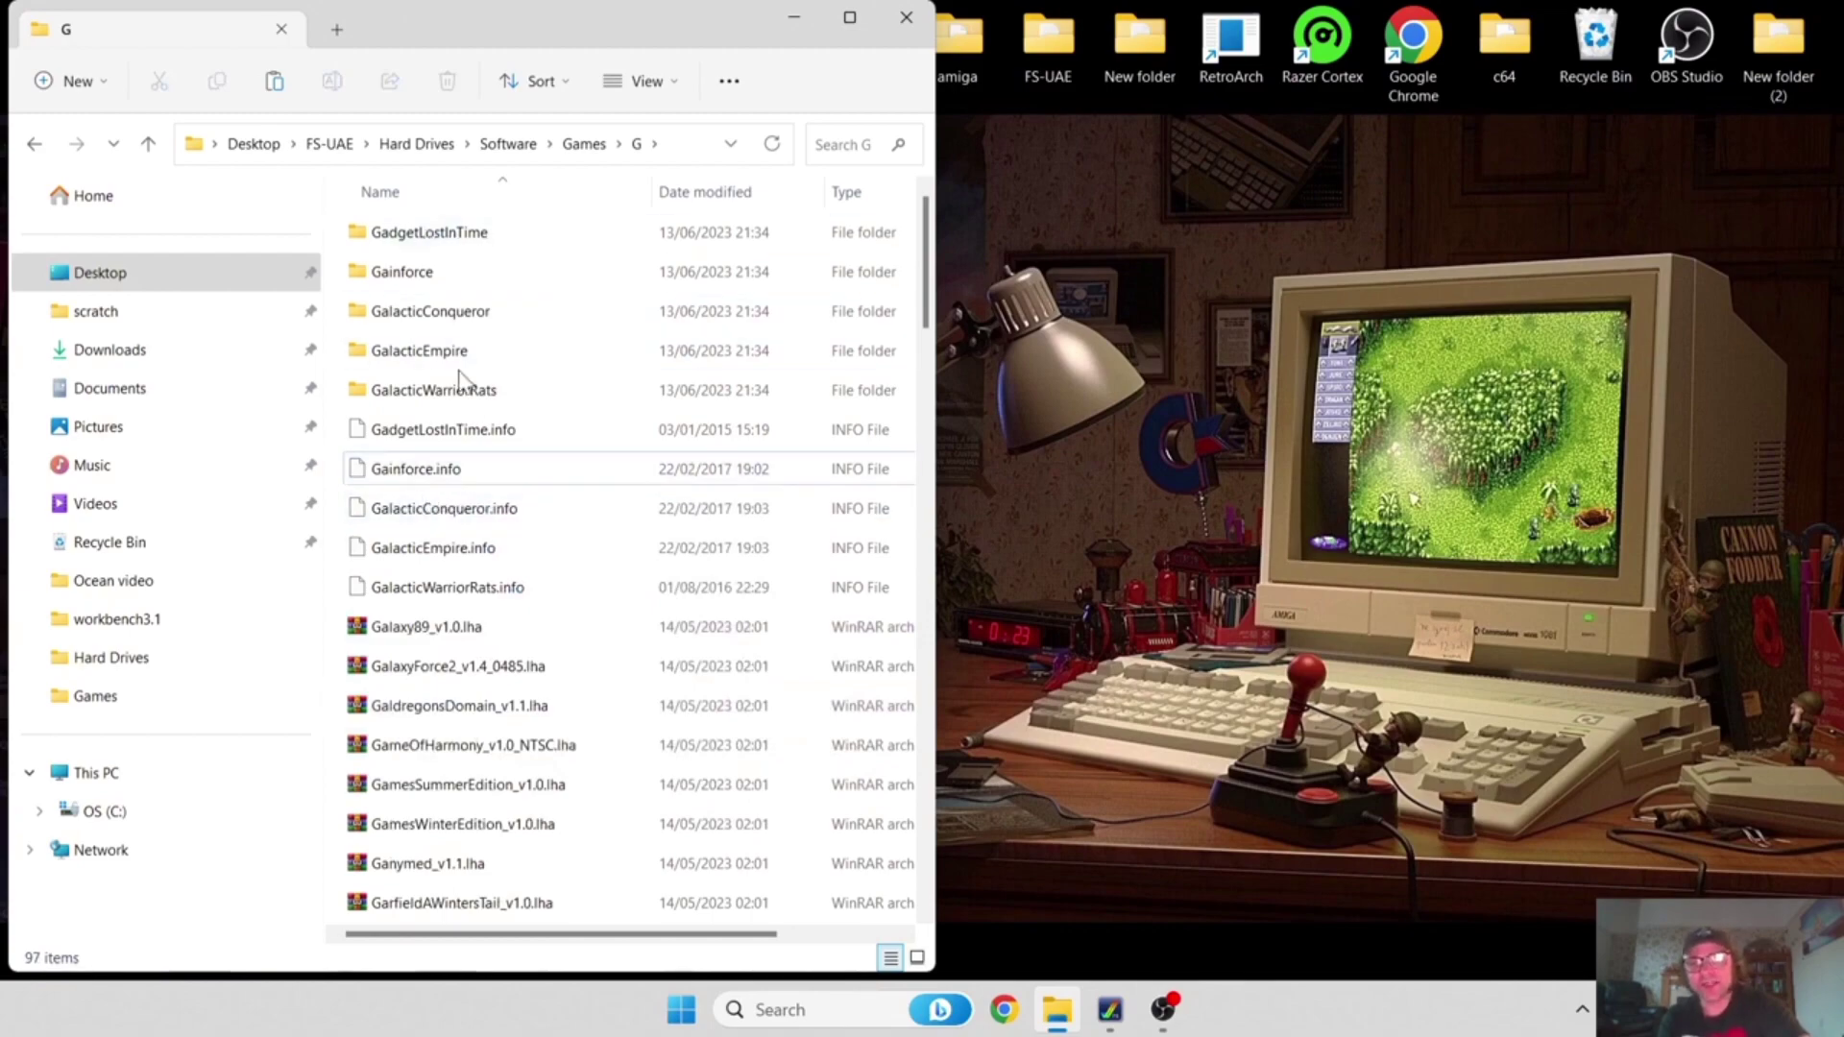
Inspect the files in the extracted GadgetLostInTime folder and close the folder window.
double_click(492, 235)
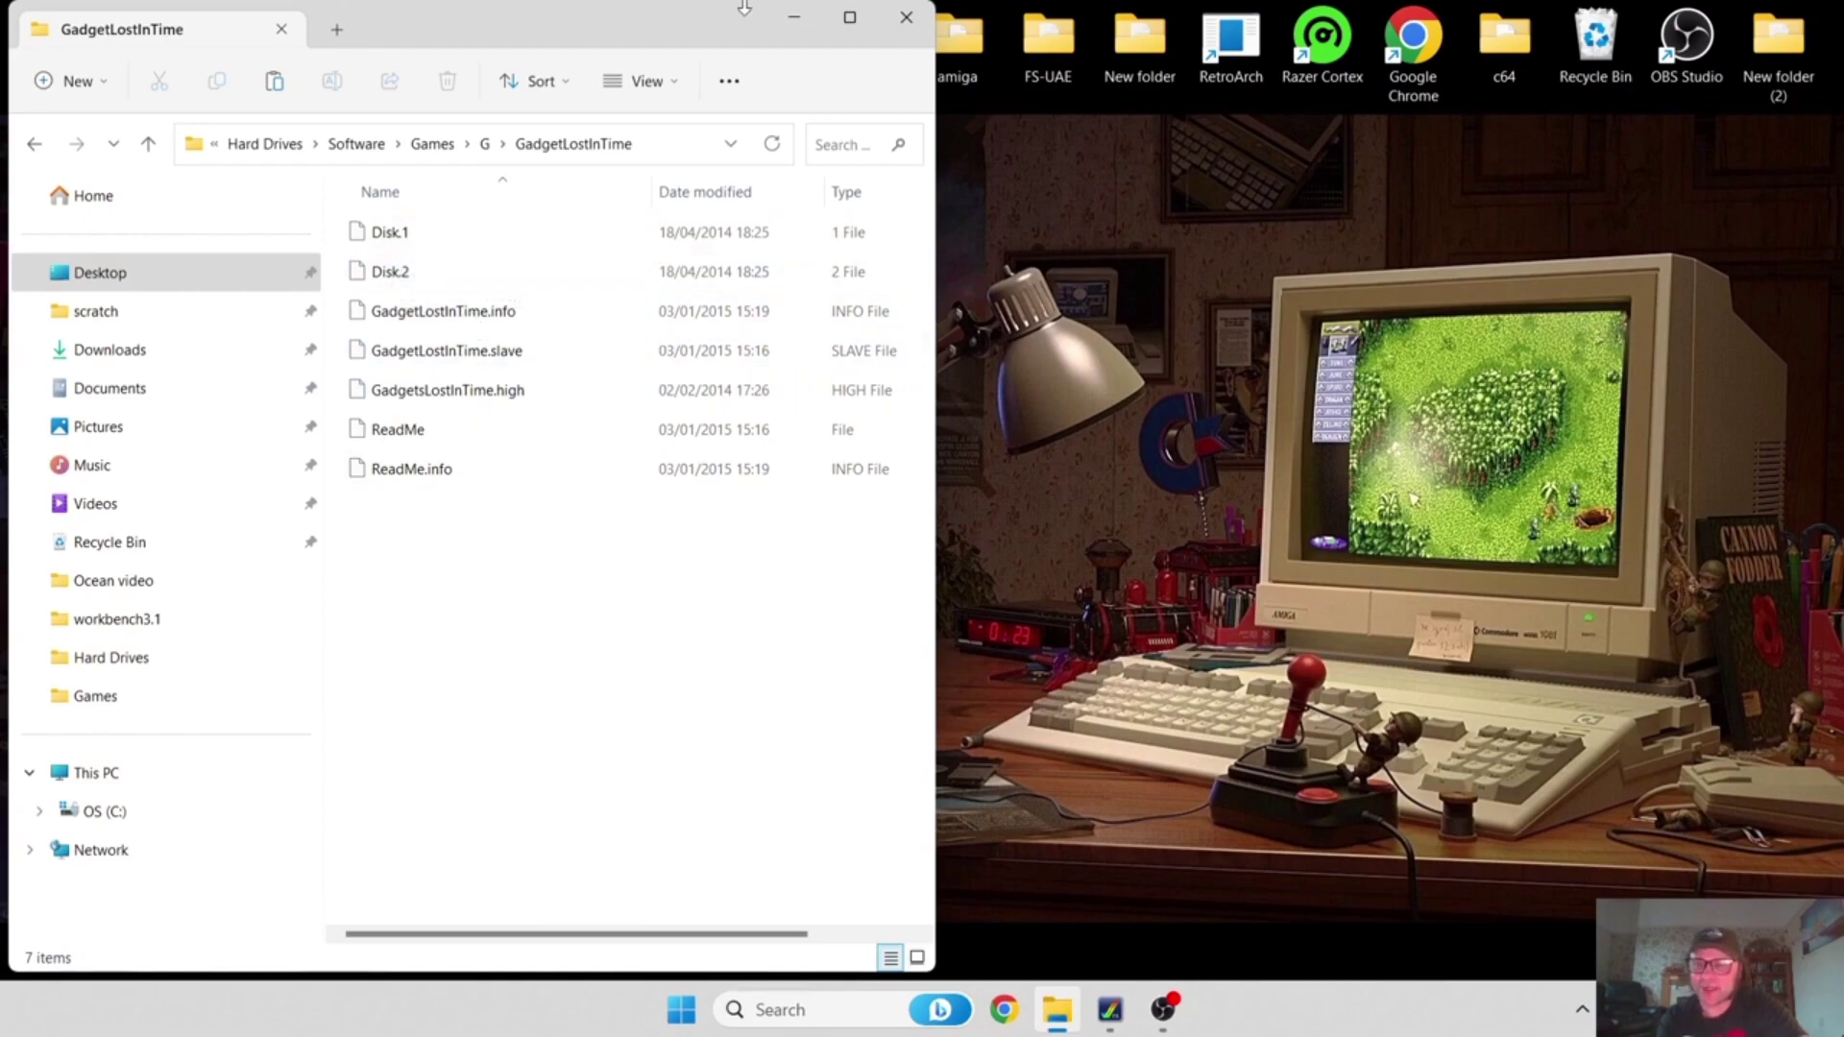
click(893, 15)
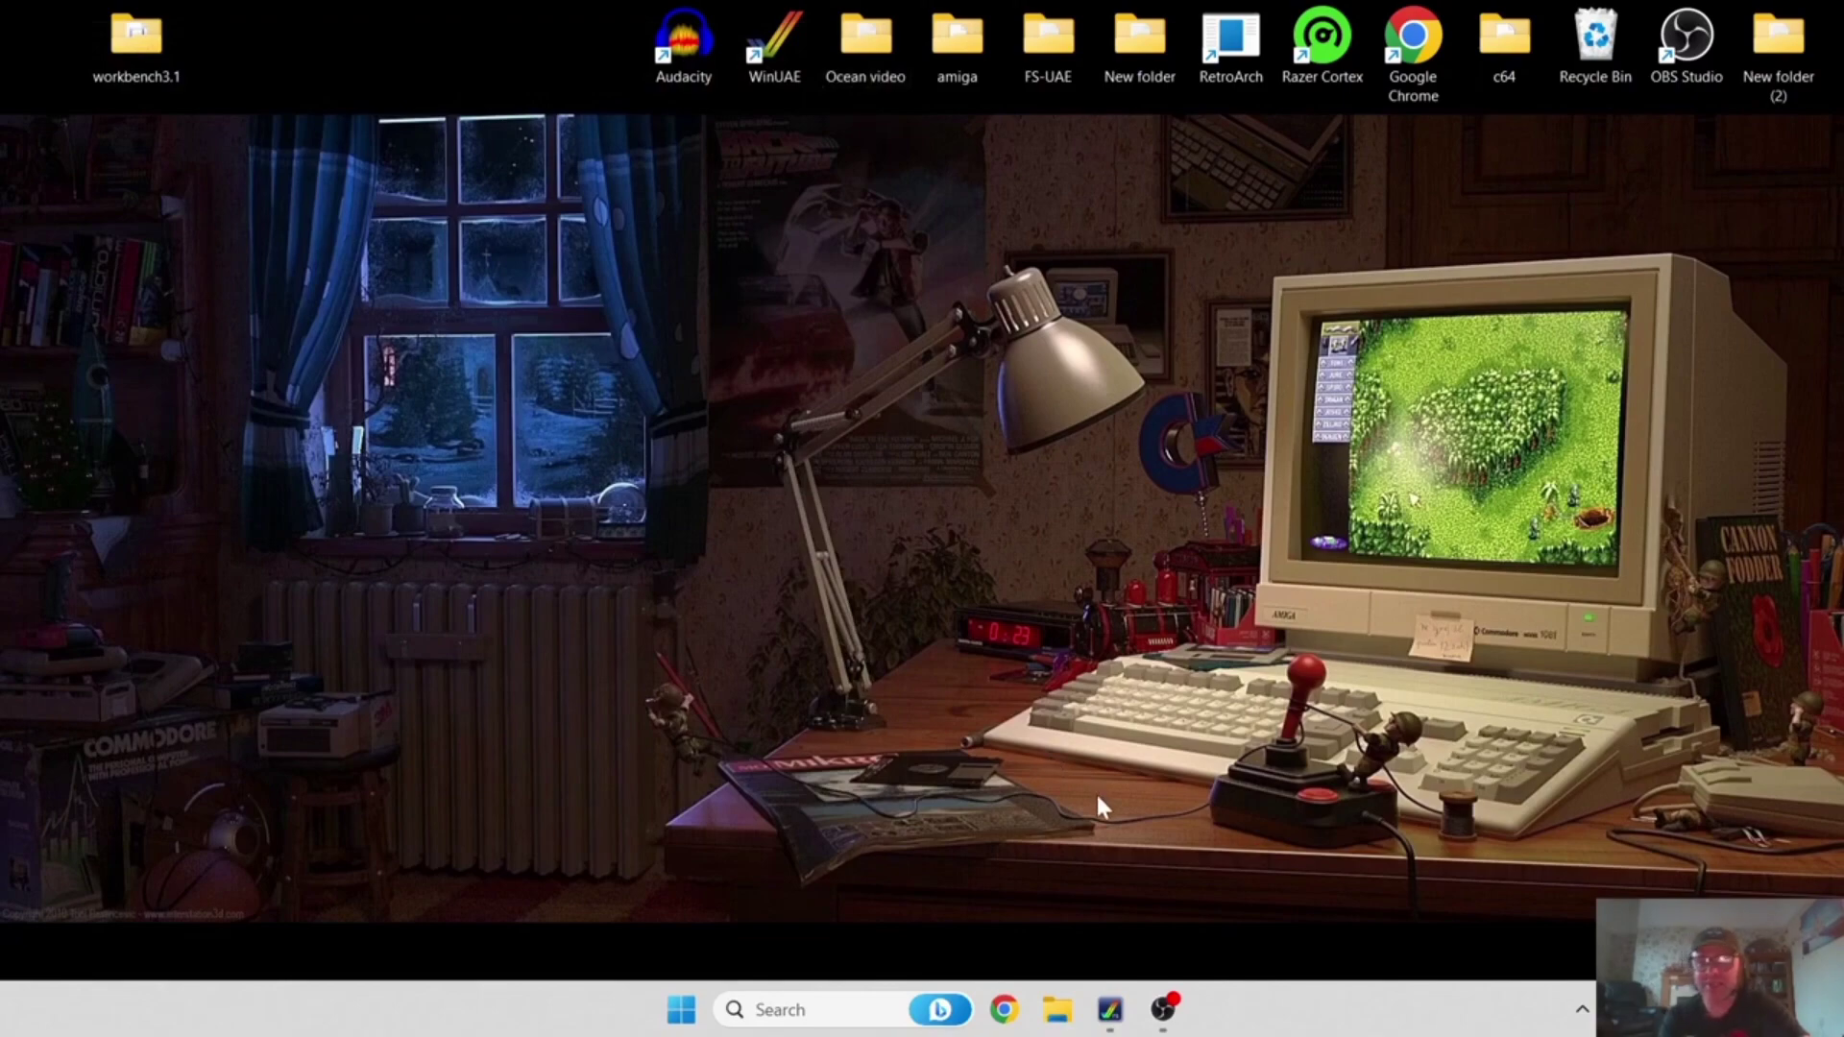
Switch to FS-UAE Launcher, start the amiga 4000 configuration and open iGame from the WHDLoad programs.
click(1109, 1009)
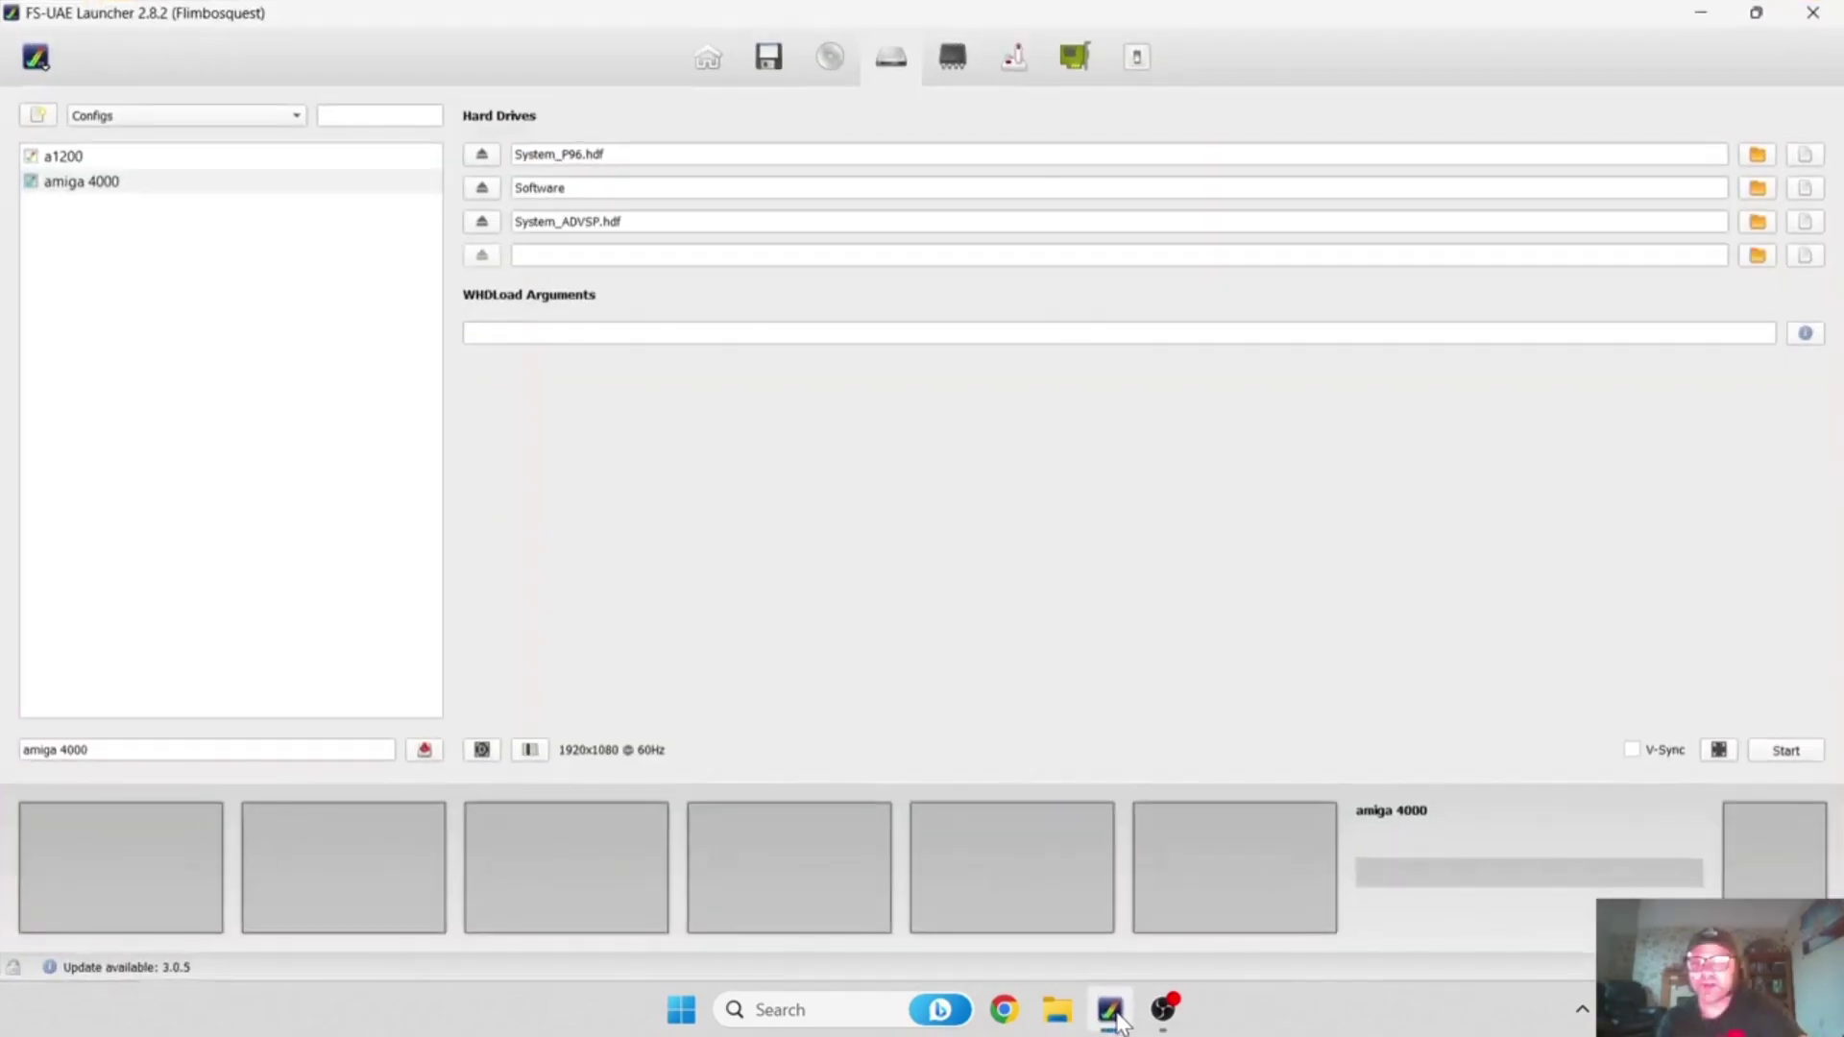
click(1783, 759)
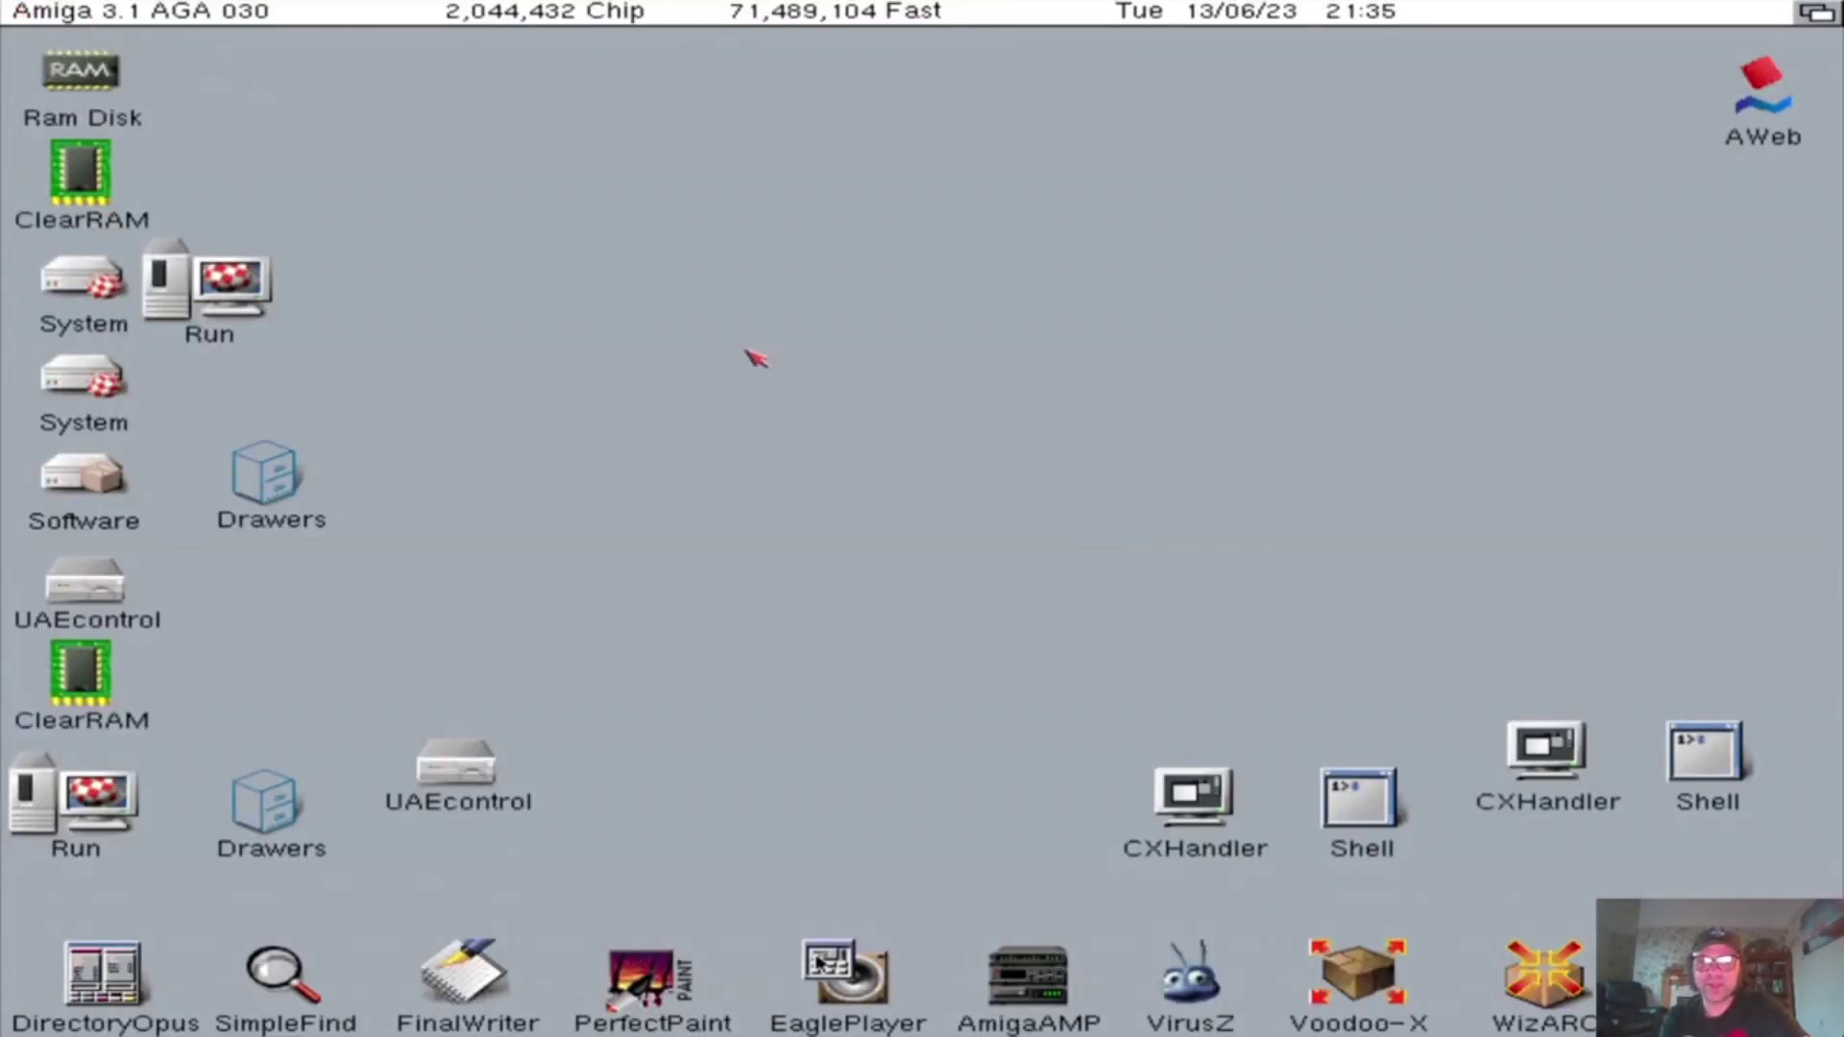
right_click(807, 367)
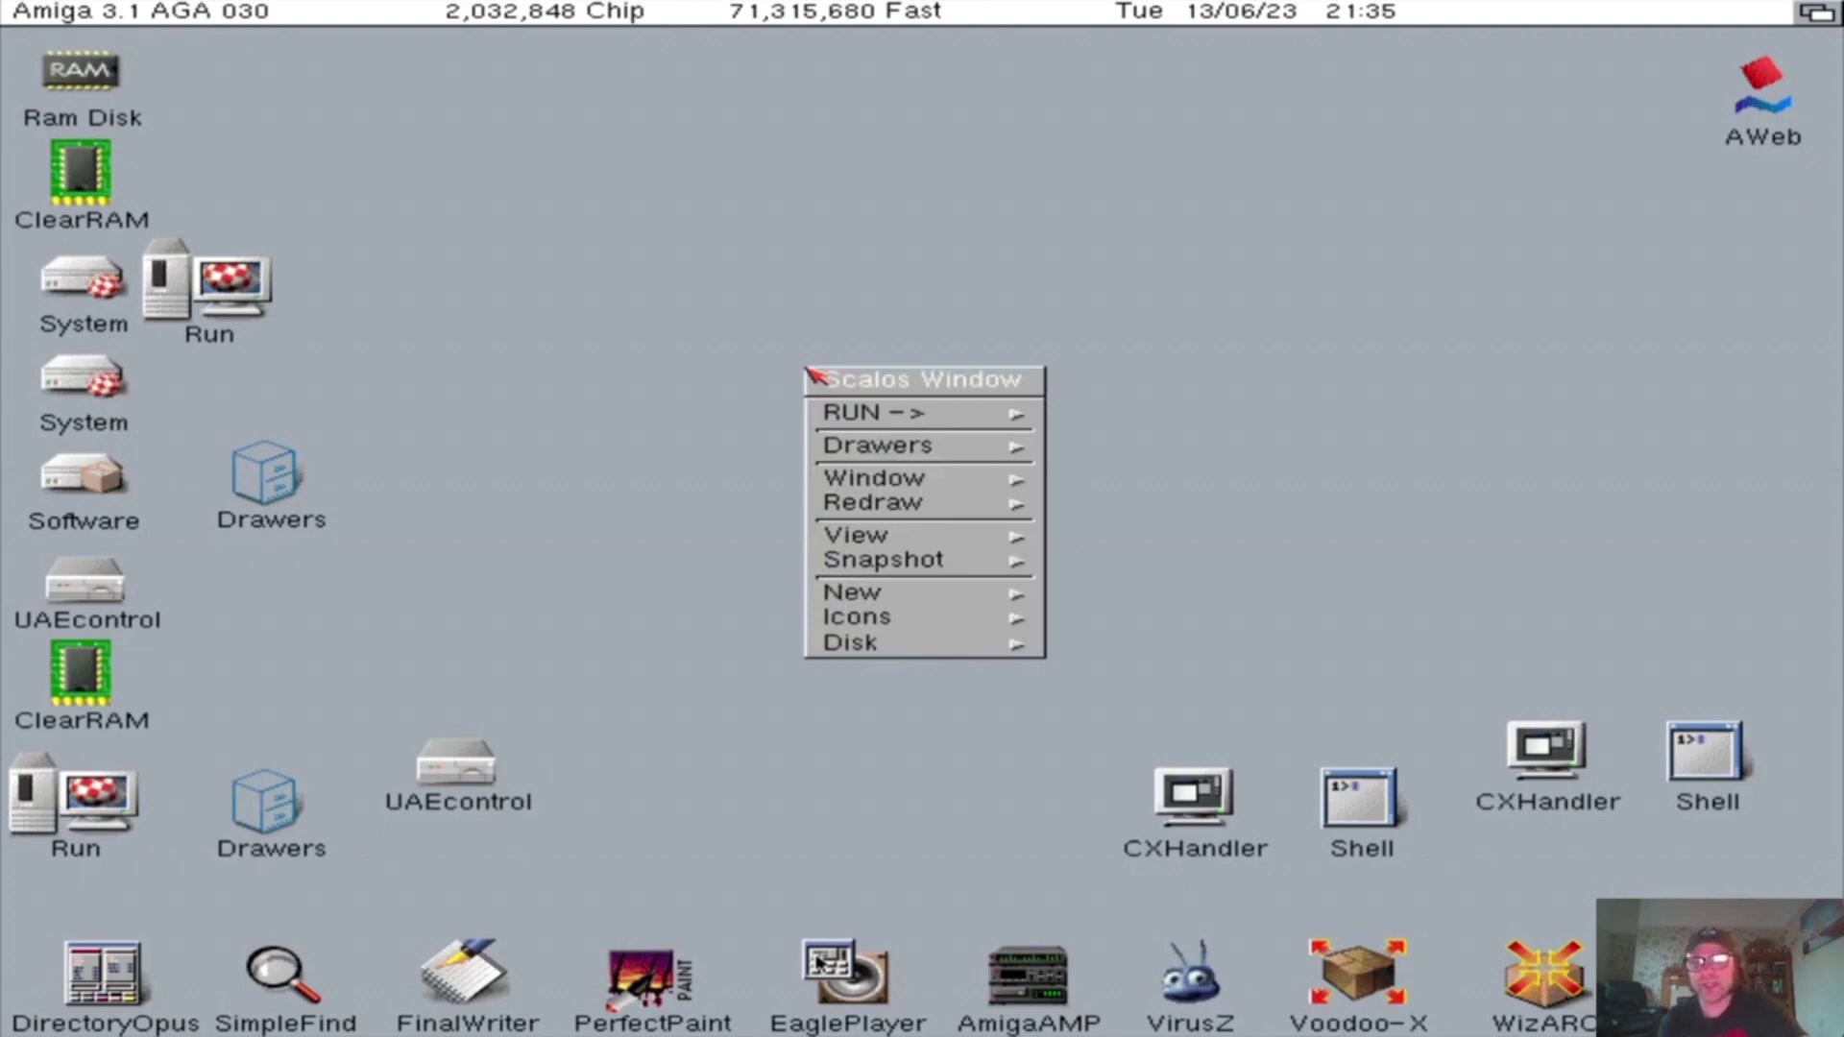
mouse_move(944, 414)
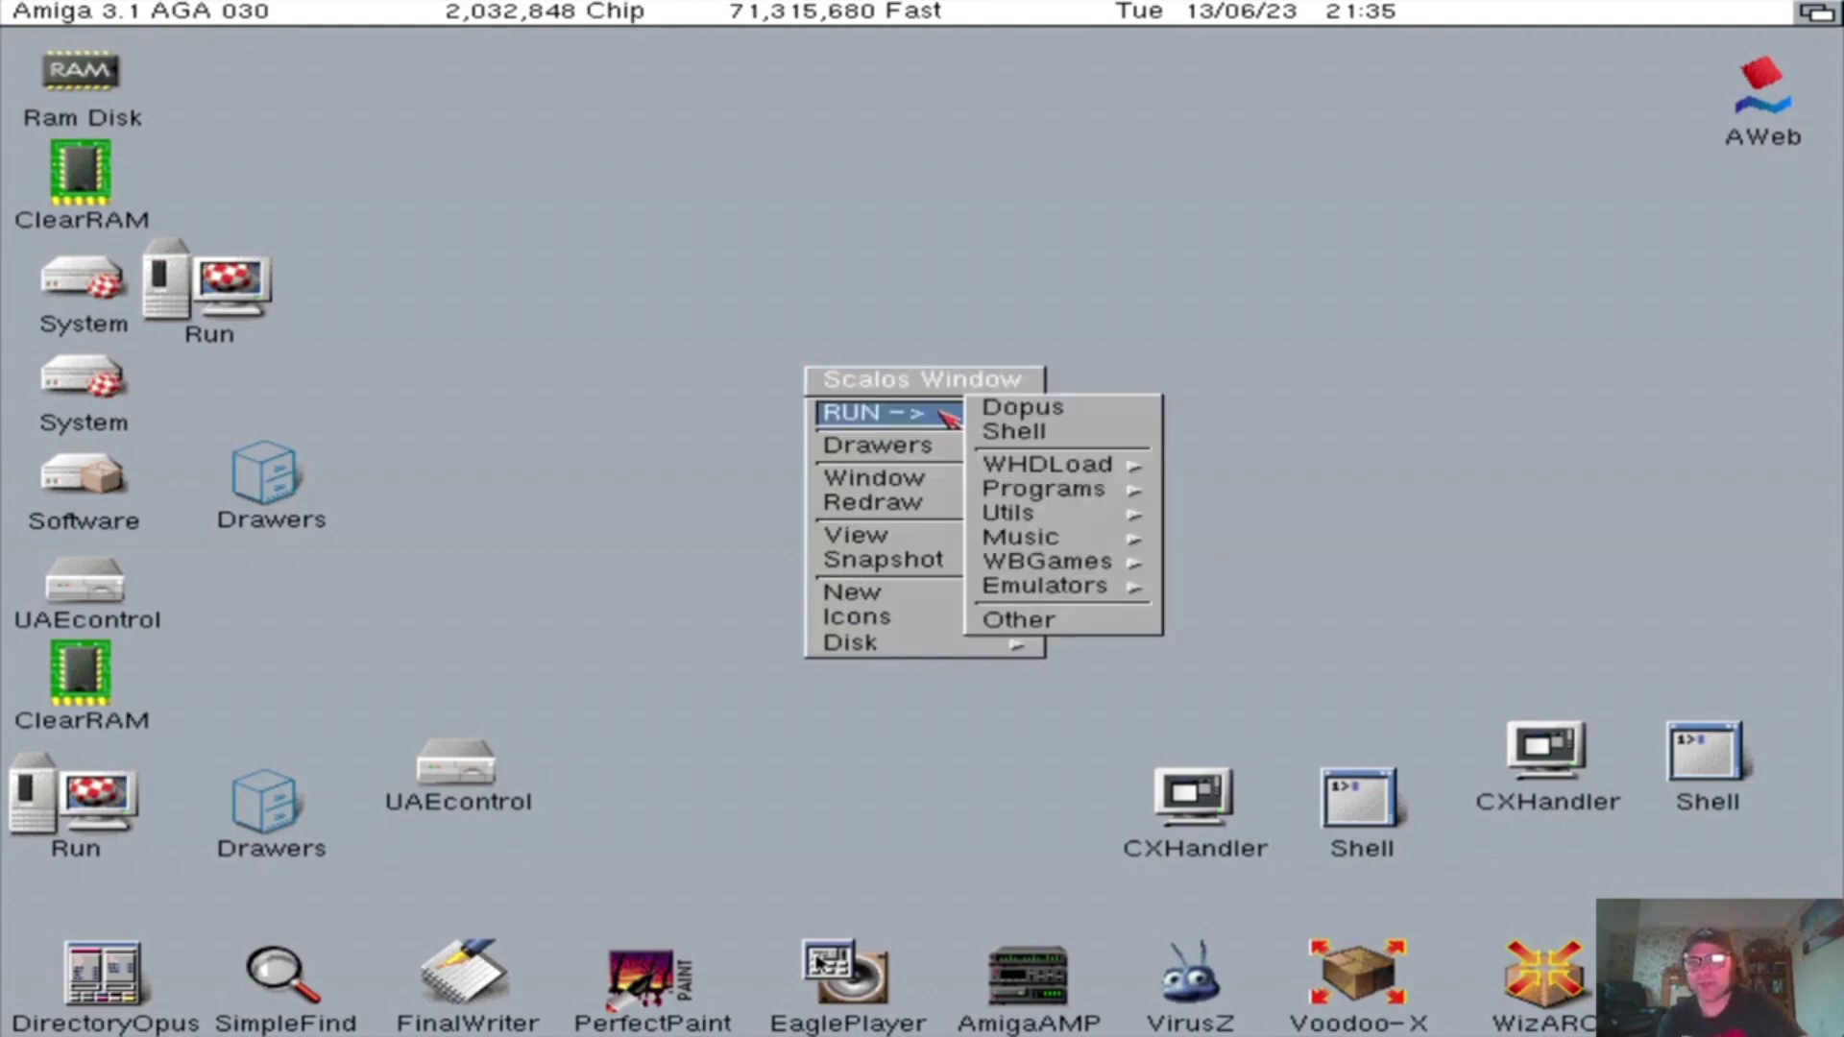
mouse_move(1075, 464)
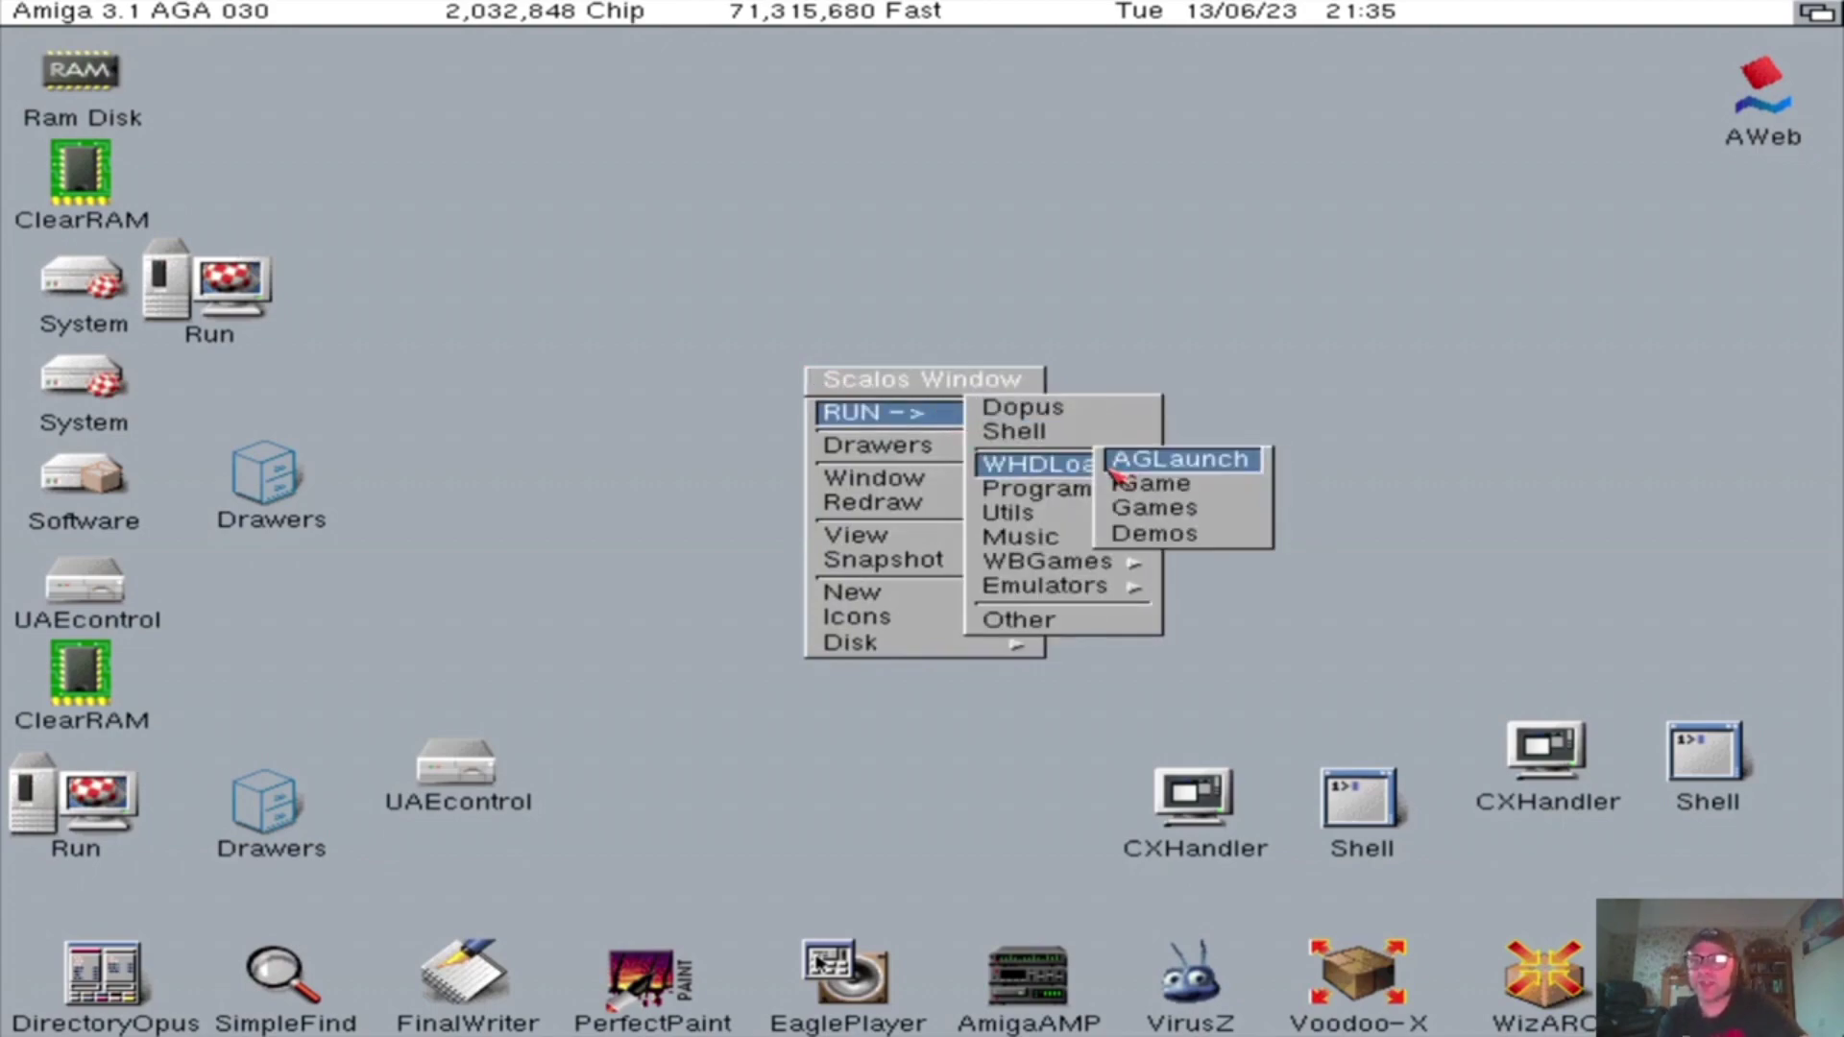
click(1224, 492)
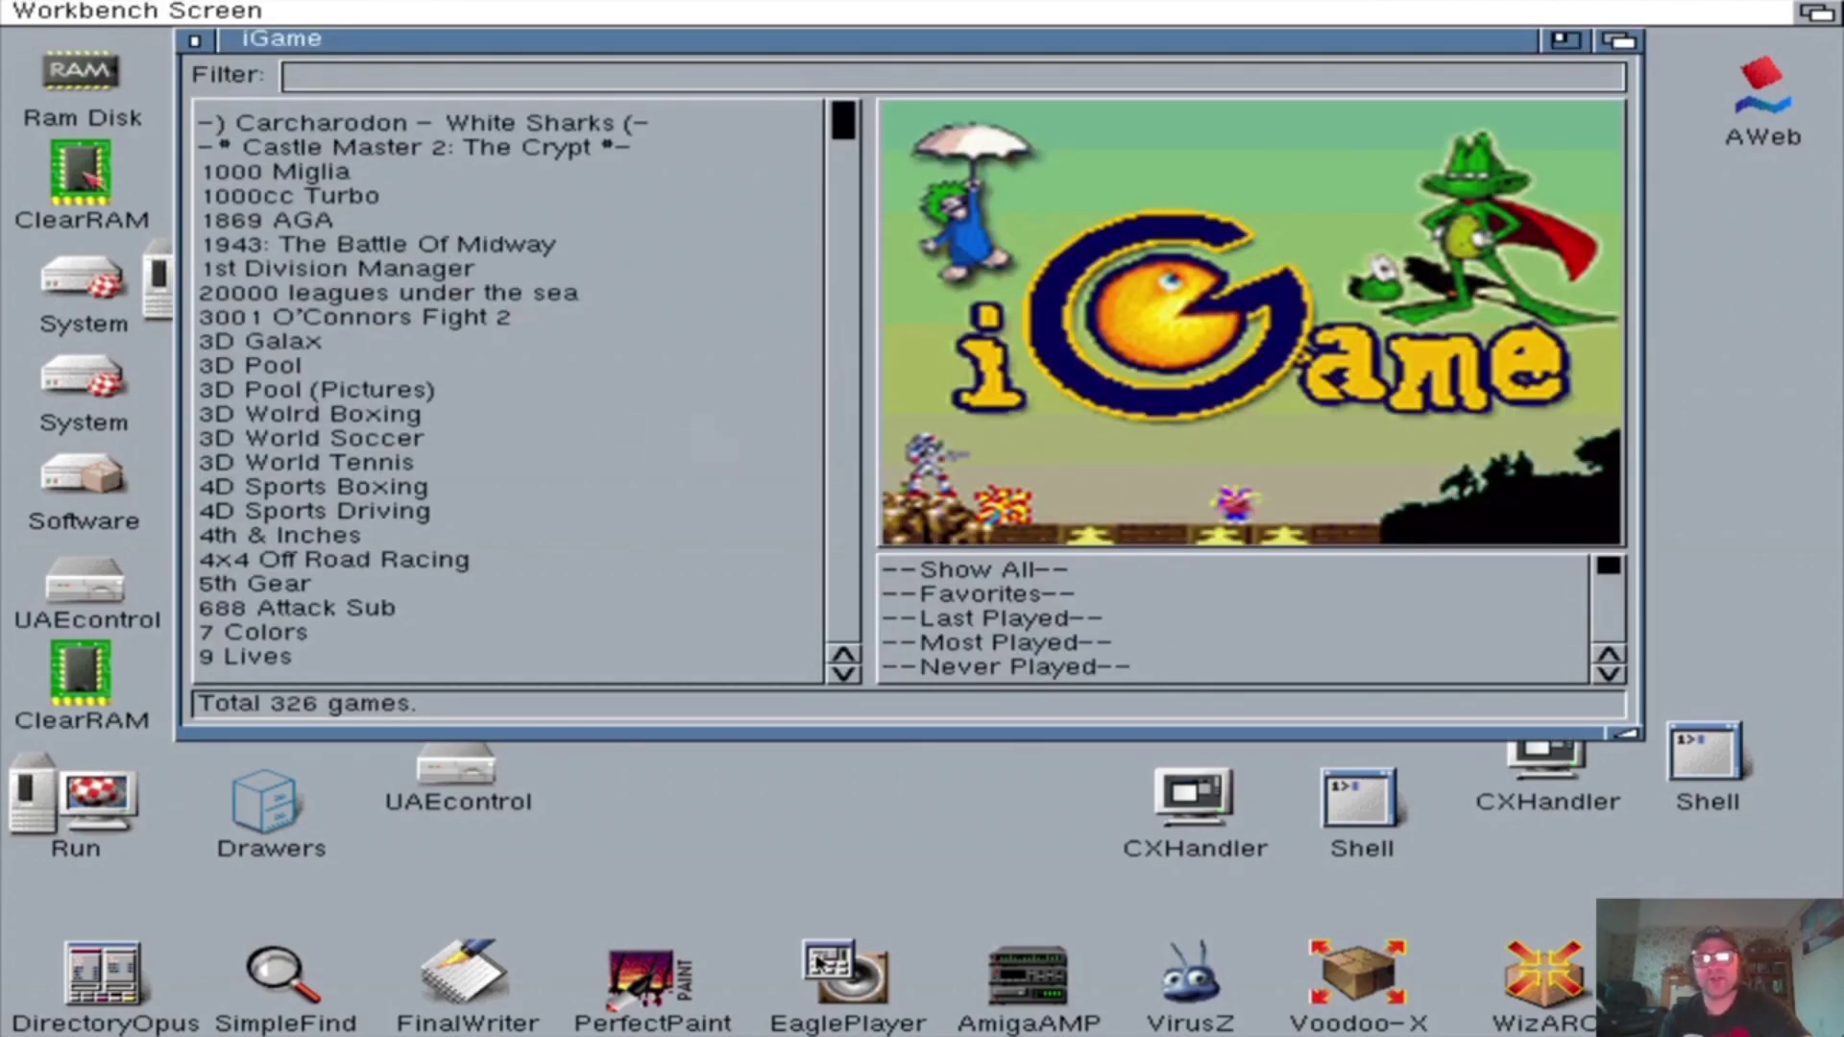
Open iGame's games repositories settings and bring up the directory chooser for a new repository.
right_click(373, 8)
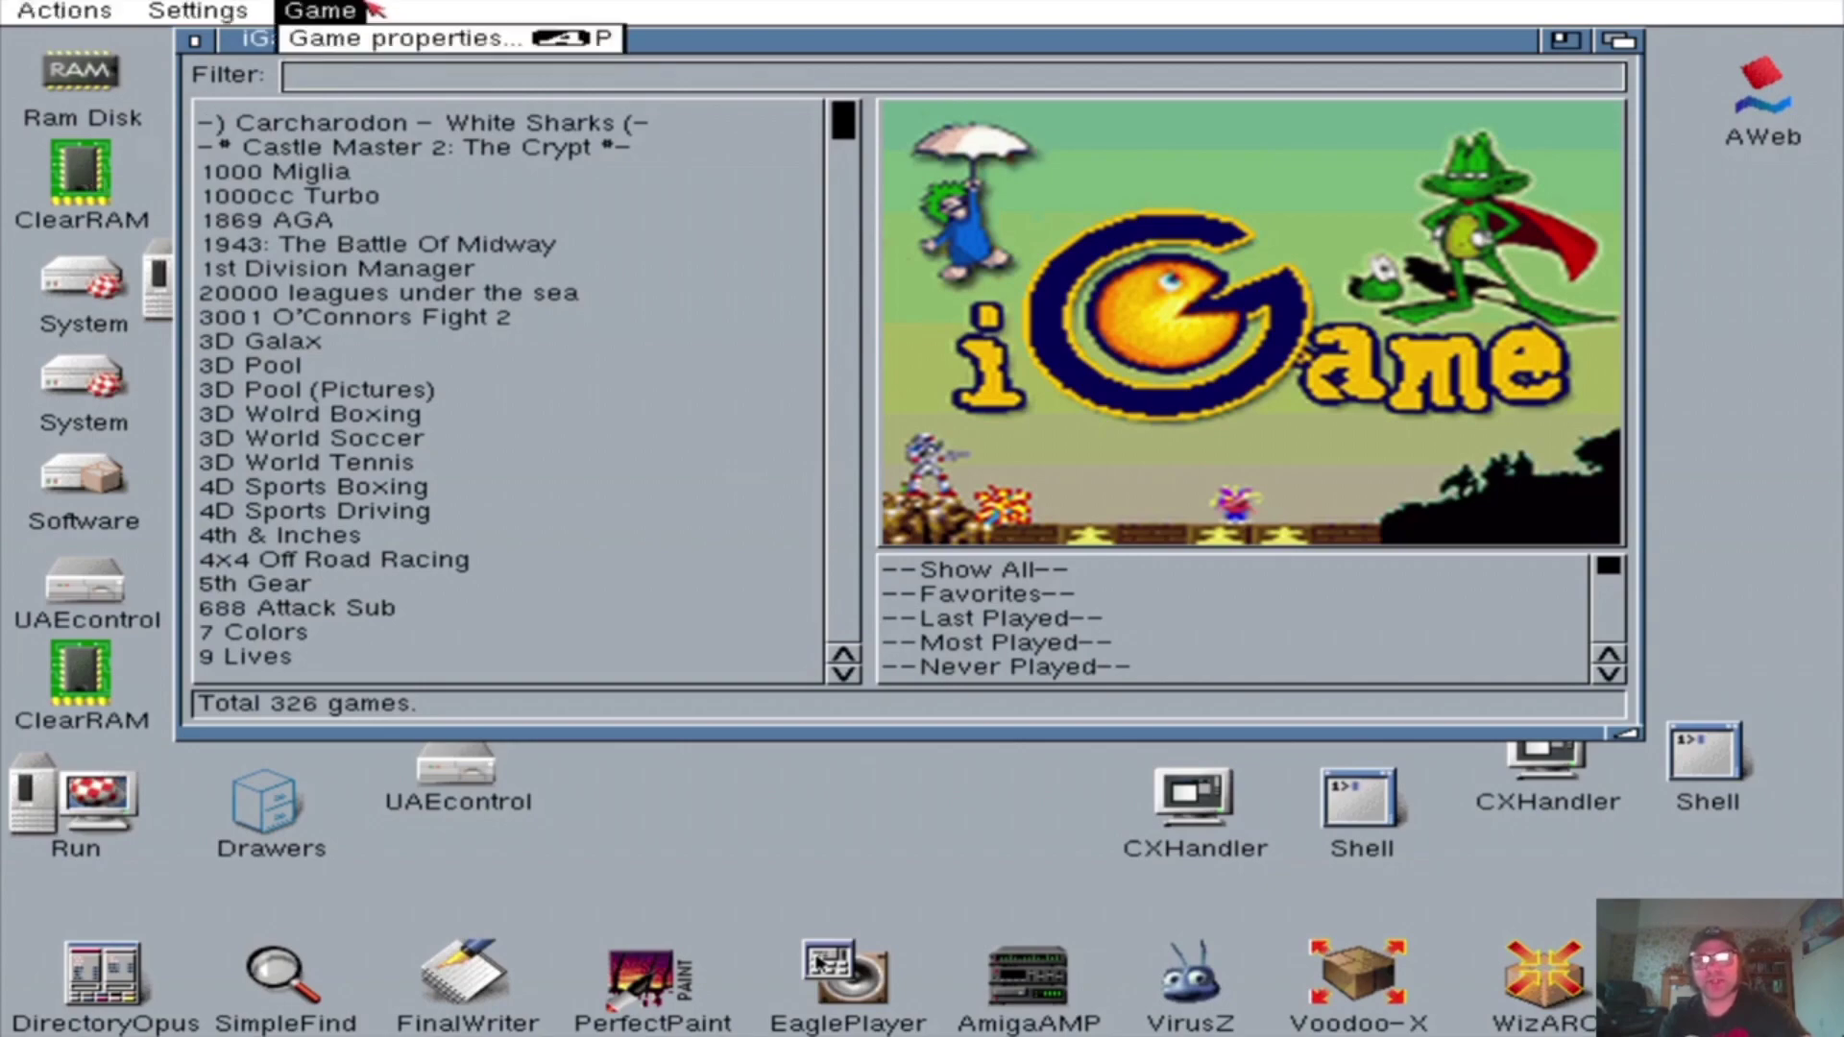
mouse_move(152, 9)
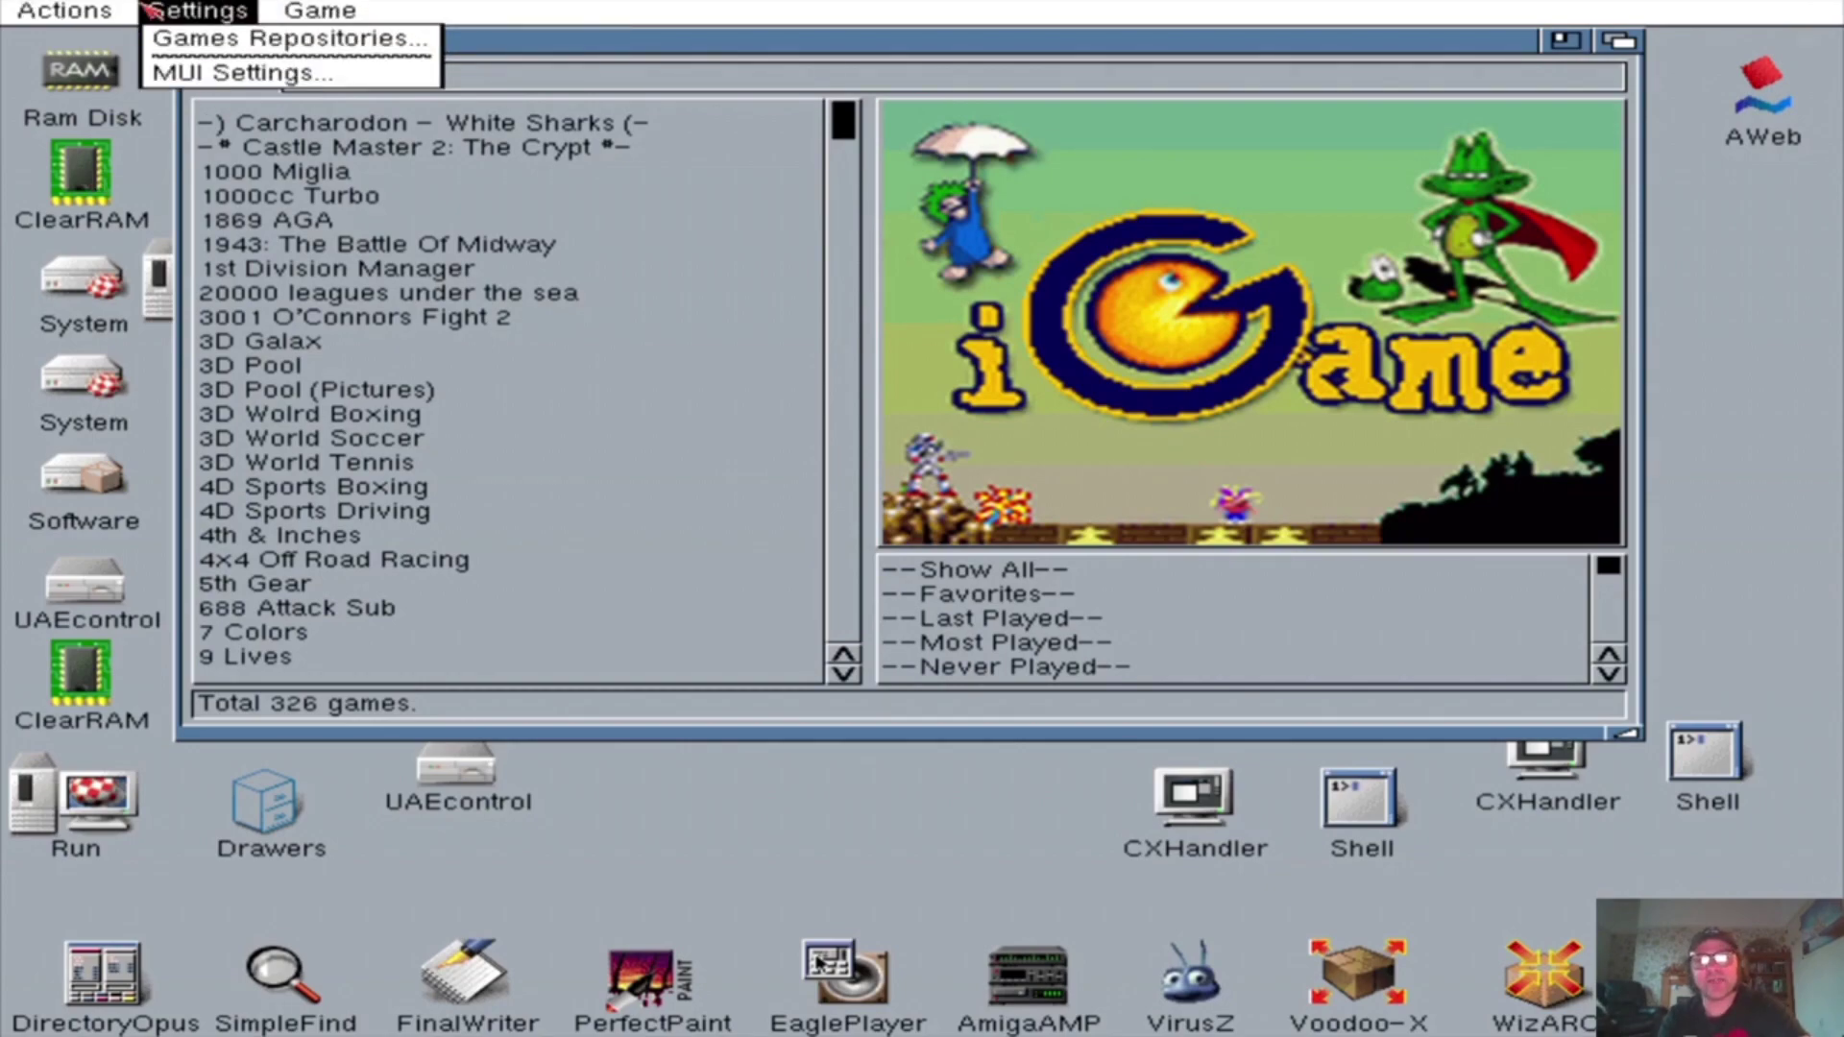
click(197, 40)
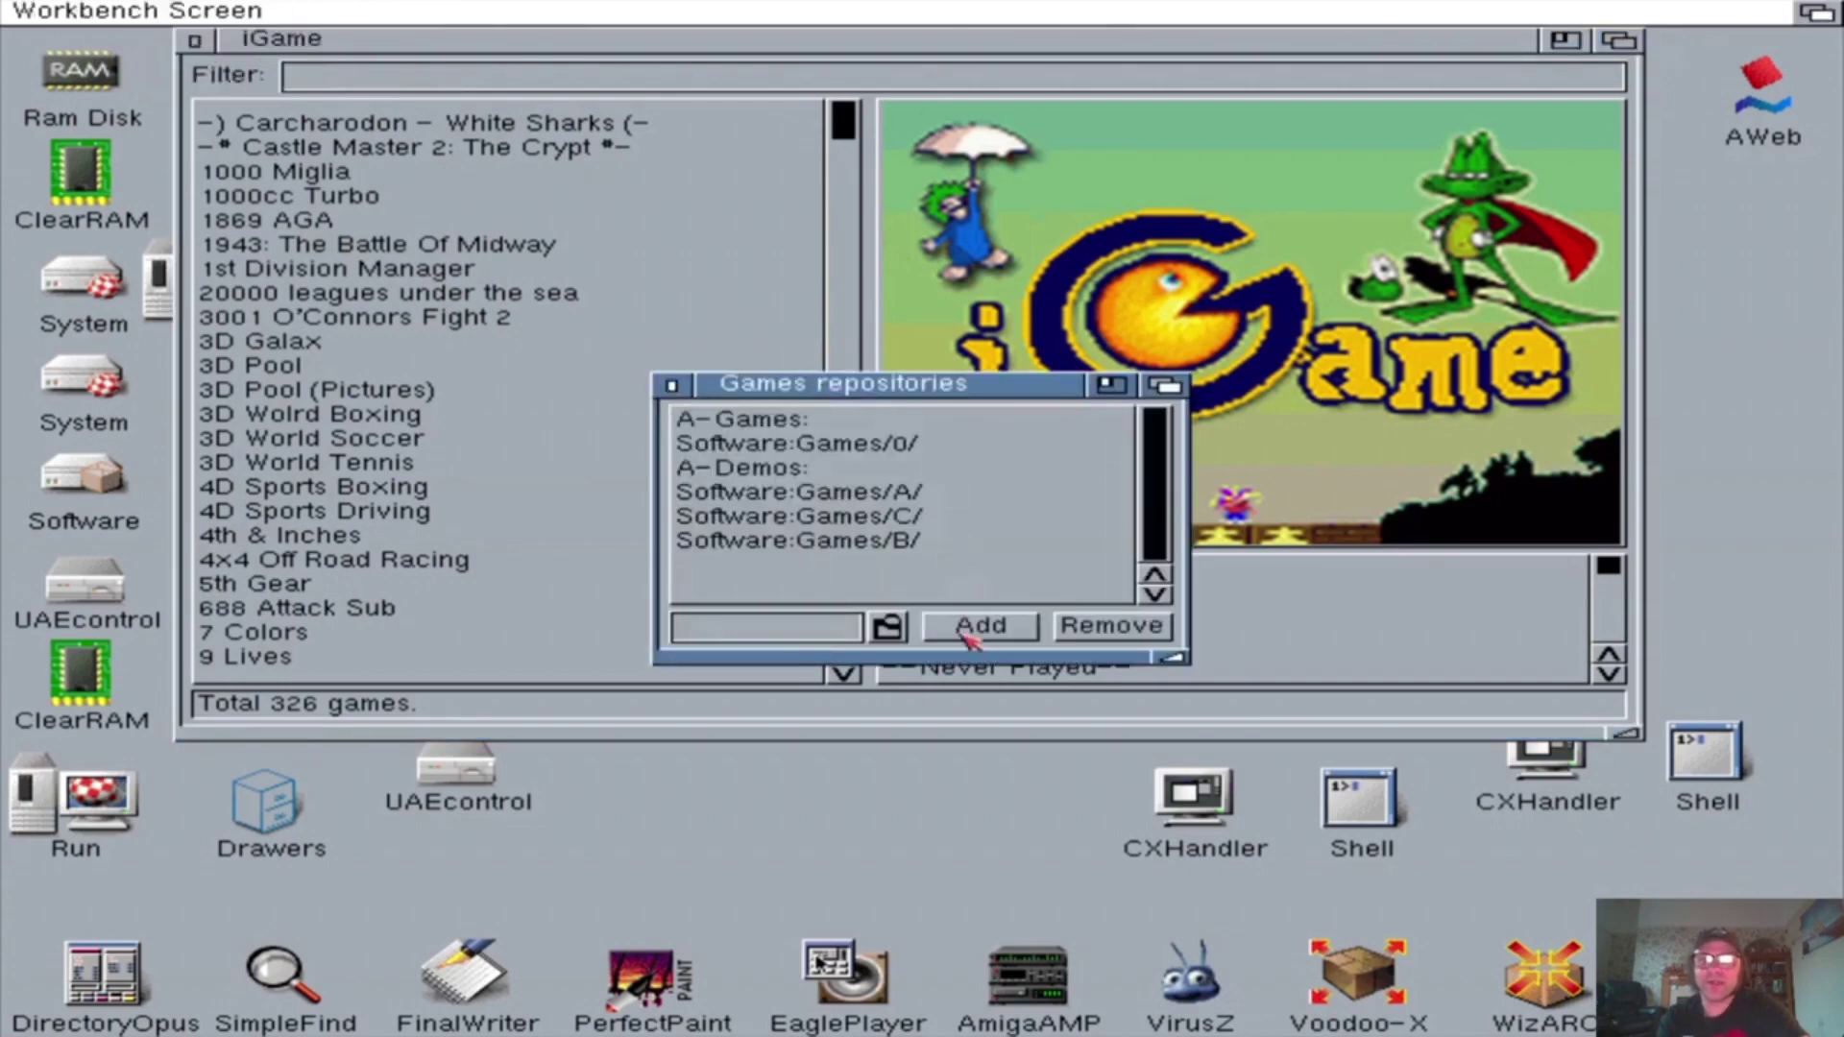
click(889, 629)
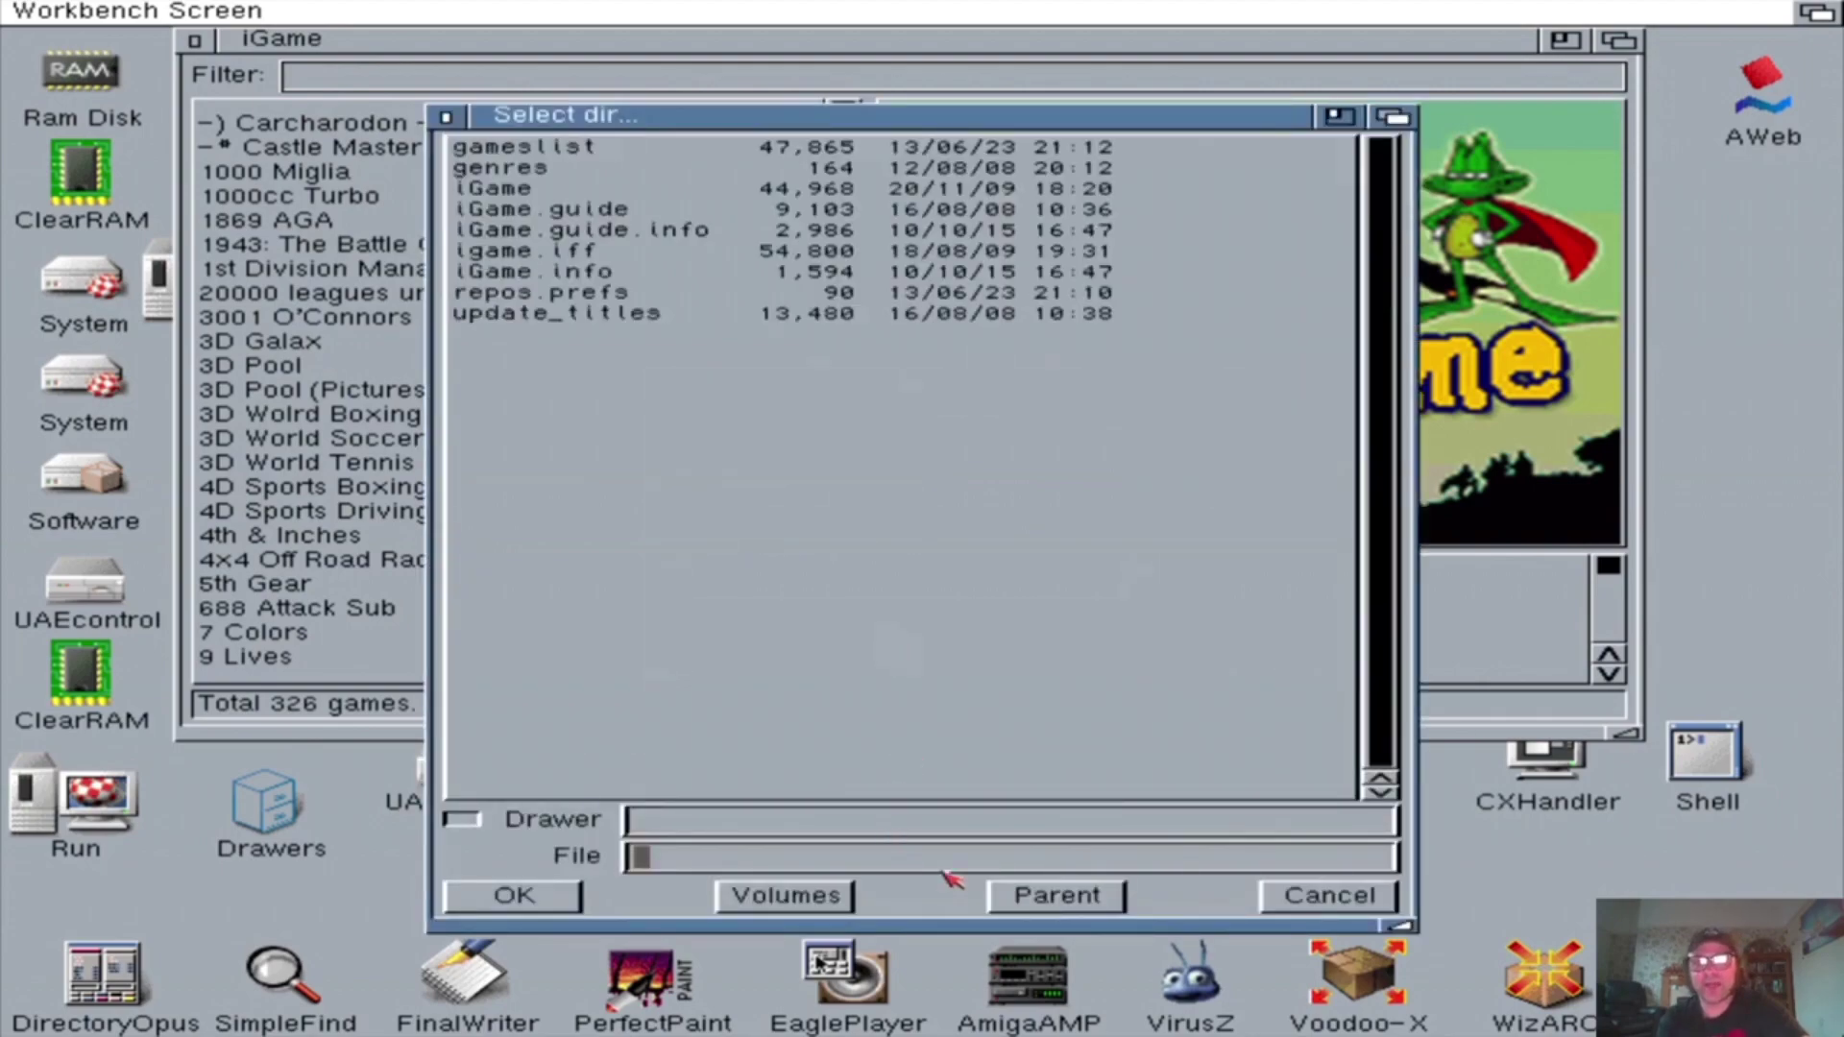
Browse the directory chooser up to the volume list and into the Games drawer on the Software volume.
click(1094, 898)
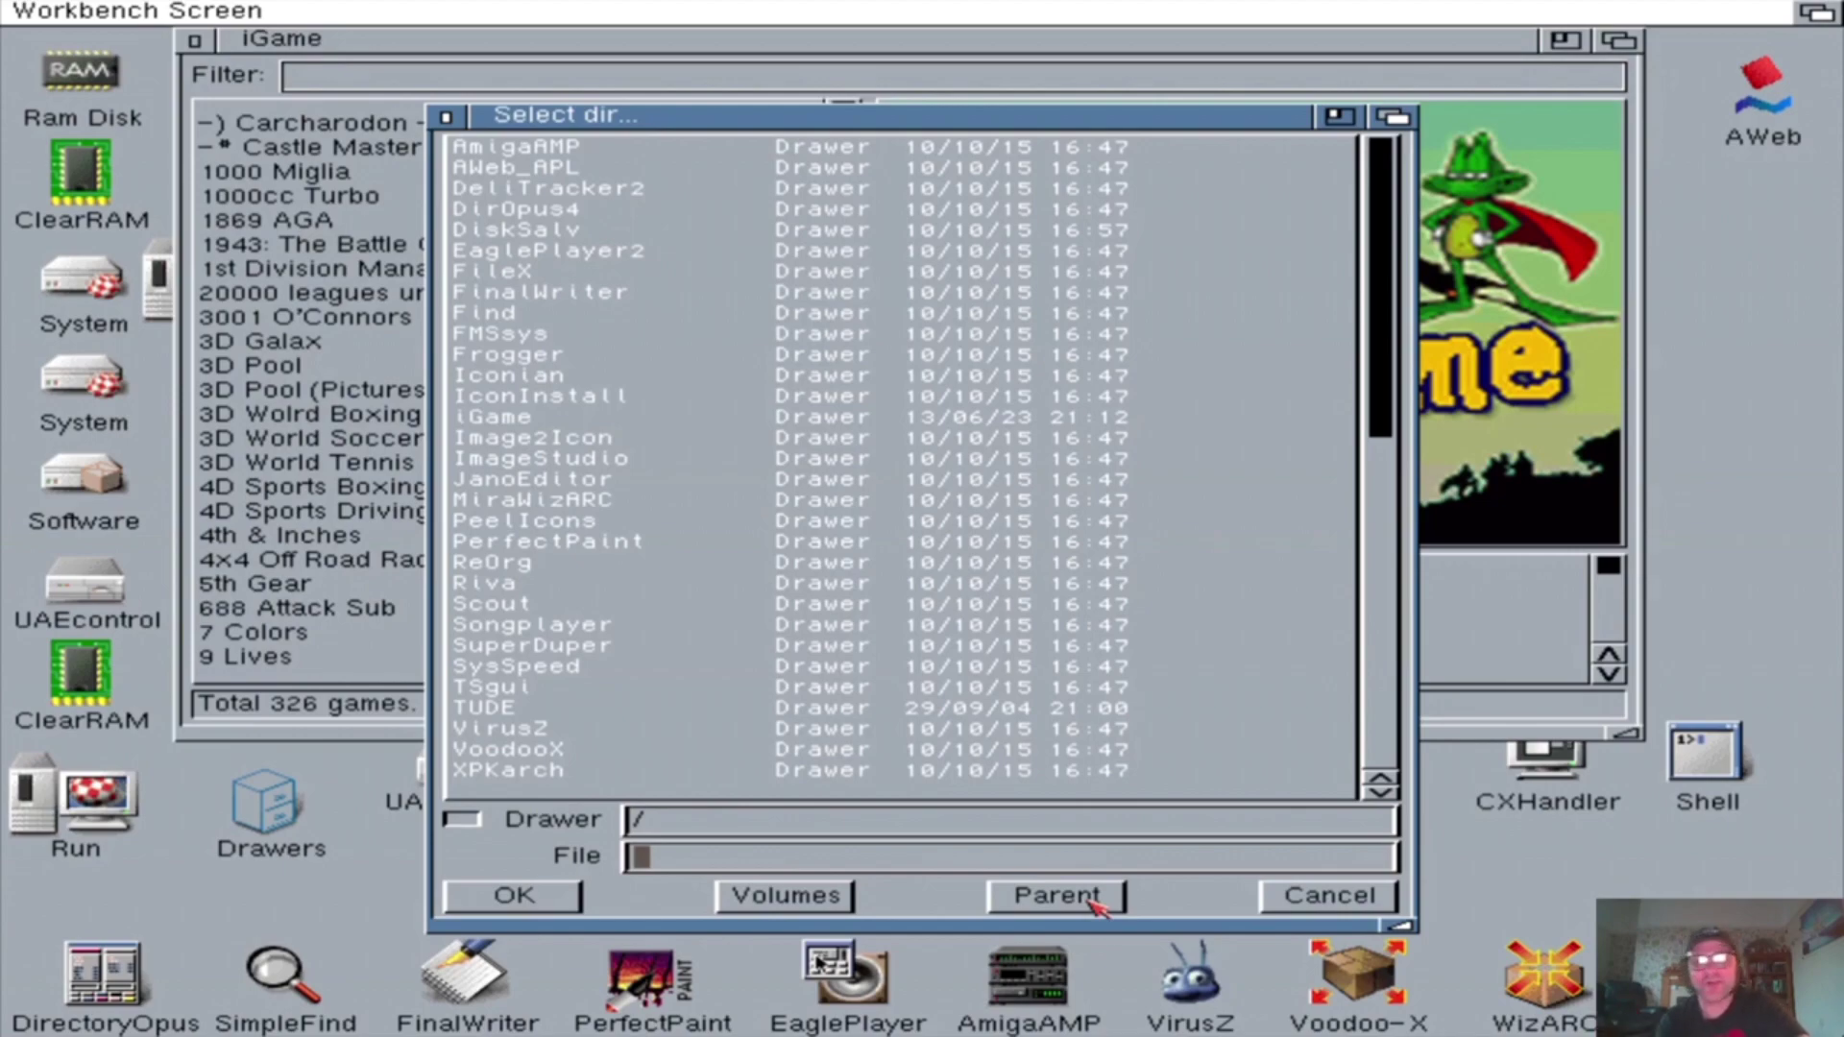
click(1095, 898)
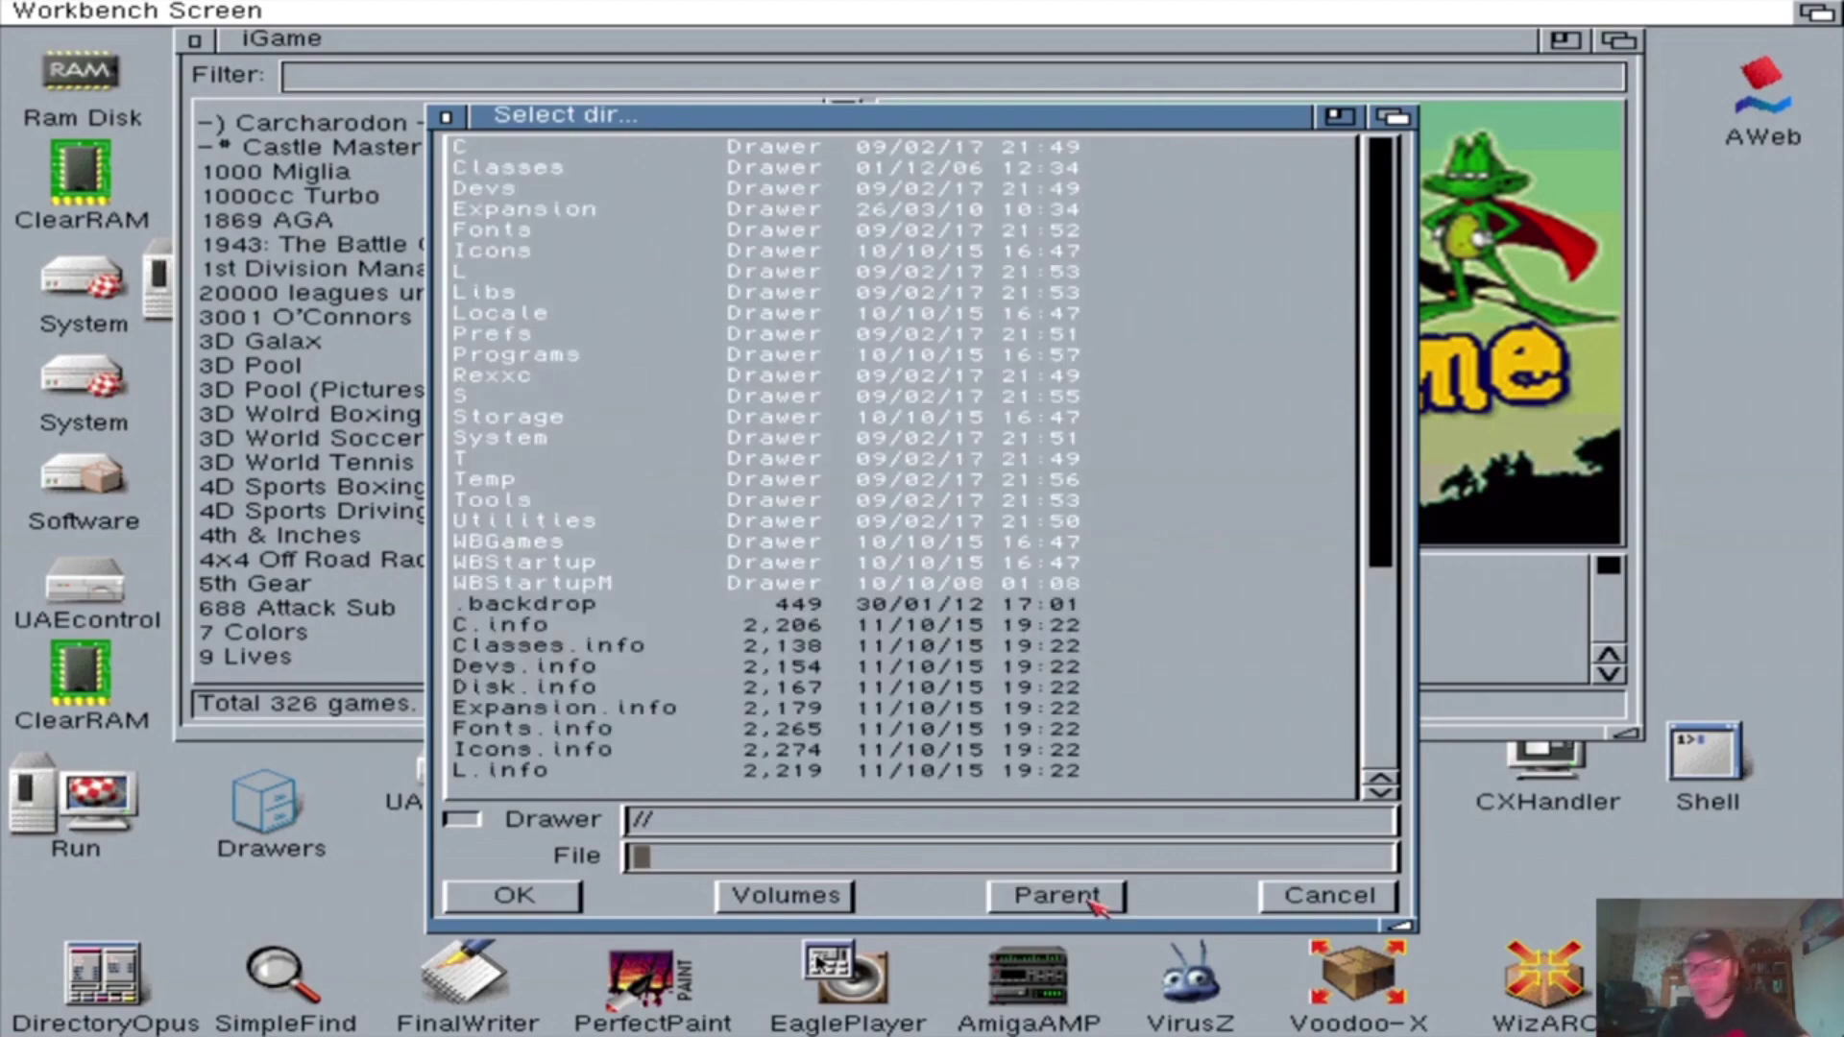
click(1093, 903)
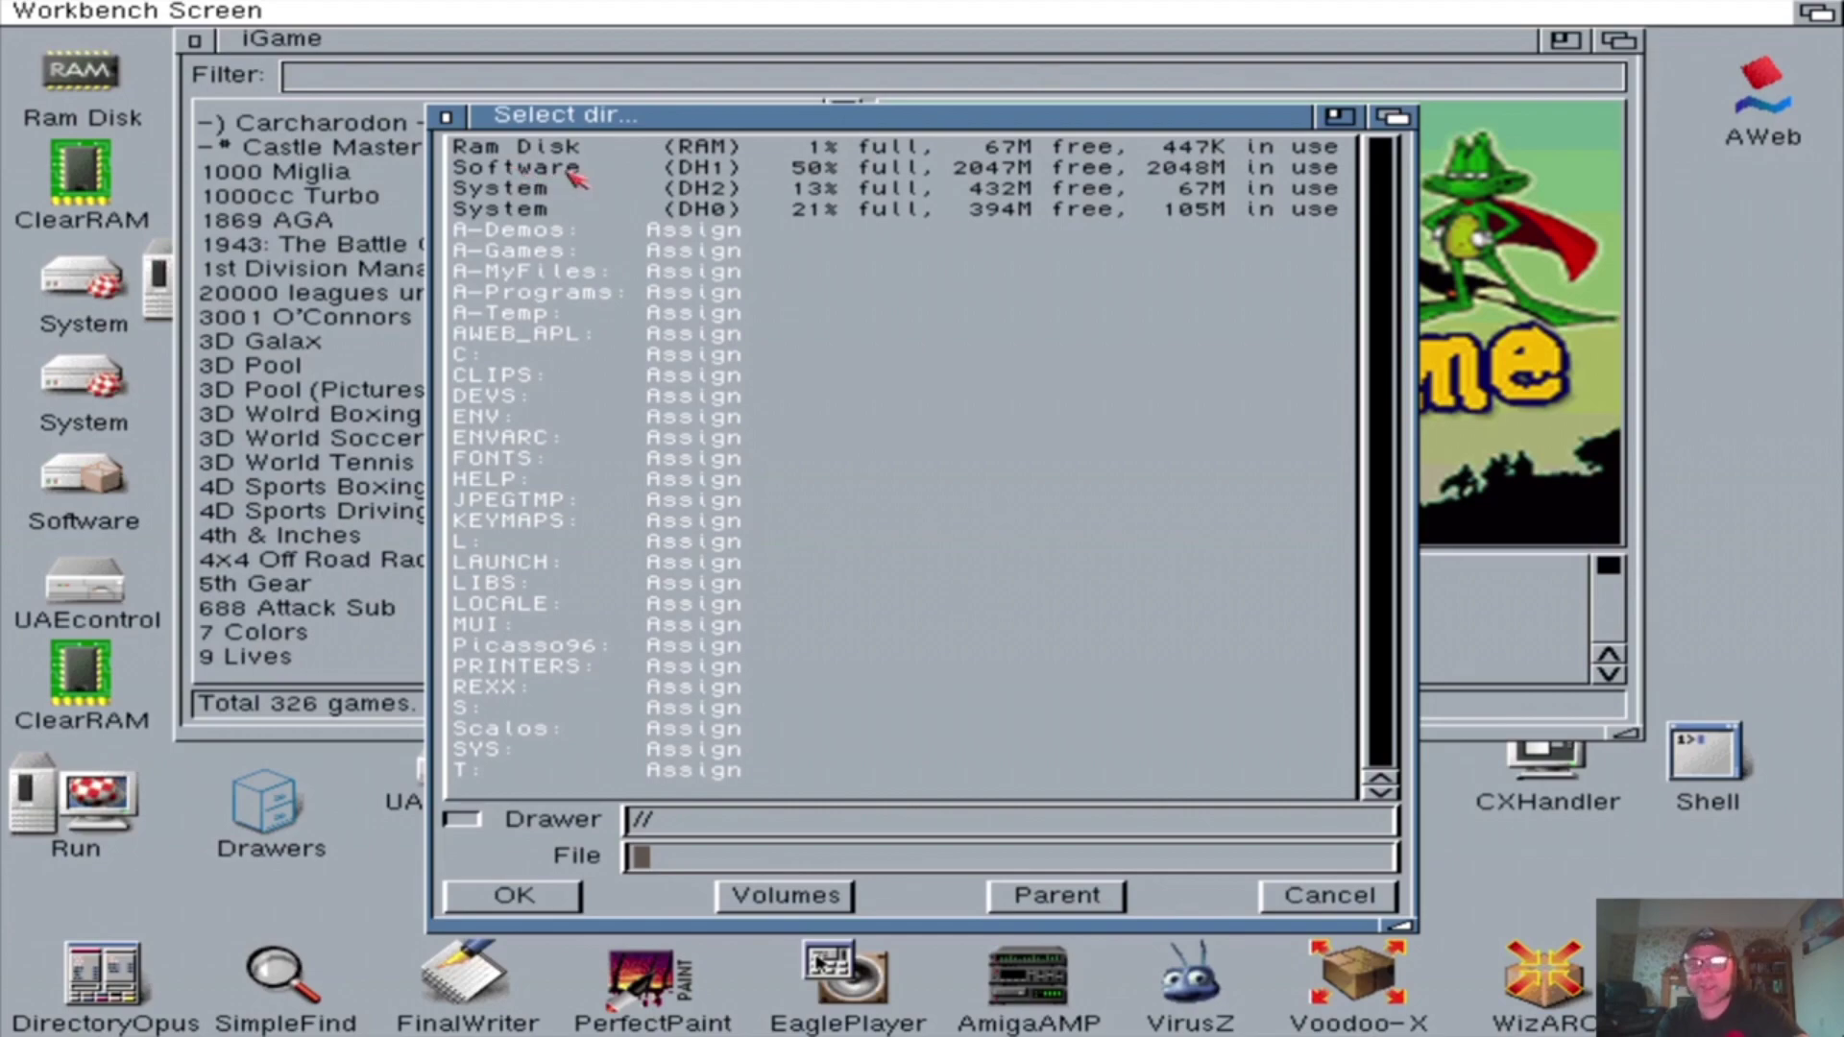
click(708, 169)
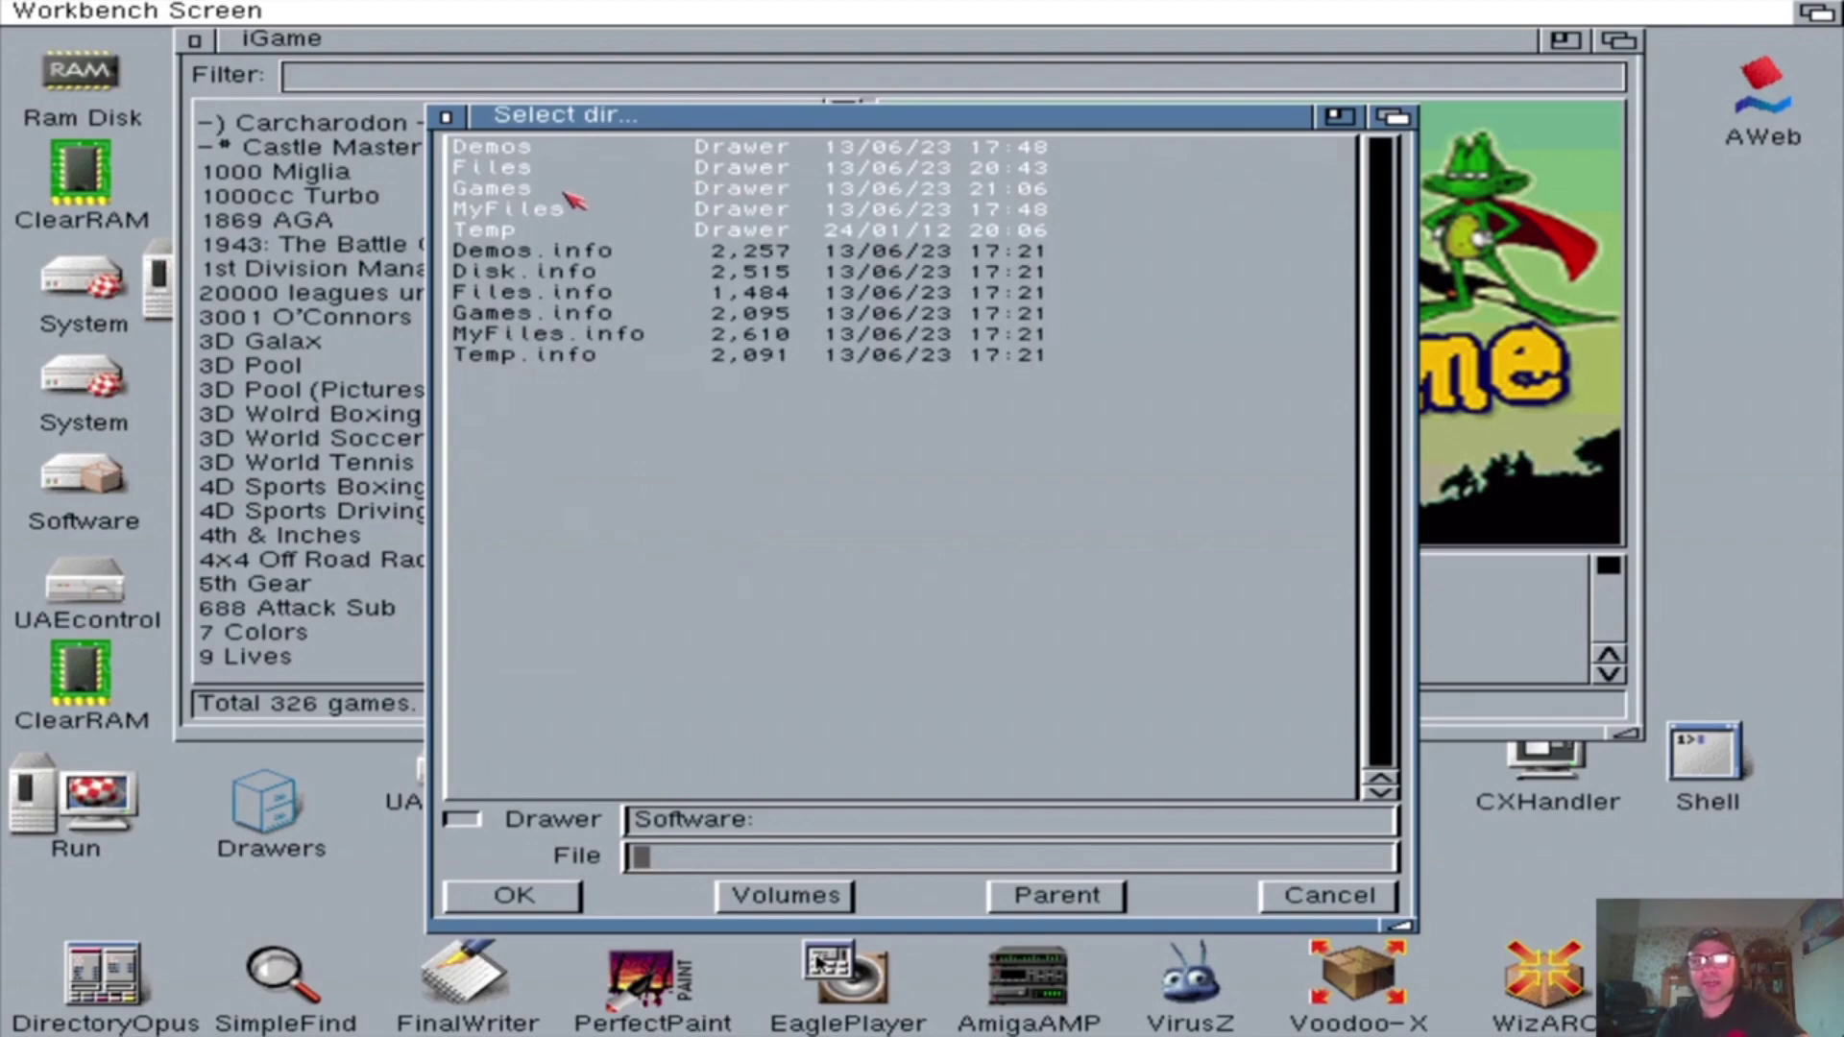
click(567, 190)
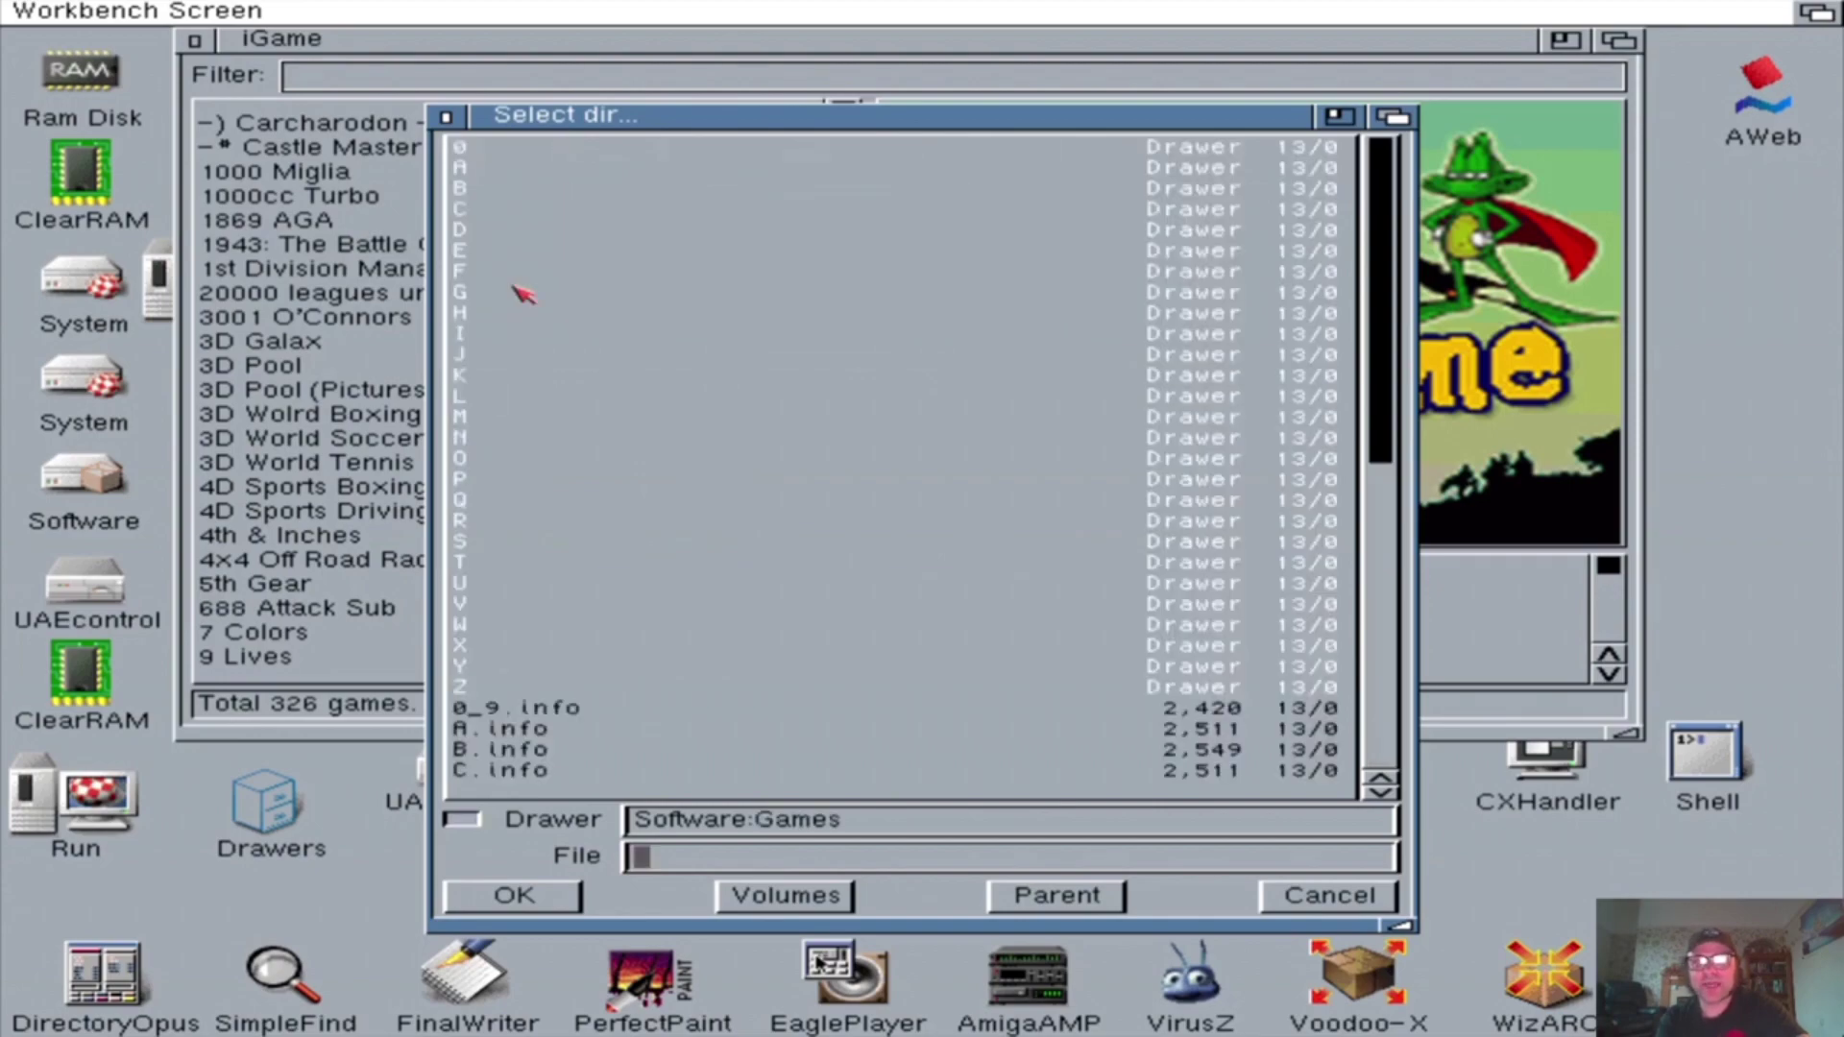